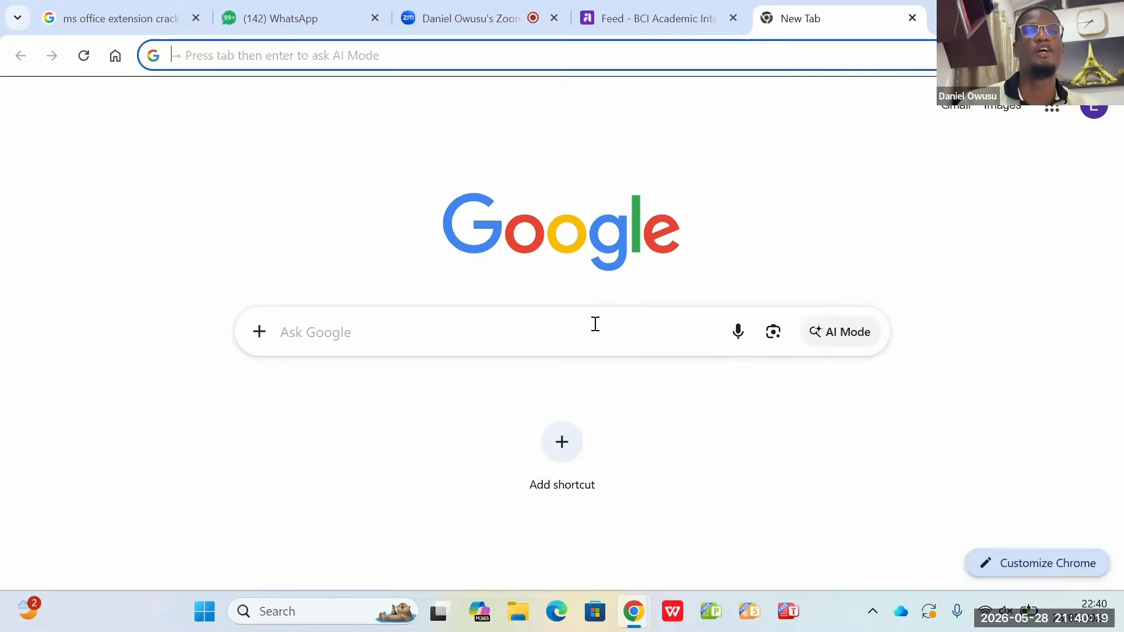
Step: Search Google for "appsheet", open the Google AppSheet home page from the results and decline its cookies
left_click(595, 324)
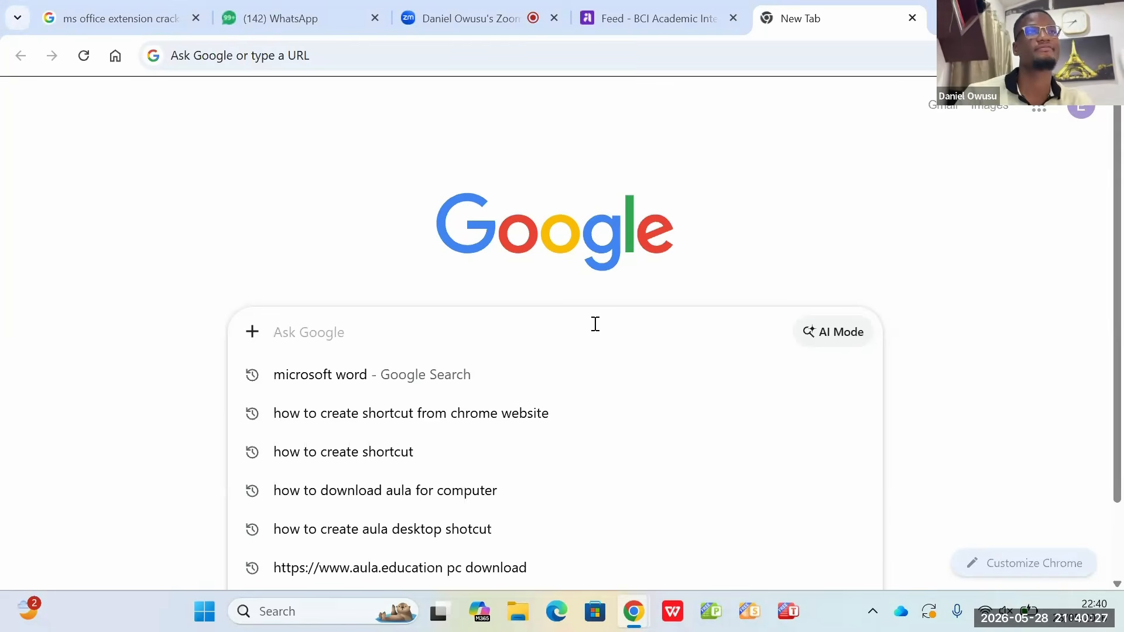
type("appsheet")
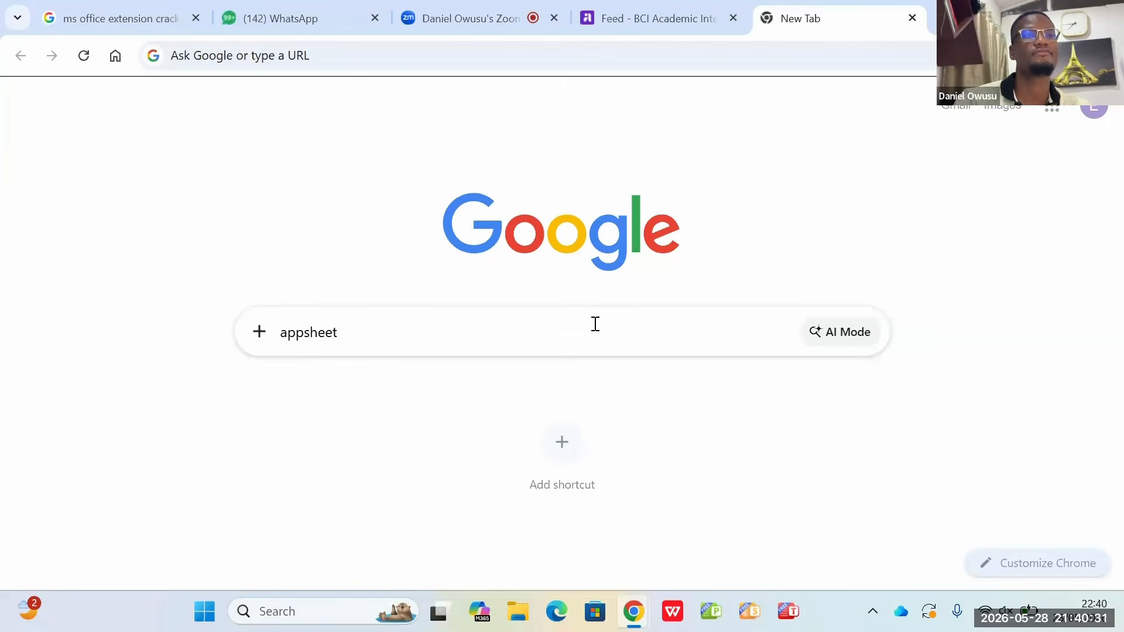
key("Return")
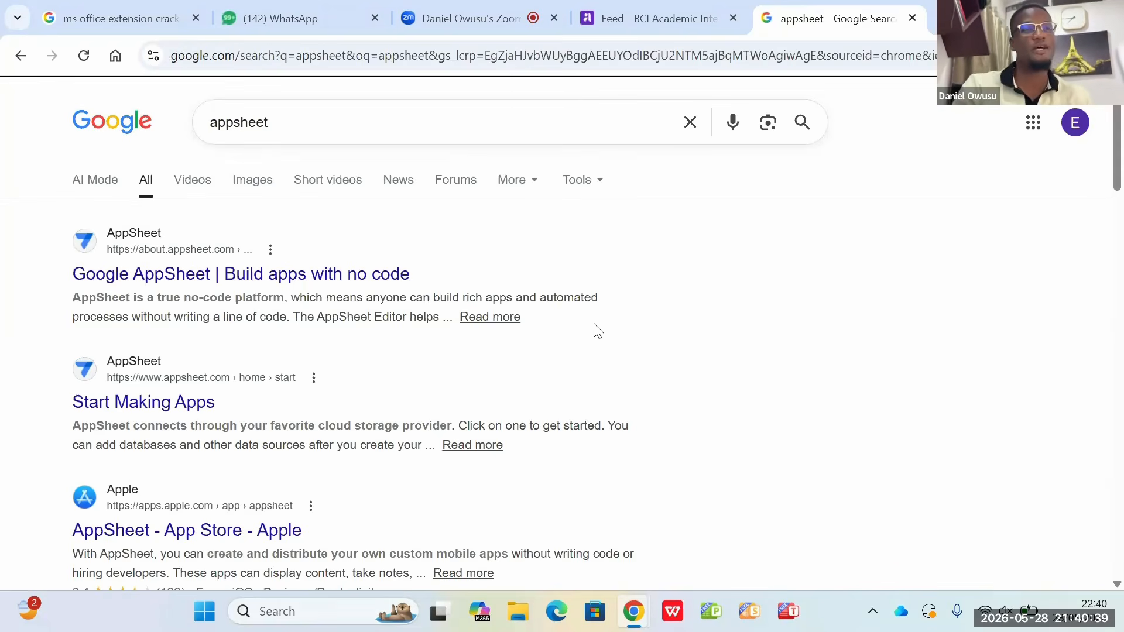
left_click(347, 273)
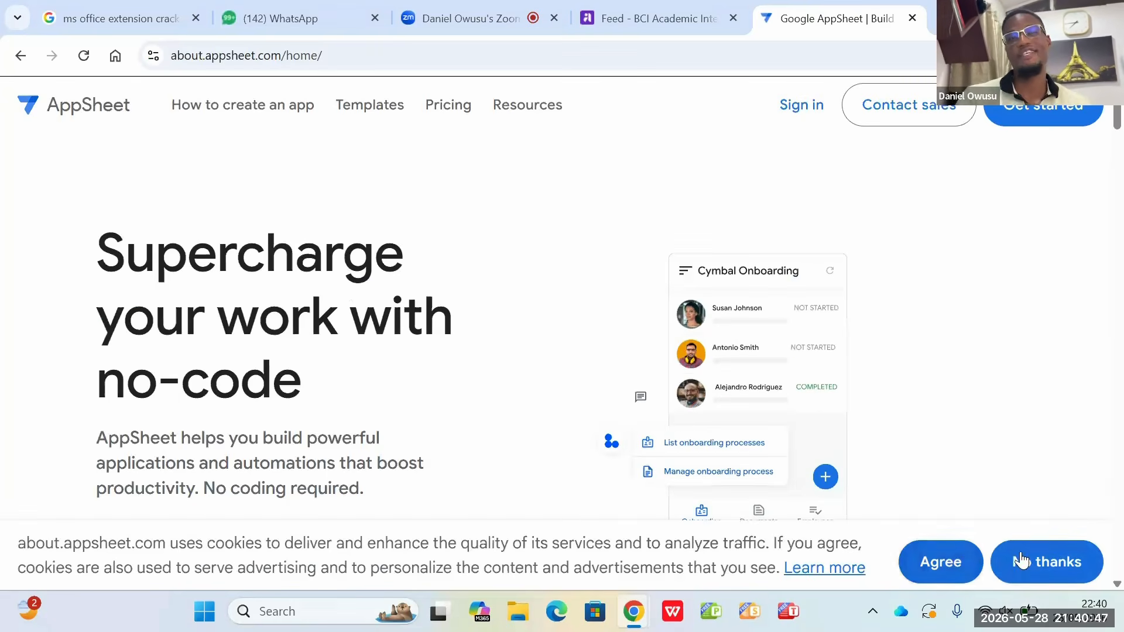
left_click(1045, 571)
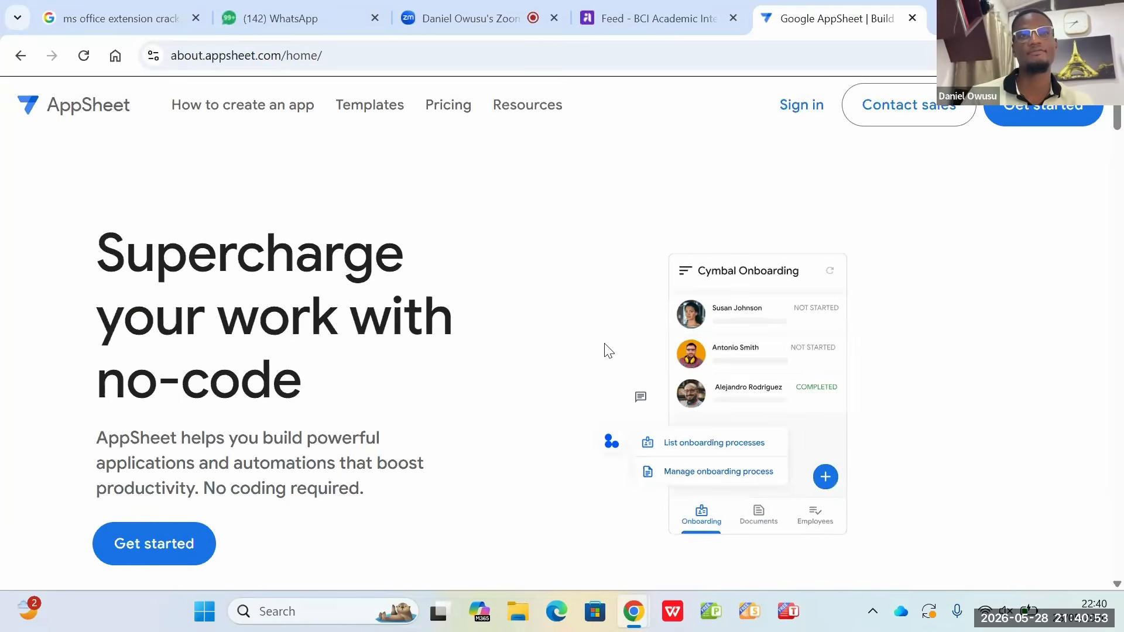
Step: Sign in to AppSheet with the existing Google account and allow it access to Google Drive and Sheets
left_click(801, 107)
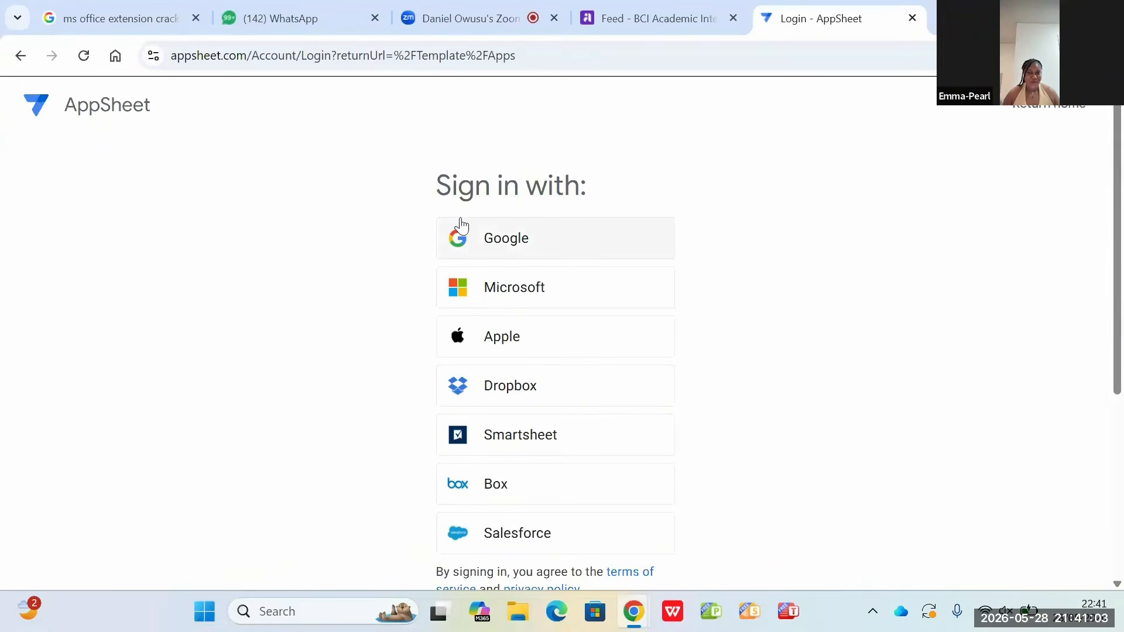
left_click(517, 261)
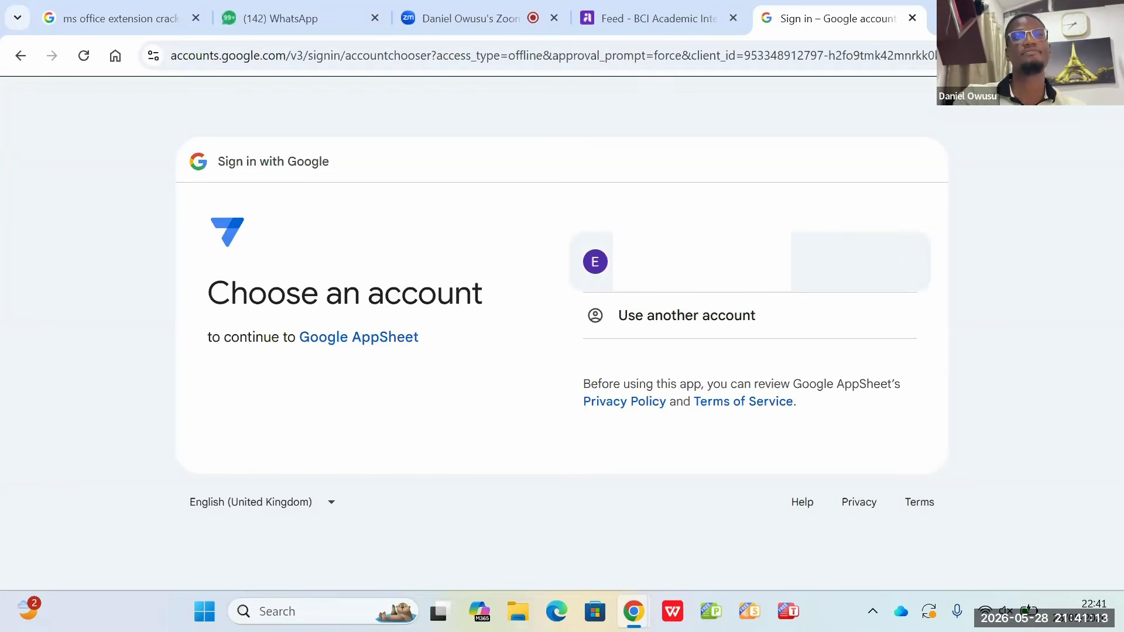
left_click(665, 261)
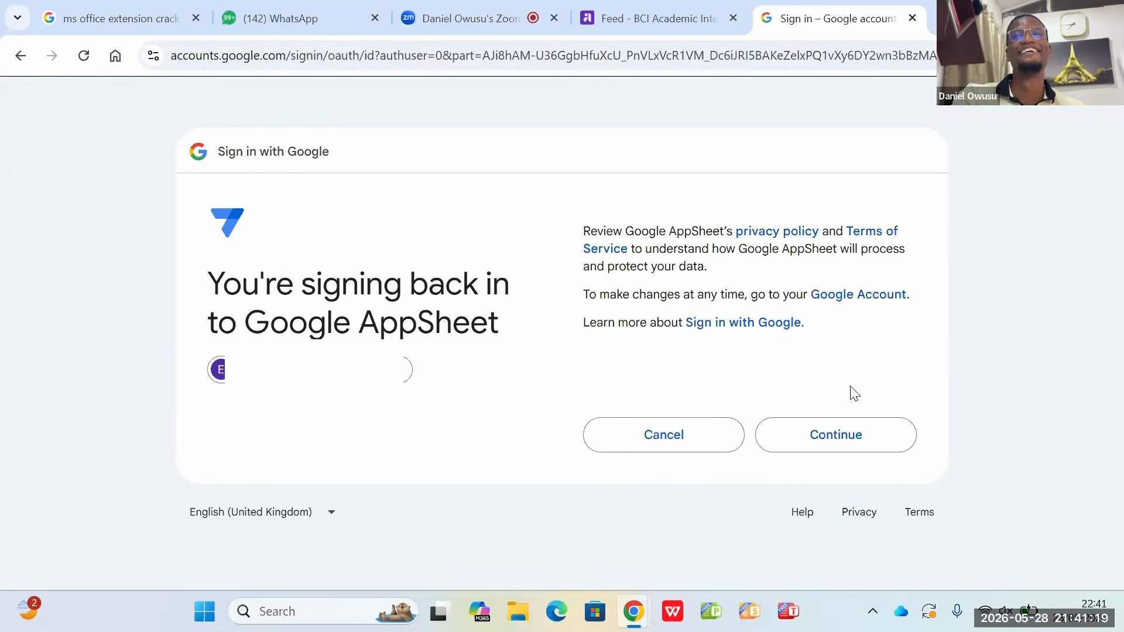
left_click(817, 440)
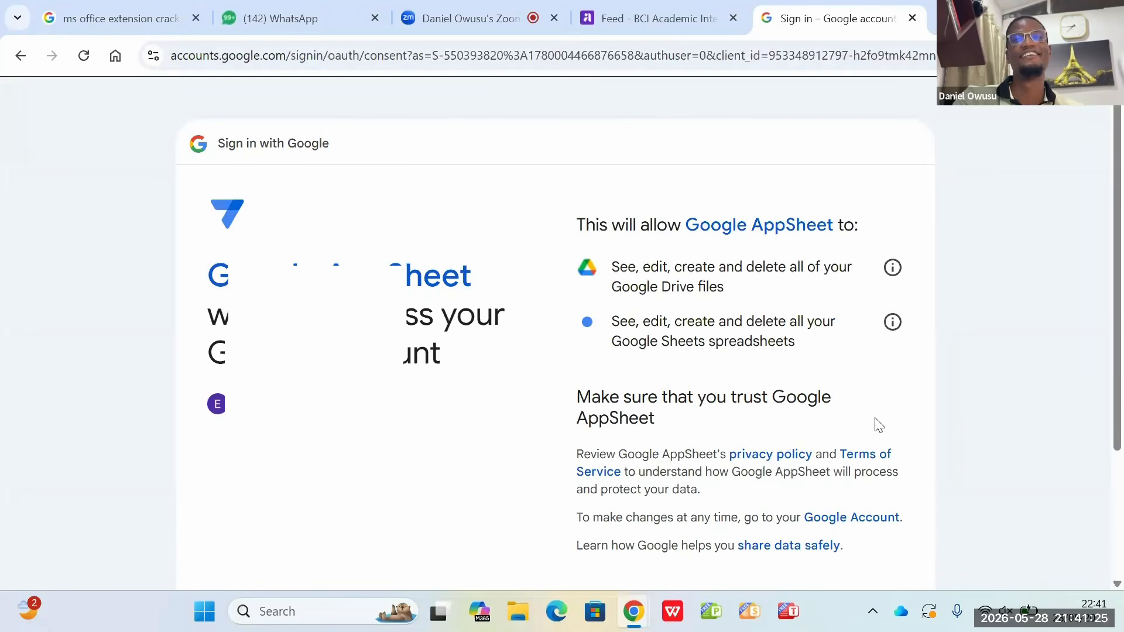
scroll(878, 425, "down", 2)
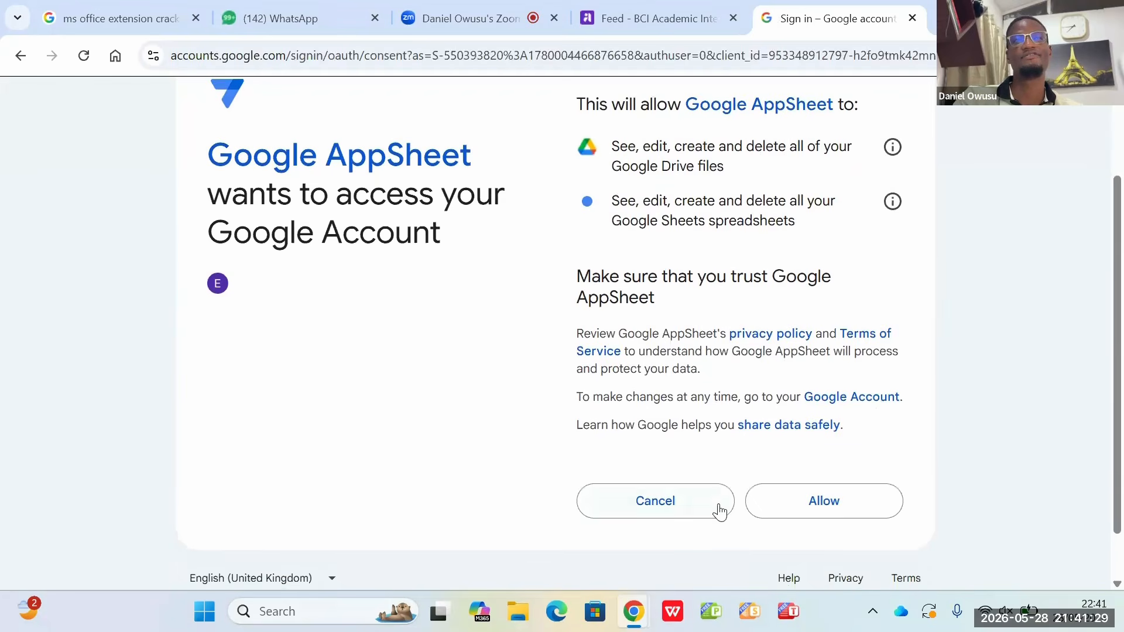
left_click(824, 502)
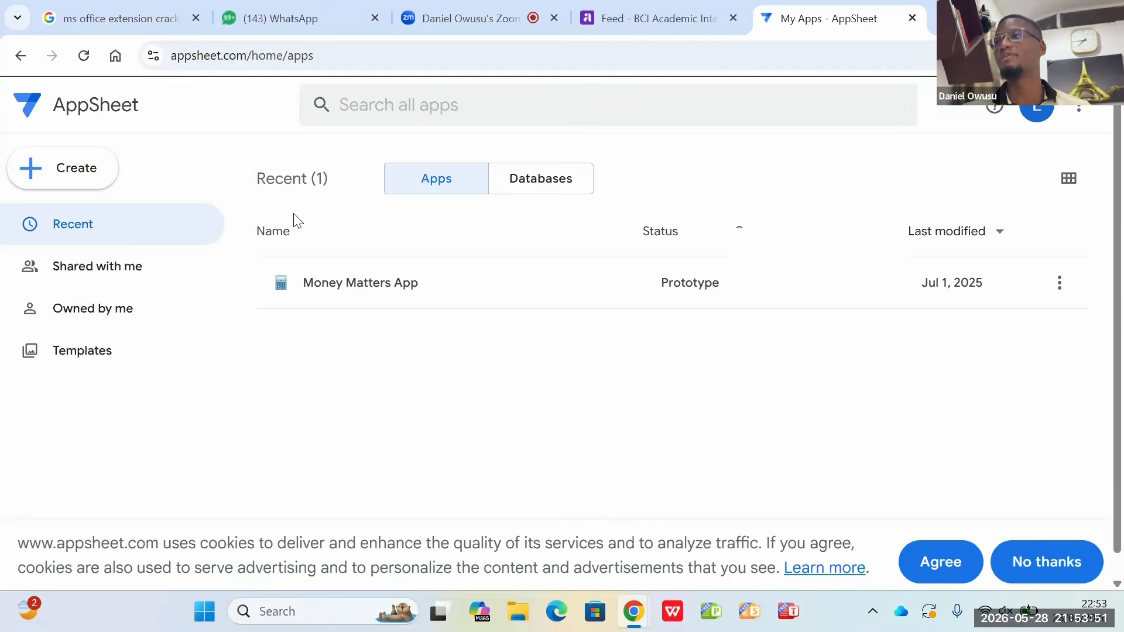
Step: Review the apps shared with the account, the apps it owns, and the app templates library
left_click(144, 274)
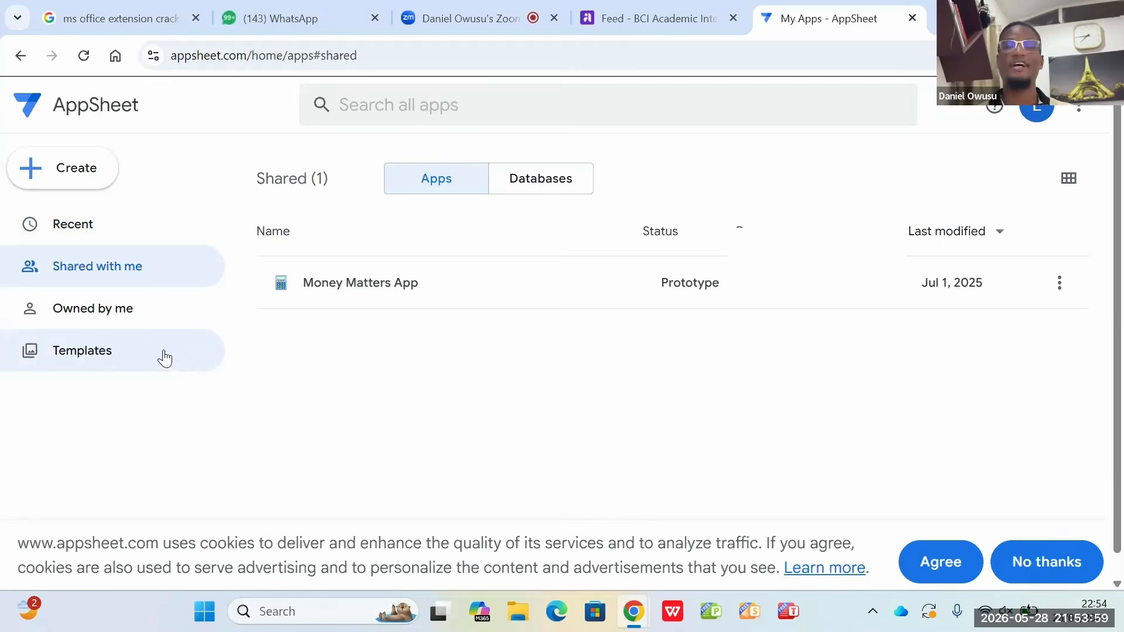
left_click(106, 316)
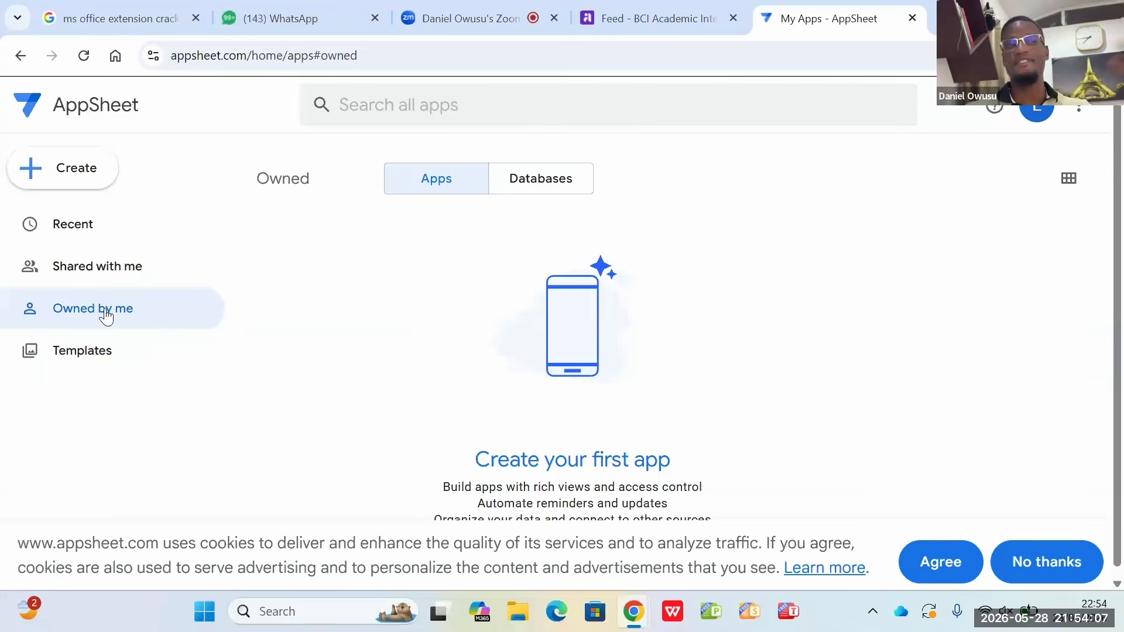
left_click(91, 353)
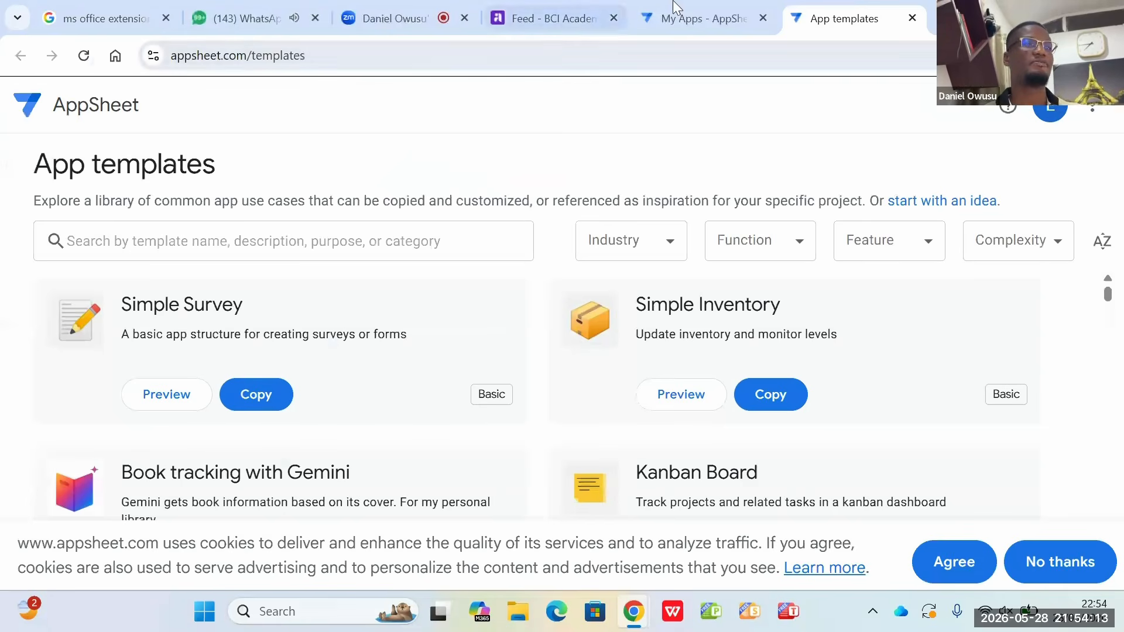
left_click(724, 23)
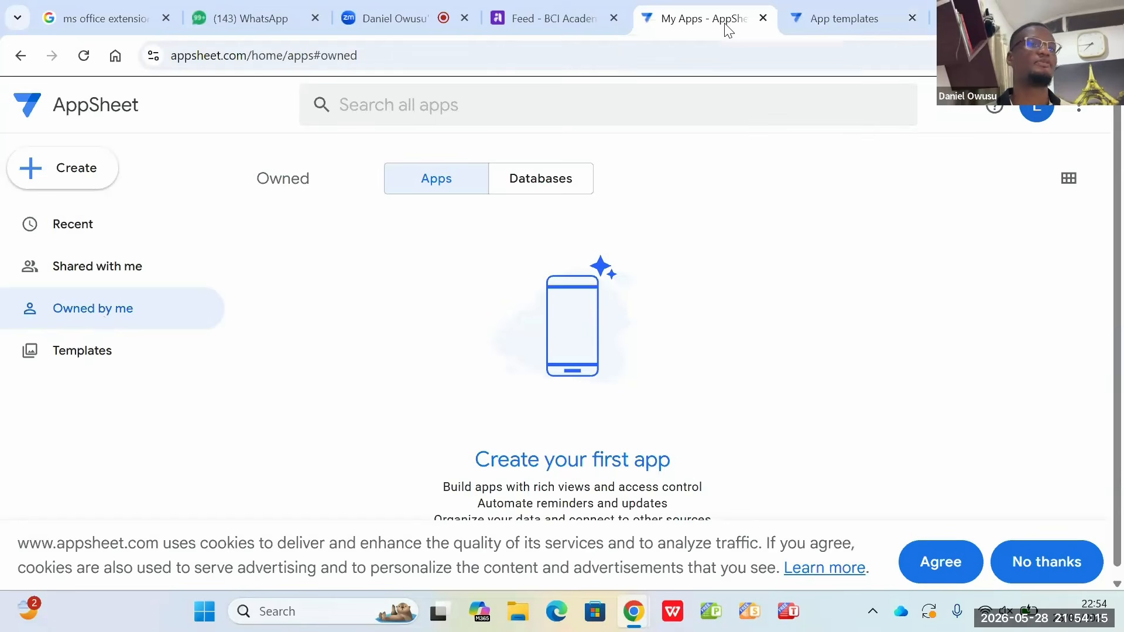
left_click(845, 19)
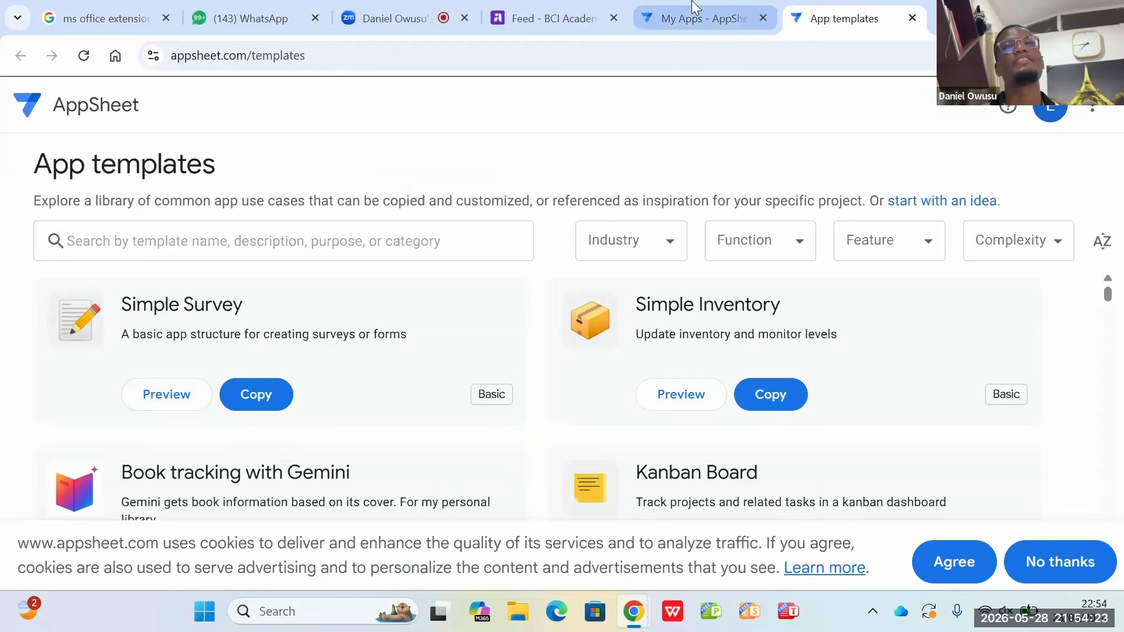
Step: Return to the My Apps page and accept the AppSheet cookies
left_click(690, 18)
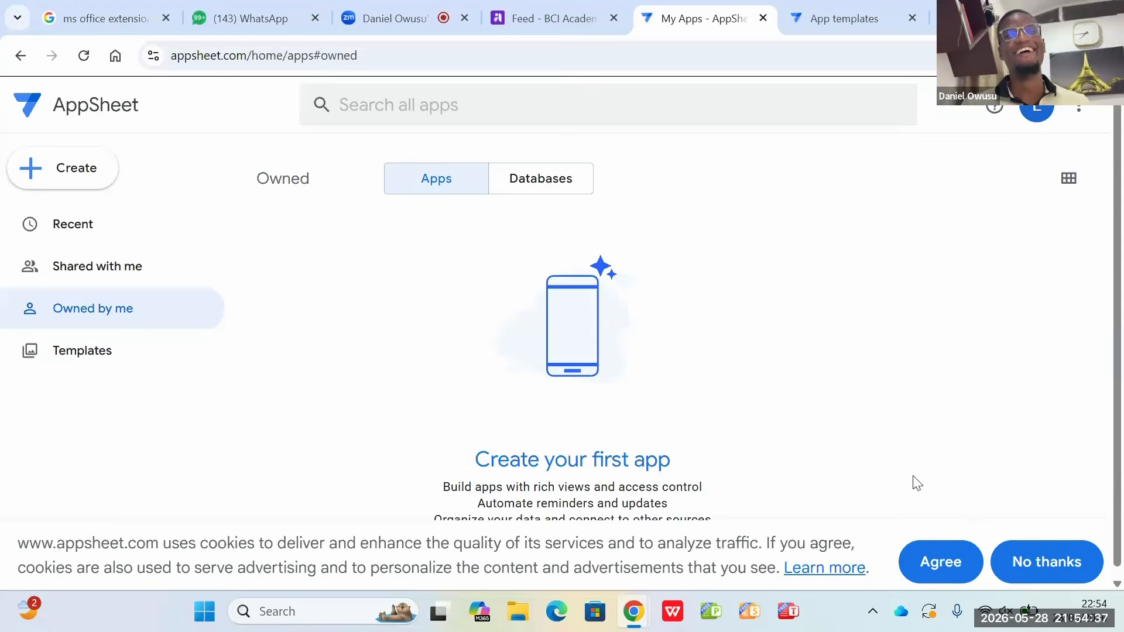
scroll(917, 483, "down", 1)
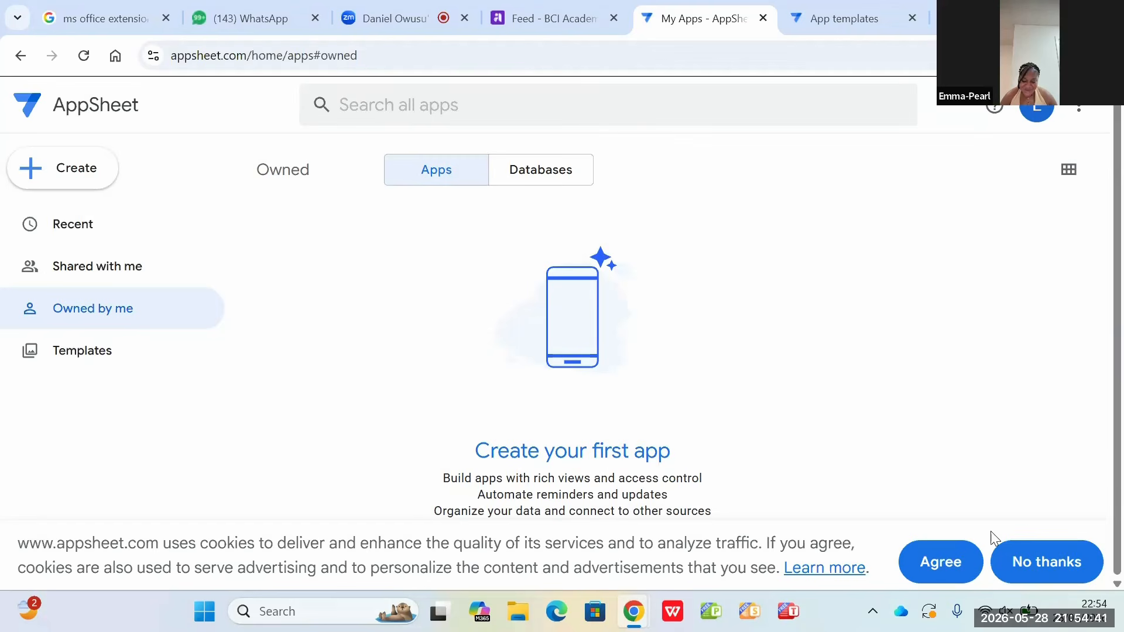
left_click(931, 567)
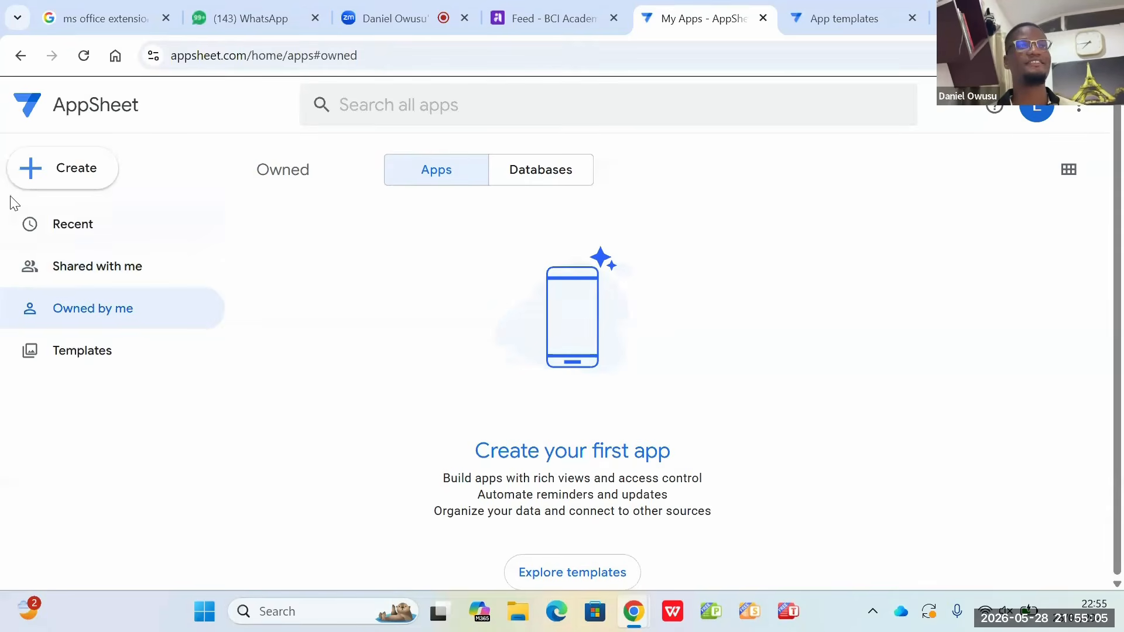
Step: Examine the options offered for creating a new database or a new app, then dismiss them
left_click(59, 173)
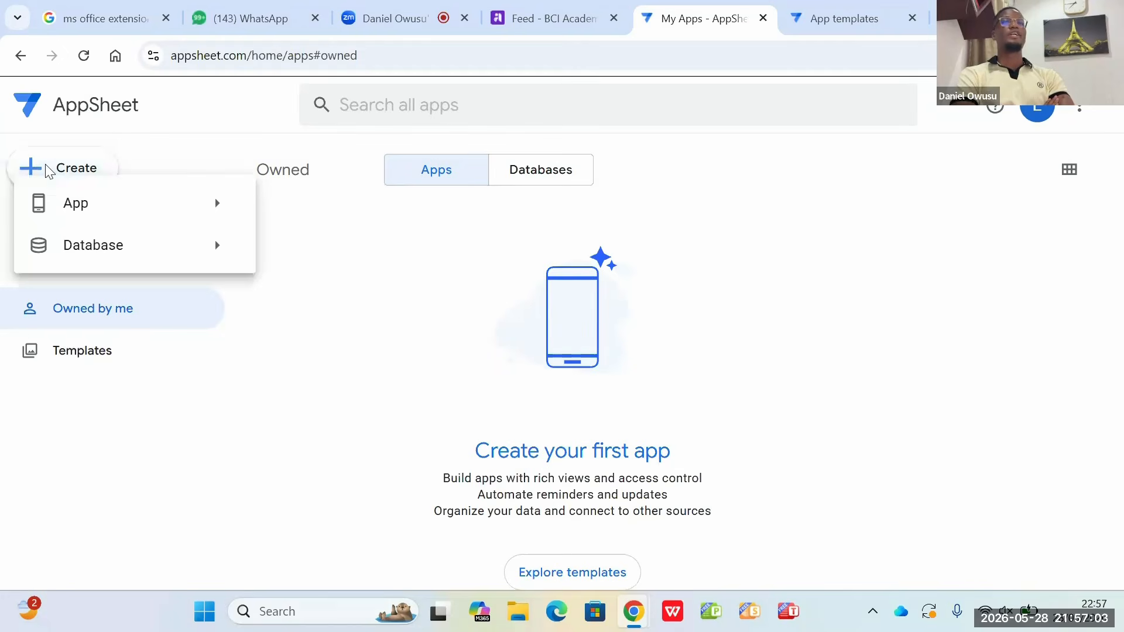
mouse_move(102, 223)
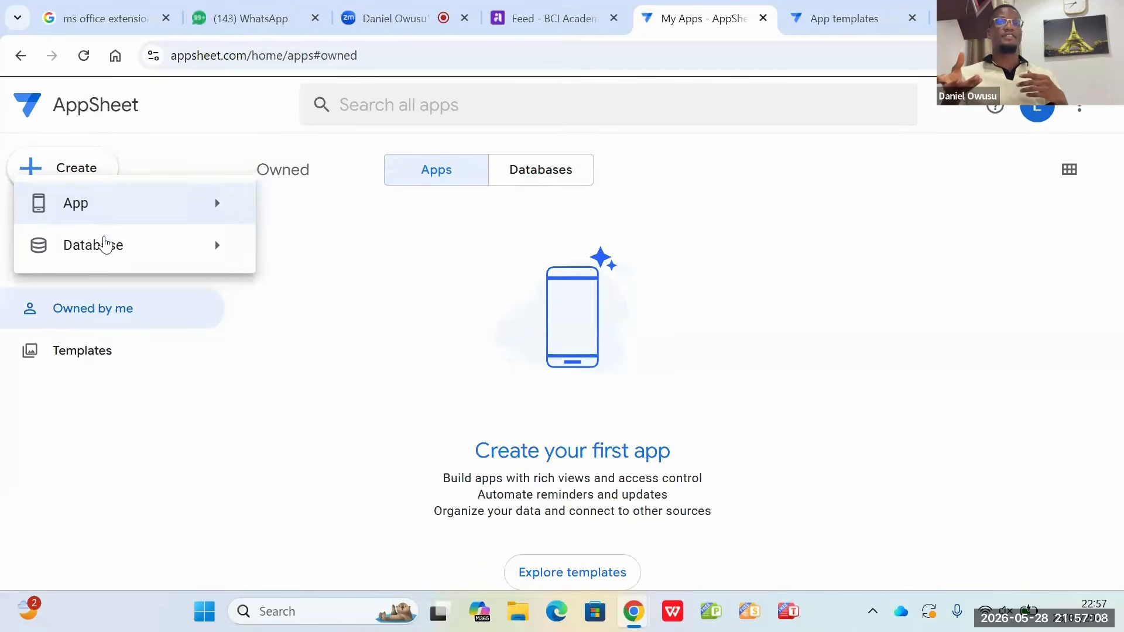
mouse_move(104, 258)
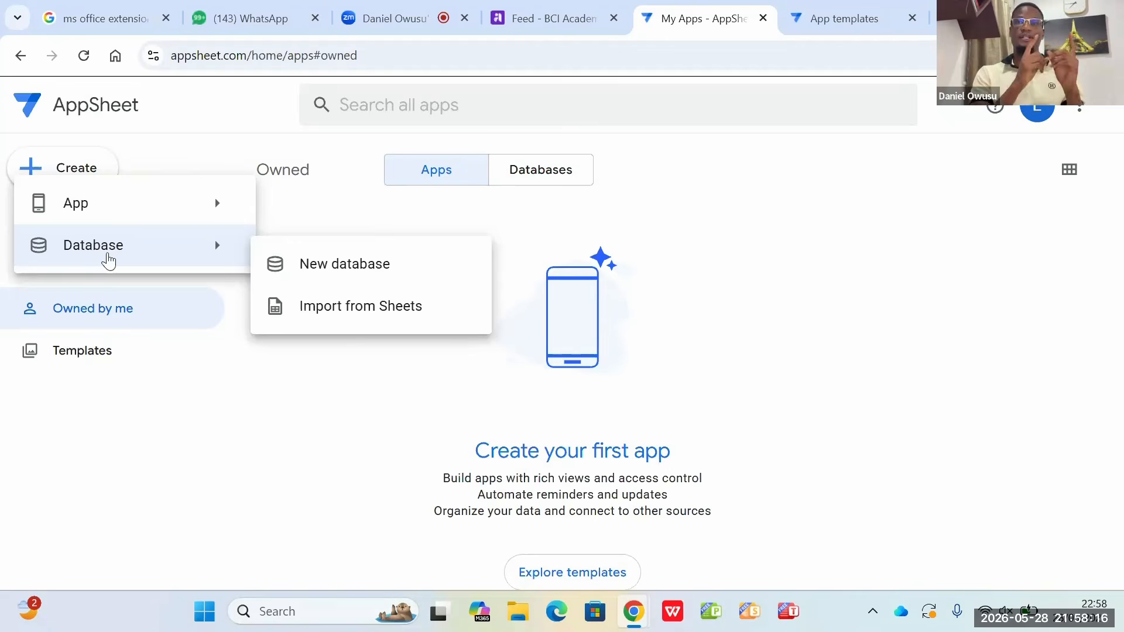
mouse_move(105, 205)
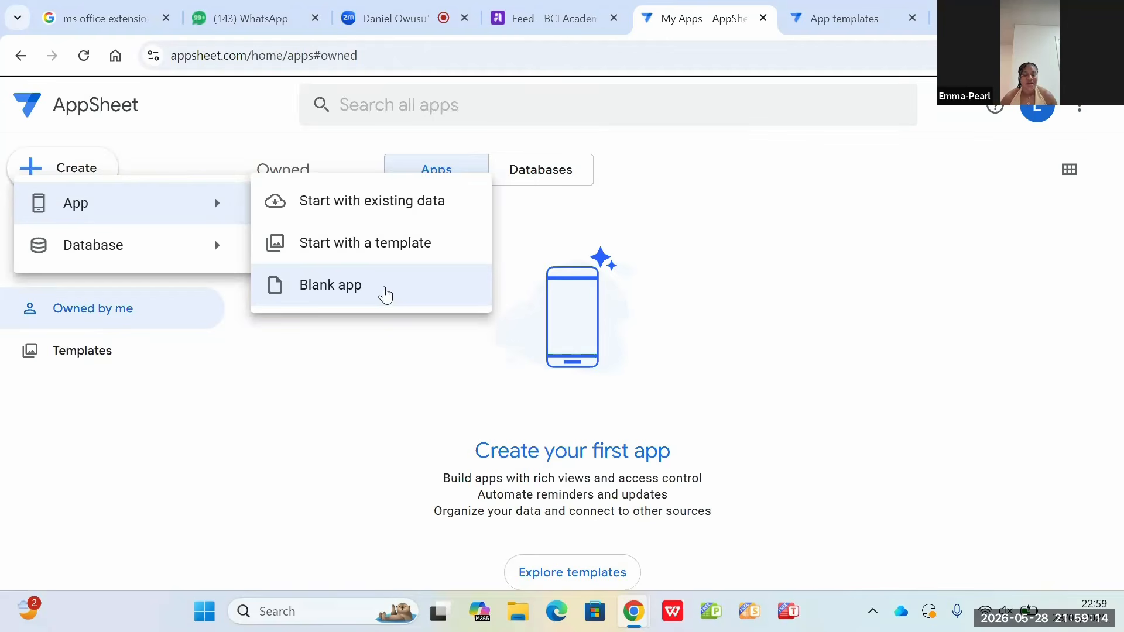
left_click(354, 358)
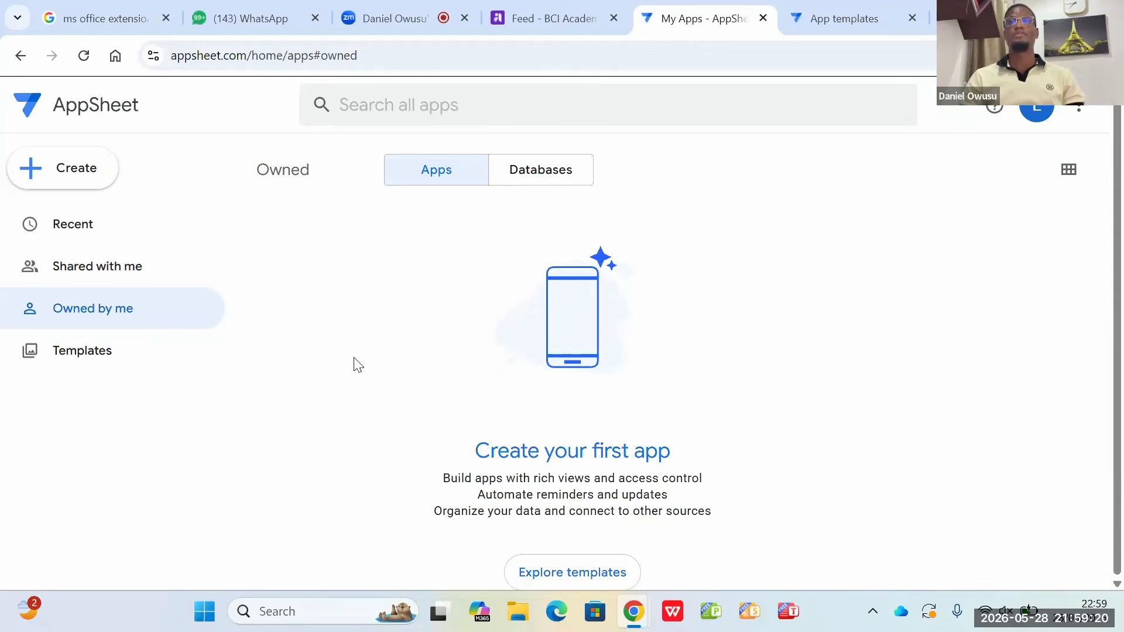
left_click_drag(226, 306, 39, 175)
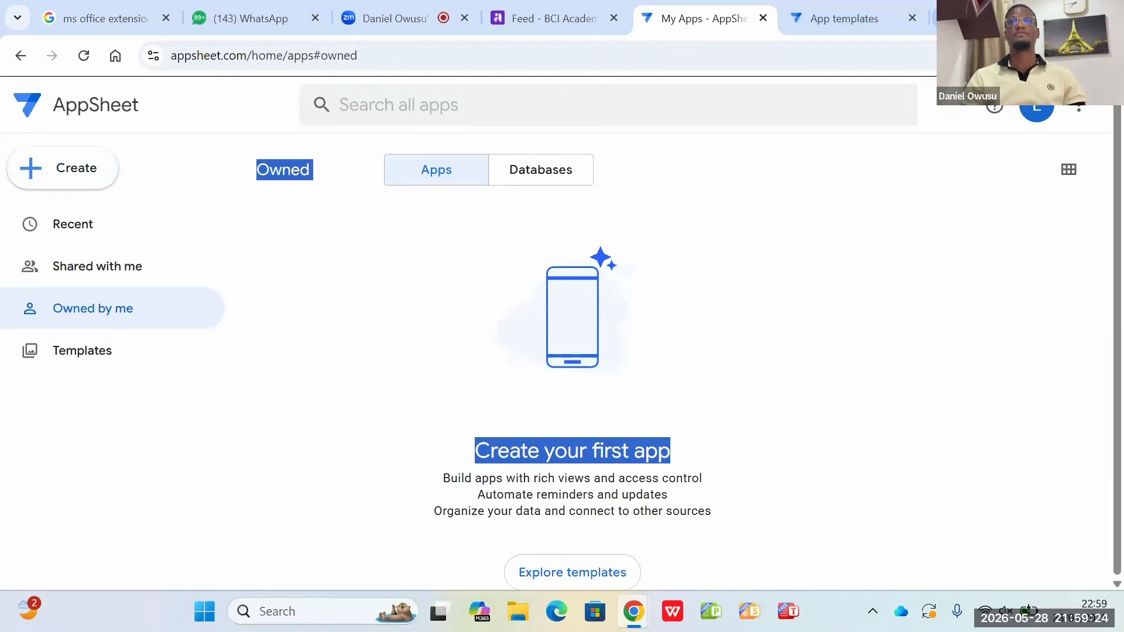
Step: Open Google Sheets in a new browser tab from the list of Google apps
key("ctrl+t")
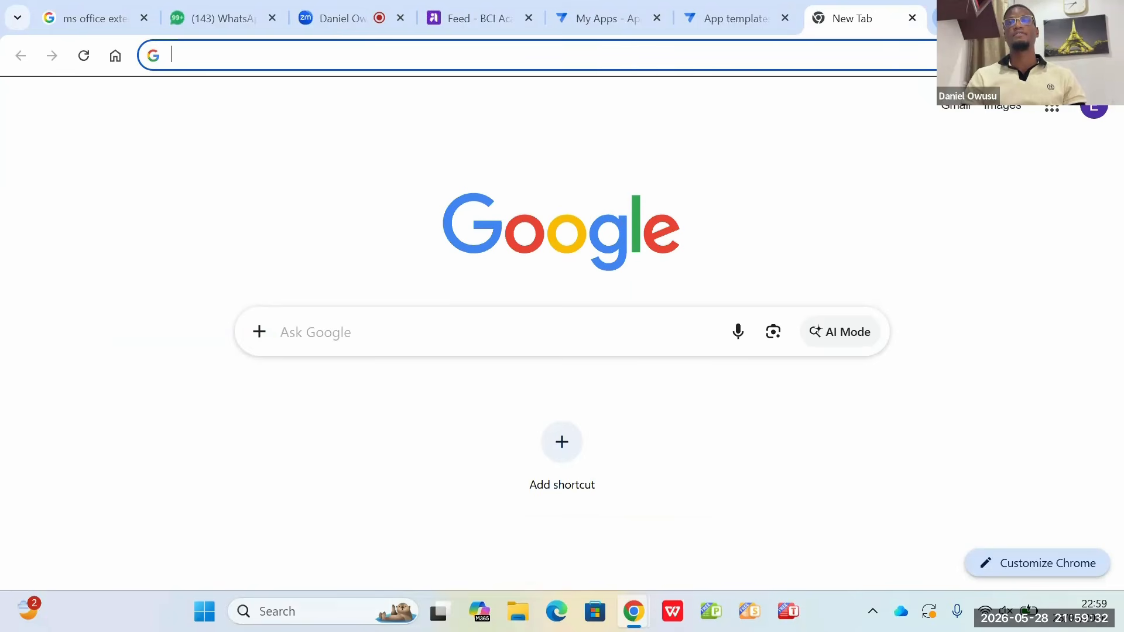
left_click(1051, 110)
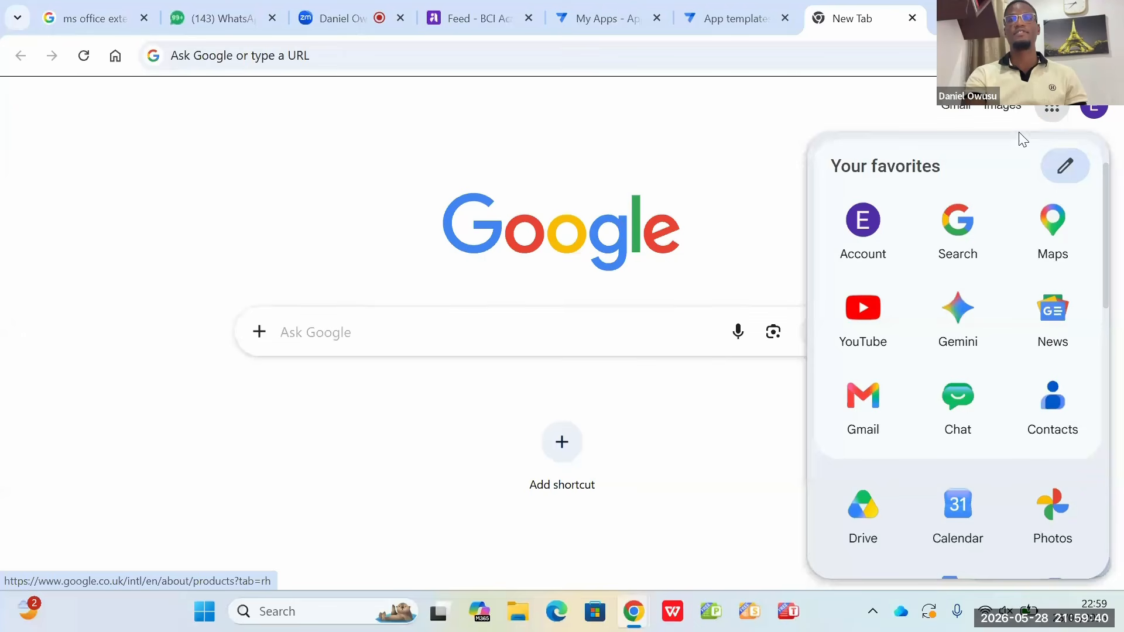
scroll(1012, 221, "down", 1)
scroll(1014, 223, "down", 1)
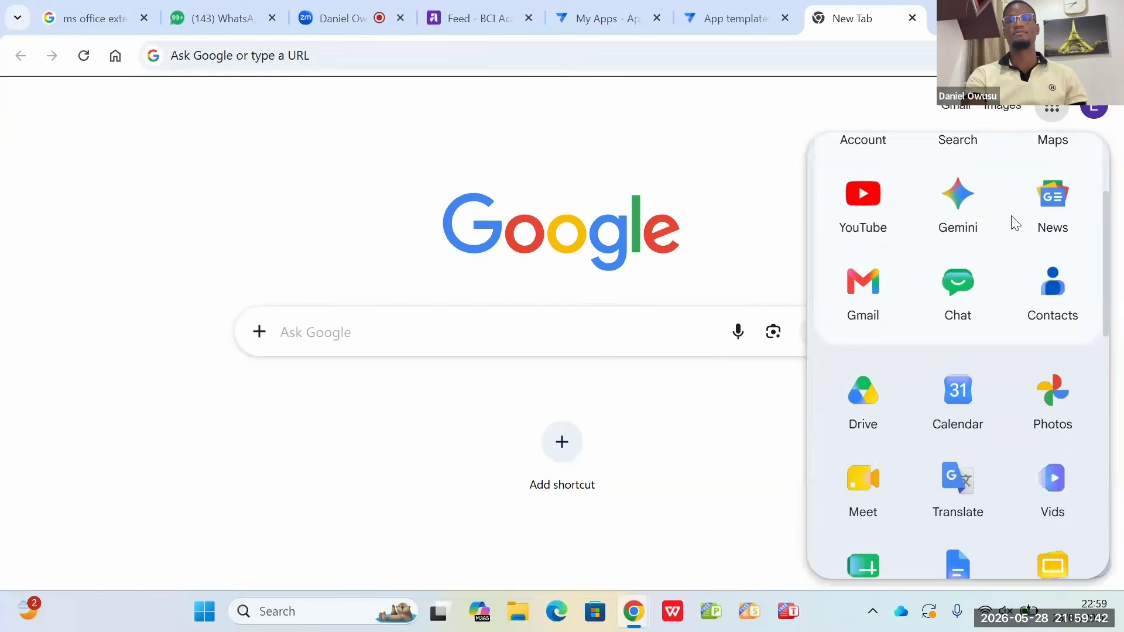
scroll(1010, 216, "down", 2)
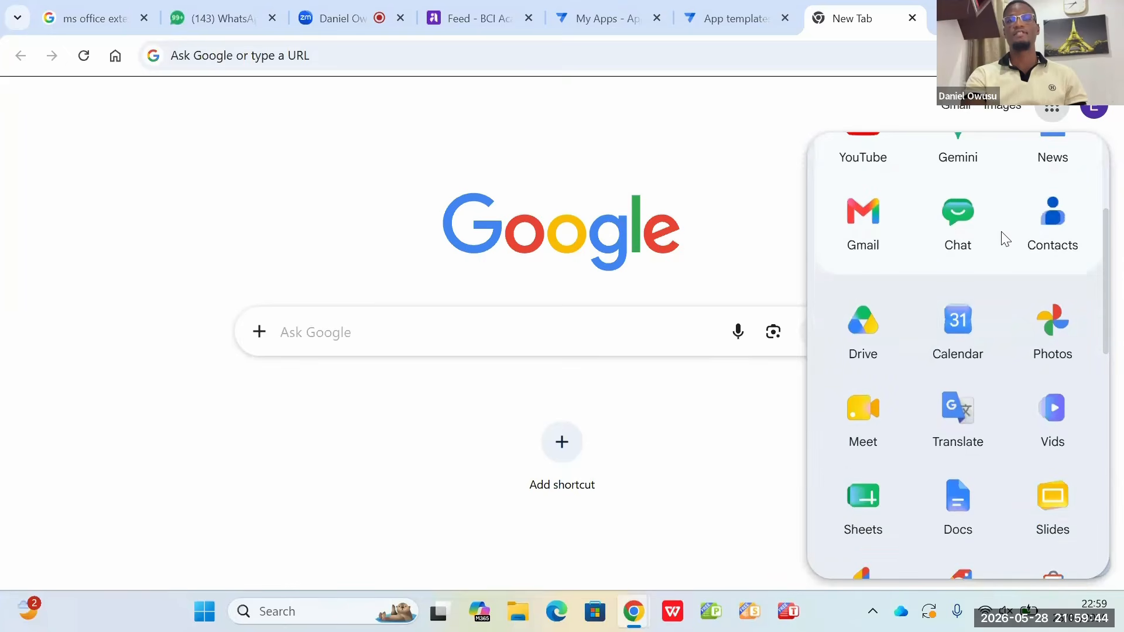
left_click(859, 524)
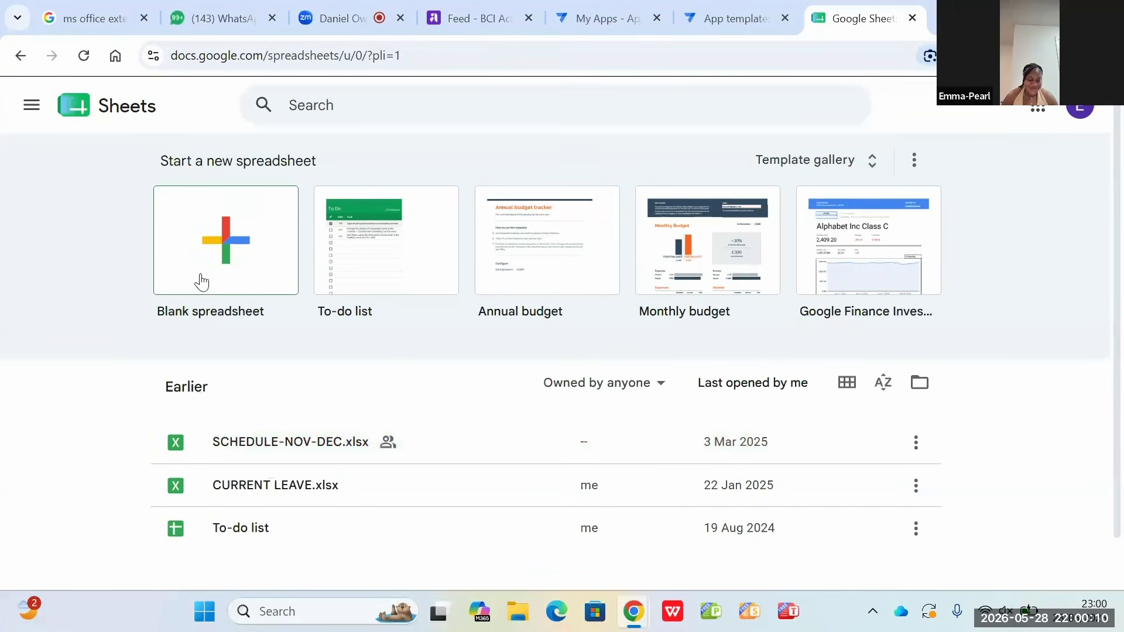
Step: Create a blank spreadsheet and close the pre-built tables suggestions
left_click(240, 251)
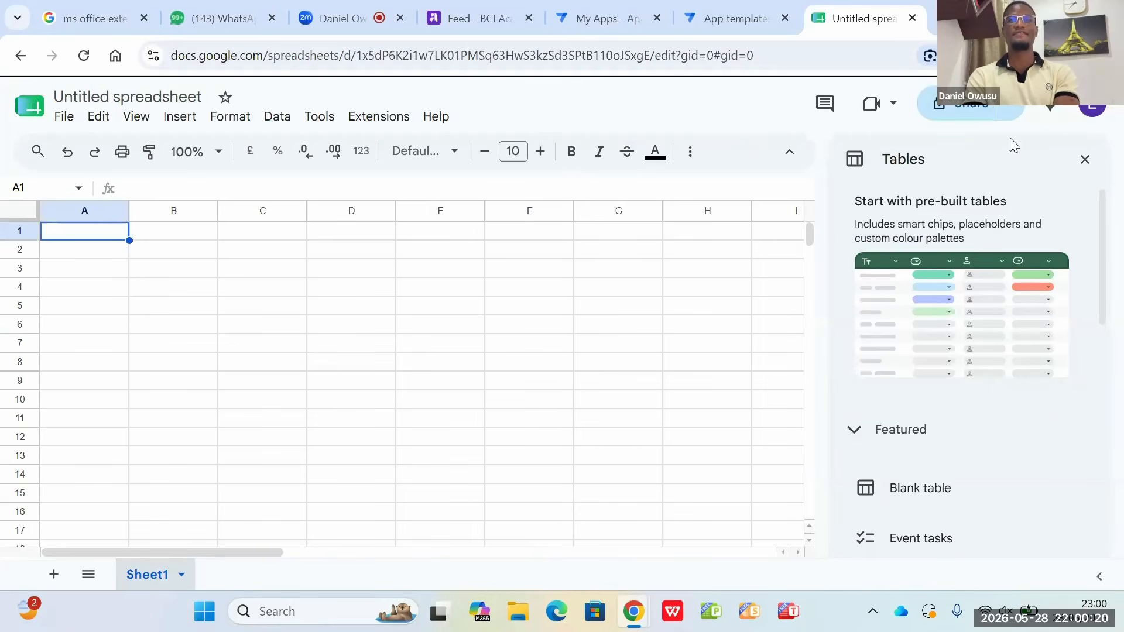
left_click(1085, 159)
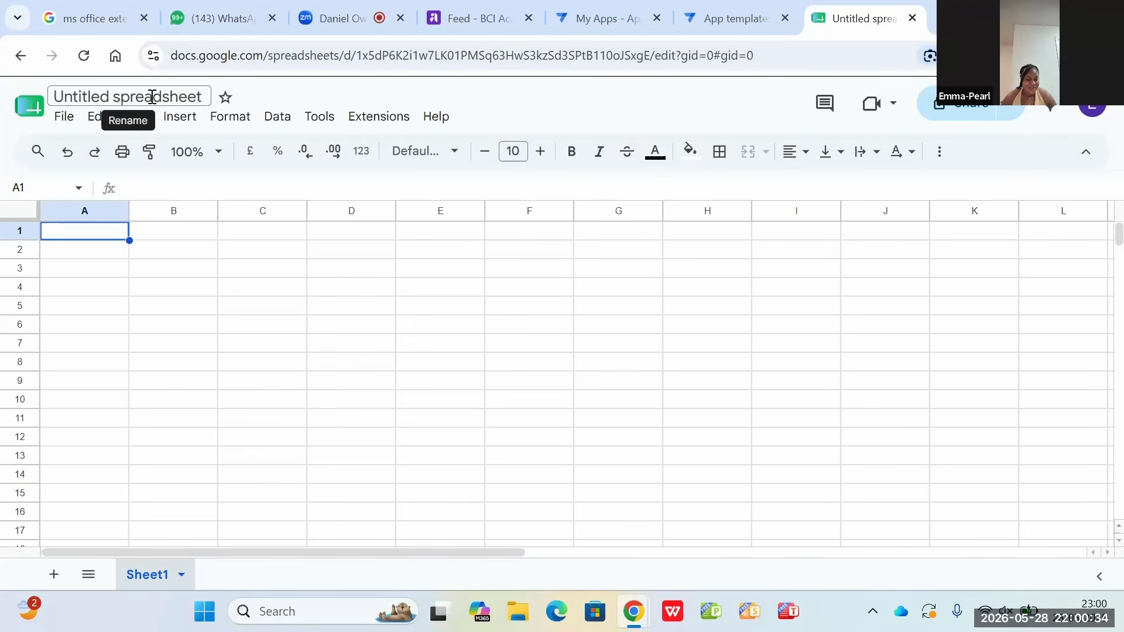
Step: Rename the untitled spreadsheet as ATTENDANCE DATABASE
left_click(201, 97)
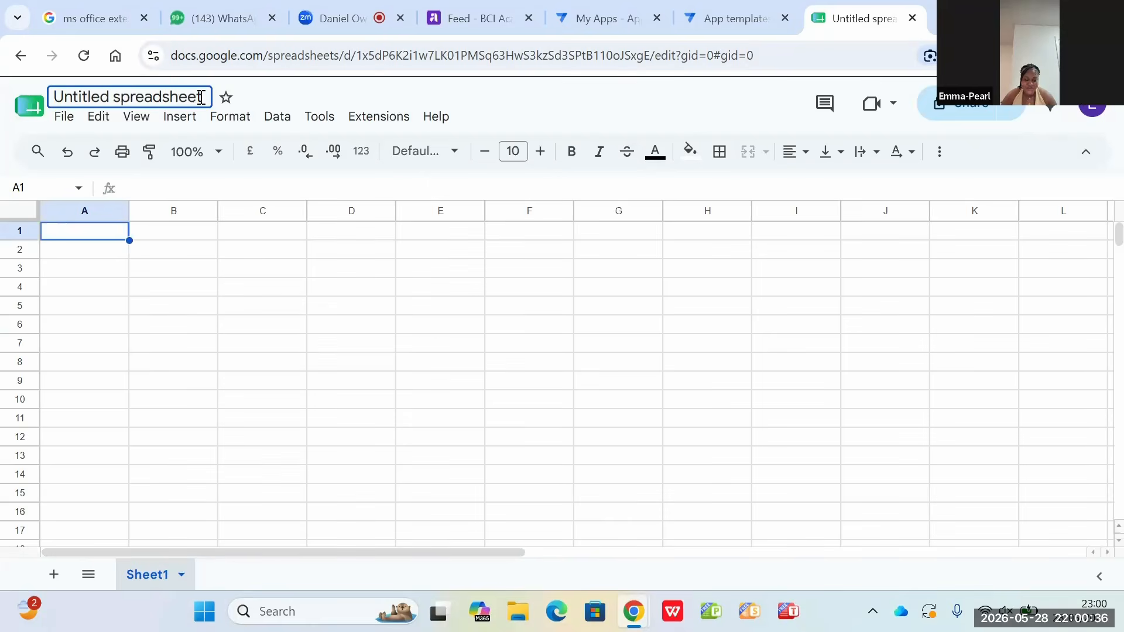
key("BackSpace")
key("BackSpace")
key("BackSpace")
key("BackSpace")
key("BackSpace")
key("BackSpace")
key("BackSpace")
key("BackSpace")
key("BackSpace")
key("BackSpace")
key("BackSpace")
key("BackSpace")
key("BackSpace")
key("BackSpace")
key("BackSpace")
key("BackSpace")
key("BackSpace")
key("BackSpace")
key("BackSpace")
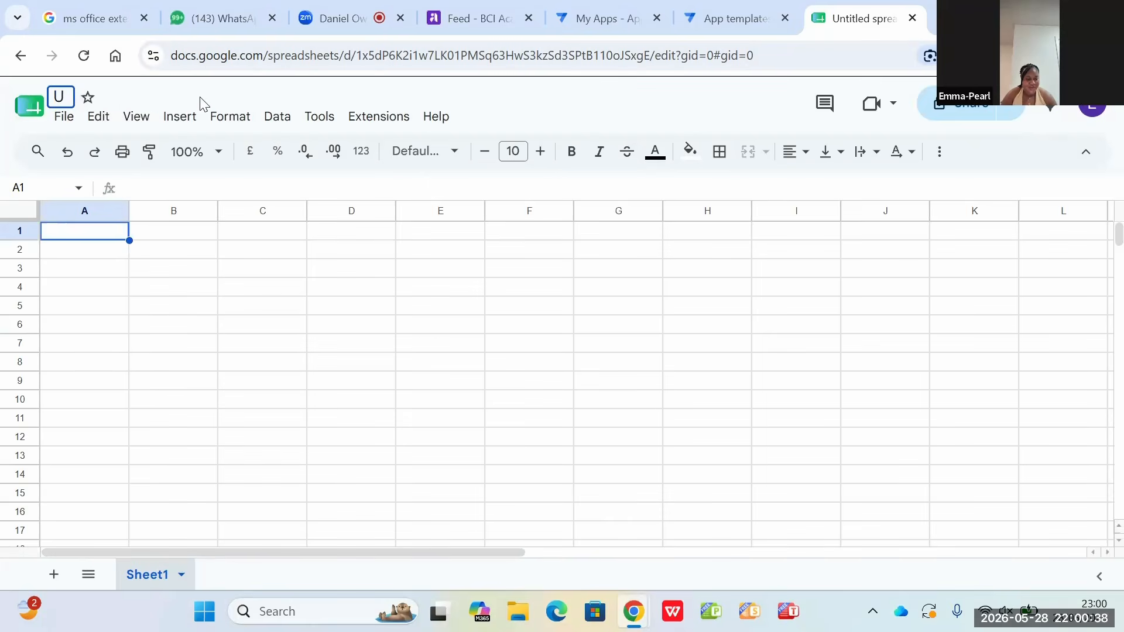
key("BackSpace")
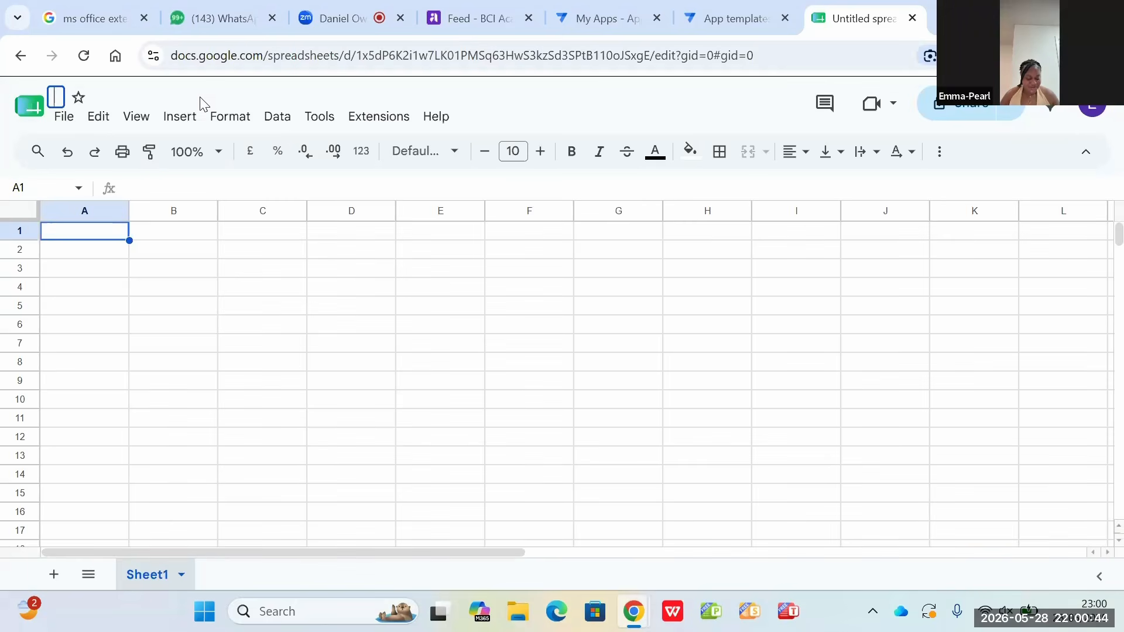
type("AA")
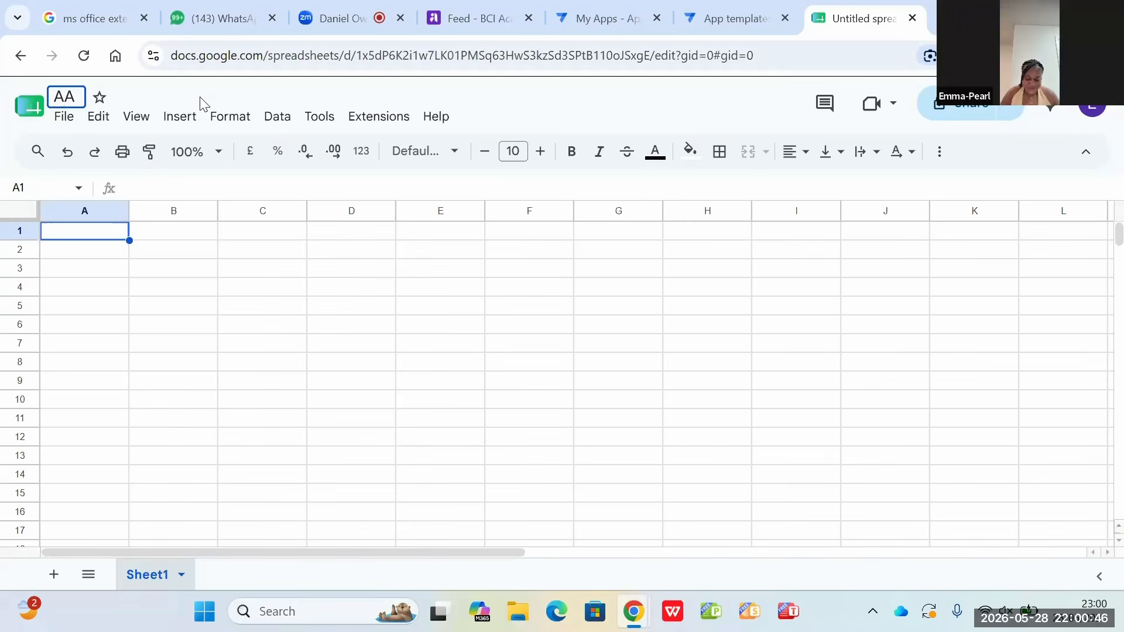
key("BackSpace")
type("TTE")
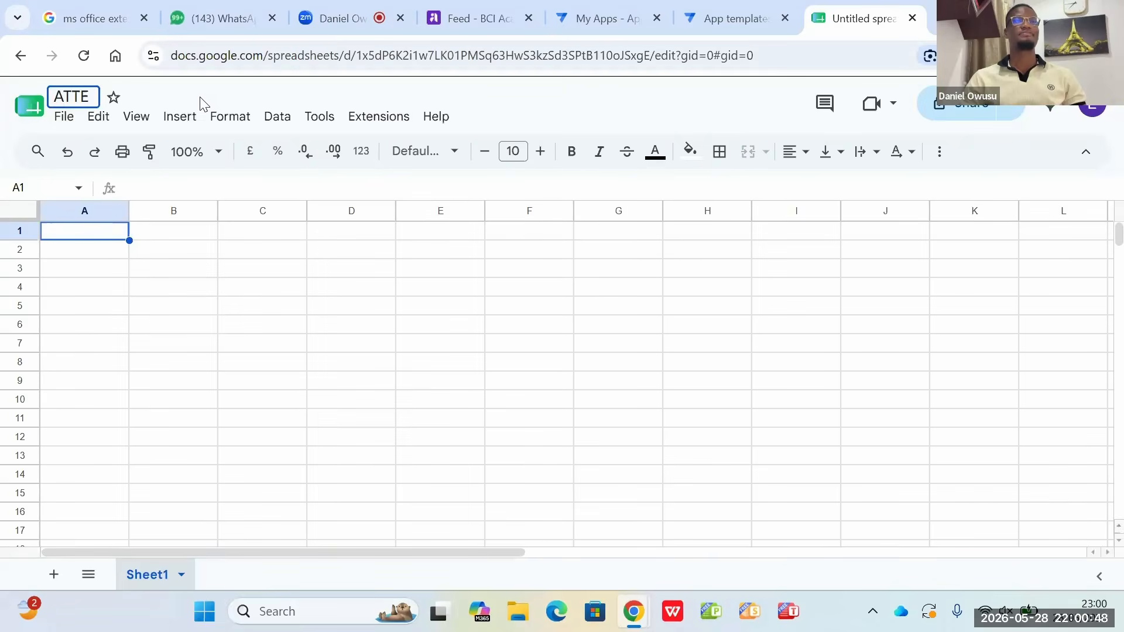
type("NDA")
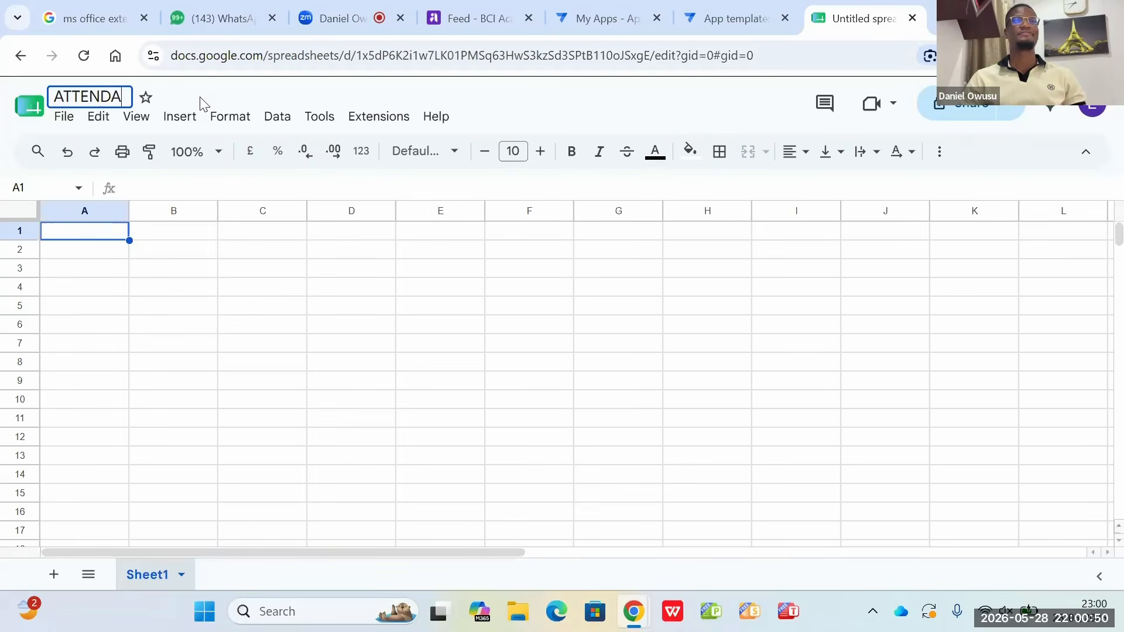
type("NCE D")
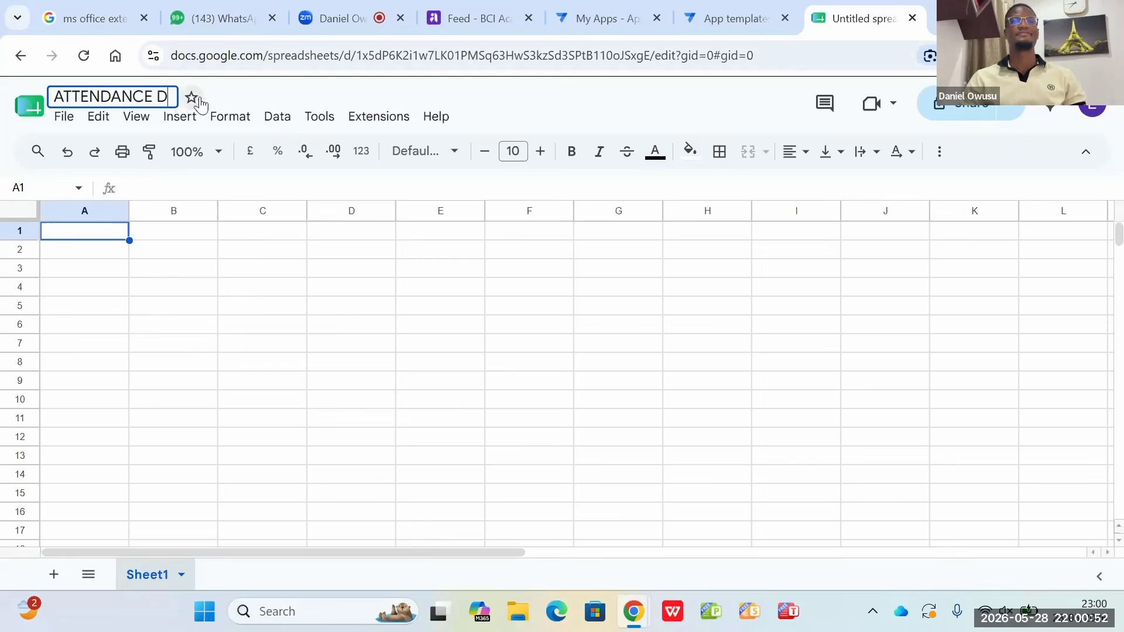
type("ATA B")
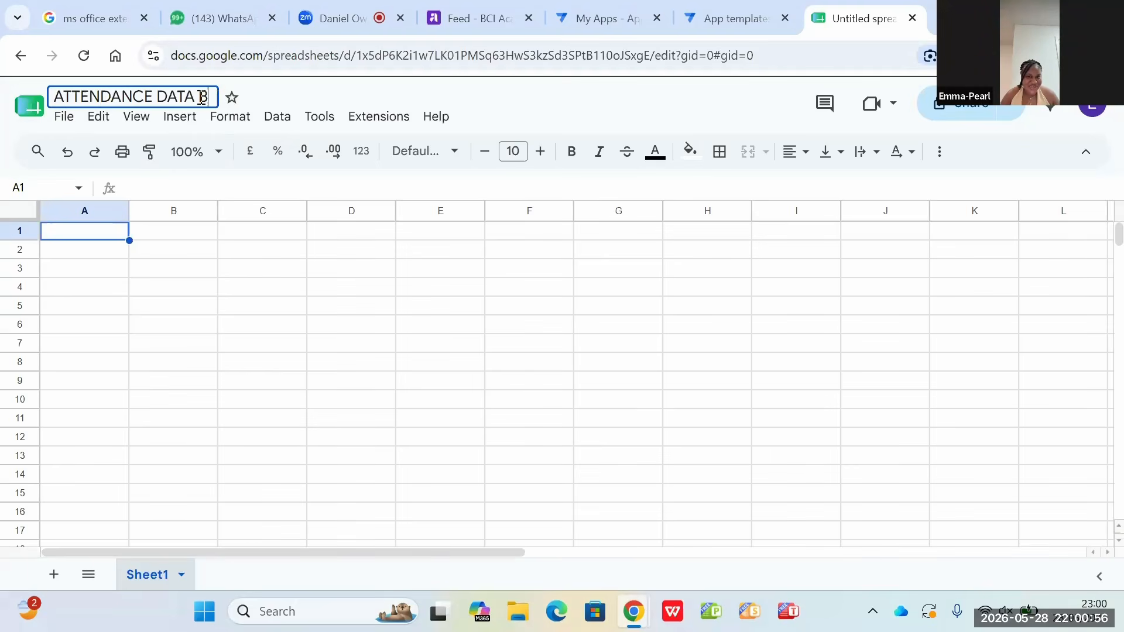
key("BackSpace")
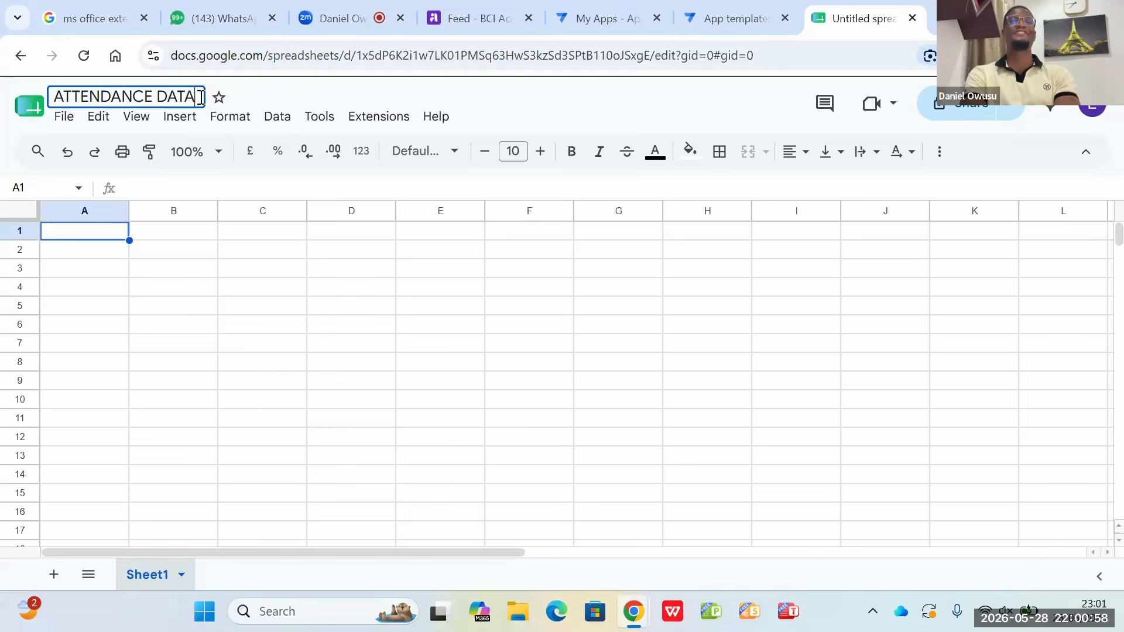
type("BASE")
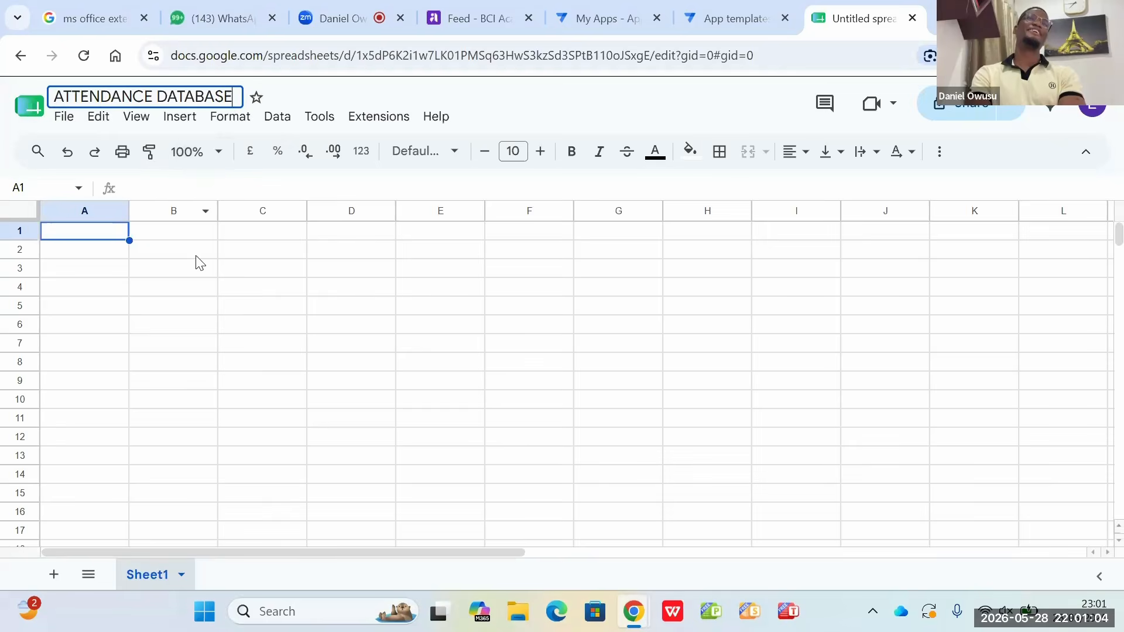
left_click(89, 233)
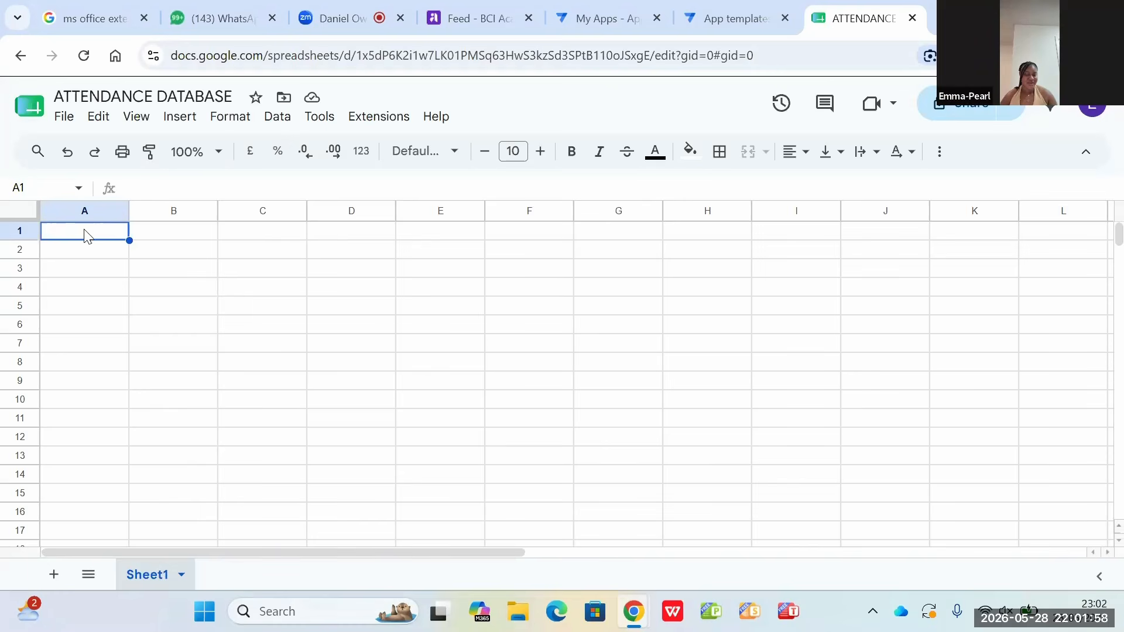
Step: Rename the sheet Sheet1 as STUDENTS
double_click(84, 231)
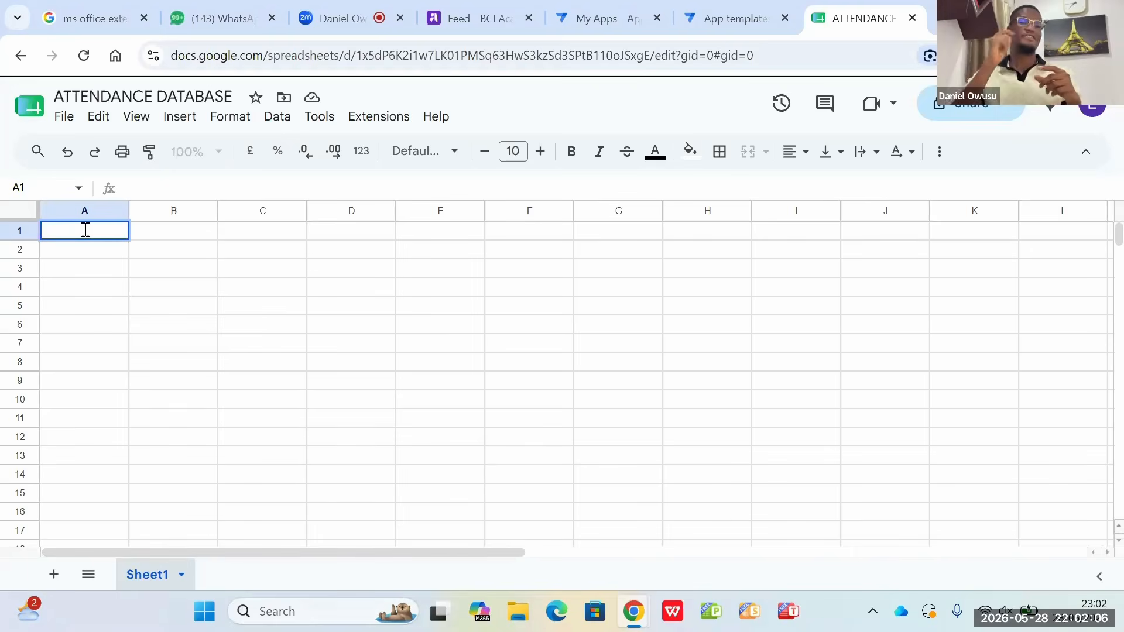
left_click(173, 583)
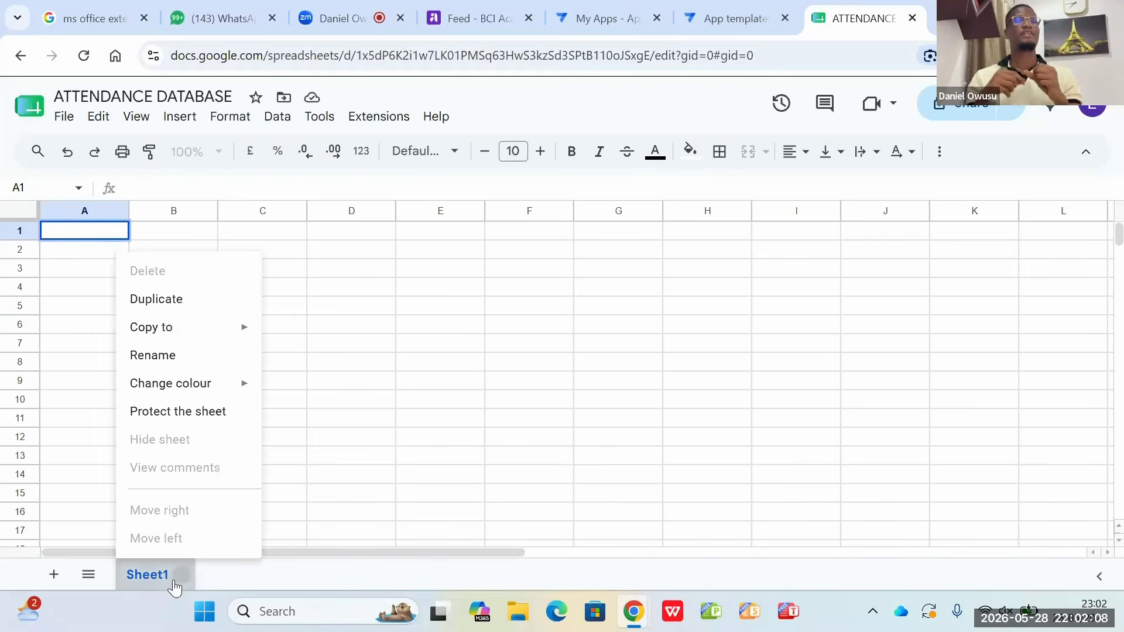
left_click(205, 367)
key("BackSpace")
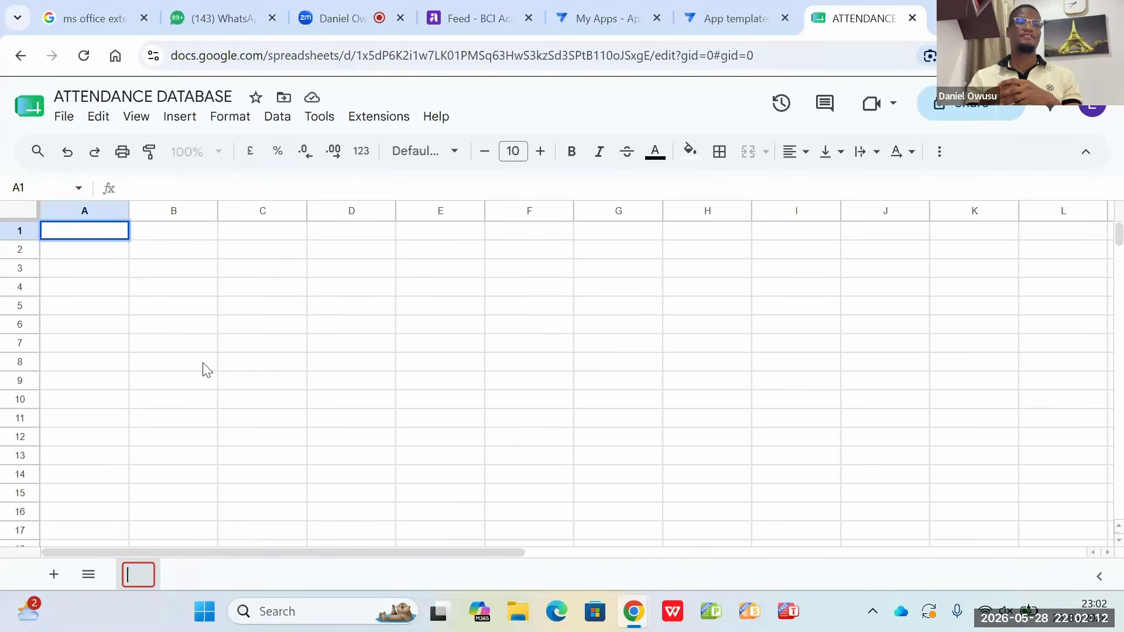
type("ST")
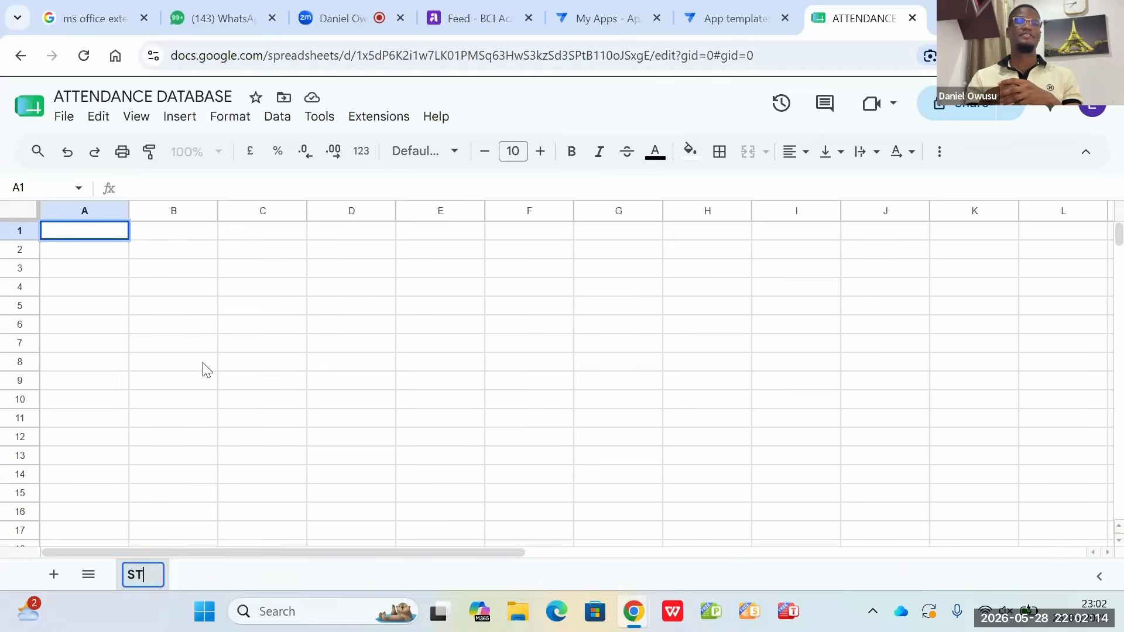
type("UDENTS")
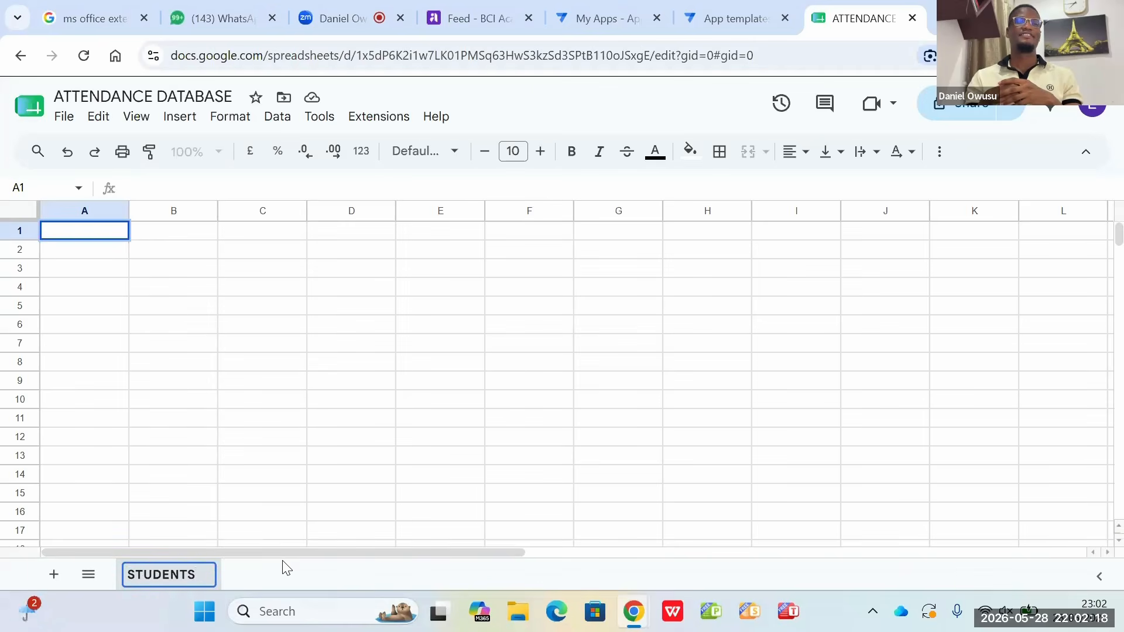
left_click(273, 573)
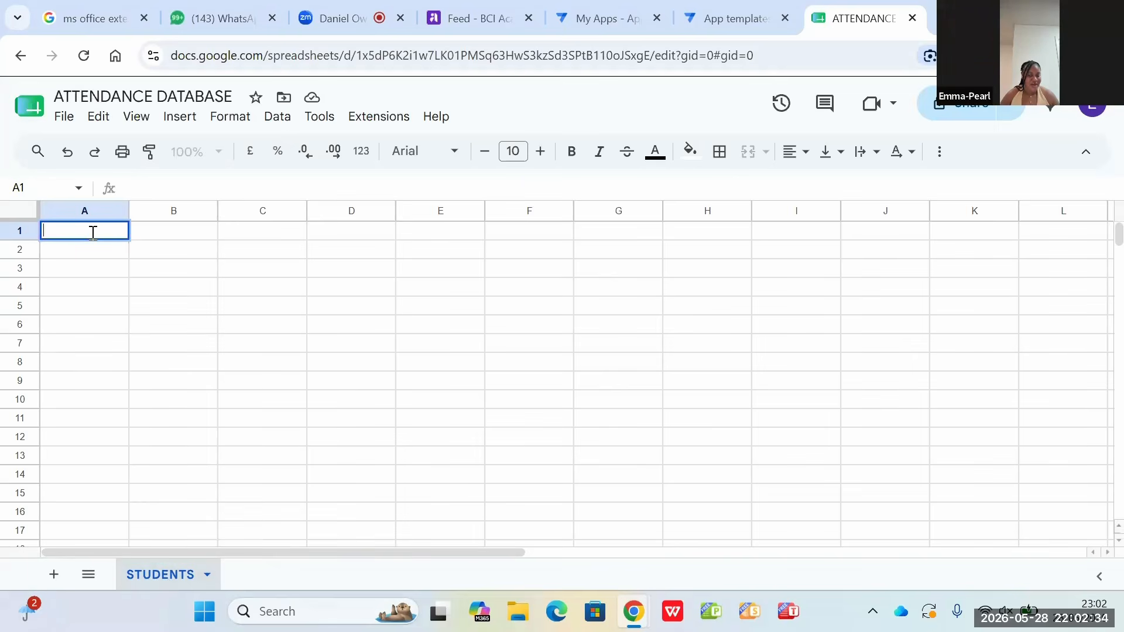
Step: Enter the column headers NAME, GENDER, AGE and COURSE in cells A1 to D1 of the STUDENTS sheet
type("N")
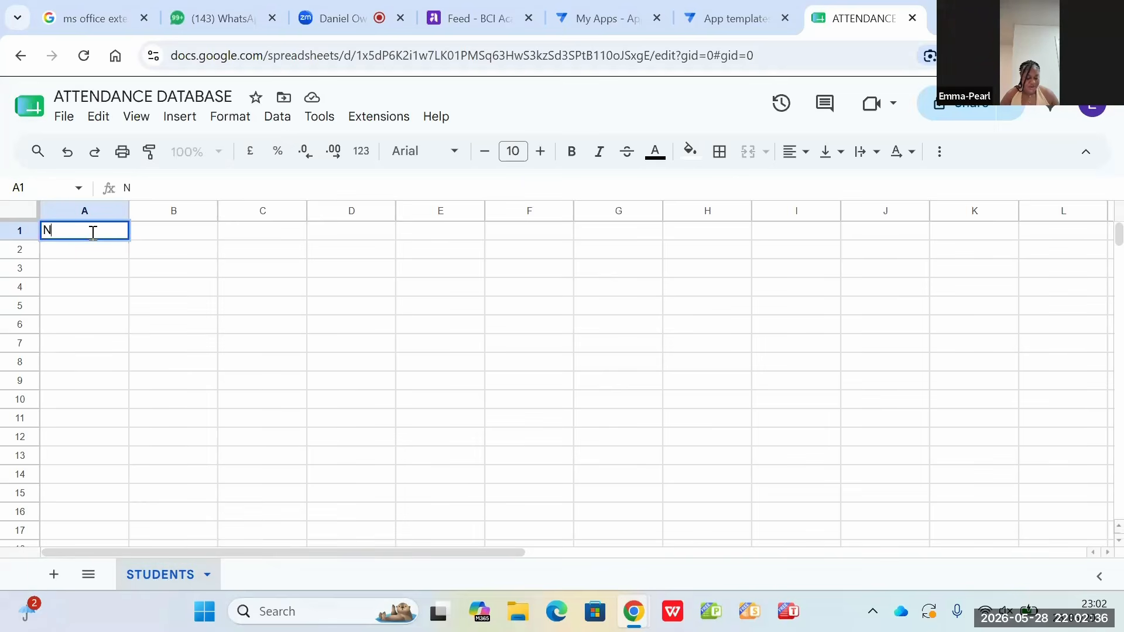
type("AME")
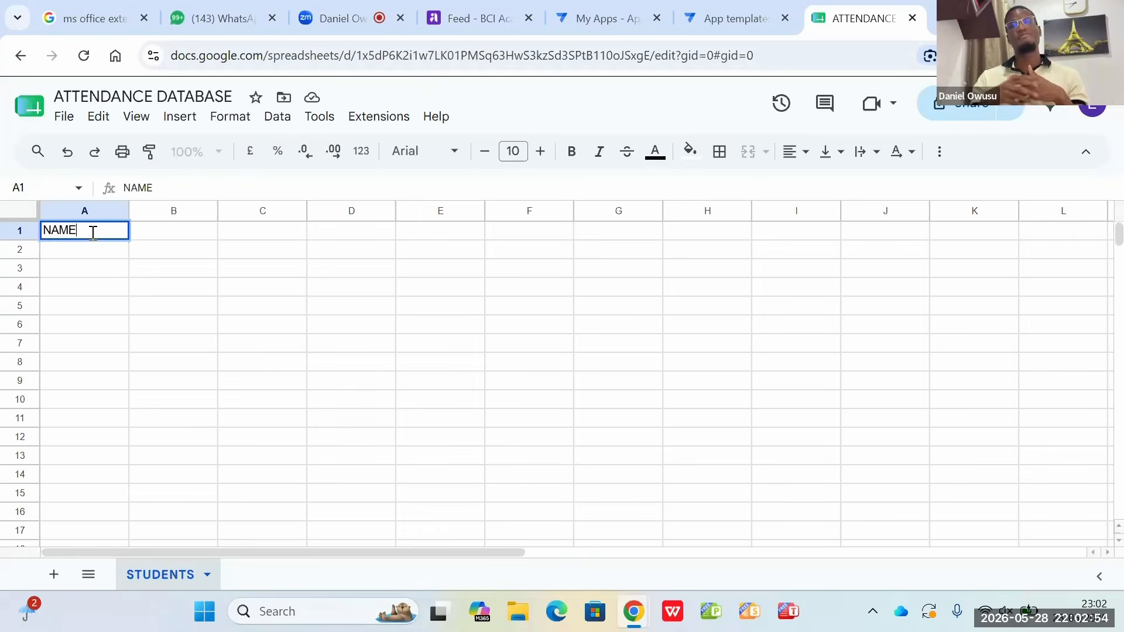
left_click(166, 235)
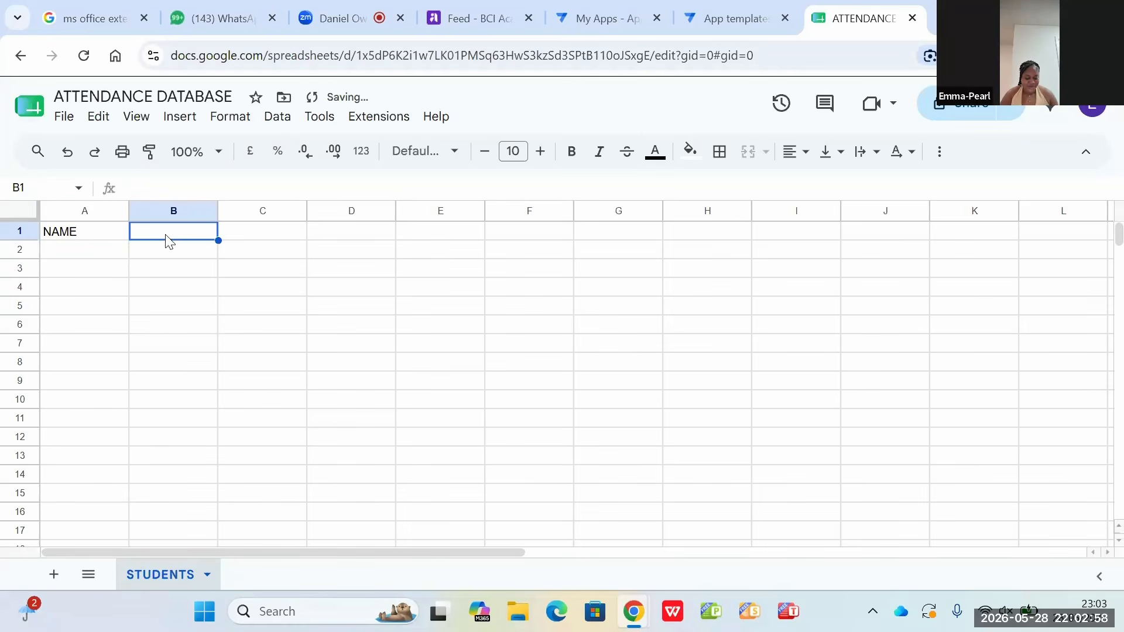
type("GENDER")
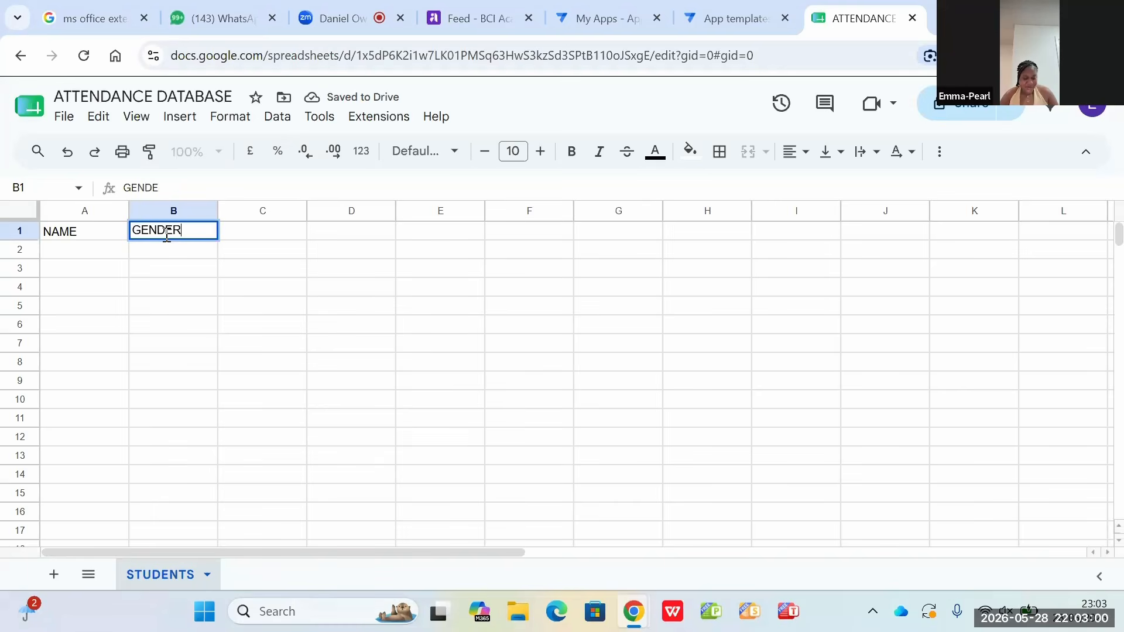
left_click(247, 234)
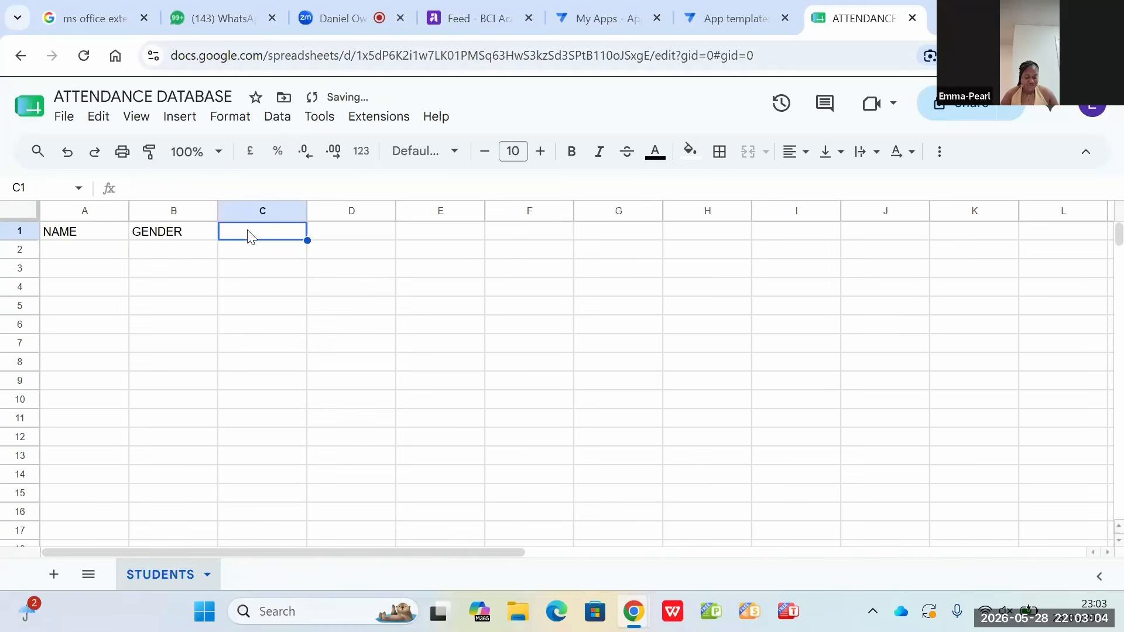
type("AGE")
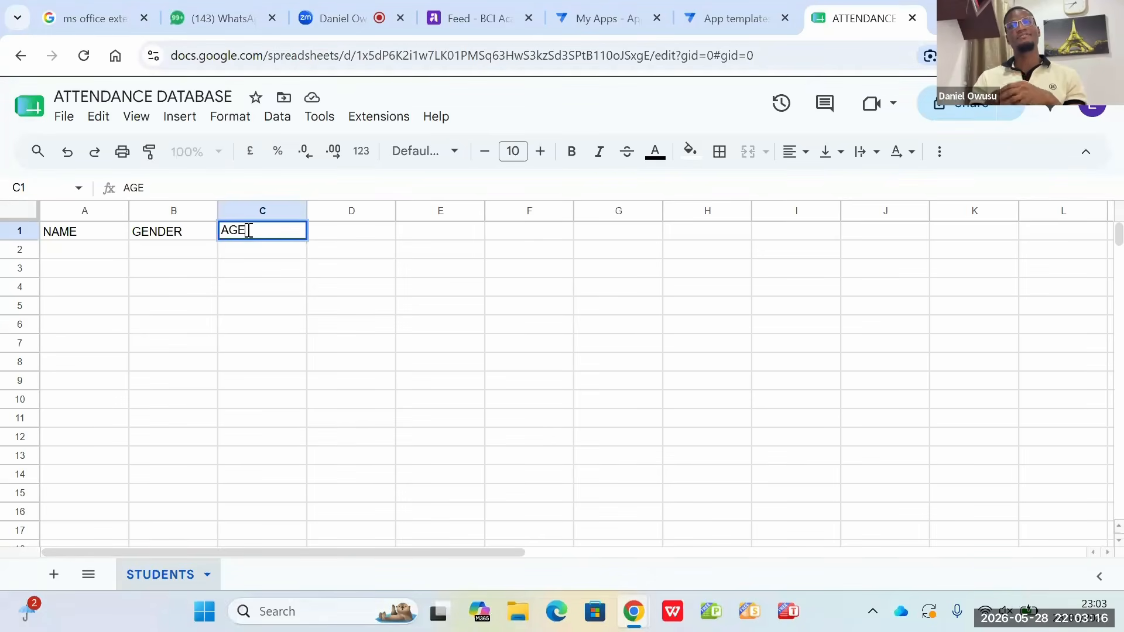
left_click(338, 216)
left_click(336, 237)
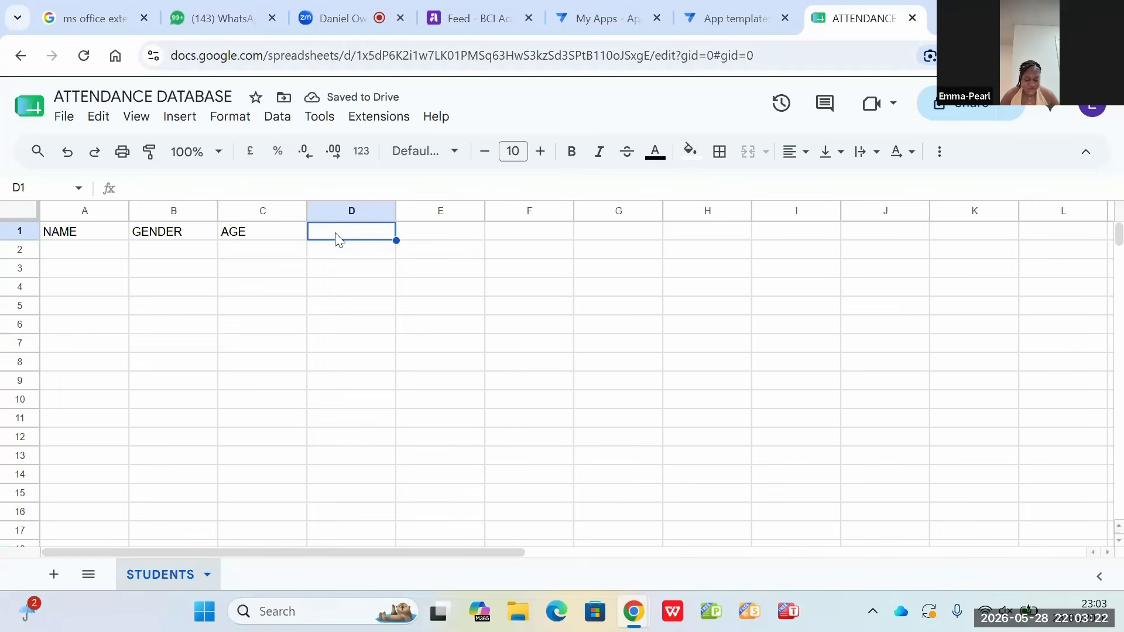
type("COURSE")
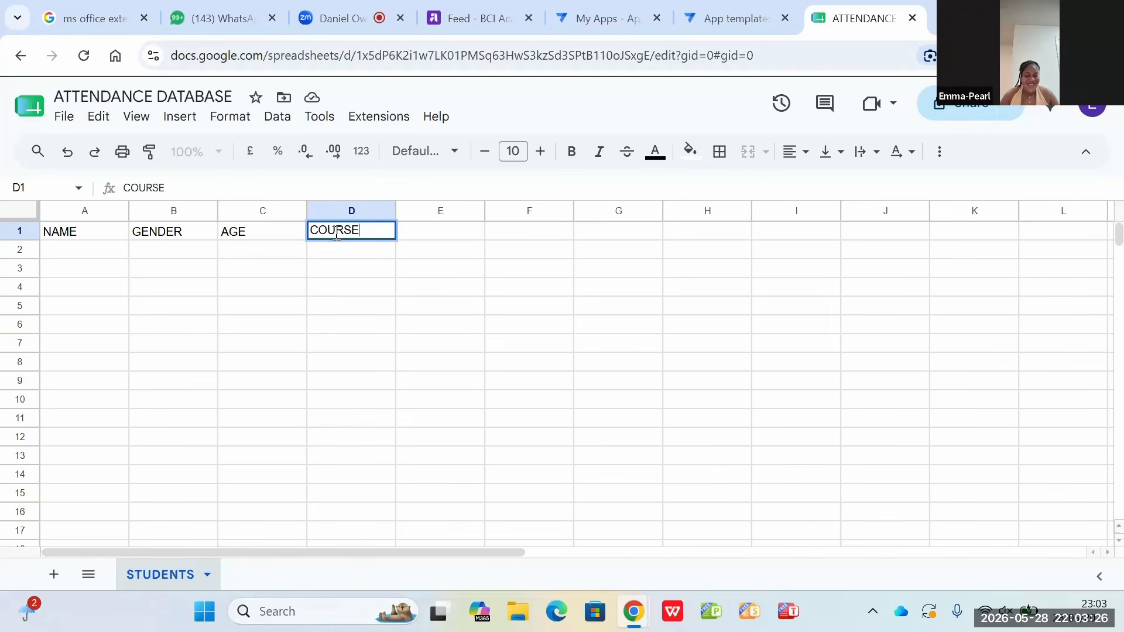
left_click(446, 234)
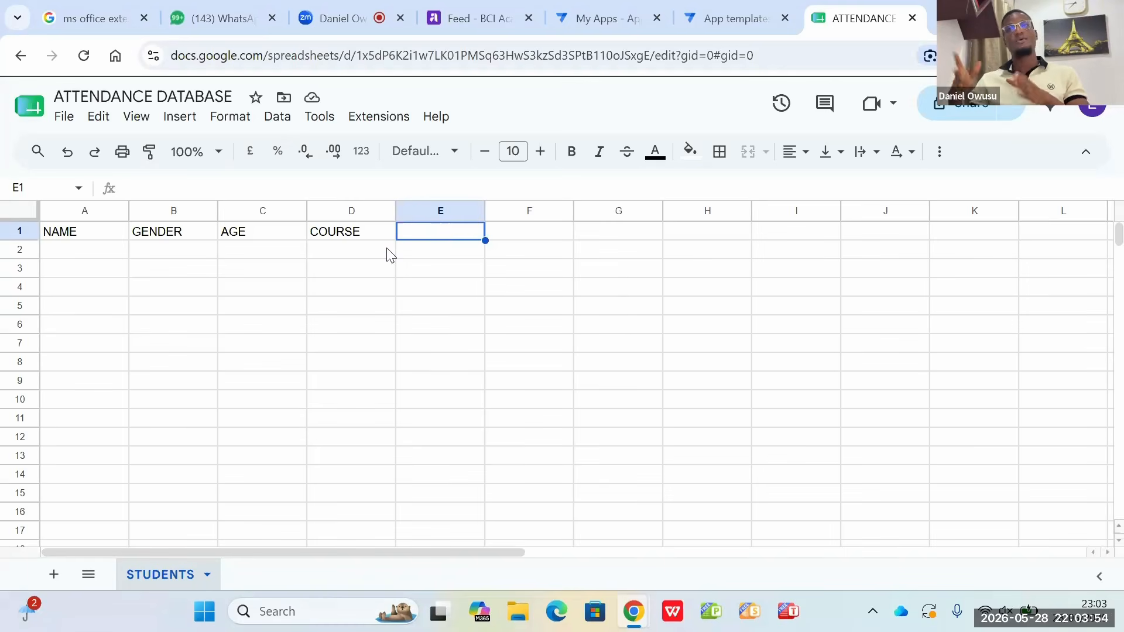
Step: Add a second sheet to the spreadsheet and name it ATTENDANCE
left_click(54, 575)
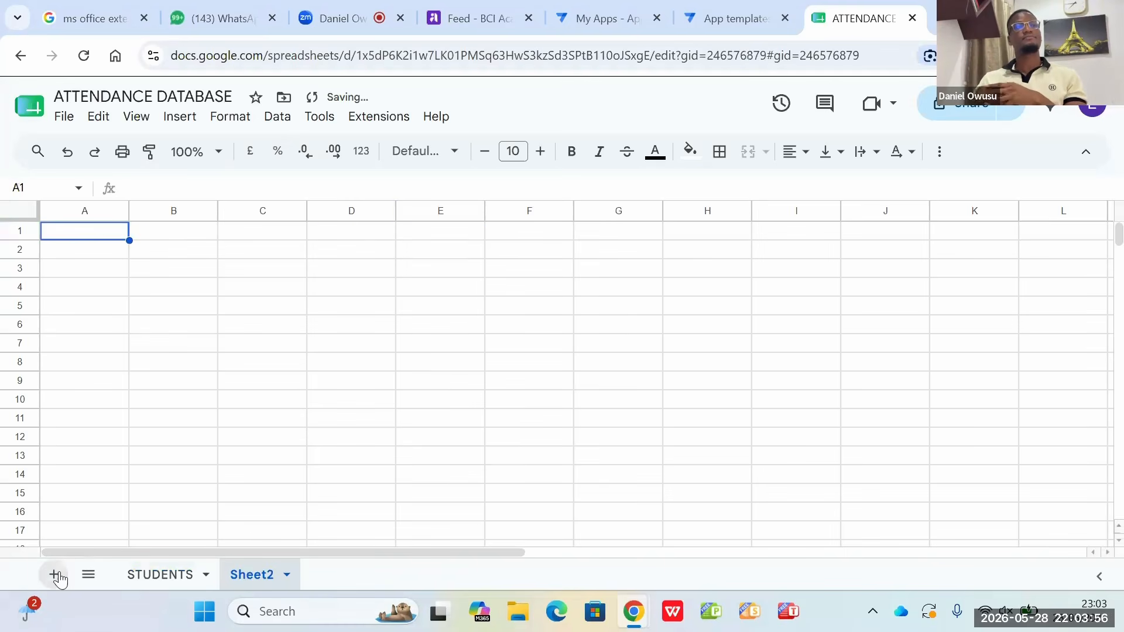
double_click(268, 576)
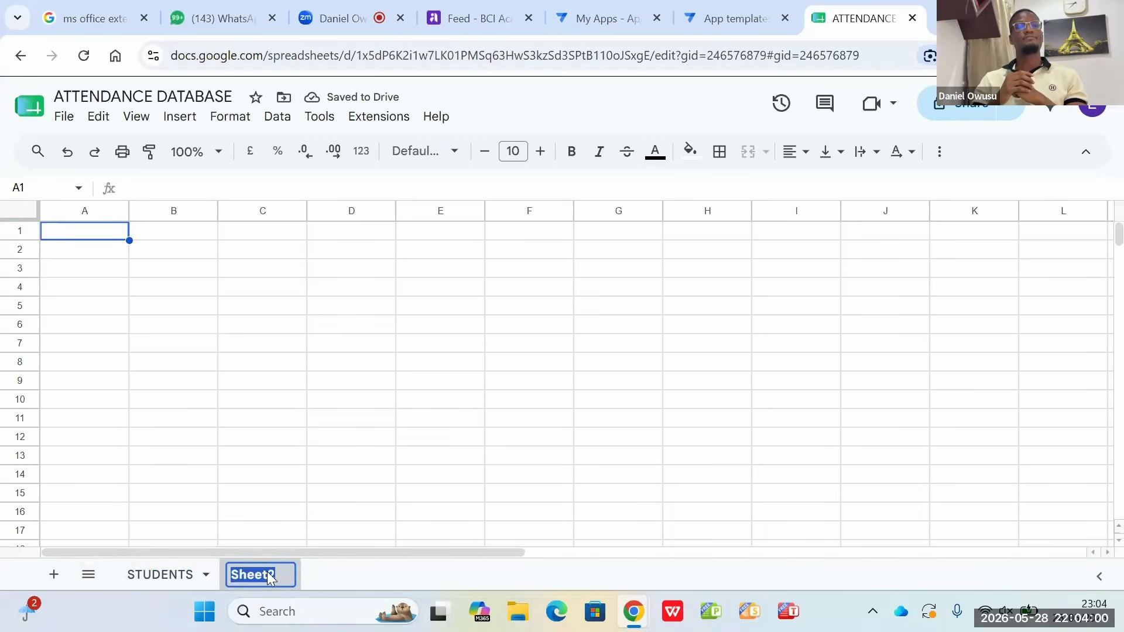
key("BackSpace")
type("AT")
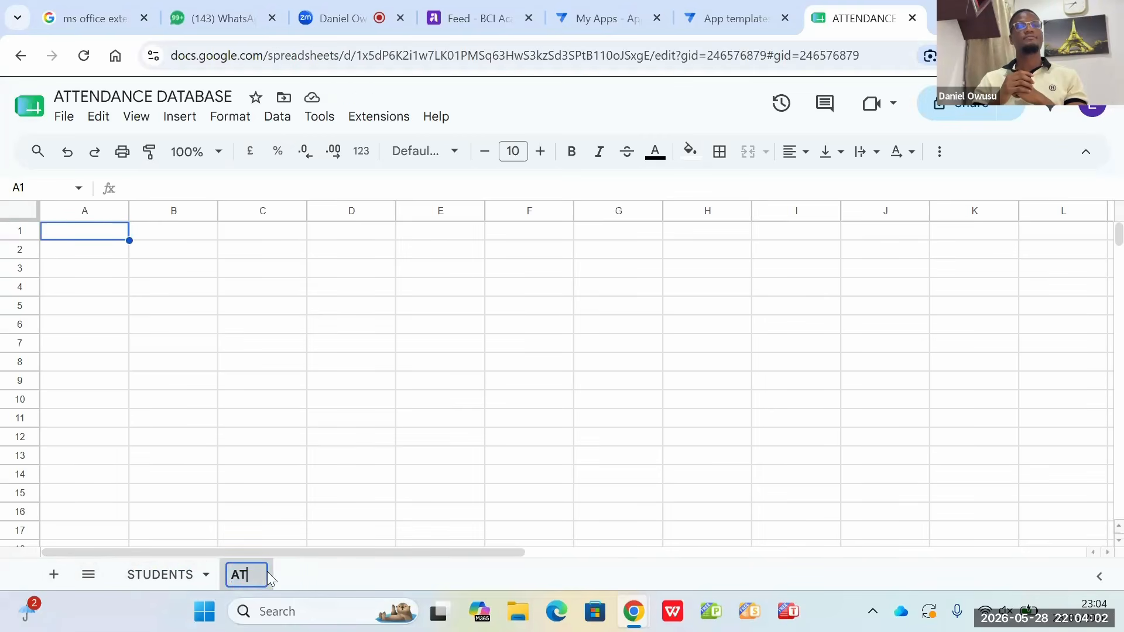
type("TENDANCE")
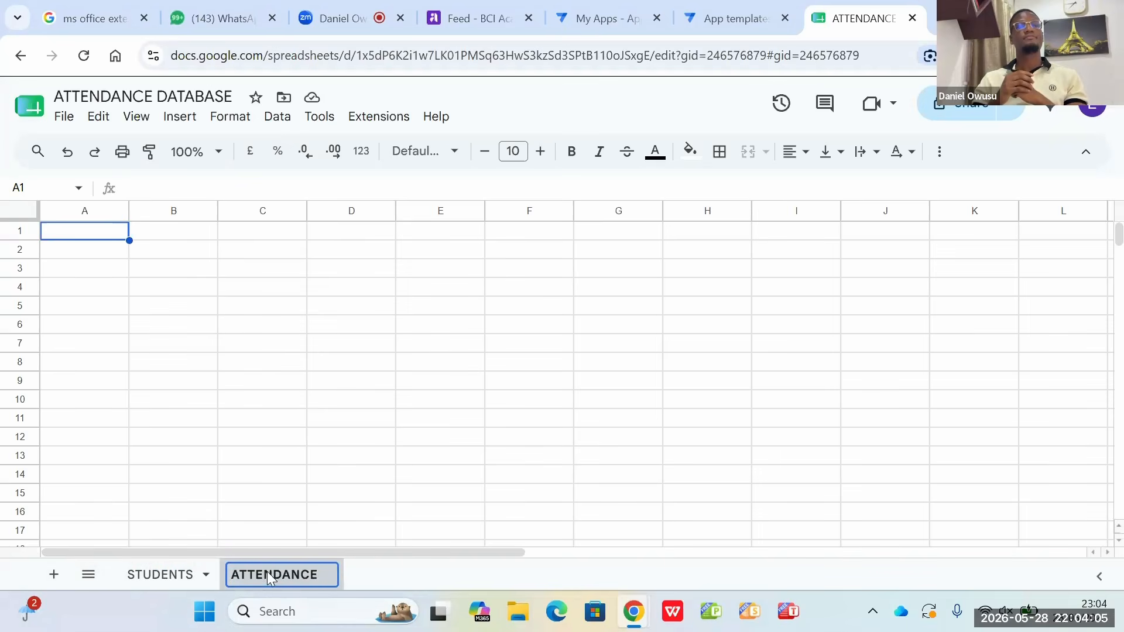
key("Return")
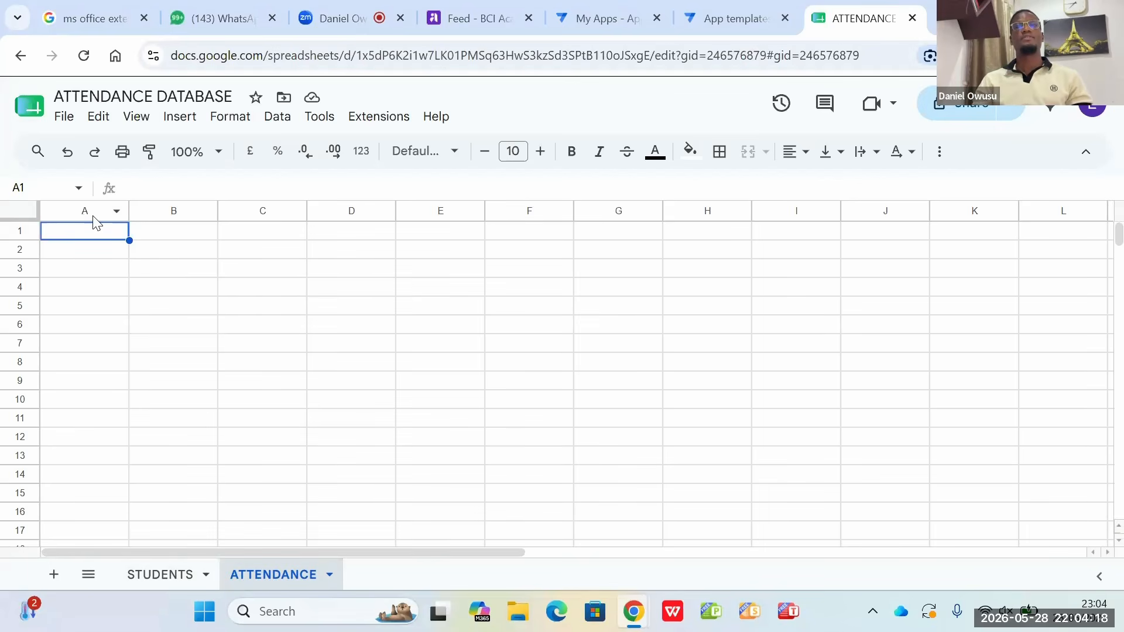
Step: Enter the column headers NAME and DATE in cells A1 and B1 of the ATTENDANCE sheet
type("NA")
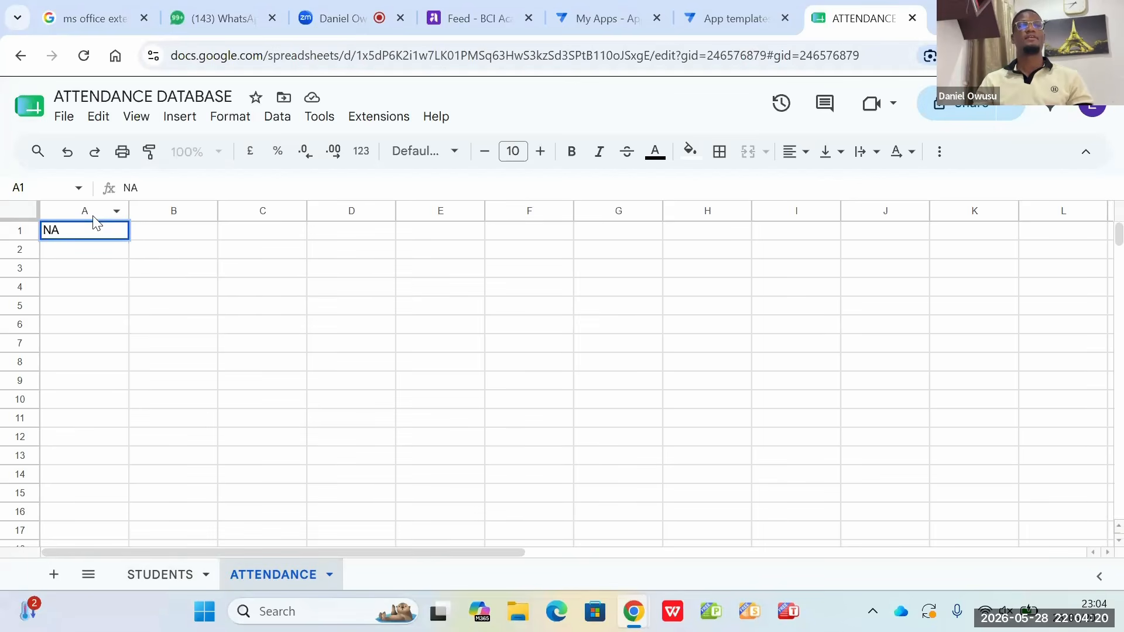
type("ME")
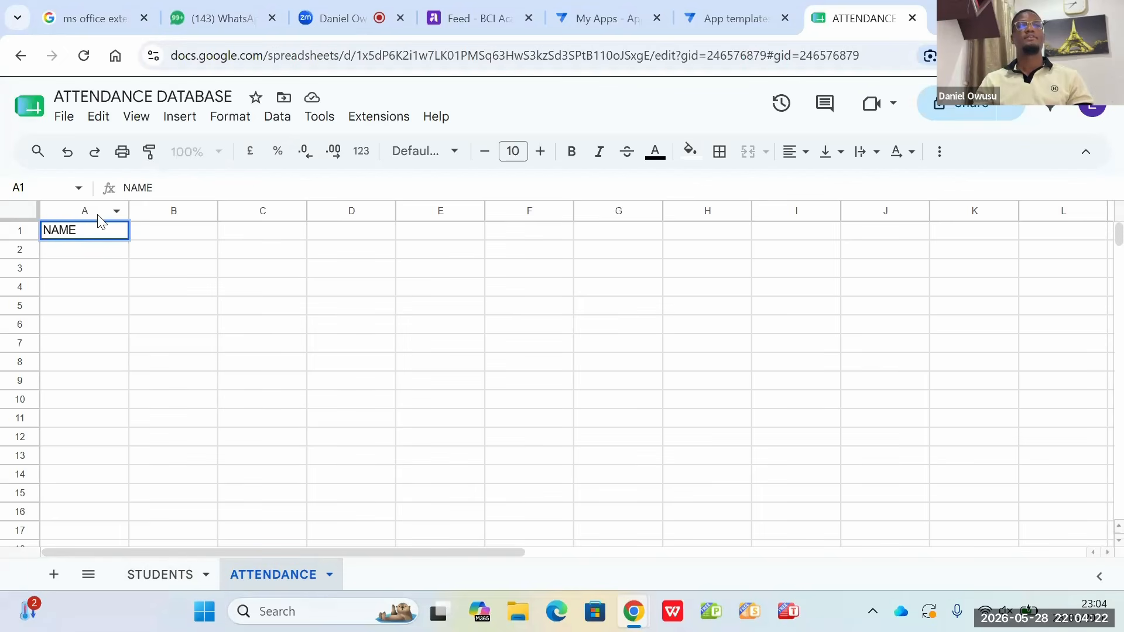
left_click(191, 232)
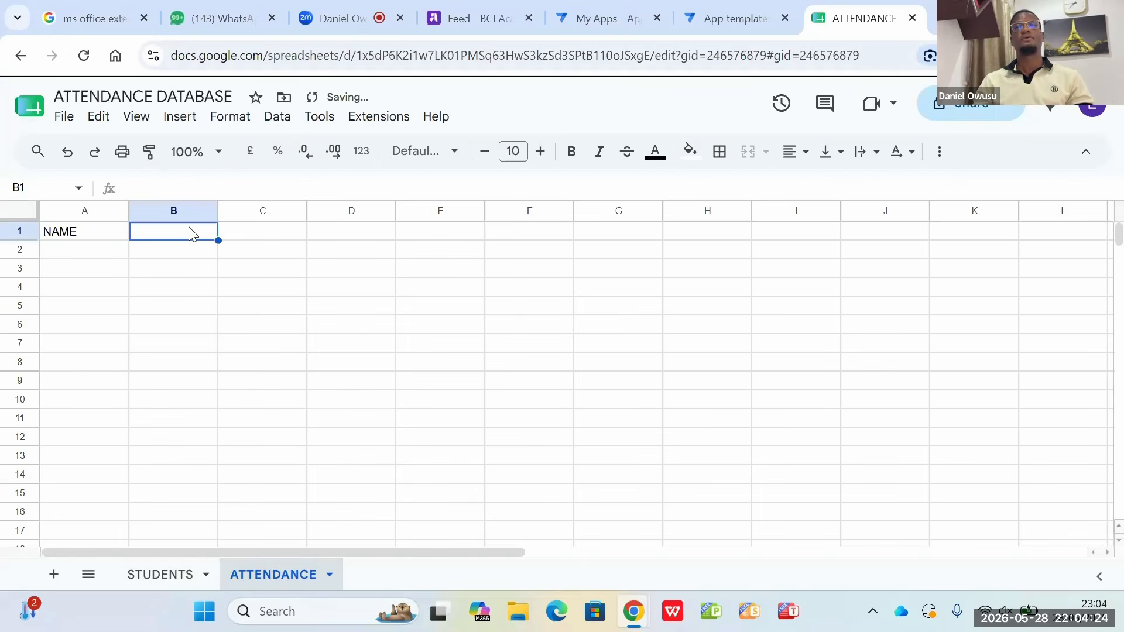
type("DATE")
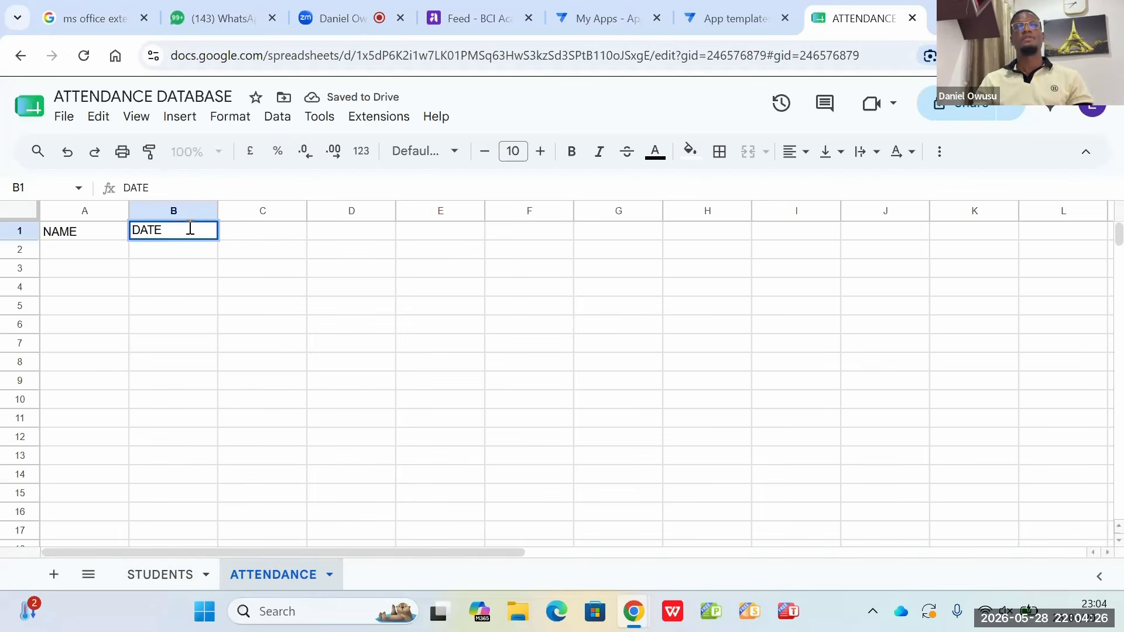
left_click(273, 262)
left_click(229, 234)
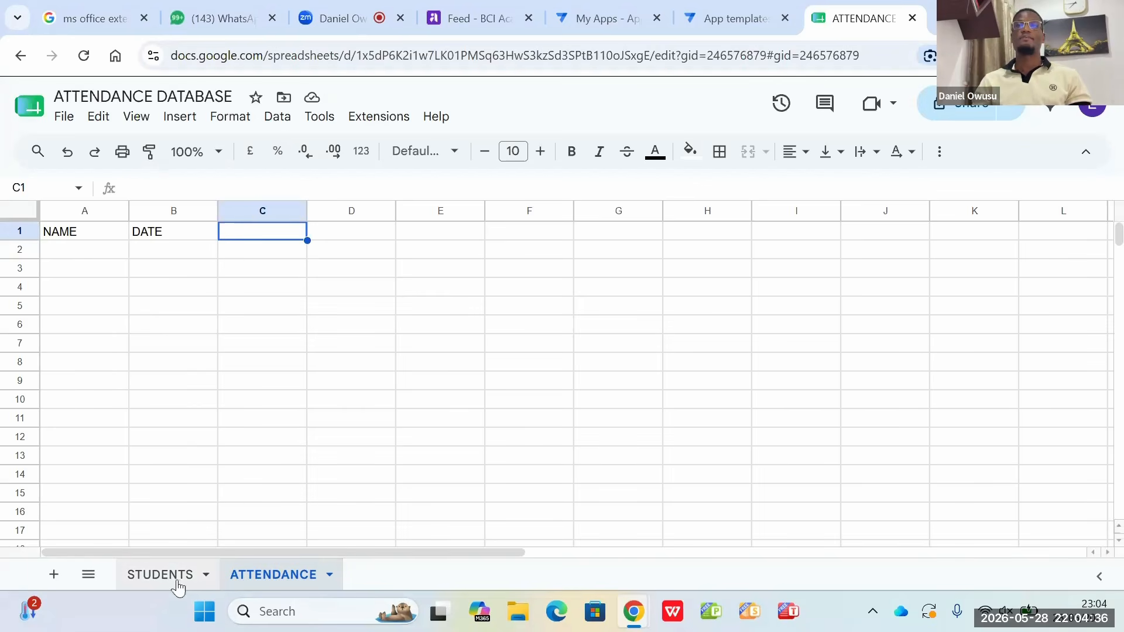
Step: Add the column header PICTURE in cell E1 of the STUDENTS sheet
left_click(176, 576)
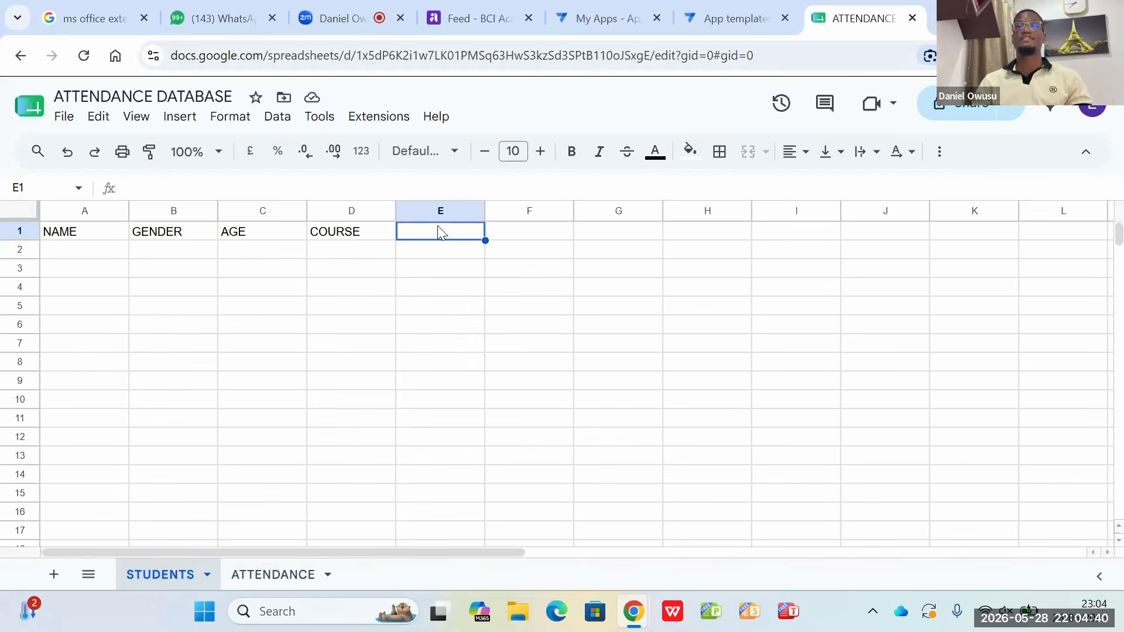
type("P")
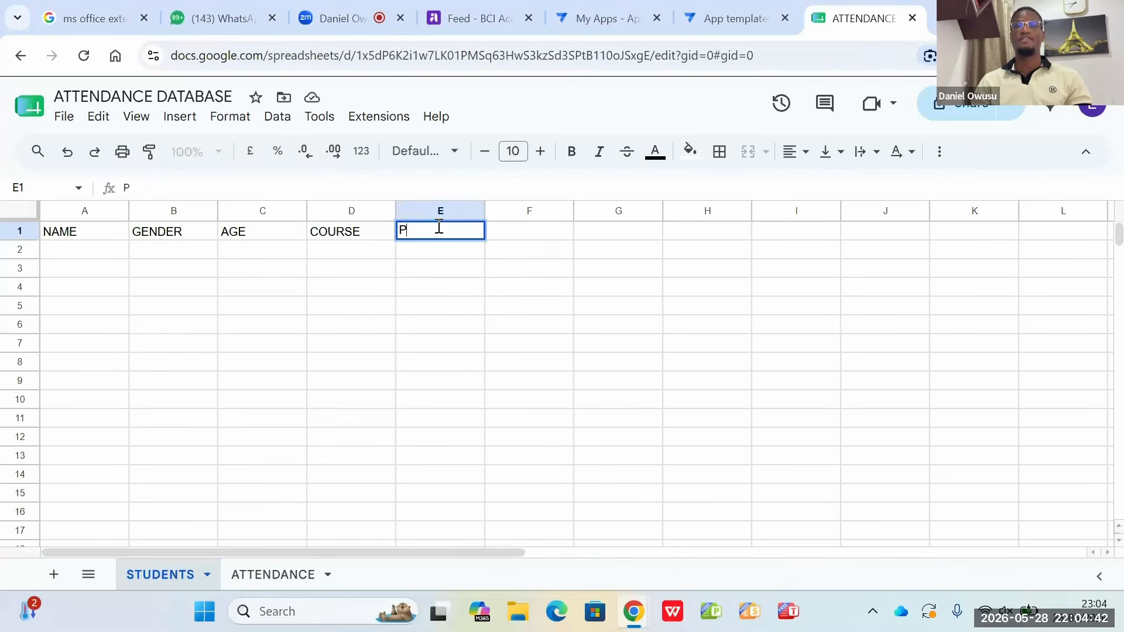
type("ICTU")
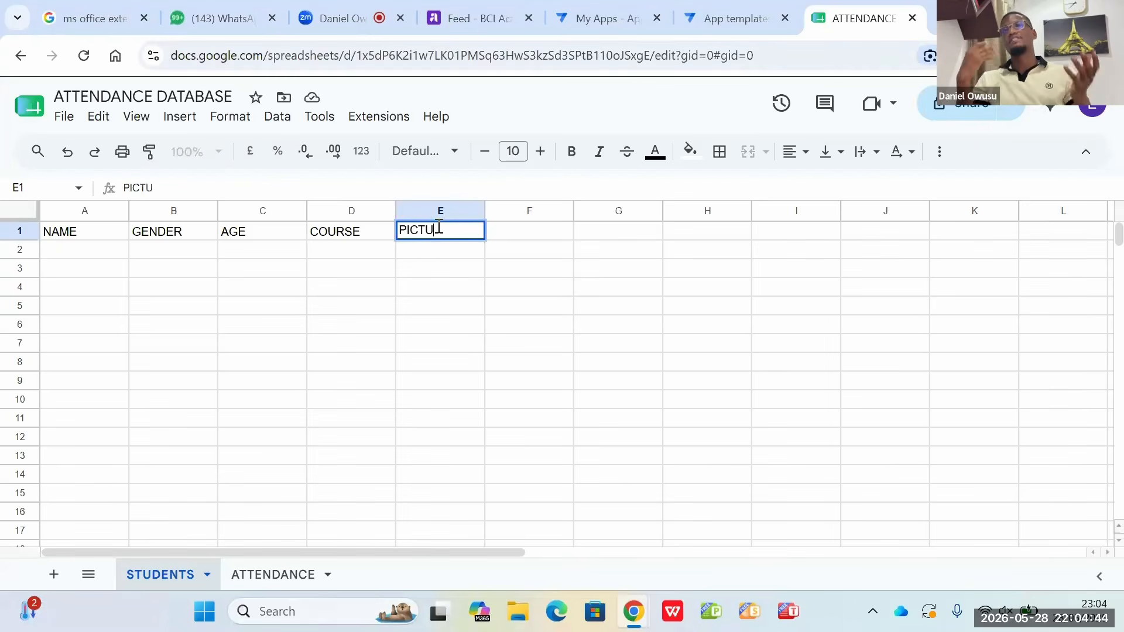
type("RE")
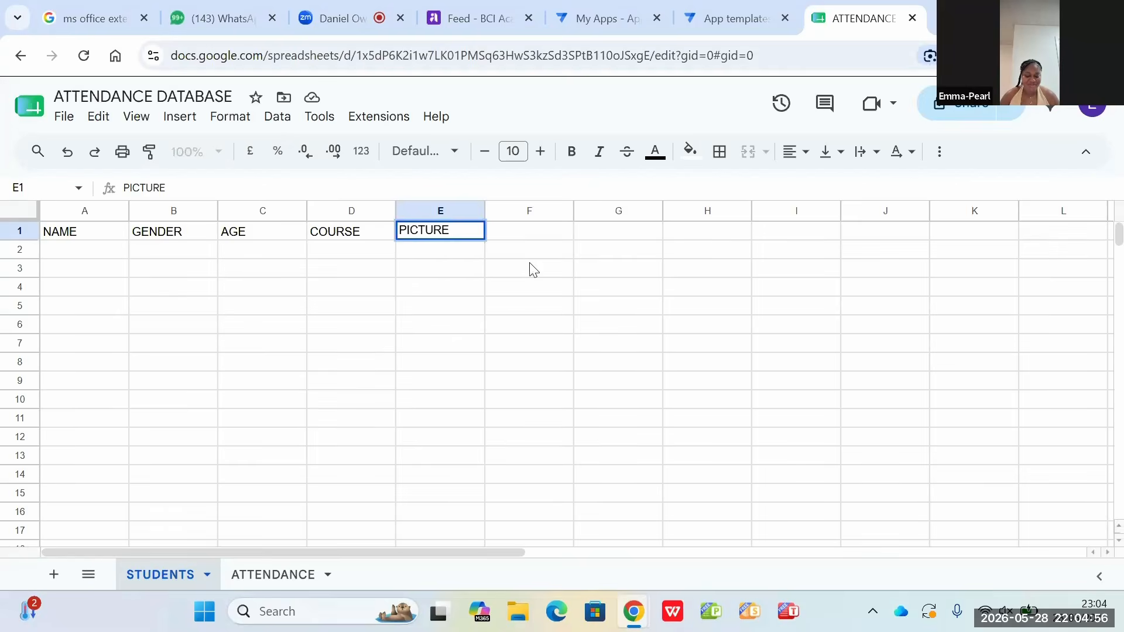
left_click(515, 243)
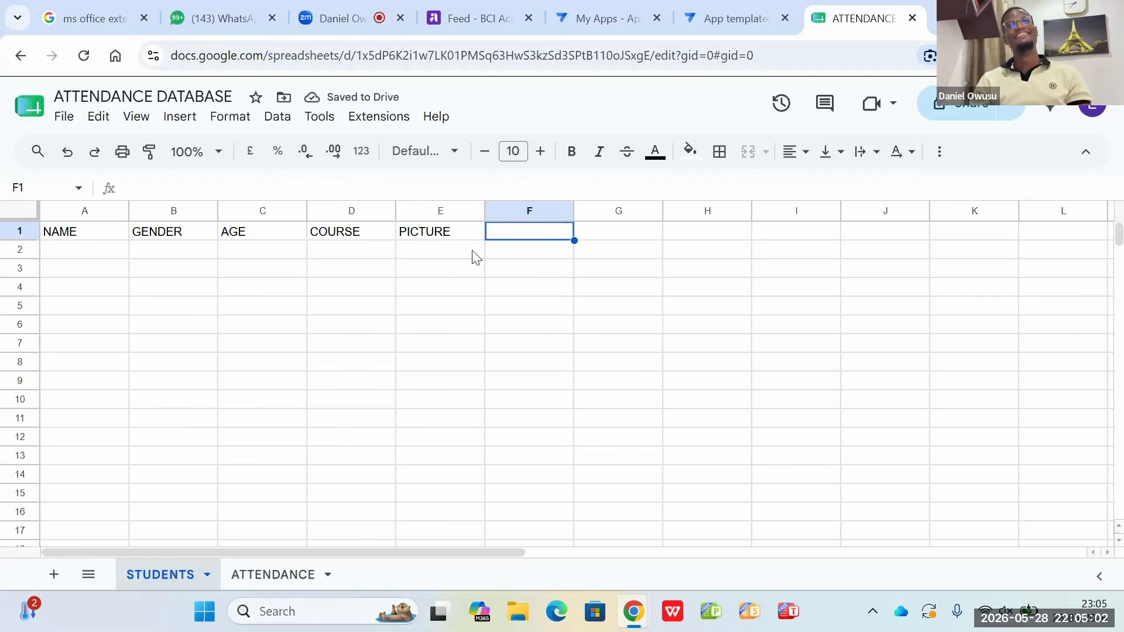
Step: Switch to the AppSheet home page and start creating a new app from existing data
left_click(753, 9)
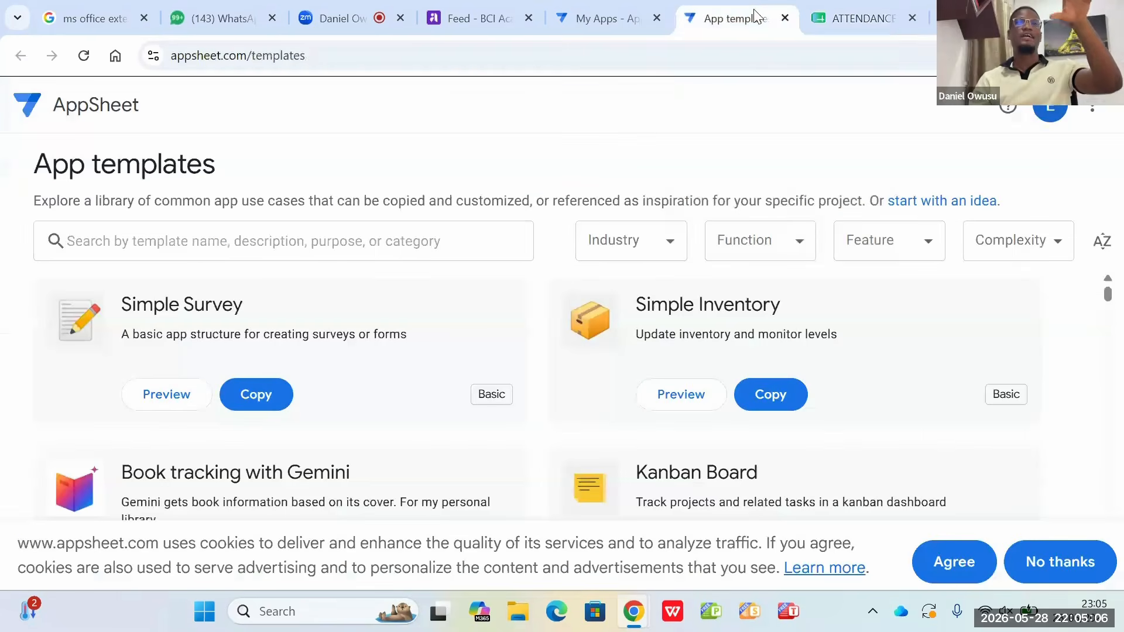
left_click(576, 21)
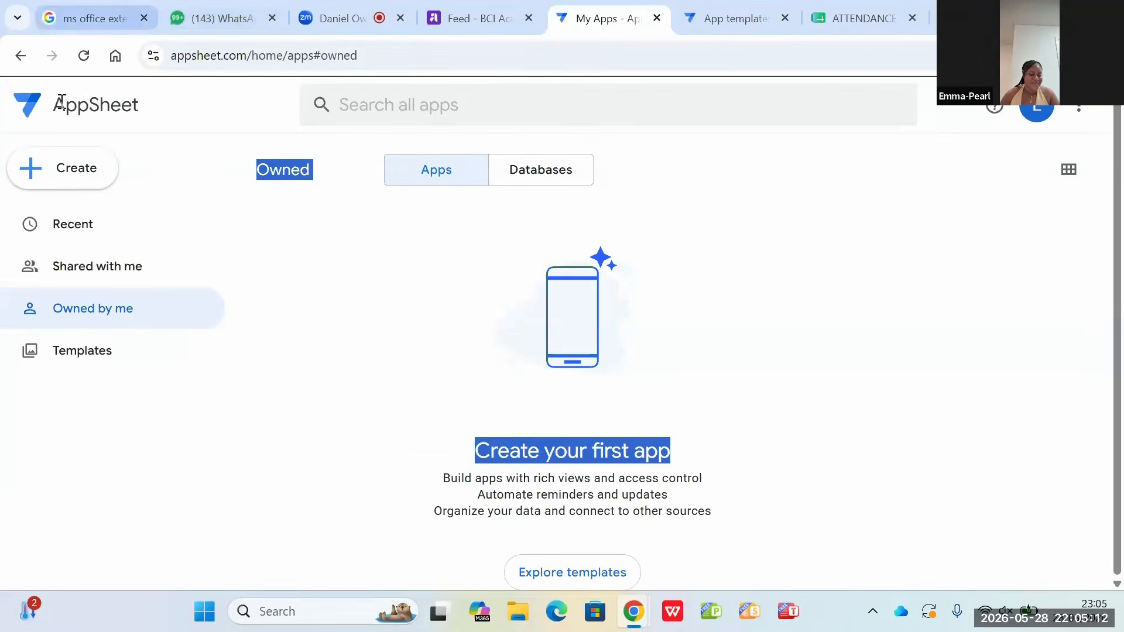
left_click(68, 170)
mouse_move(67, 193)
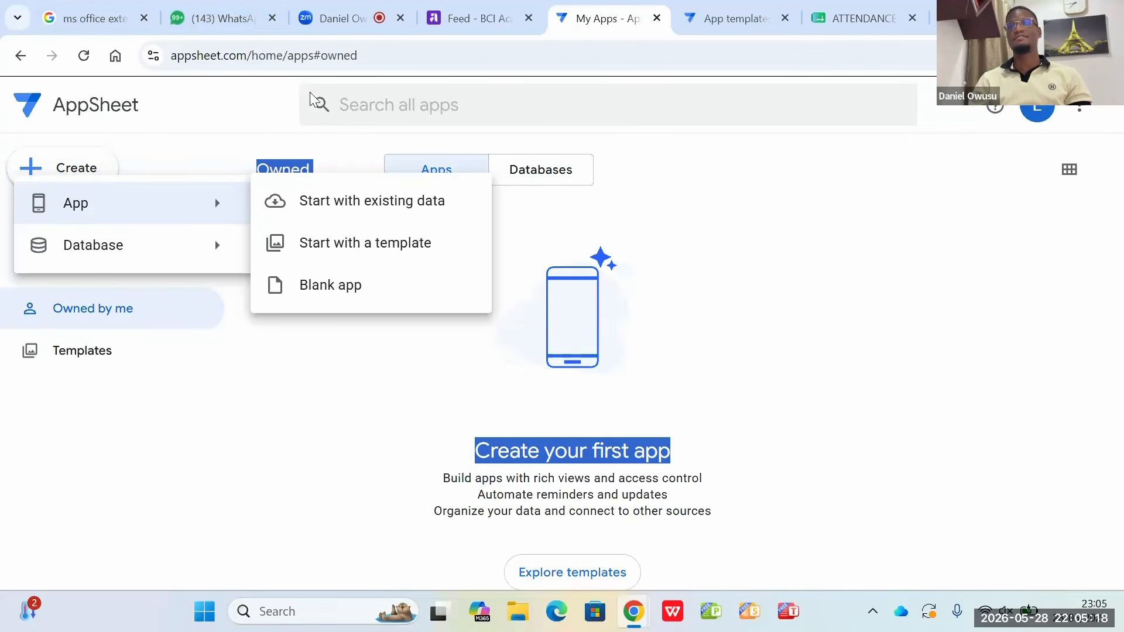
left_click(400, 202)
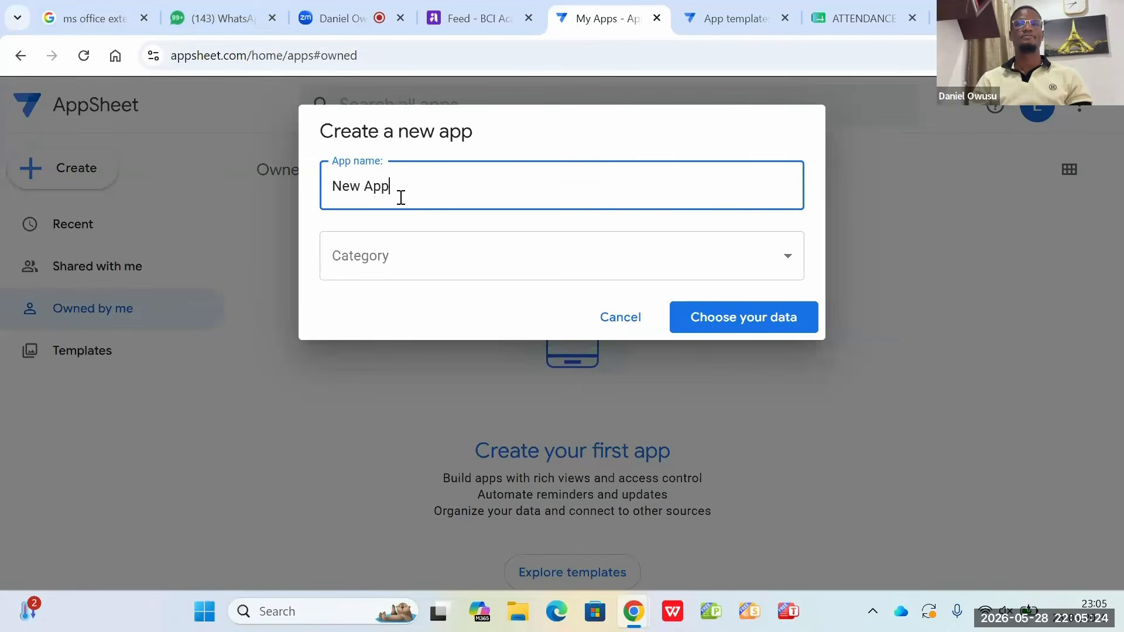
Step: Name the new app SCHOOL OF BUSINESS ATTENDANCE and leave its category unset
key("BackSpace")
key("BackSpace")
key("BackSpace")
key("BackSpace")
key("BackSpace")
key("BackSpace")
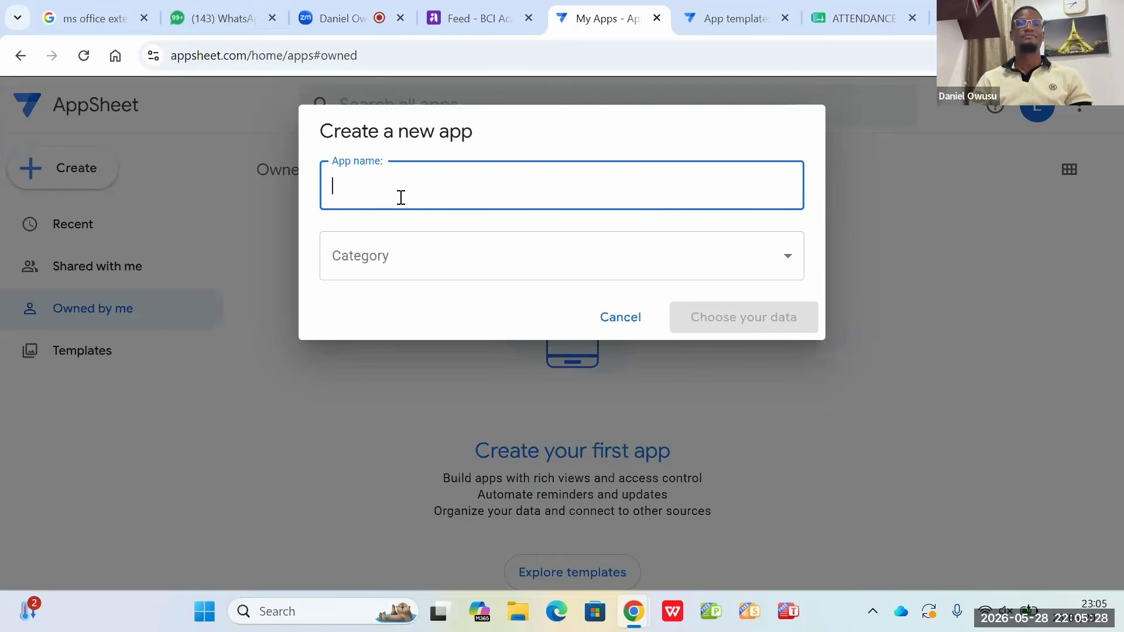
type("SCH")
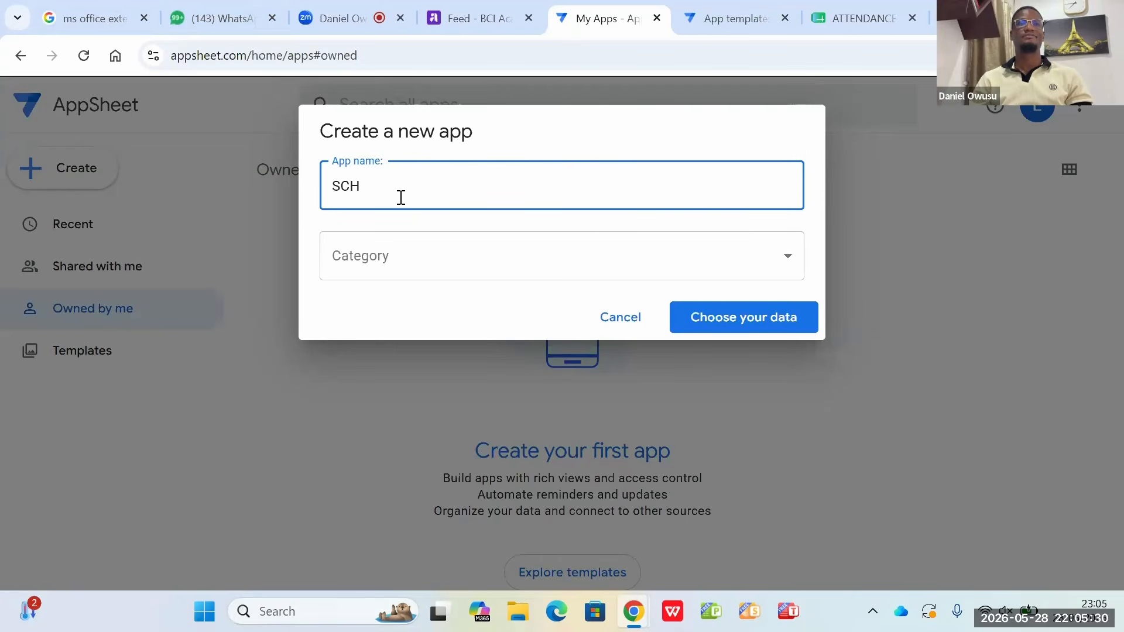
type("OOL OF BUSINESS A")
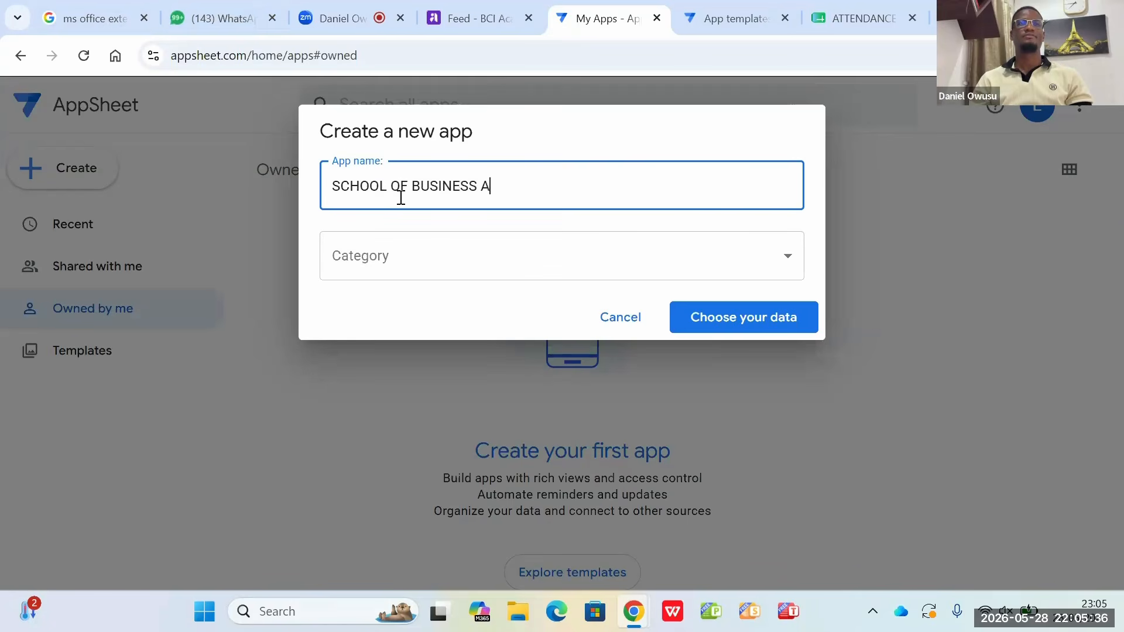
type("TTENDANCE")
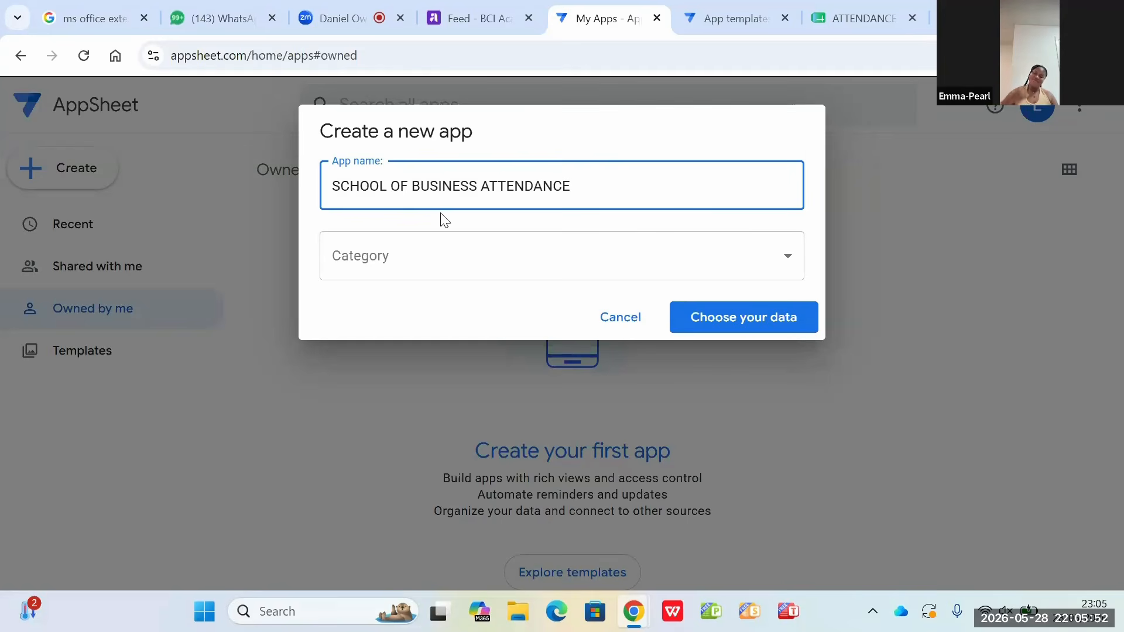
left_click(428, 270)
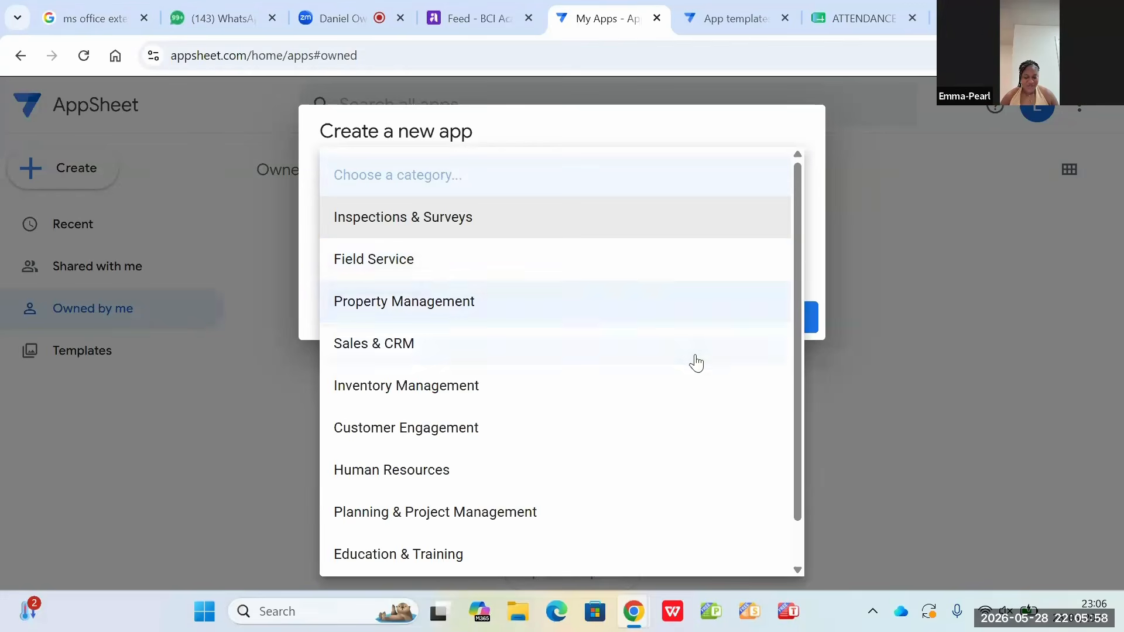
left_click(866, 376)
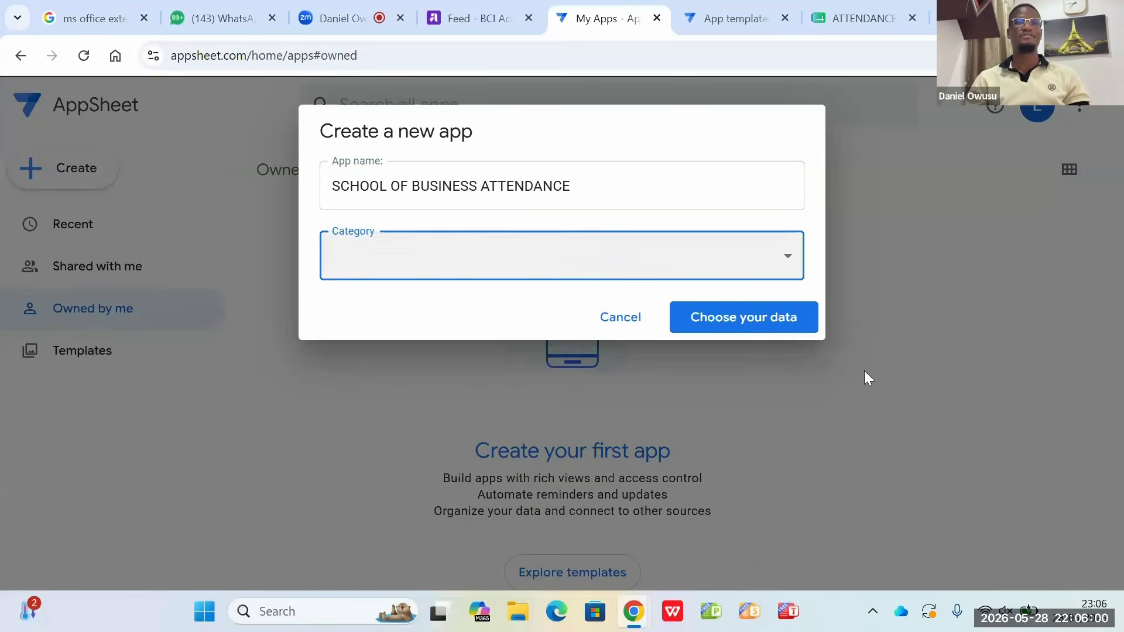
Step: Choose the ATTENDANCE DATABASE spreadsheet from Google Sheets as the data source of the new app
left_click(726, 323)
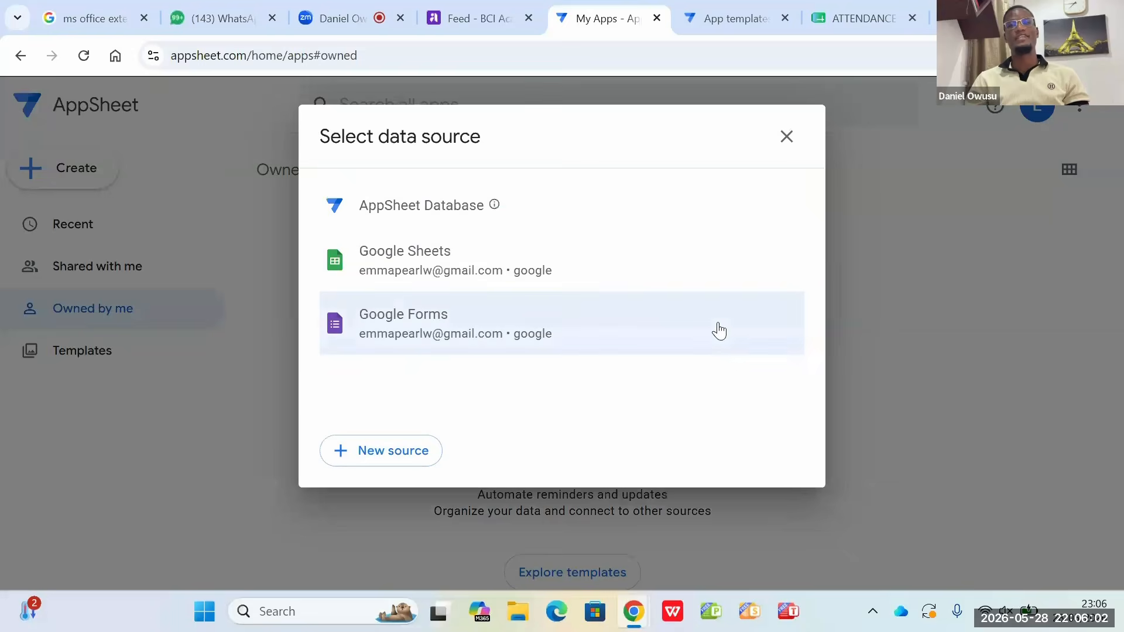
left_click(414, 256)
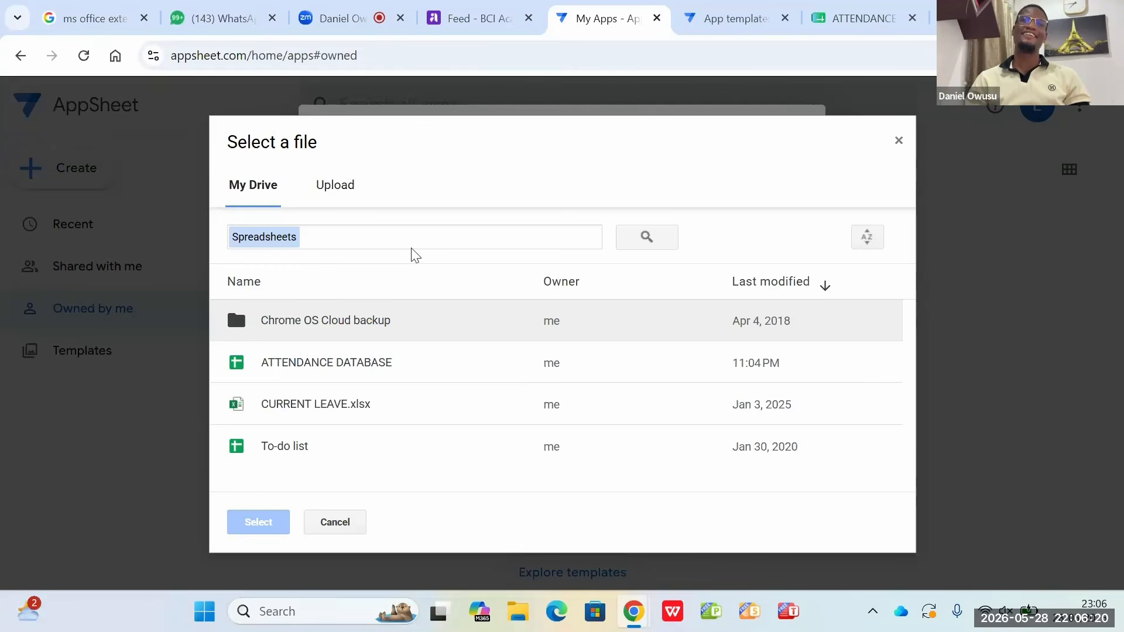
left_click(350, 373)
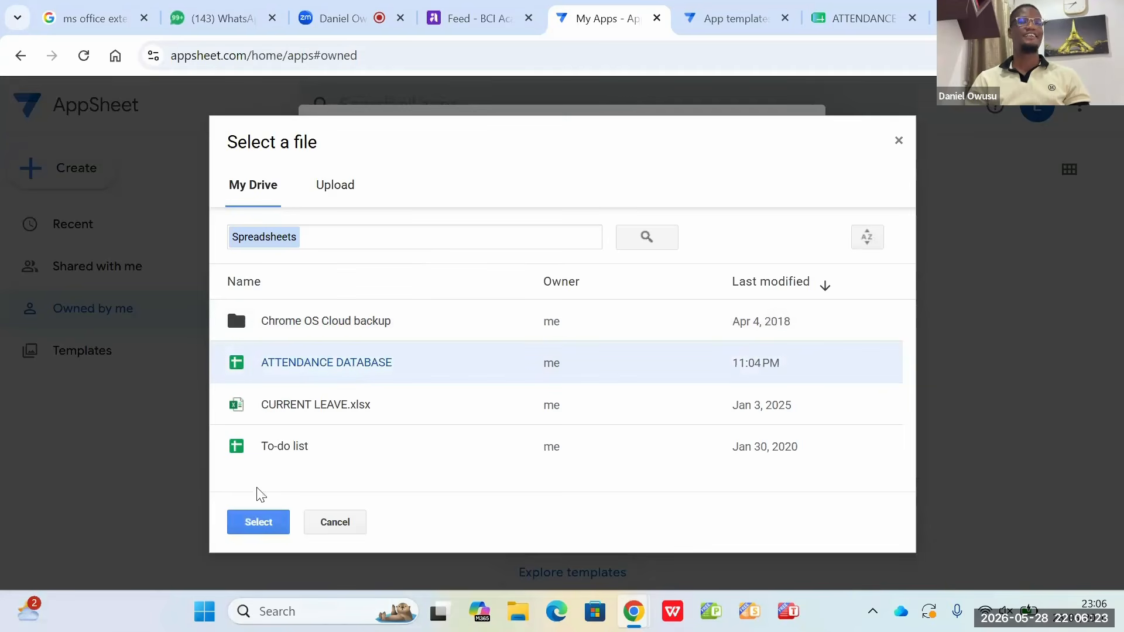
left_click(255, 529)
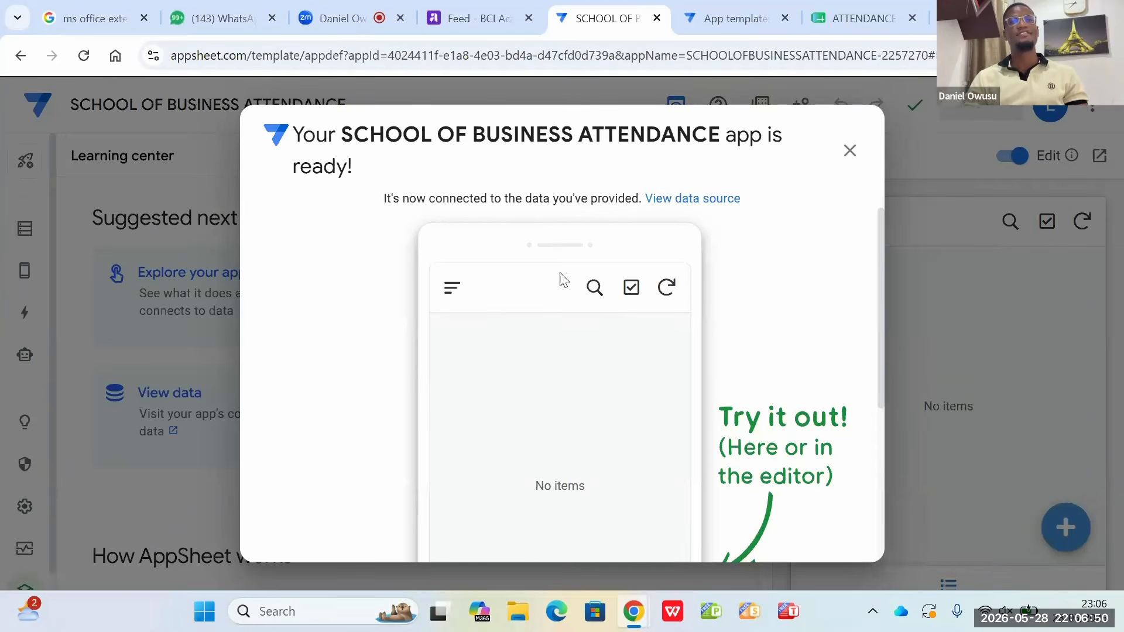
Step: Proceed from the app-ready dialog to customizing the new app in the AppSheet editor
scroll(560, 273, "down", 5)
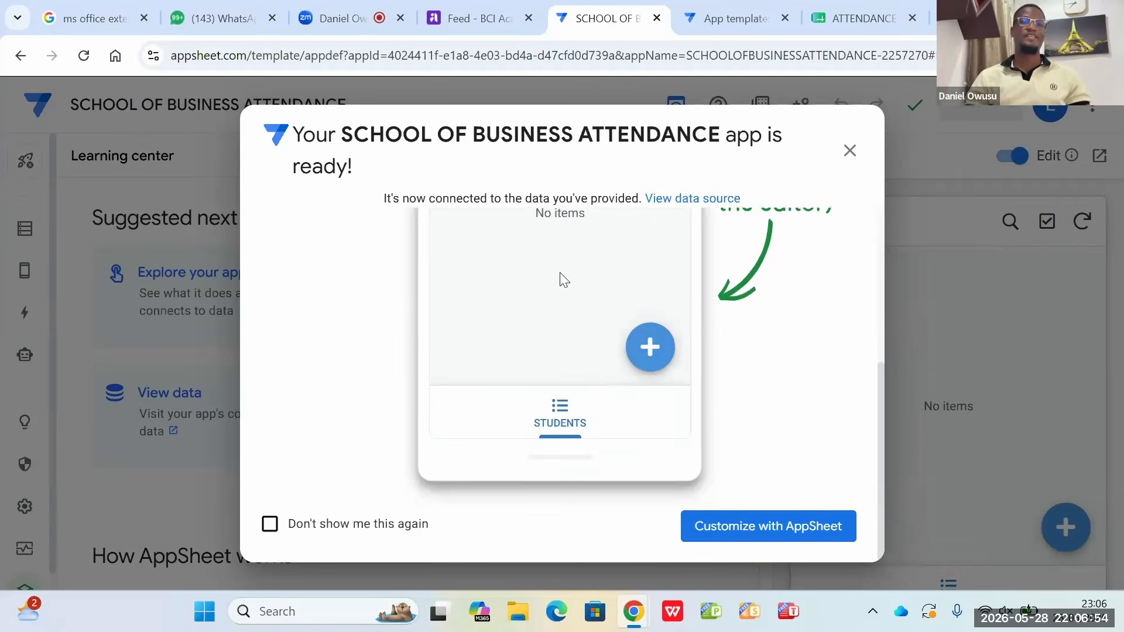
left_click(724, 531)
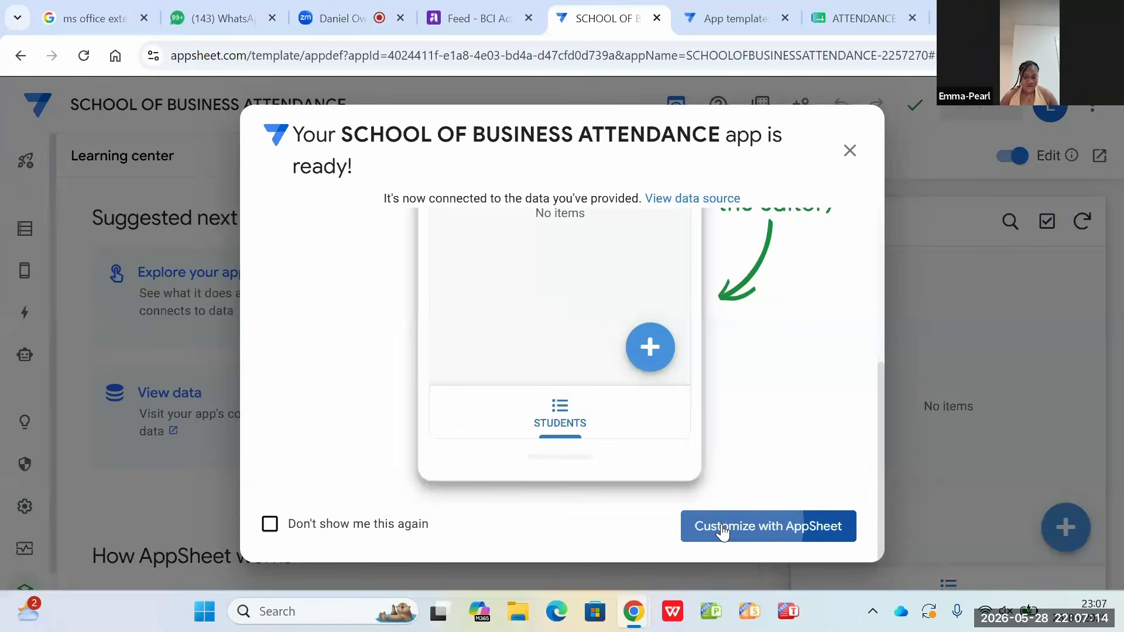
left_click(723, 532)
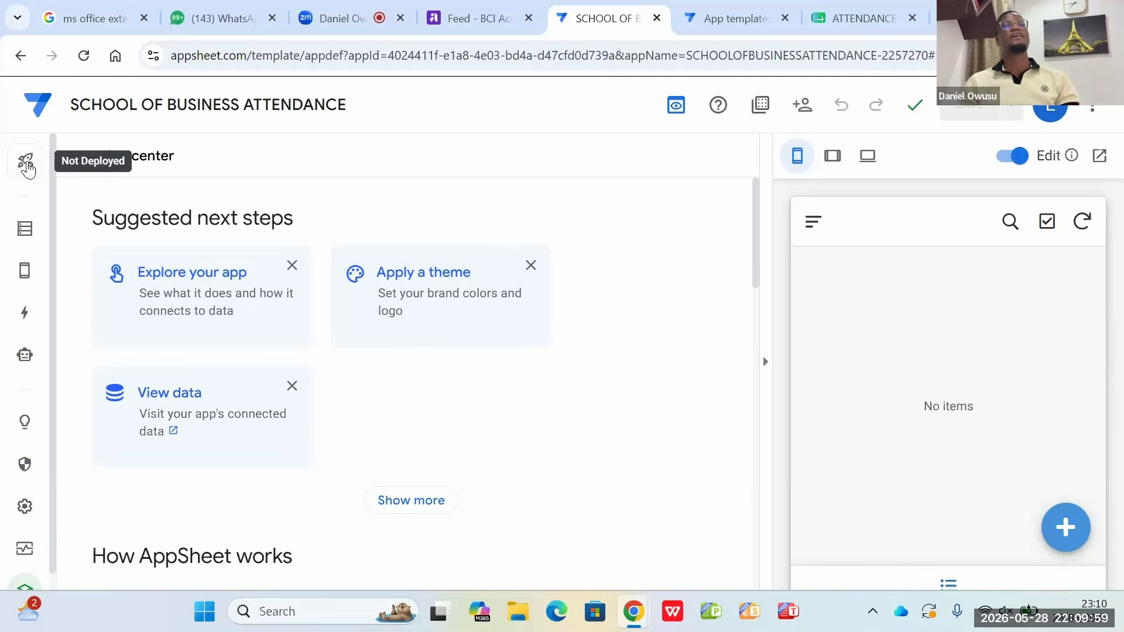
Step: Review the STUDENTS table's columns and the STUDENTS view, including its blank entry form in the app preview
left_click(27, 237)
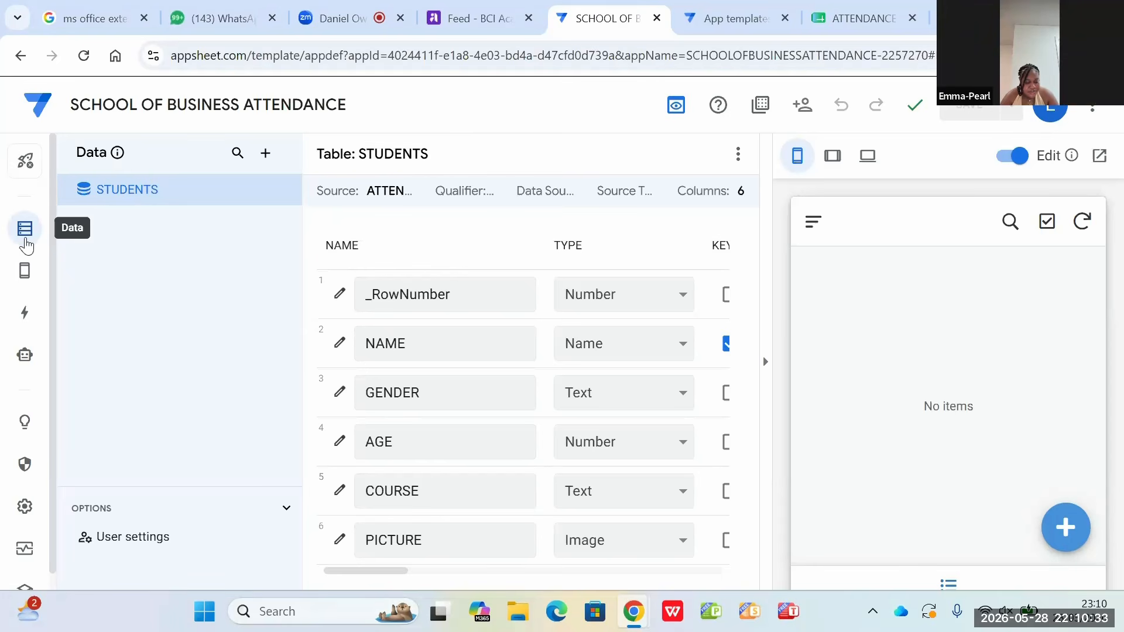
mouse_move(24, 271)
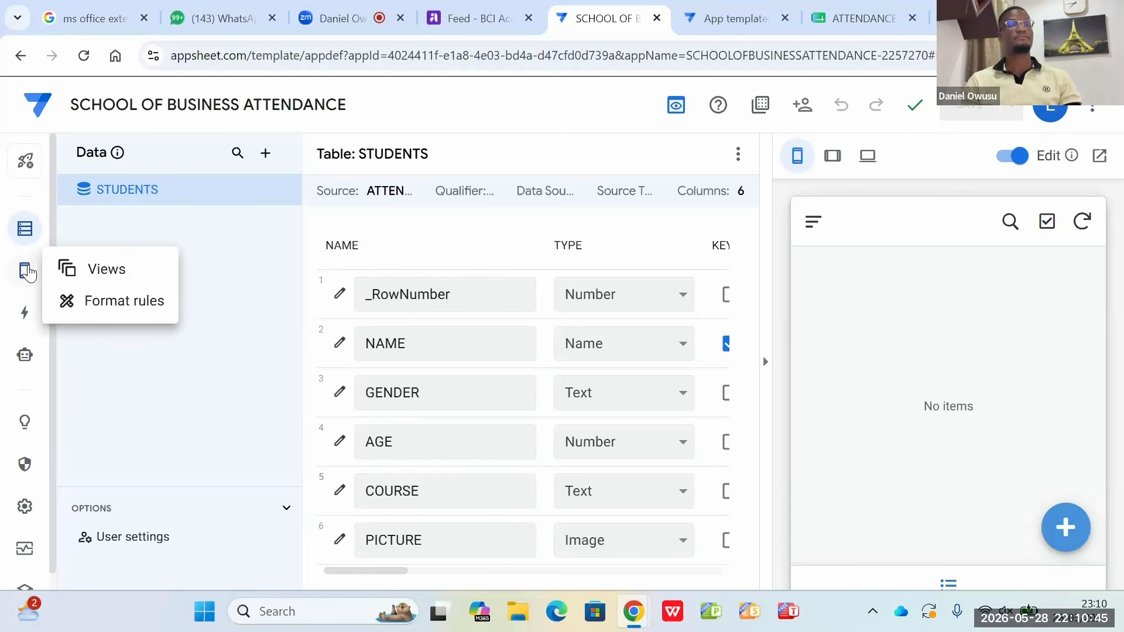
left_click(105, 270)
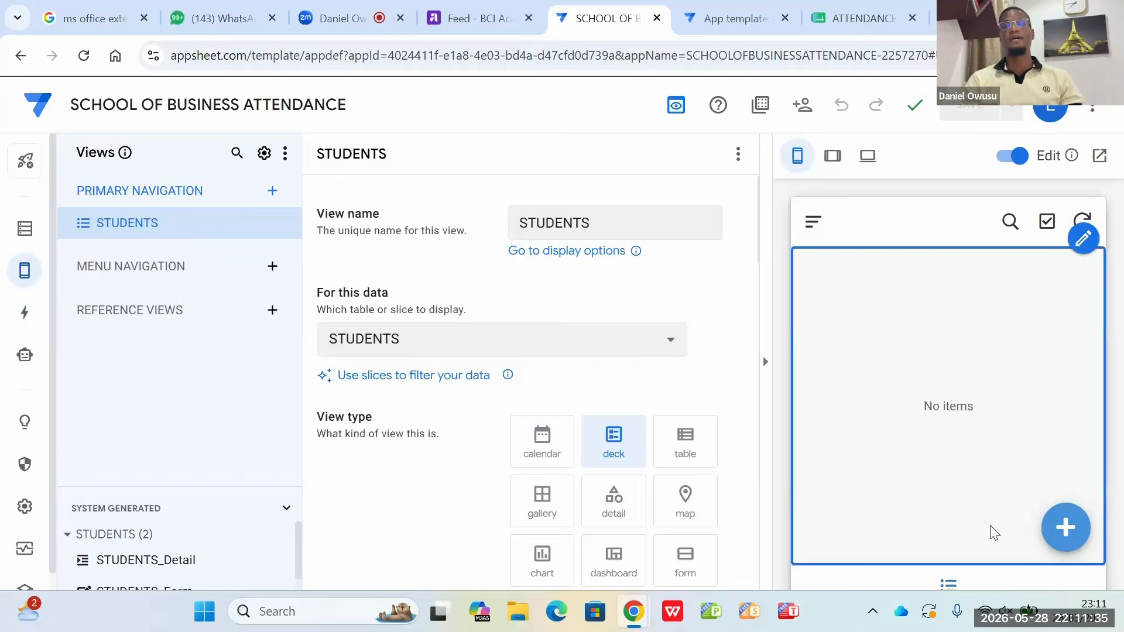
left_click(1065, 527)
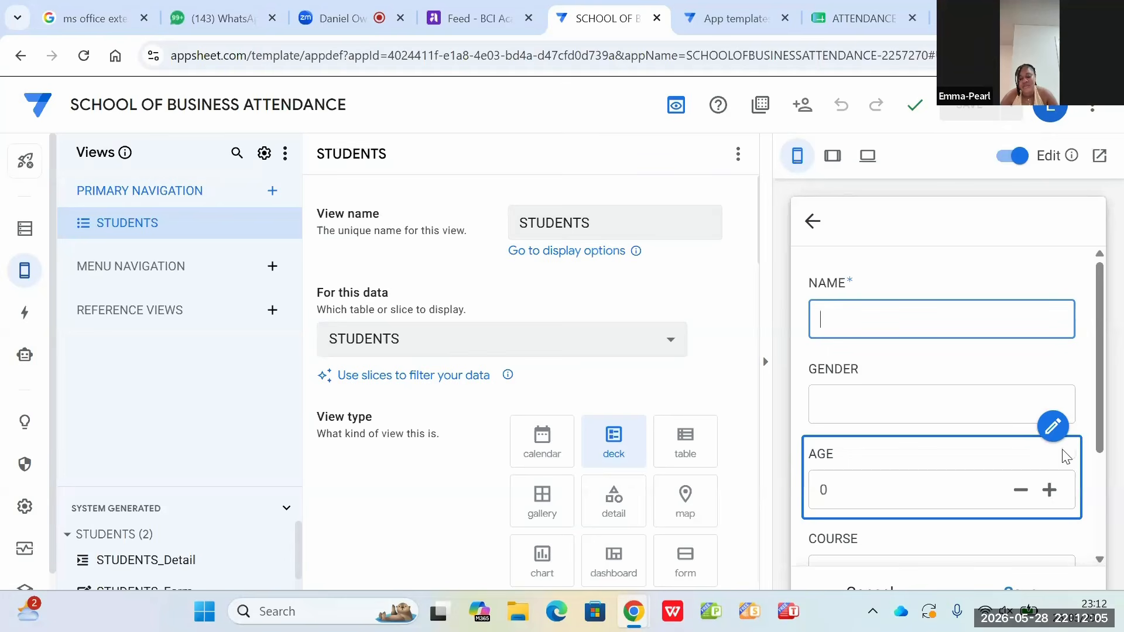
left_click(813, 223)
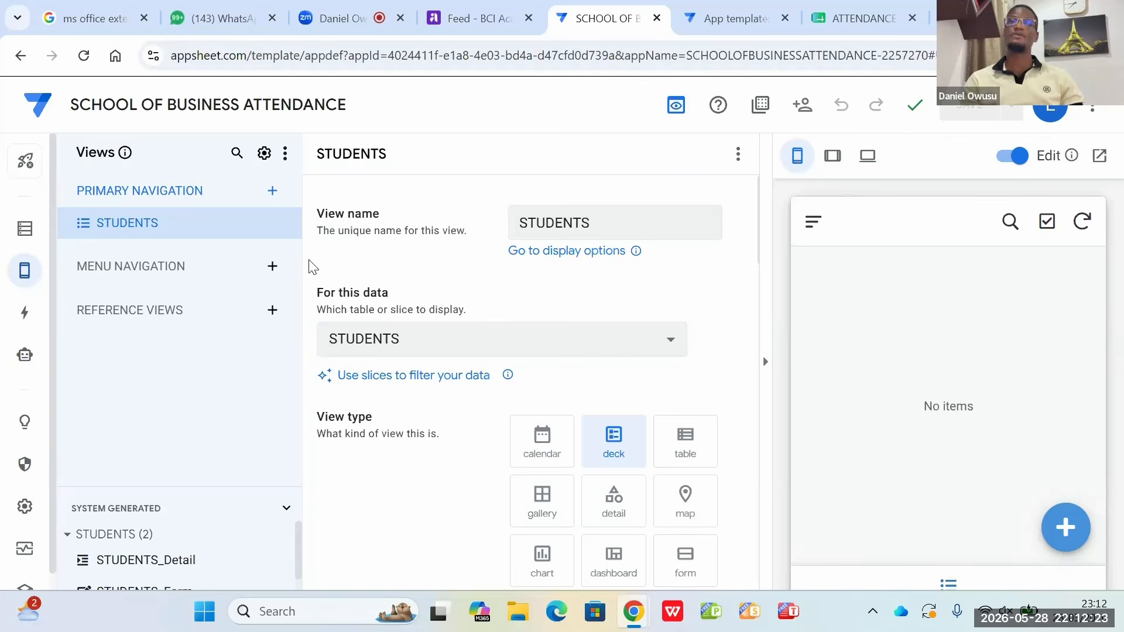
Step: Examine the column types and the key, label and formula settings of the STUDENTS table
left_click(26, 230)
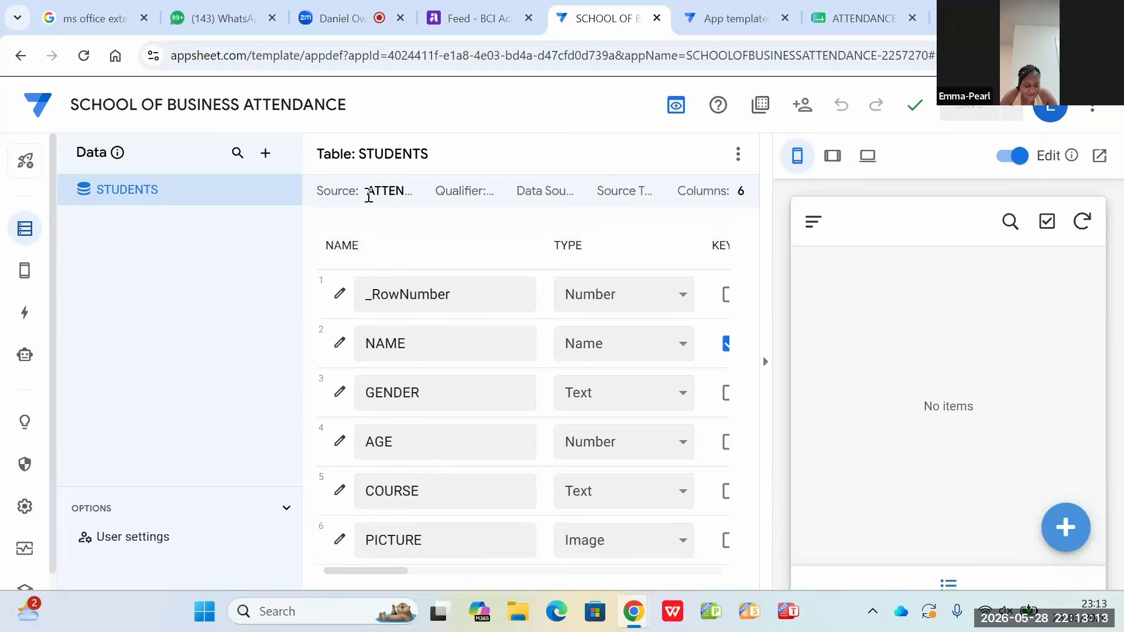
left_click(531, 571)
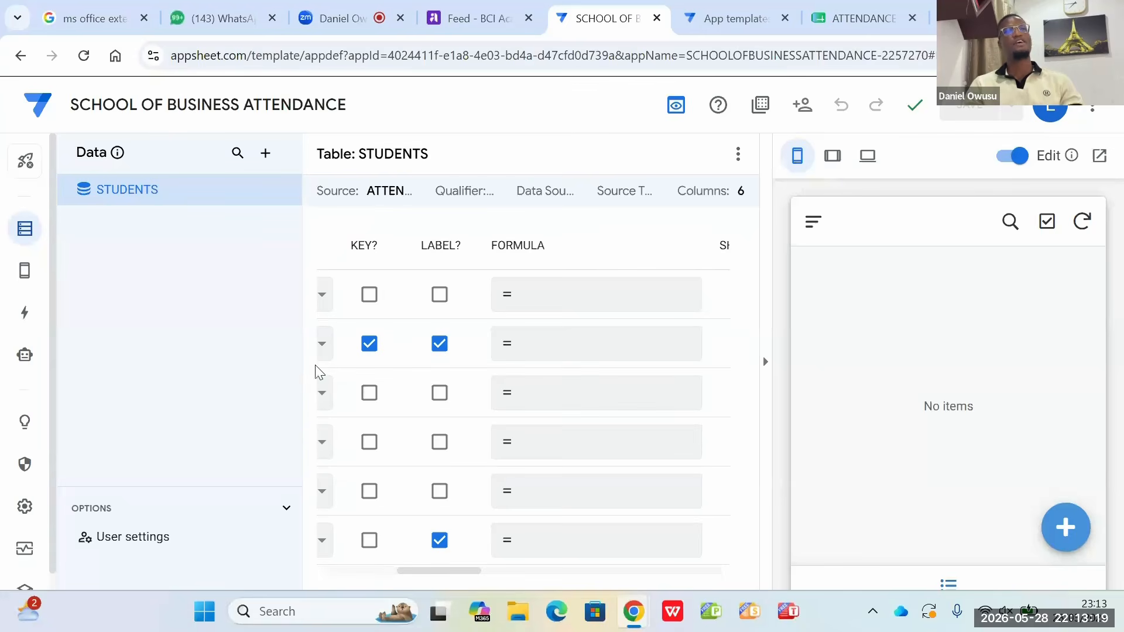
scroll(1, 423, "left", 5)
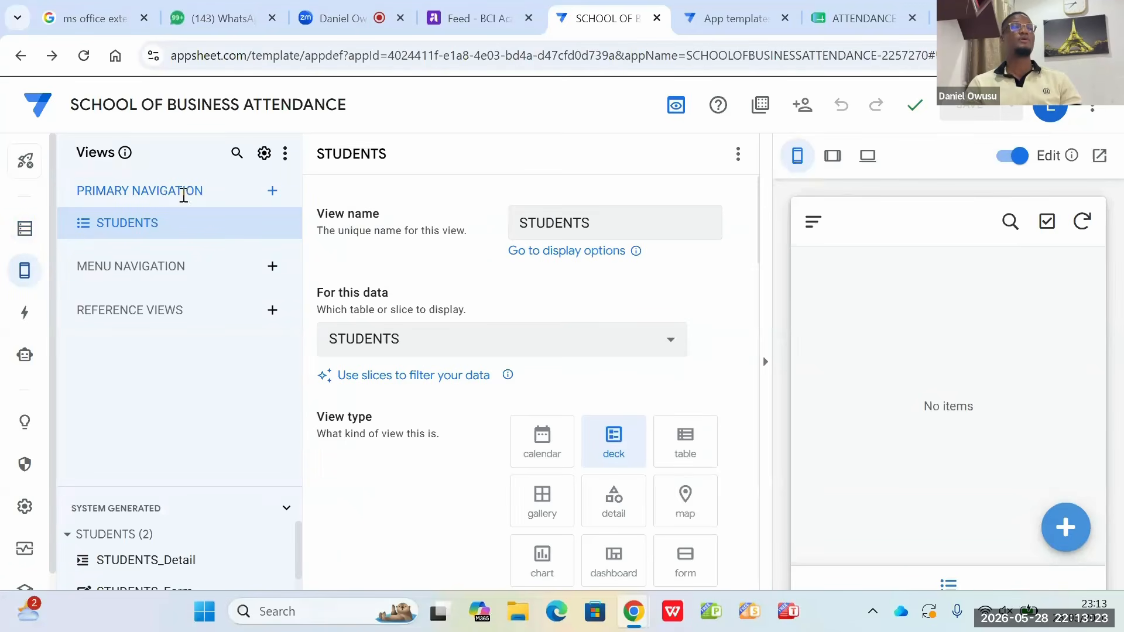
Step: Add the ATTENDANCE sheet of ATTENDANCE DATABASE to the app as a table with updates, adds and deletes allowed
left_click(24, 229)
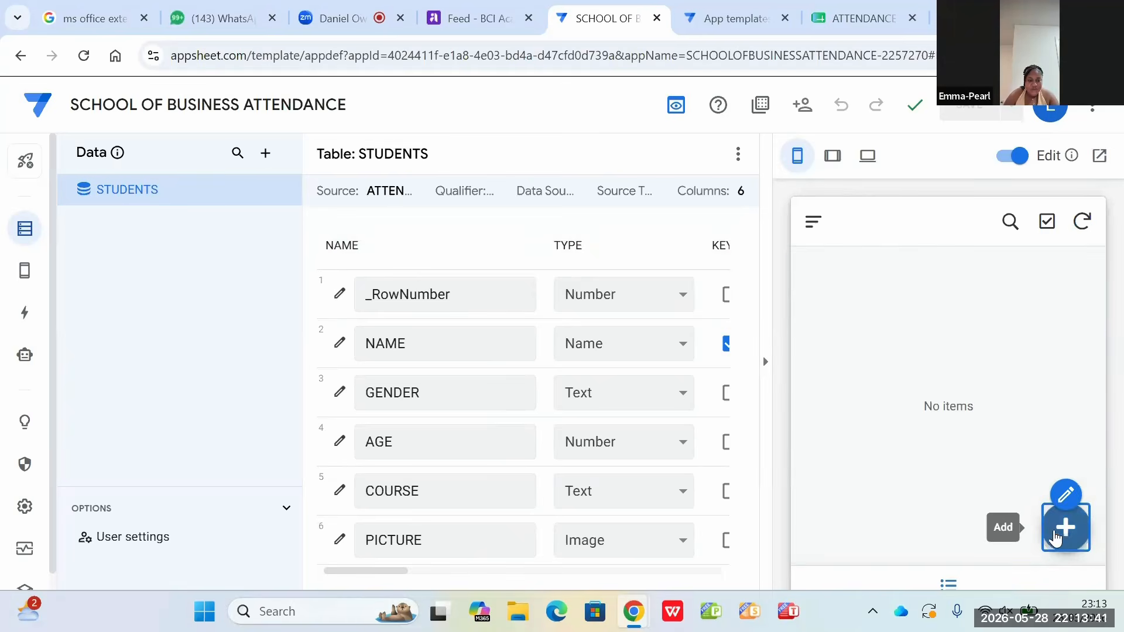
left_click(267, 153)
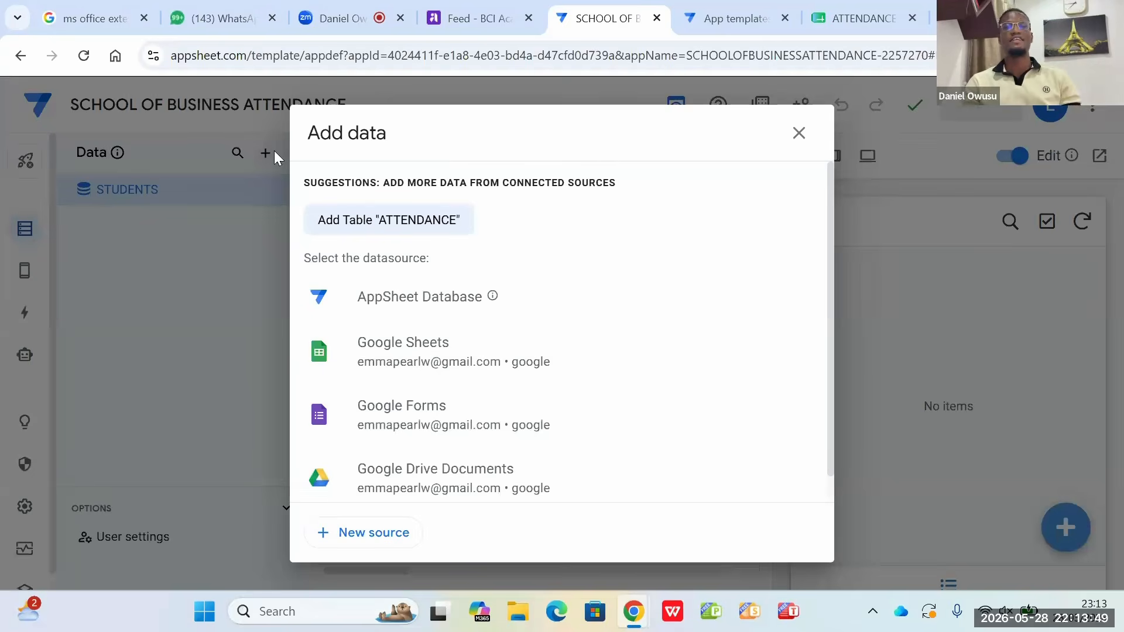
left_click(400, 213)
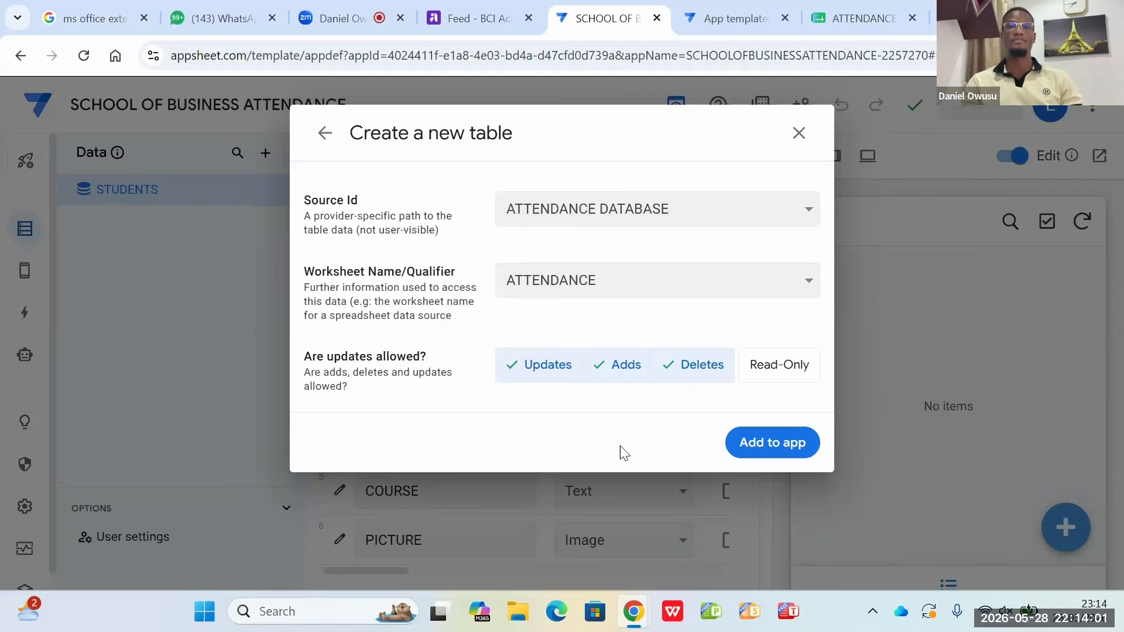
left_click(773, 445)
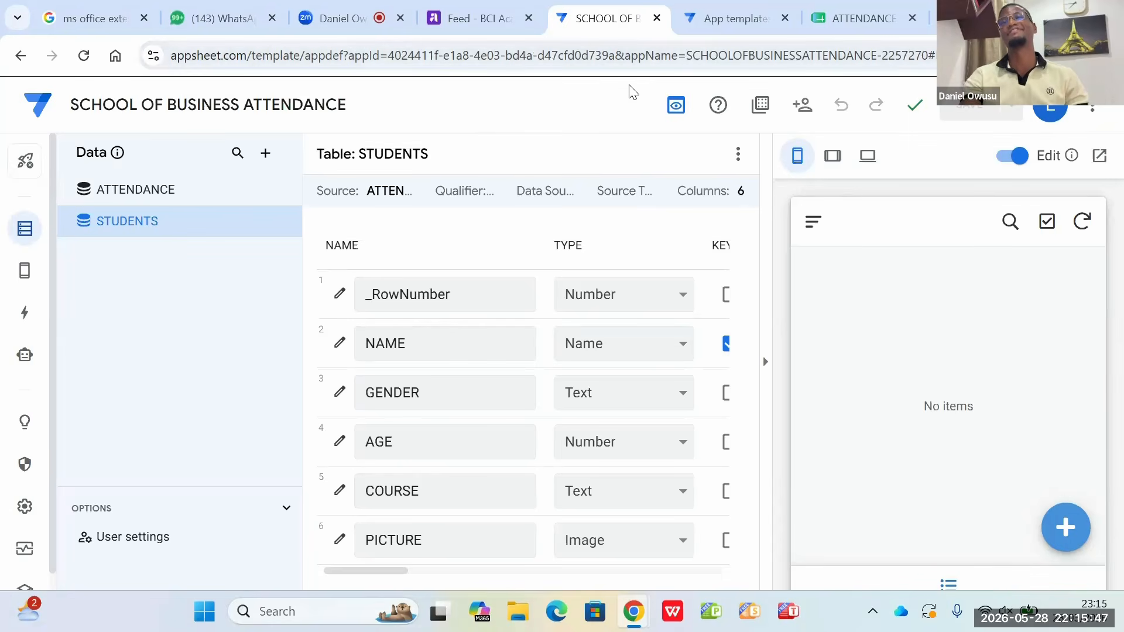
Step: Open a blank student form in the app preview and set the GENDER column's type in the STUDENTS table to Enum
left_click(1066, 530)
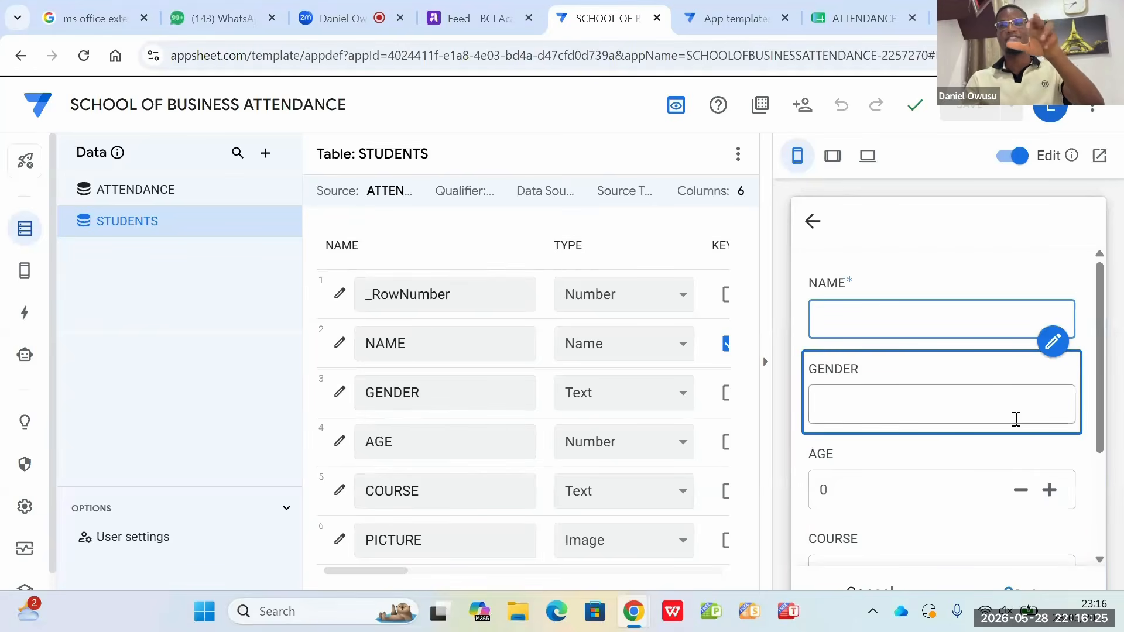
left_click(684, 398)
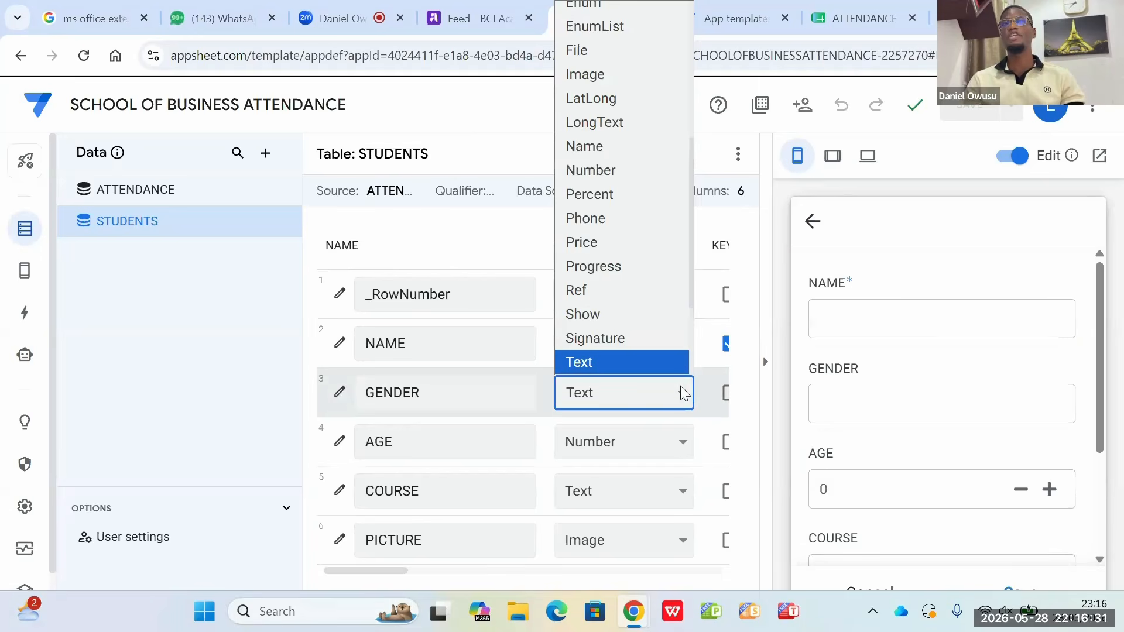
scroll(654, 336, "down", 1)
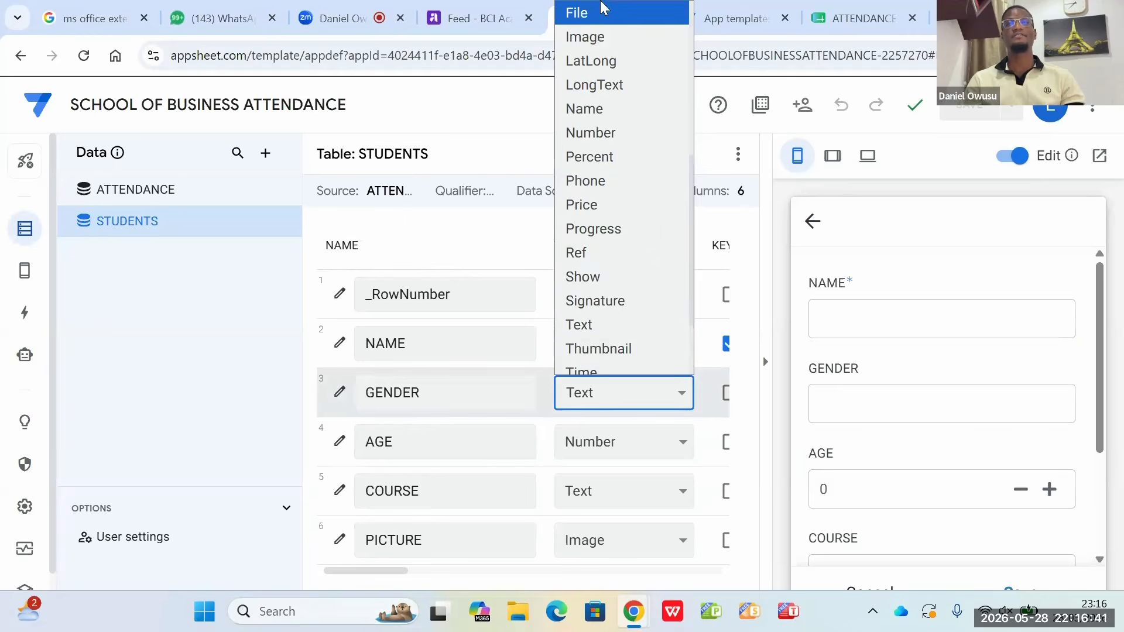
left_click(616, 394)
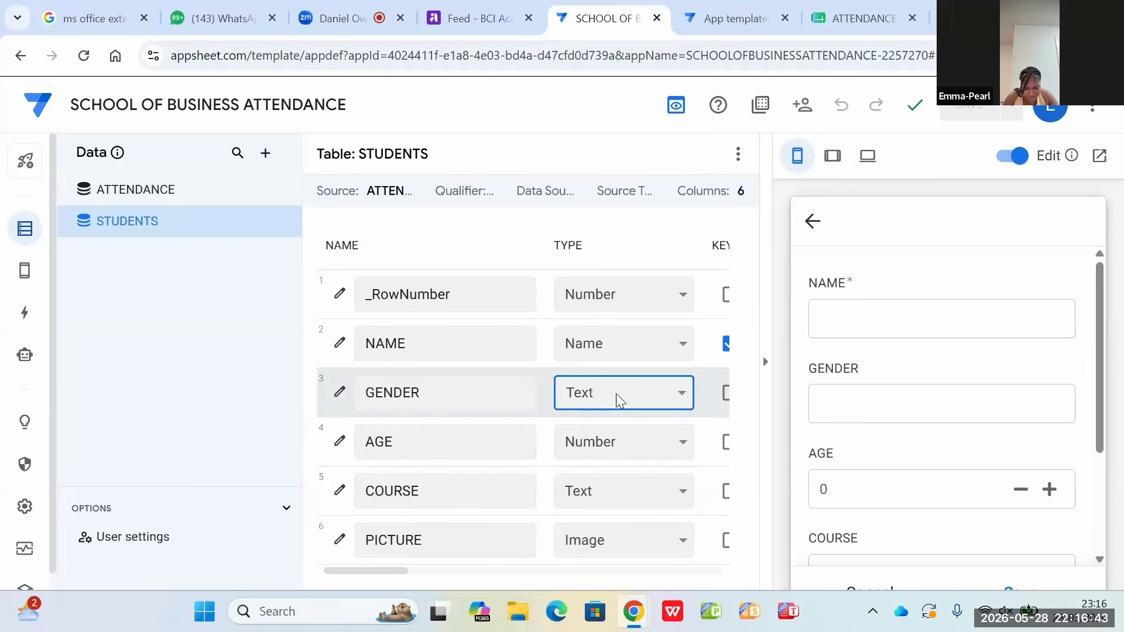
left_click(681, 395)
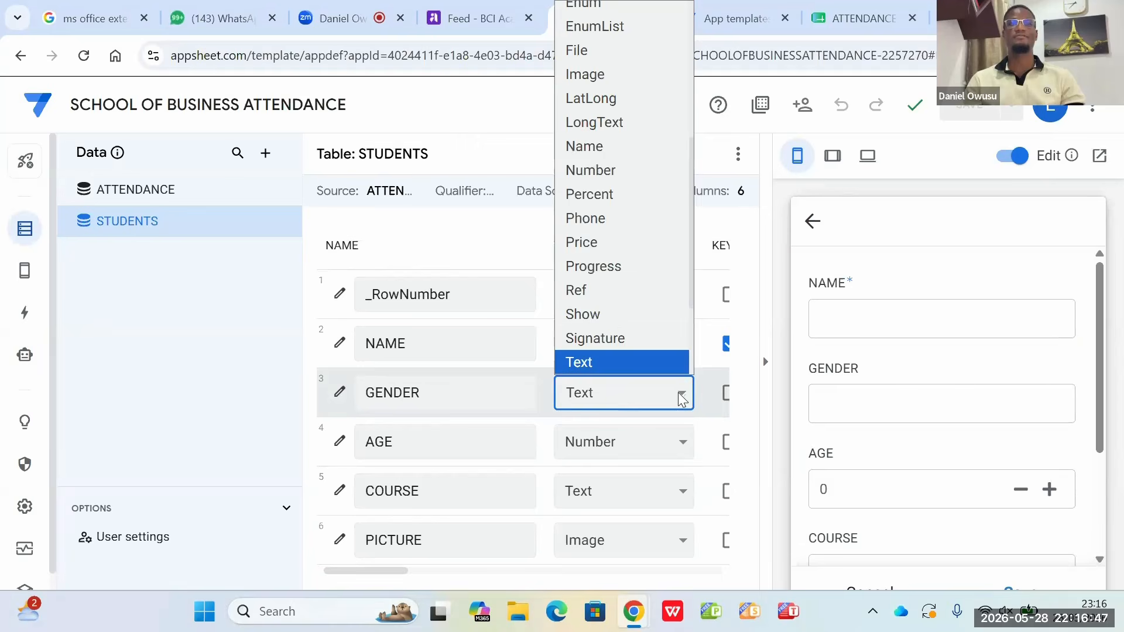
key("e")
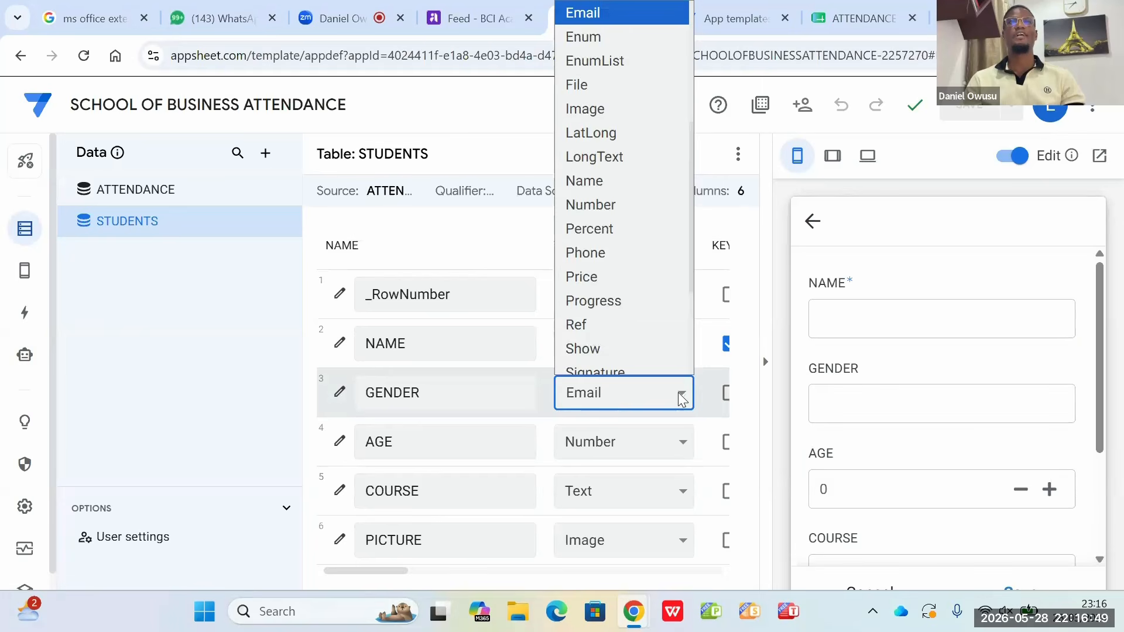
key("n")
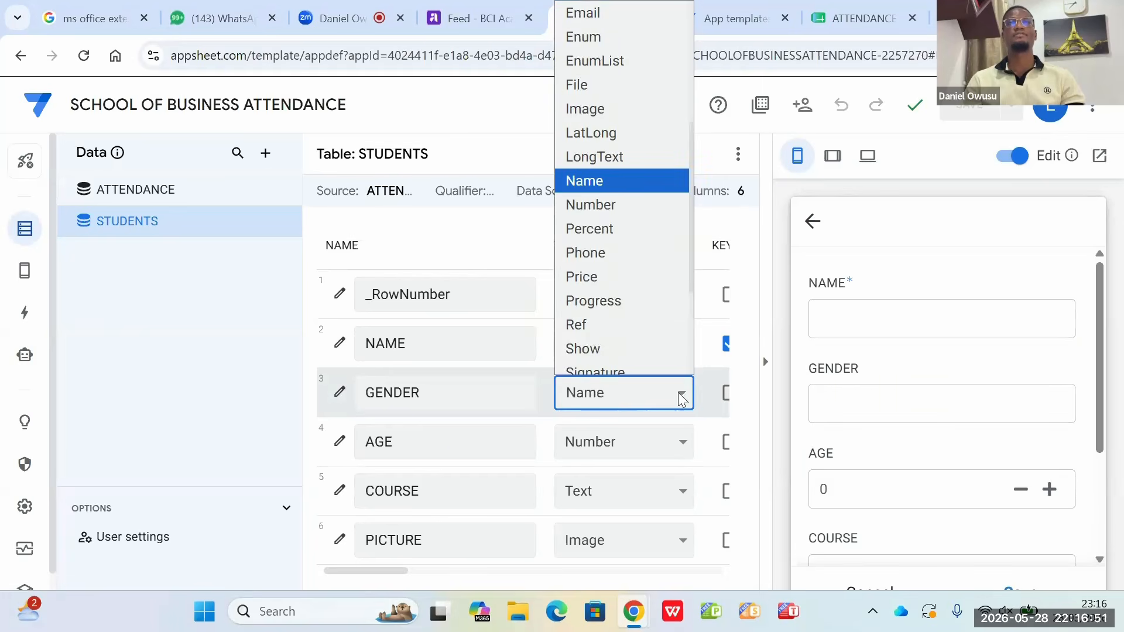
left_click(603, 24)
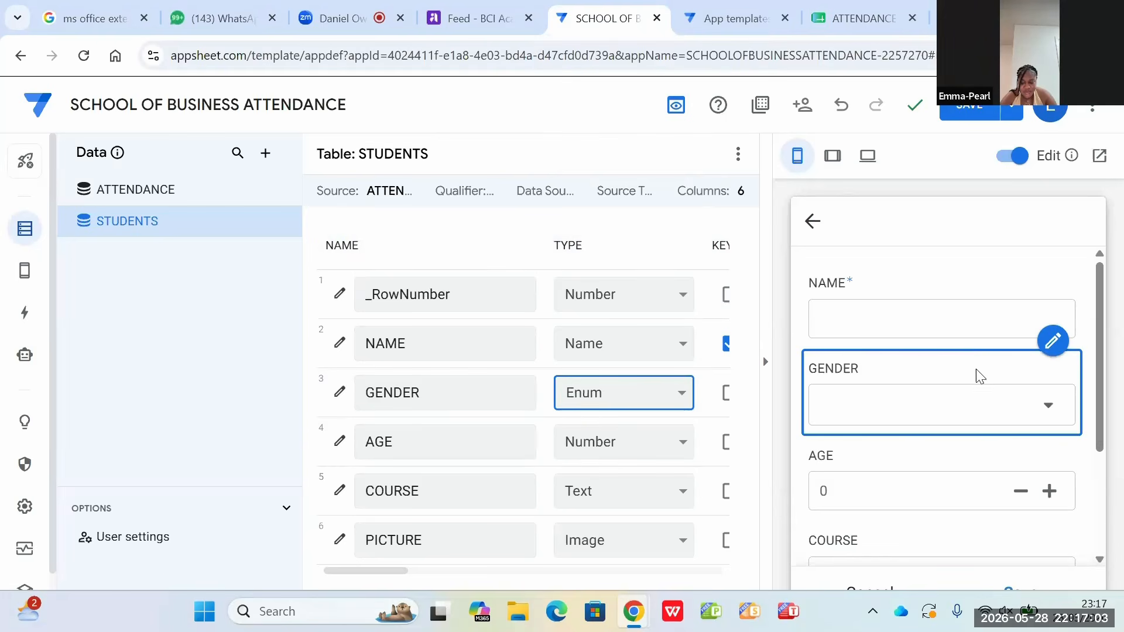
Step: Check the GENDER dropdown's choices in the previewed student form and return to the STUDENTS table's columns
left_click(1060, 413)
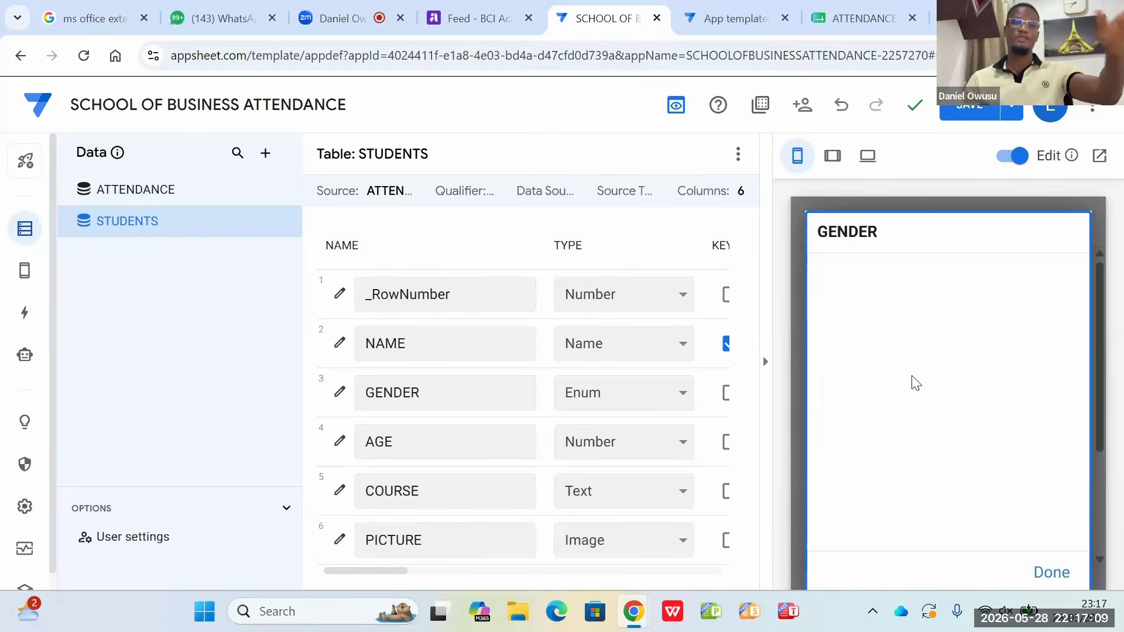
left_click(1048, 573)
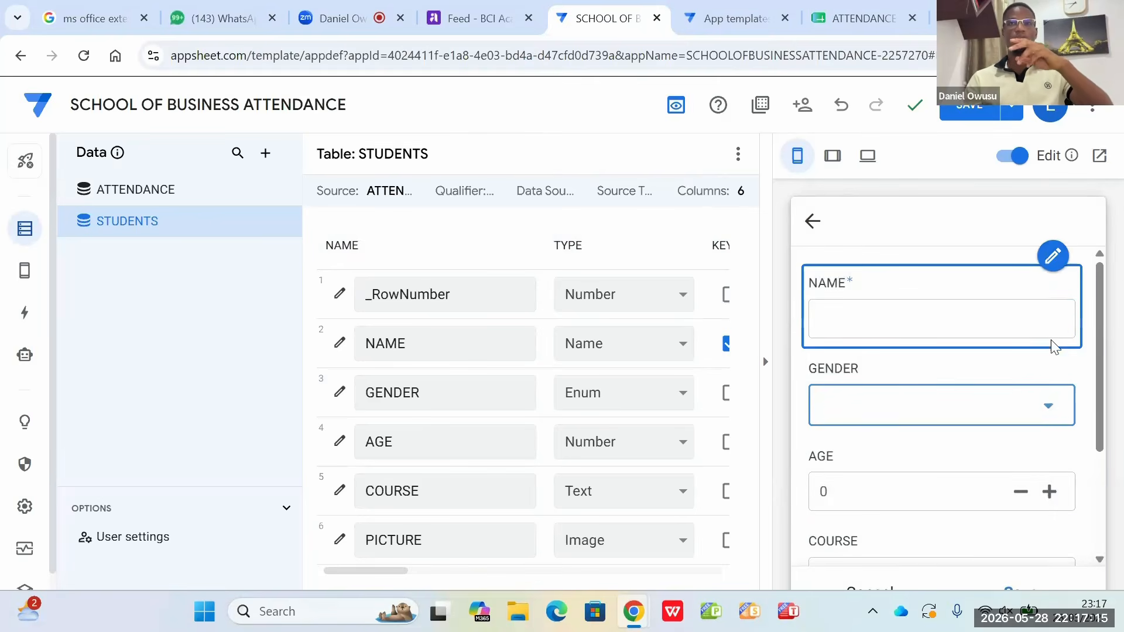
left_click(1053, 342)
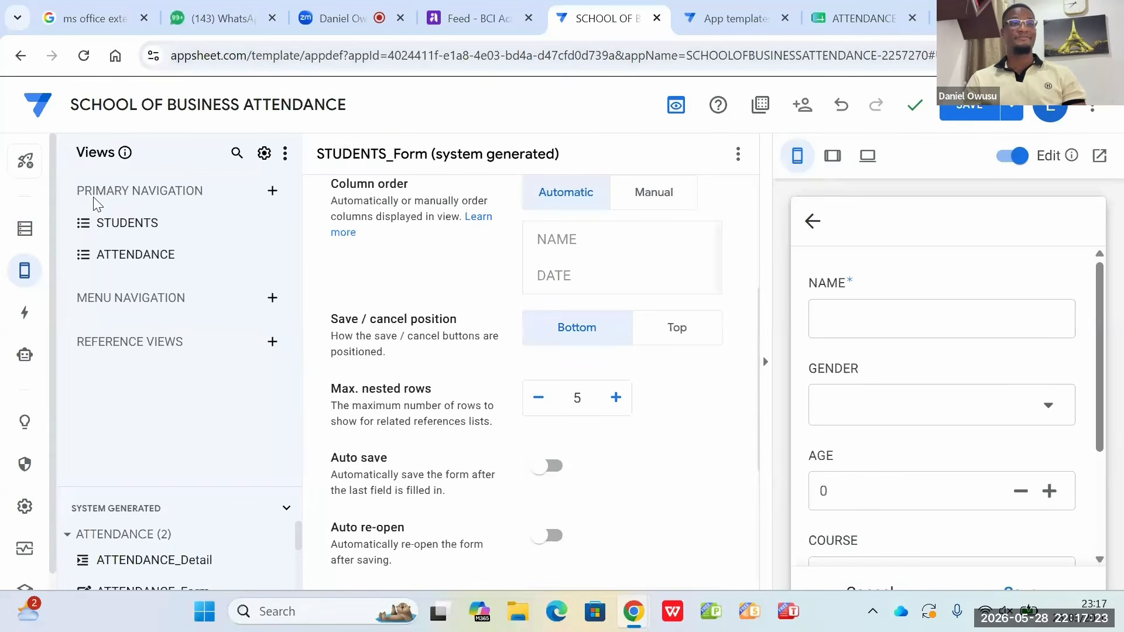
left_click(23, 234)
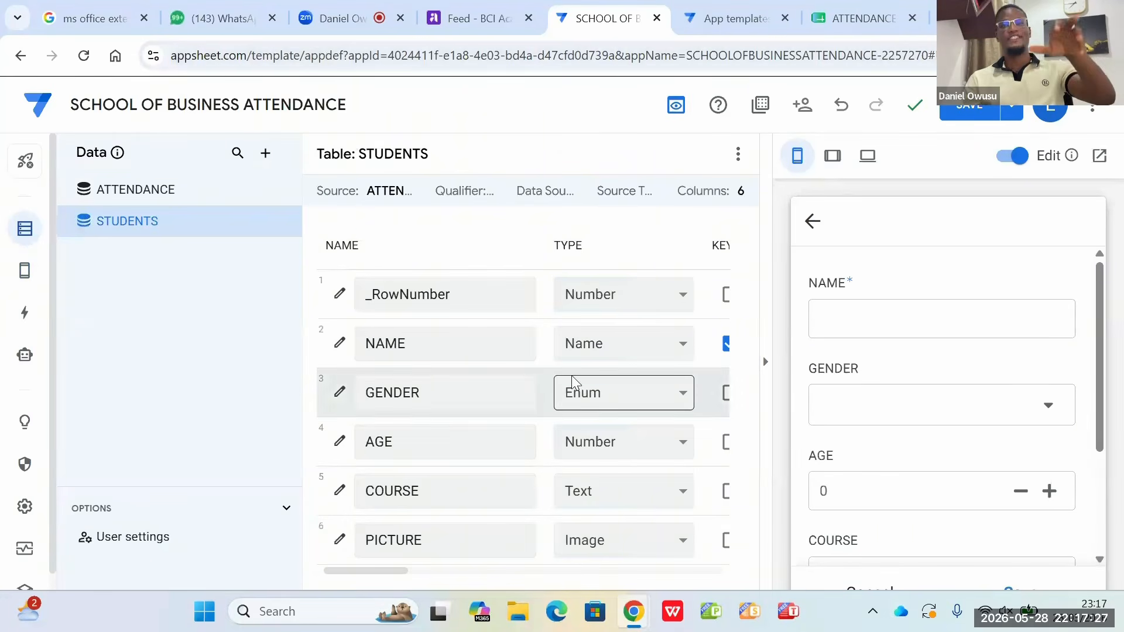
Step: Open the GENDER column's settings and add MALE as its first Enum value
left_click(339, 392)
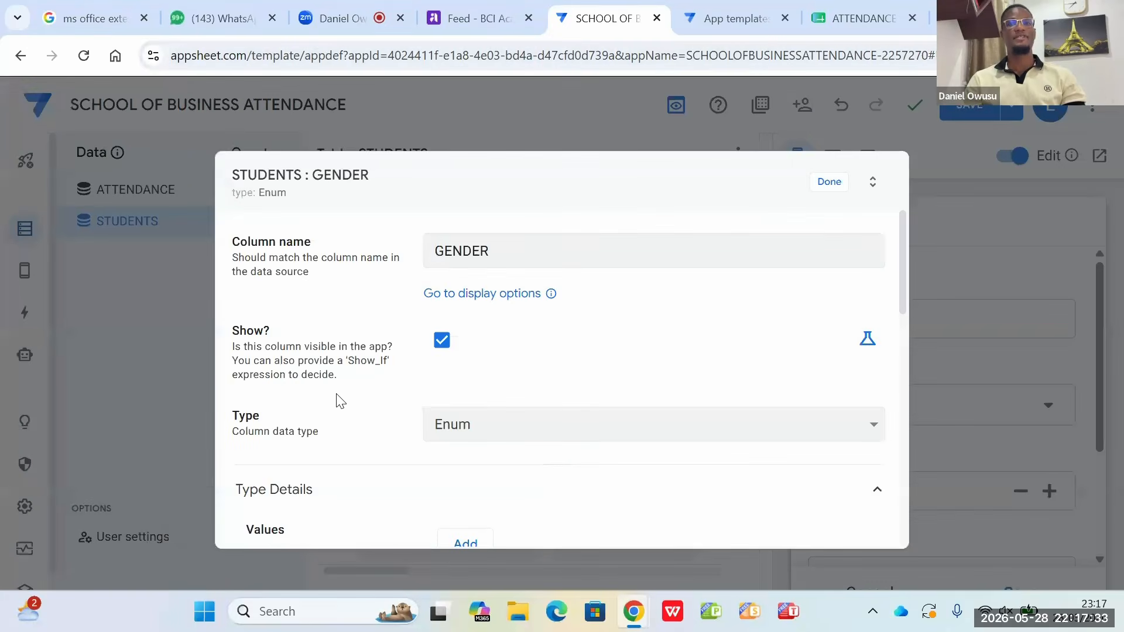
scroll(338, 400, "down", 3)
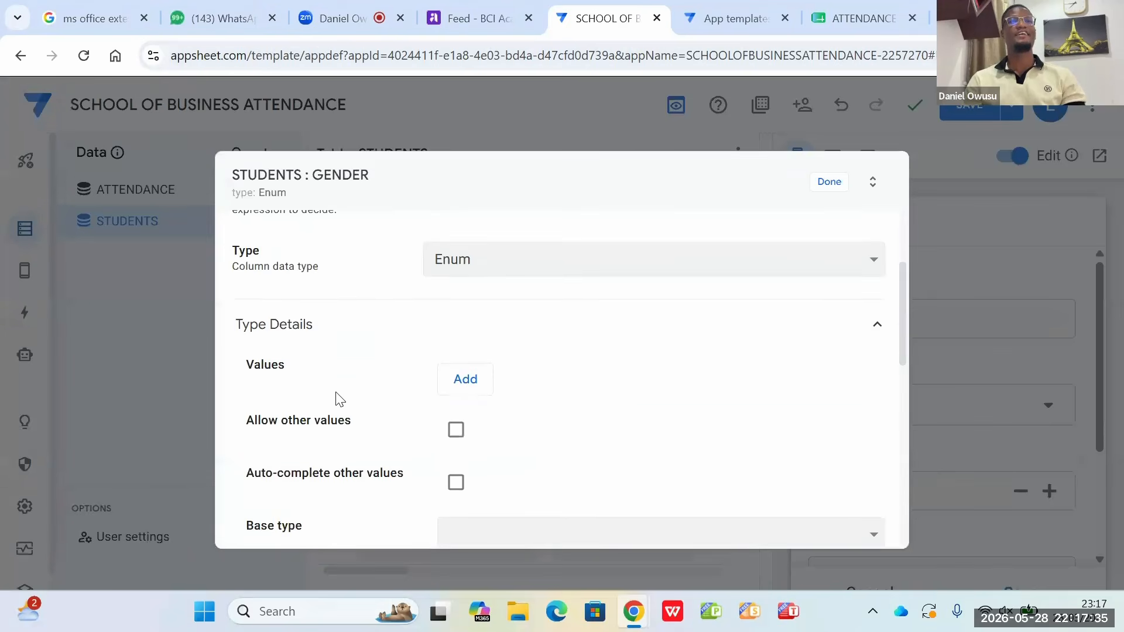
scroll(338, 398, "down", 1)
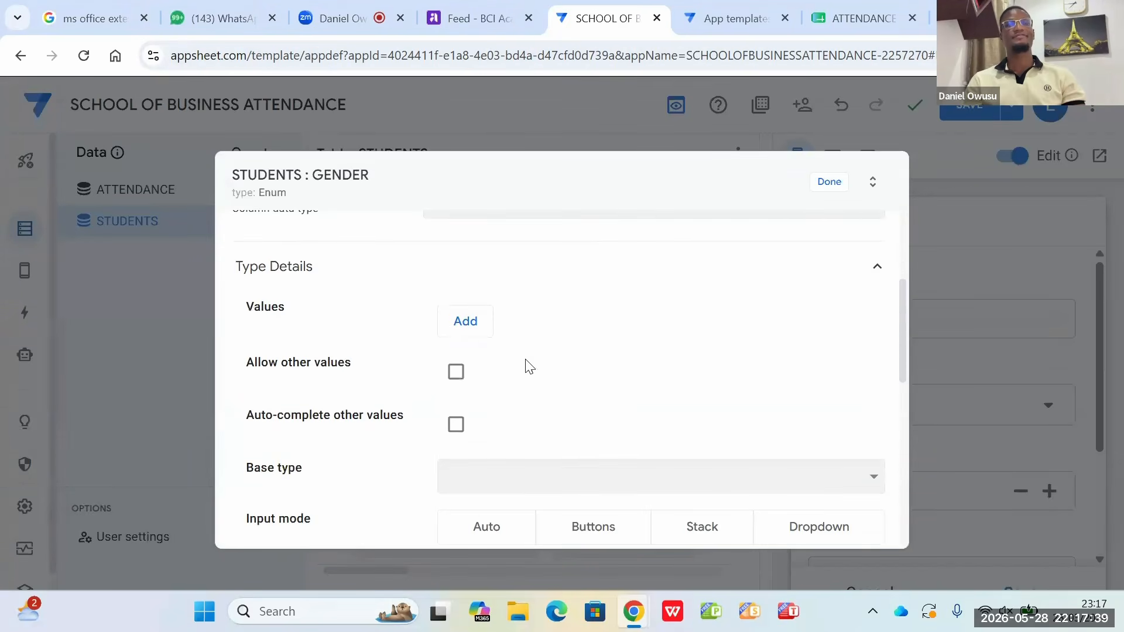
left_click(465, 331)
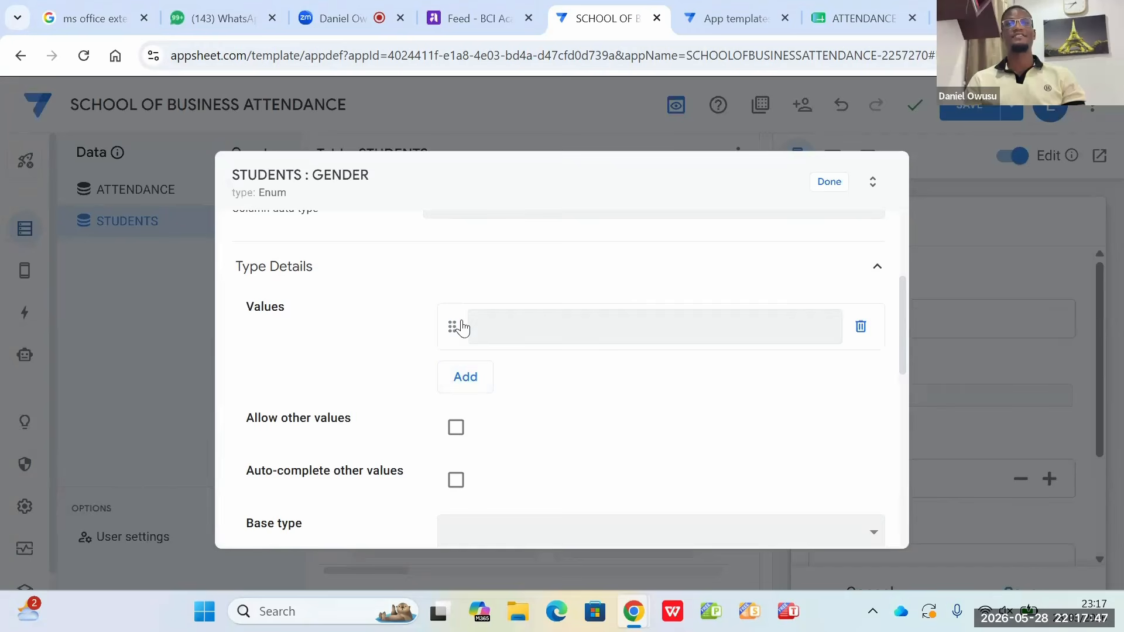
left_click_drag(452, 329, 451, 335)
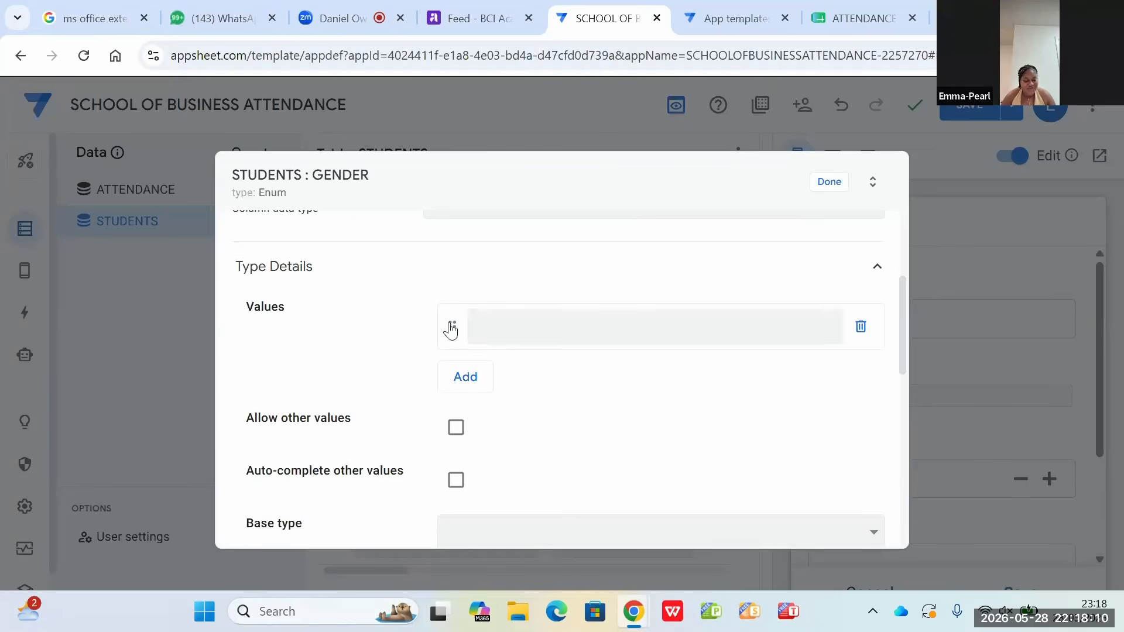
left_click(484, 332)
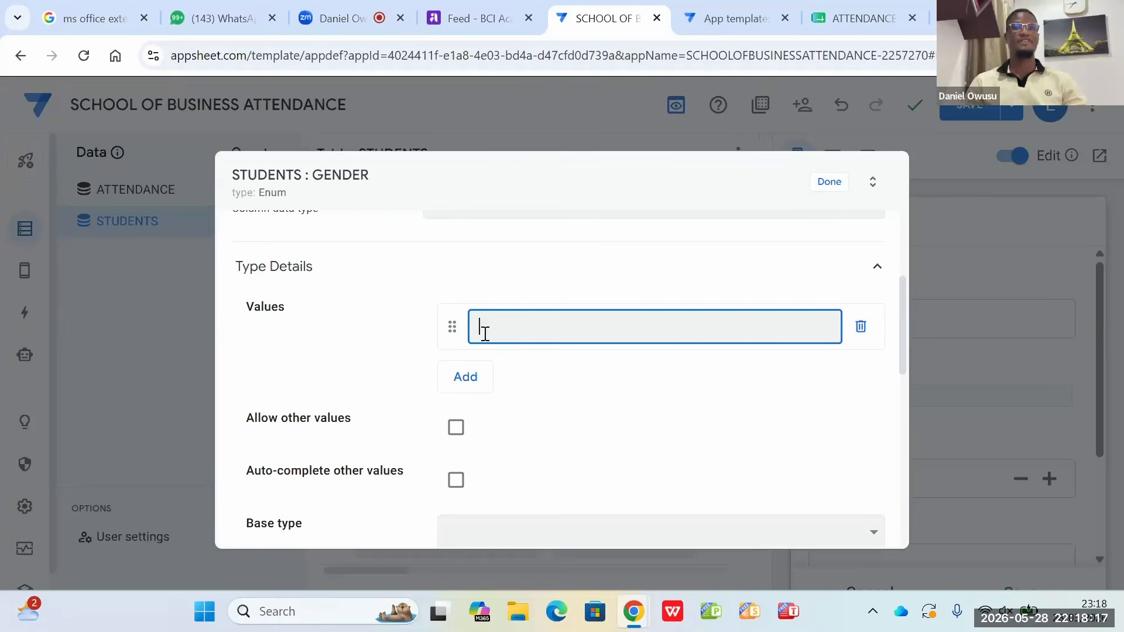
type("MALE")
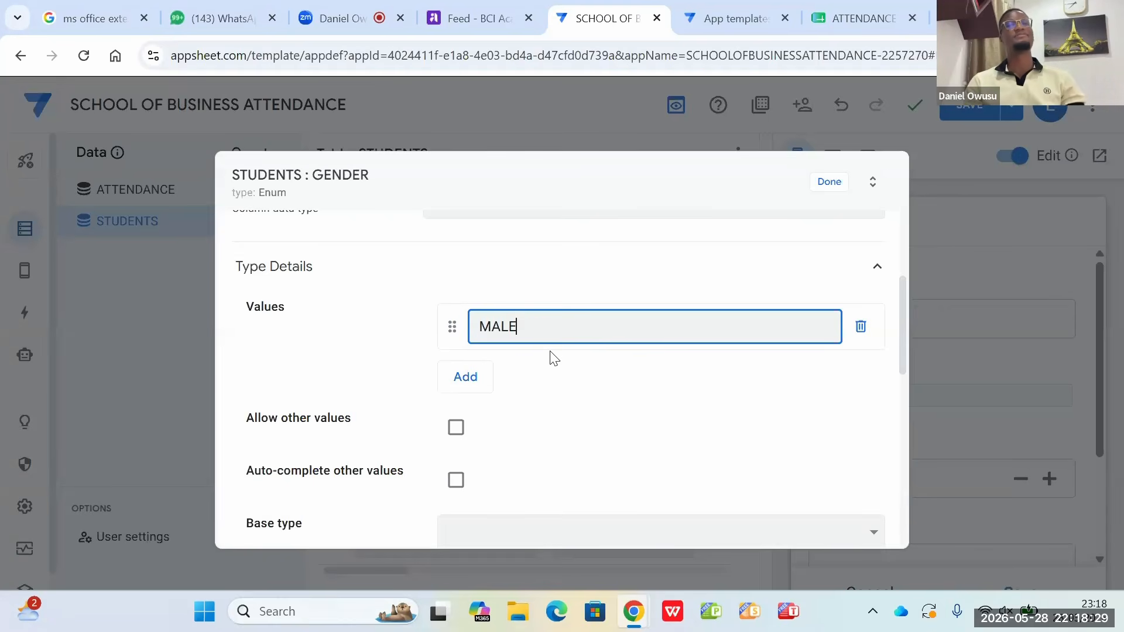
Step: Add FEMALE and OTHERS as further Enum values of the GENDER column and close its settings
left_click(469, 377)
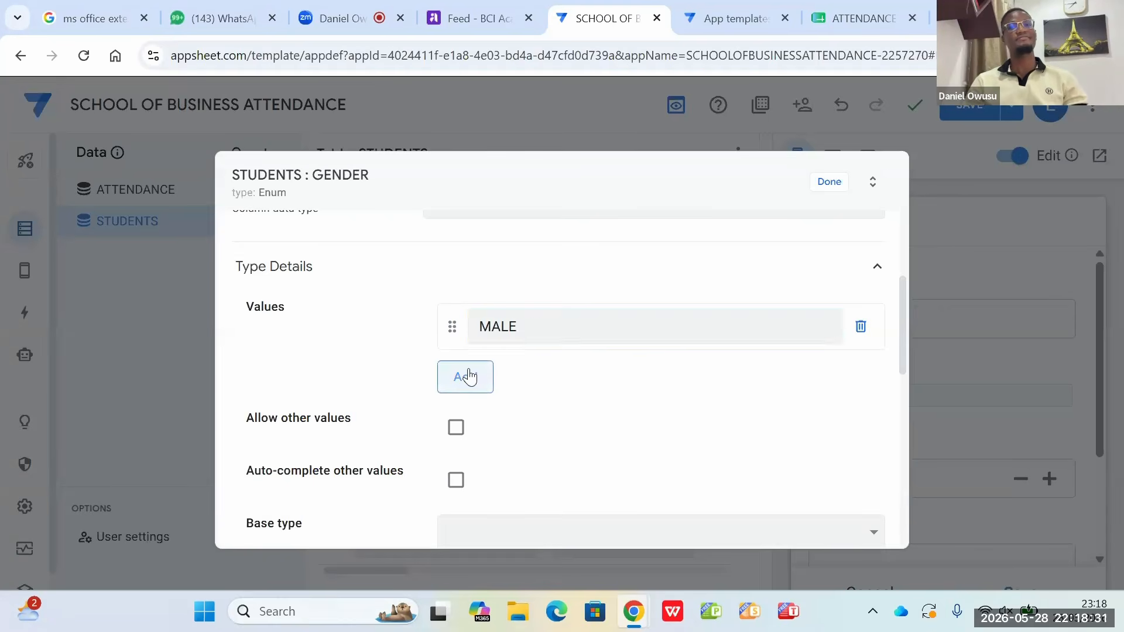
left_click(492, 386)
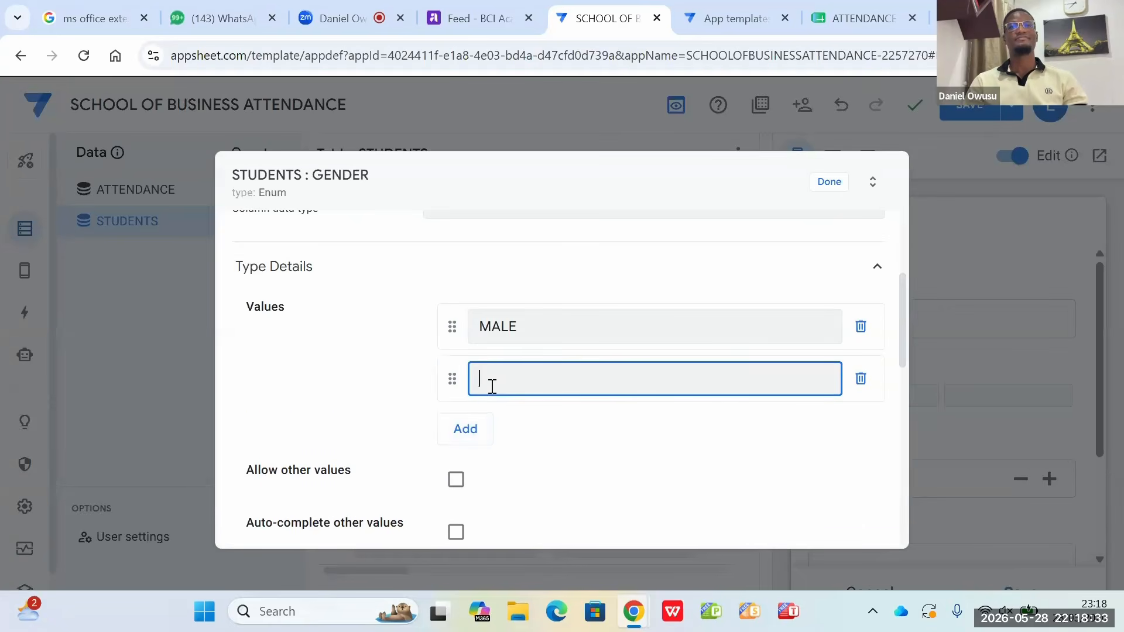
type("FEMALE")
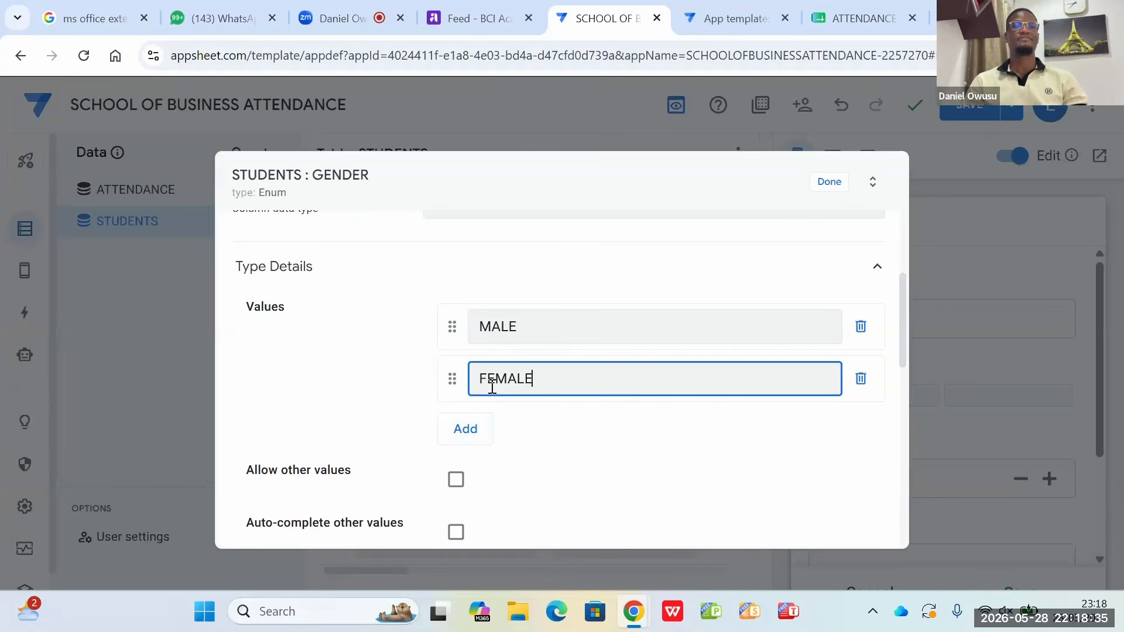
left_click(464, 429)
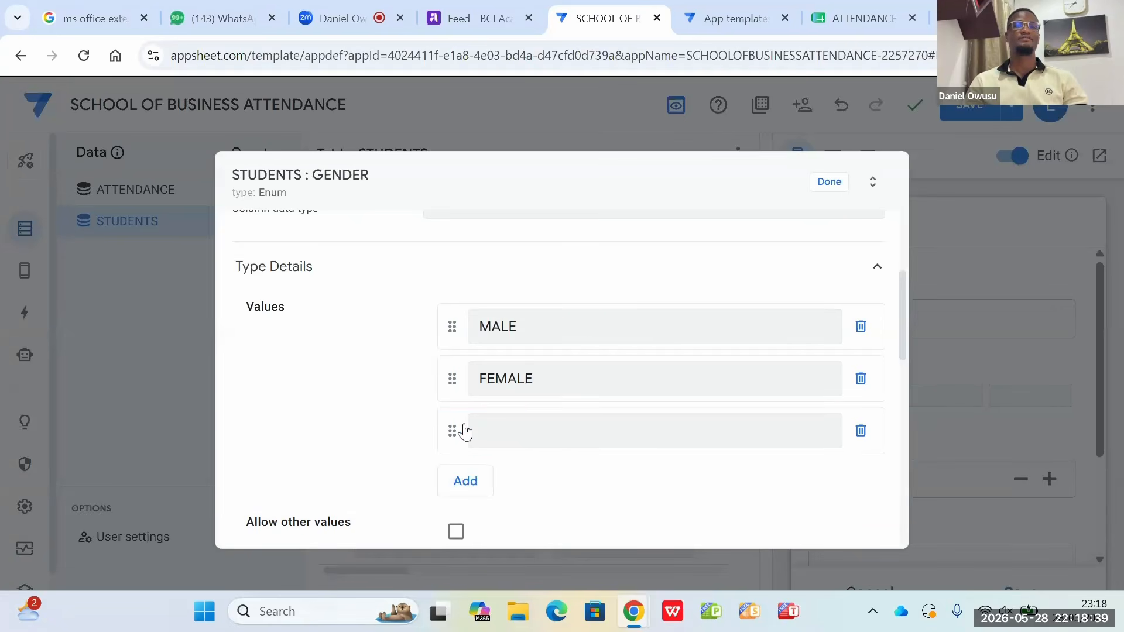
left_click(494, 435)
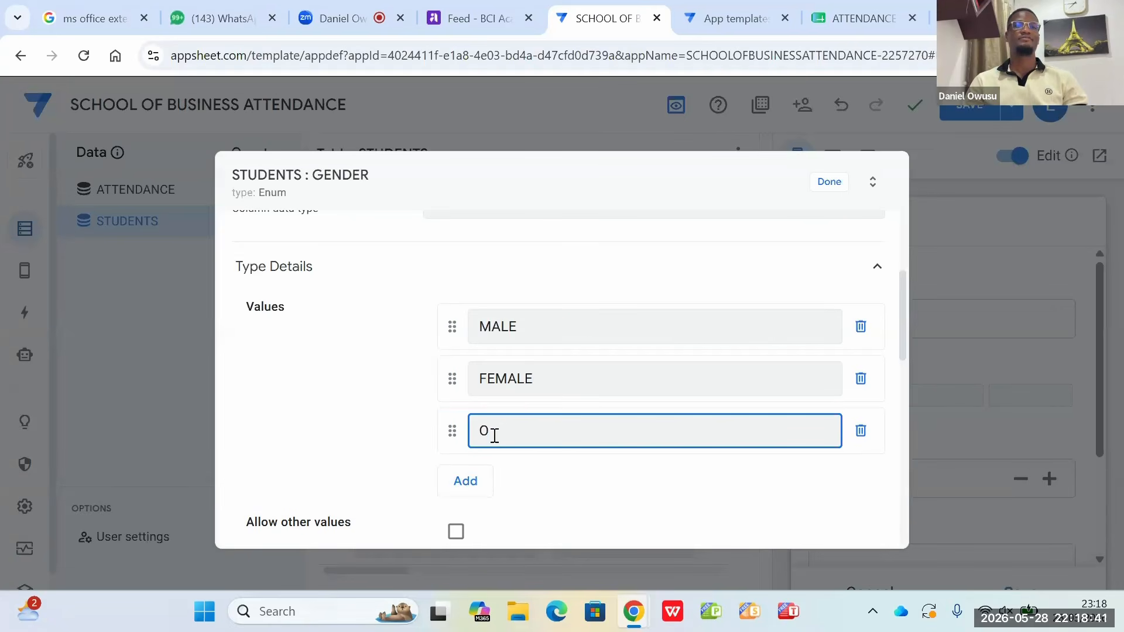
type("OTHERS")
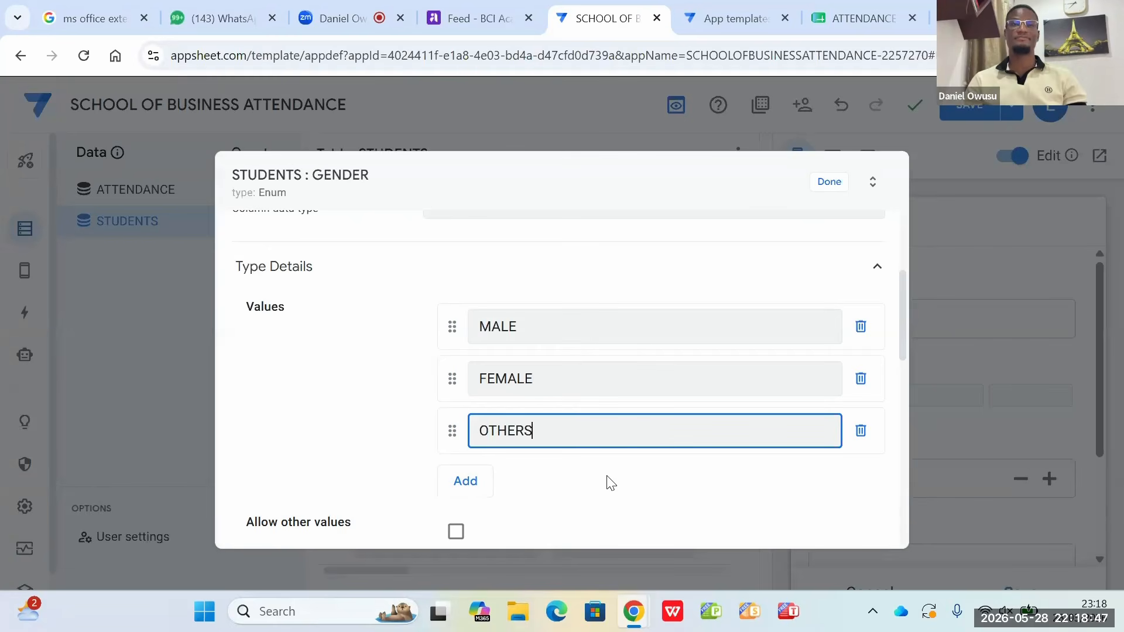
scroll(601, 447, "down", 1)
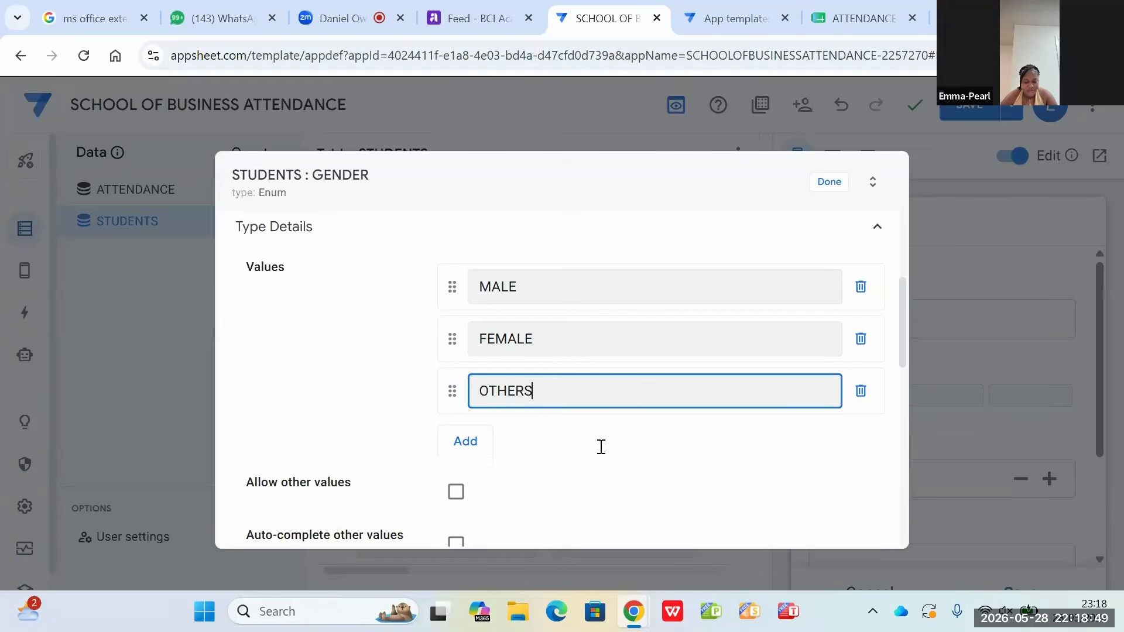
scroll(595, 384, "down", 1)
scroll(595, 380, "up", 5)
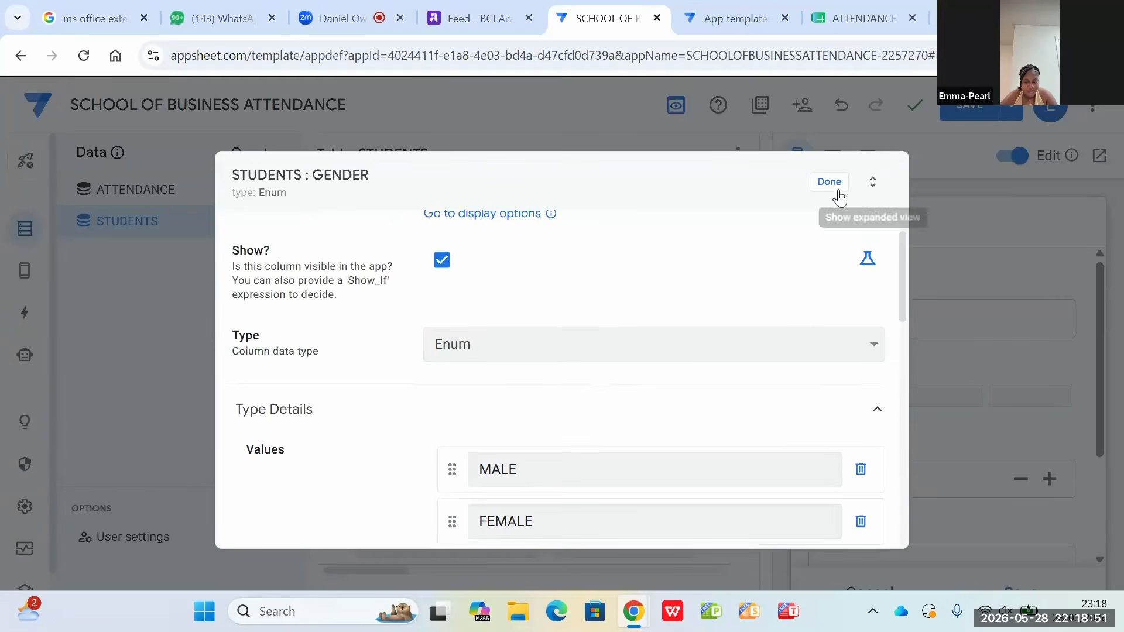
left_click(838, 192)
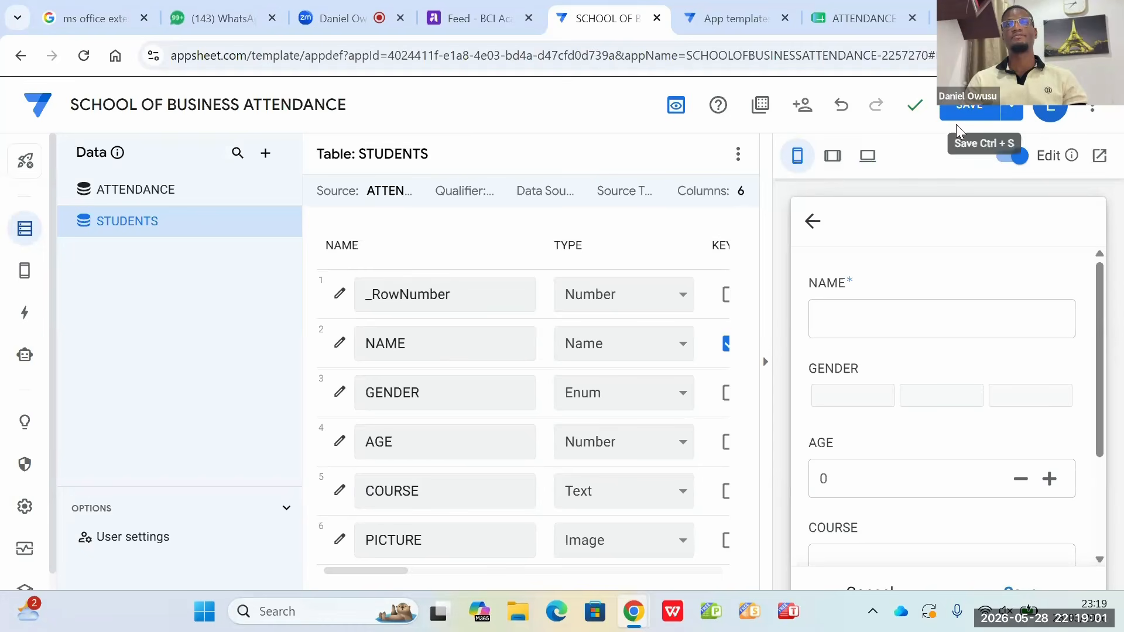
Step: Save the app and review the student form's fields down to PICTURE in the preview
left_click(965, 111)
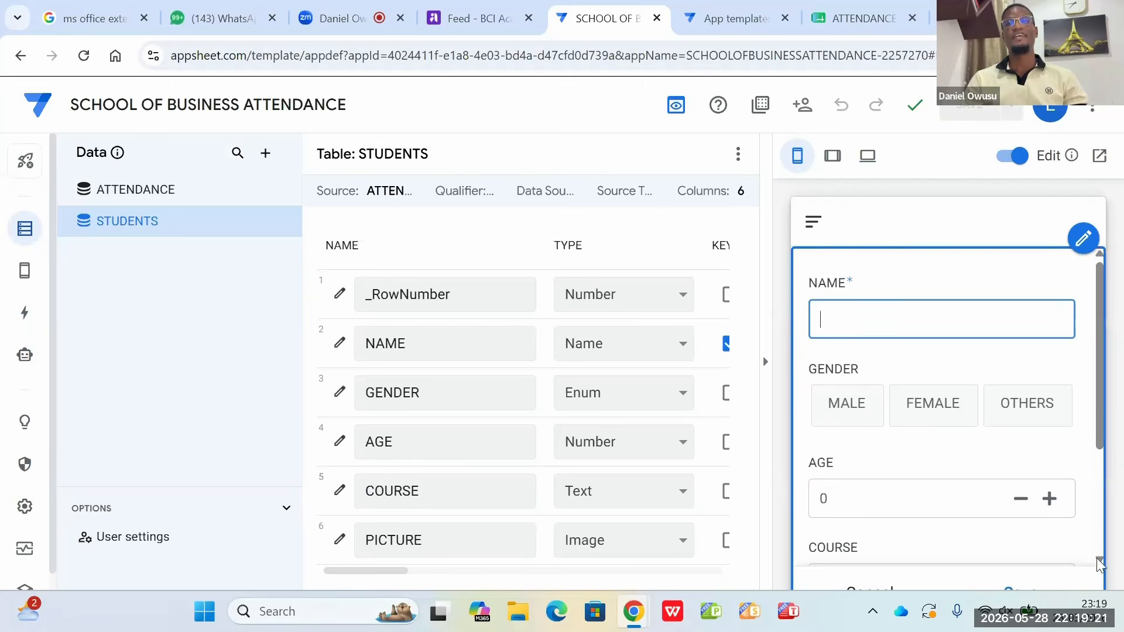
scroll(1099, 562, "down", 3)
scroll(1099, 563, "down", 1)
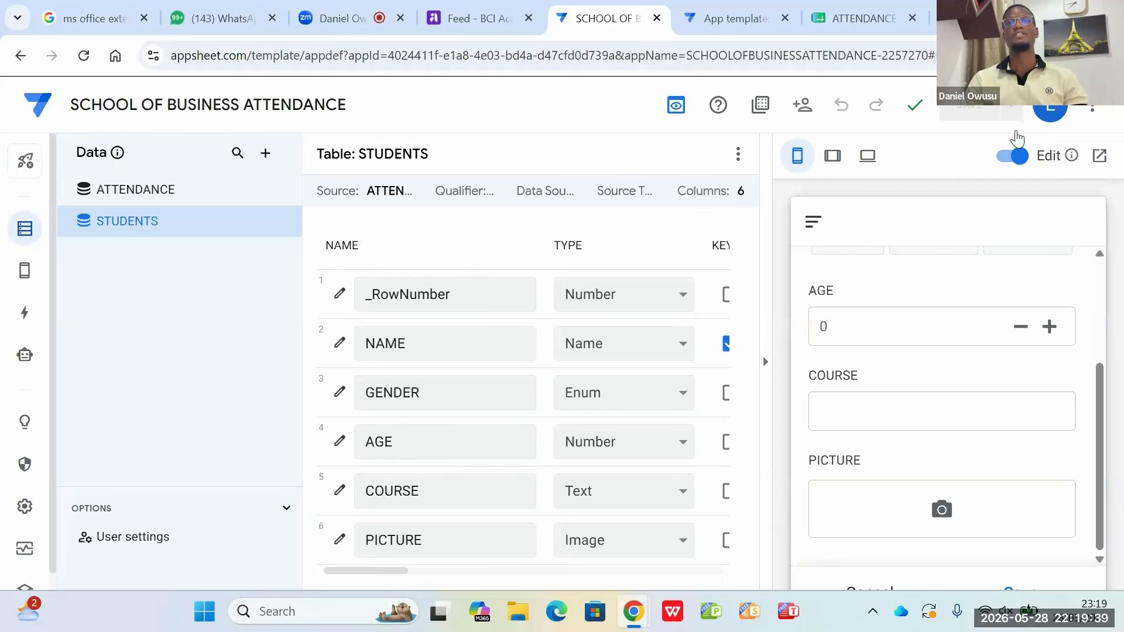
Step: Search Google for "BOY IMAGE" in a new browser tab
key("ctrl+t")
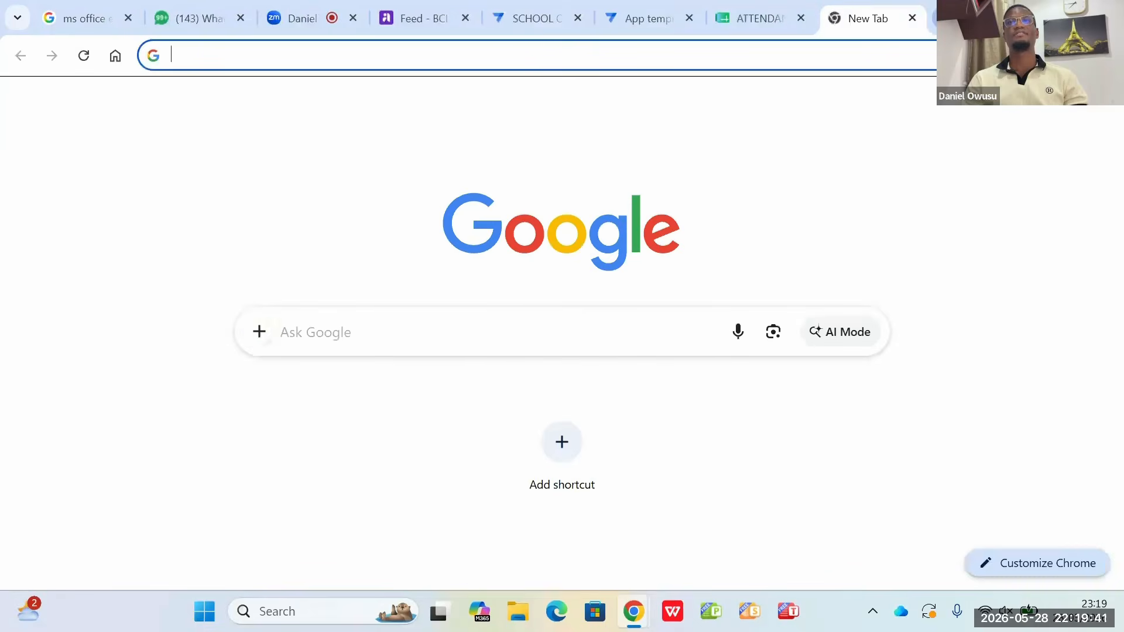
left_click(478, 338)
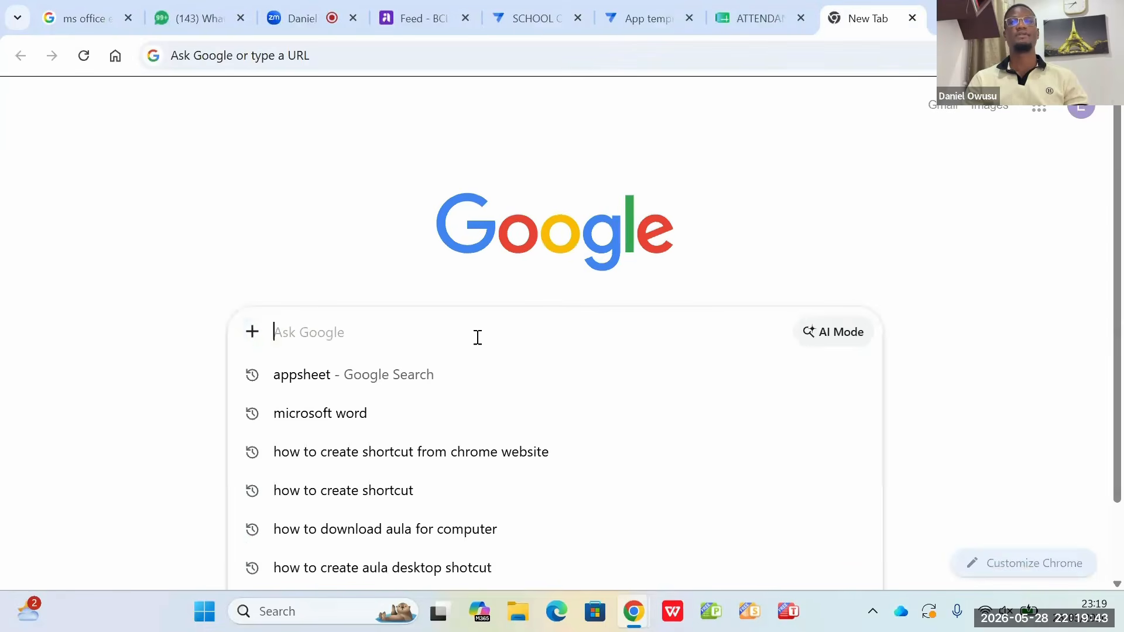
type("BOY")
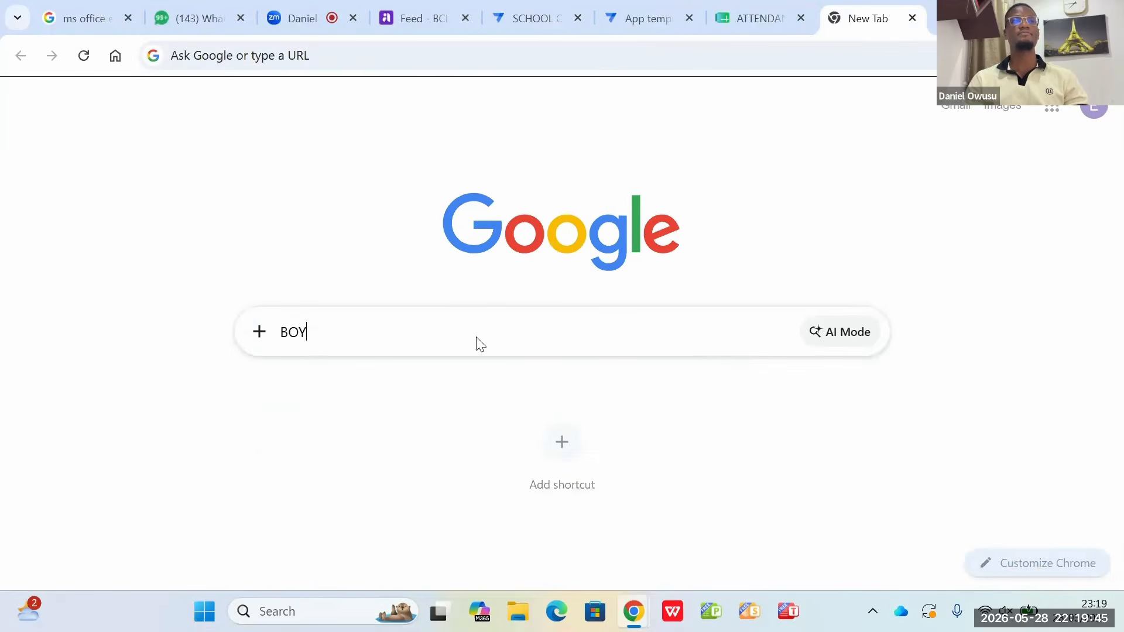
type(" IMAGE")
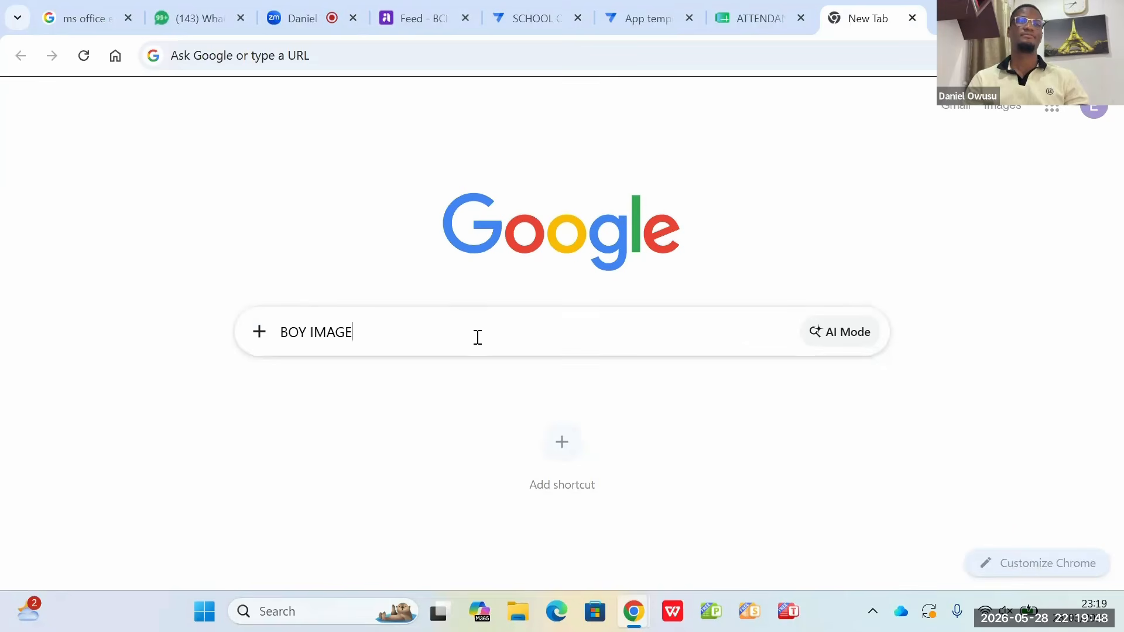
key("Return")
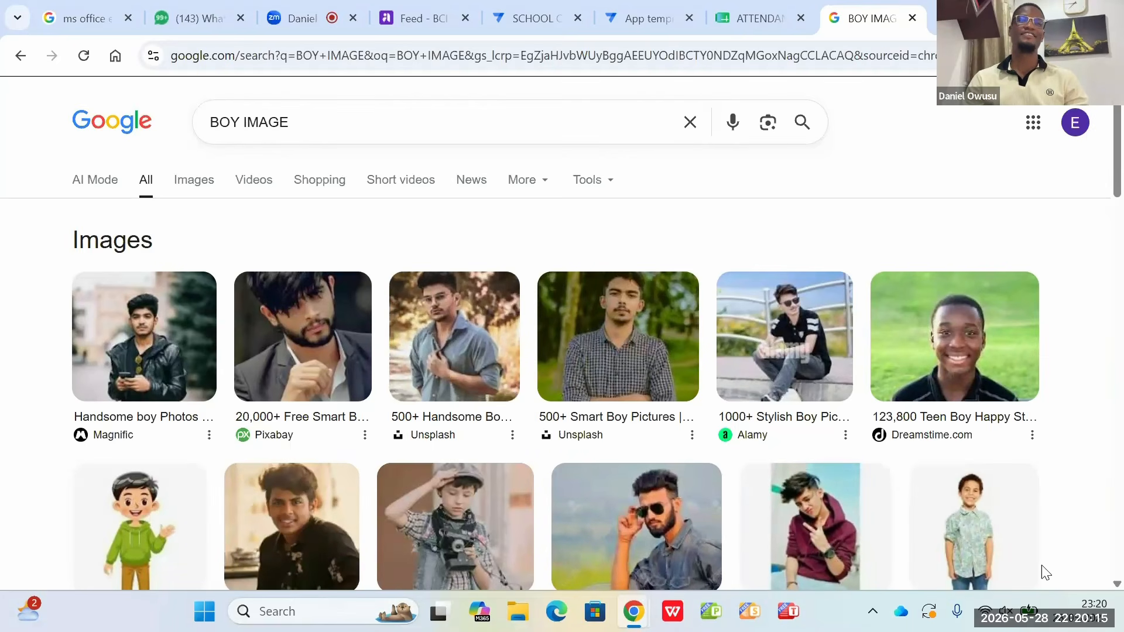
Step: Narrow the BOY IMAGE search to image results and browse them for a male student portrait
scroll(1042, 567, "down", 5)
scroll(1041, 564, "down", 8)
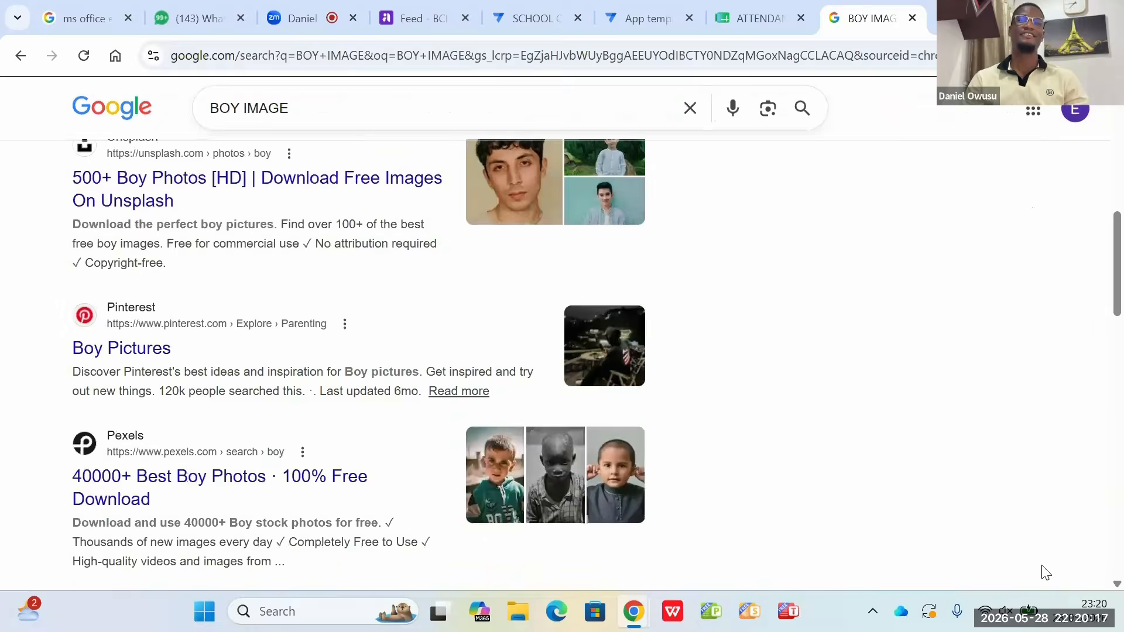
scroll(1041, 564, "up", 3)
scroll(1042, 564, "up", 9)
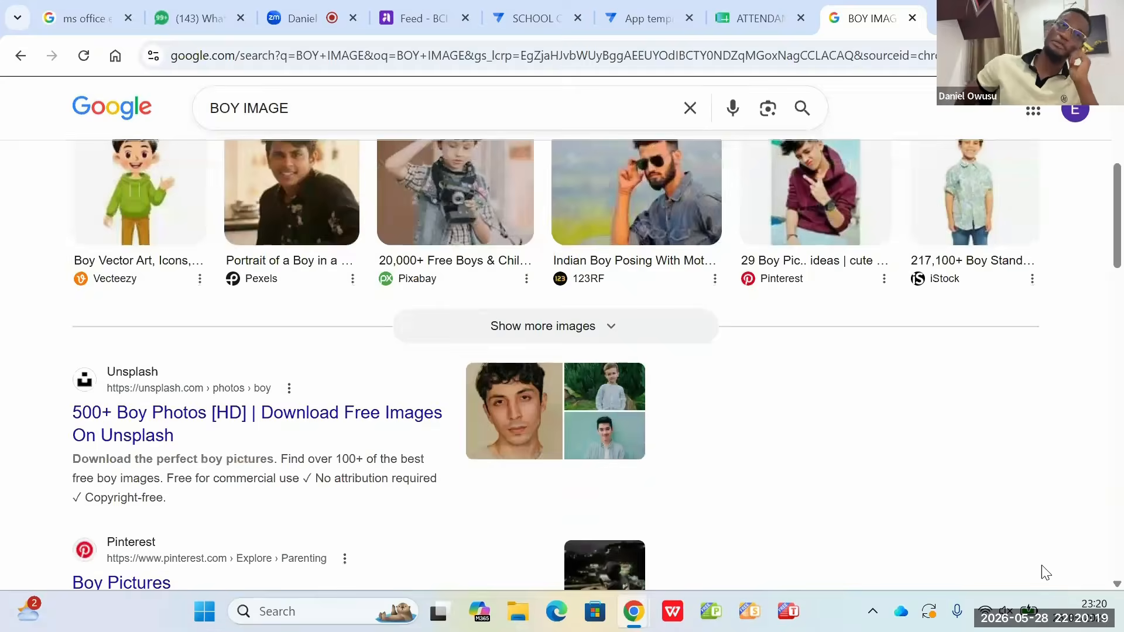
scroll(1041, 564, "down", 2)
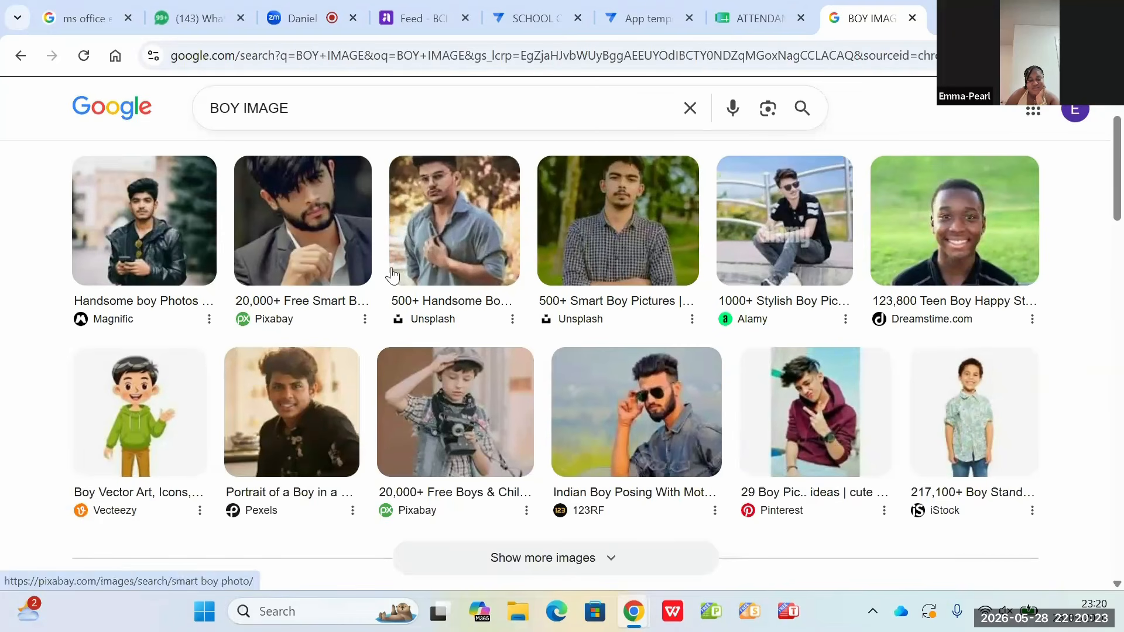
scroll(393, 274, "down", 1)
scroll(391, 267, "up", 3)
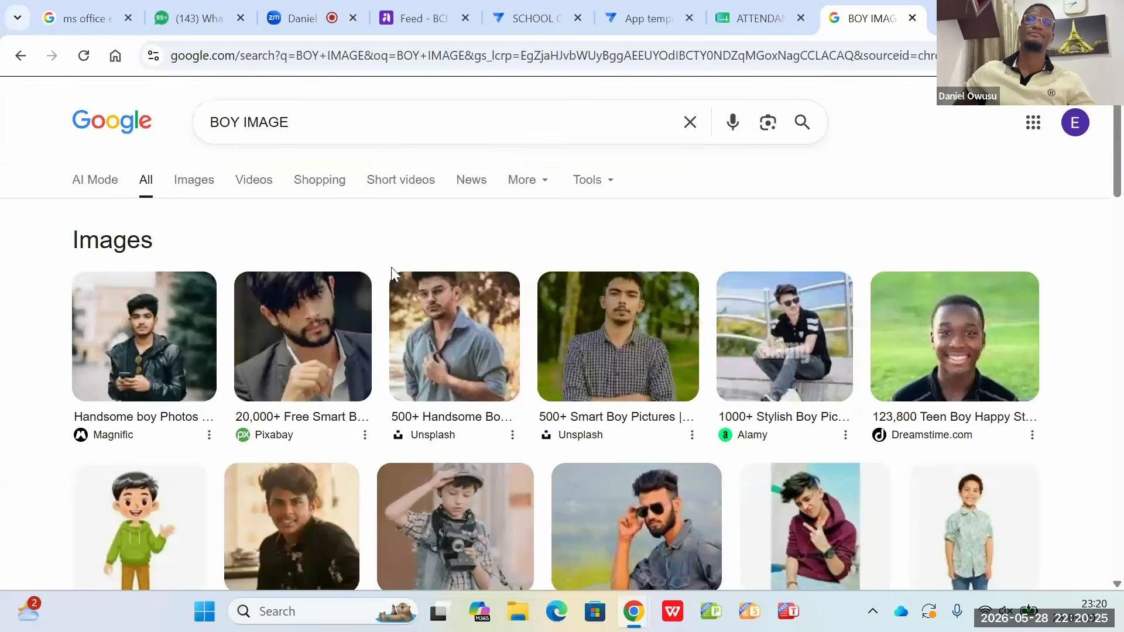
left_click(203, 187)
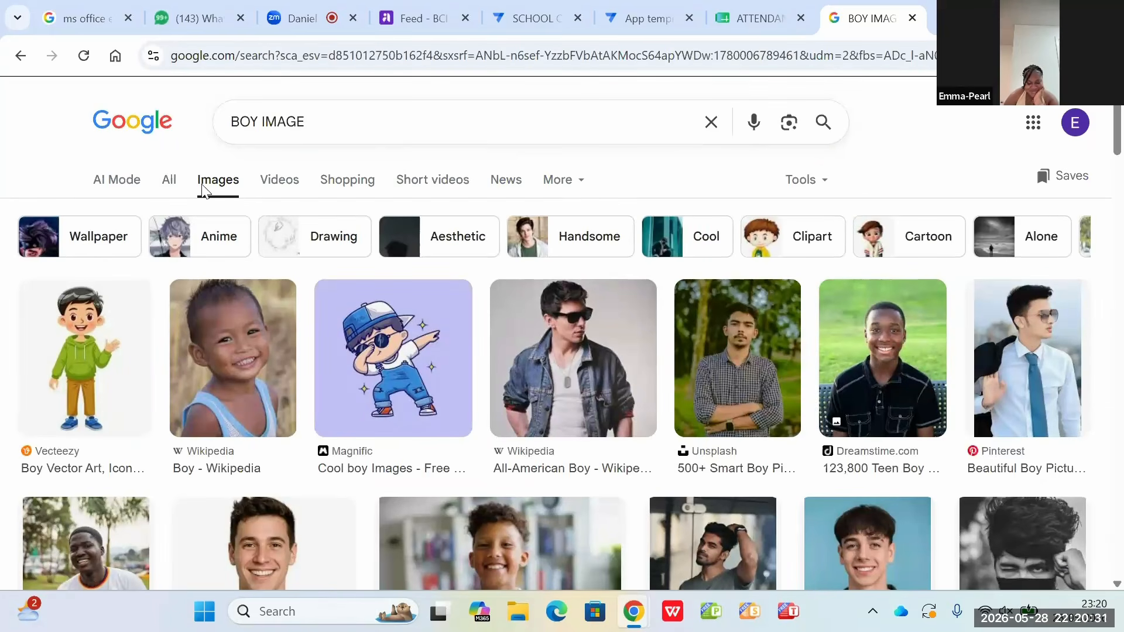
scroll(204, 189, "down", 1)
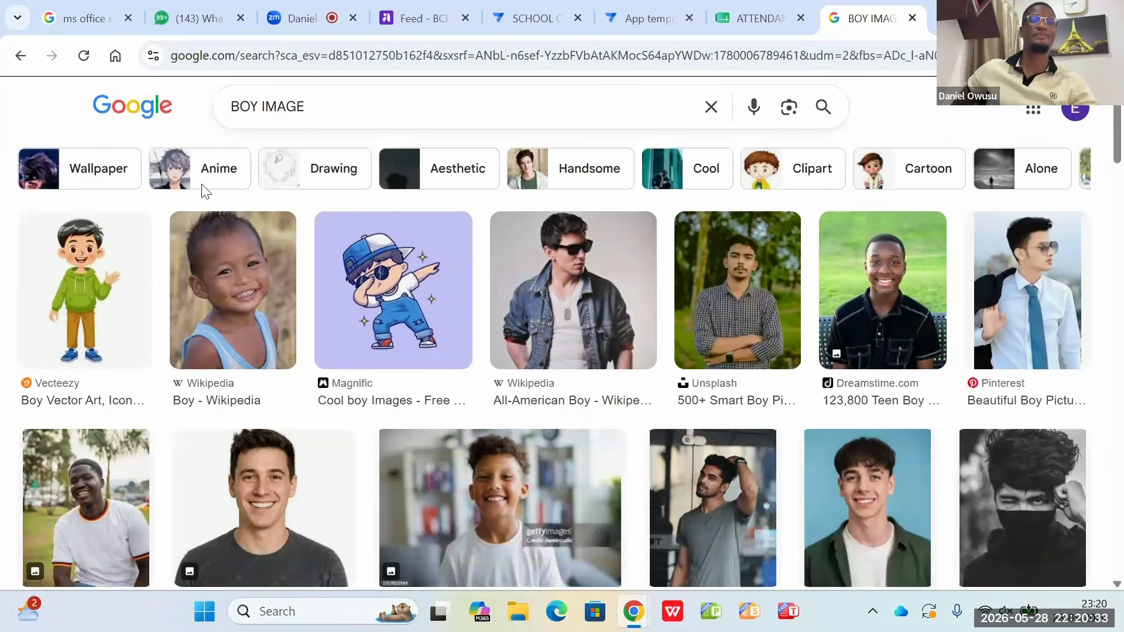
scroll(205, 189, "down", 1)
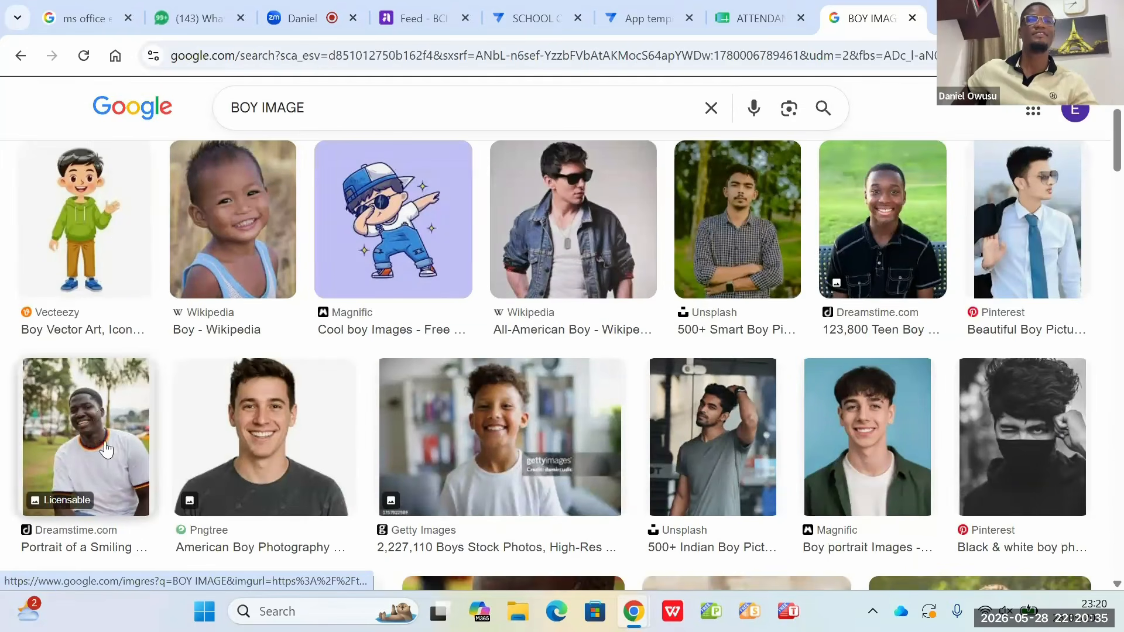
Step: Save the Dreamstime portrait of the smiling boy in a white T-shirt to Downloads as STUDENT M
right_click(121, 463)
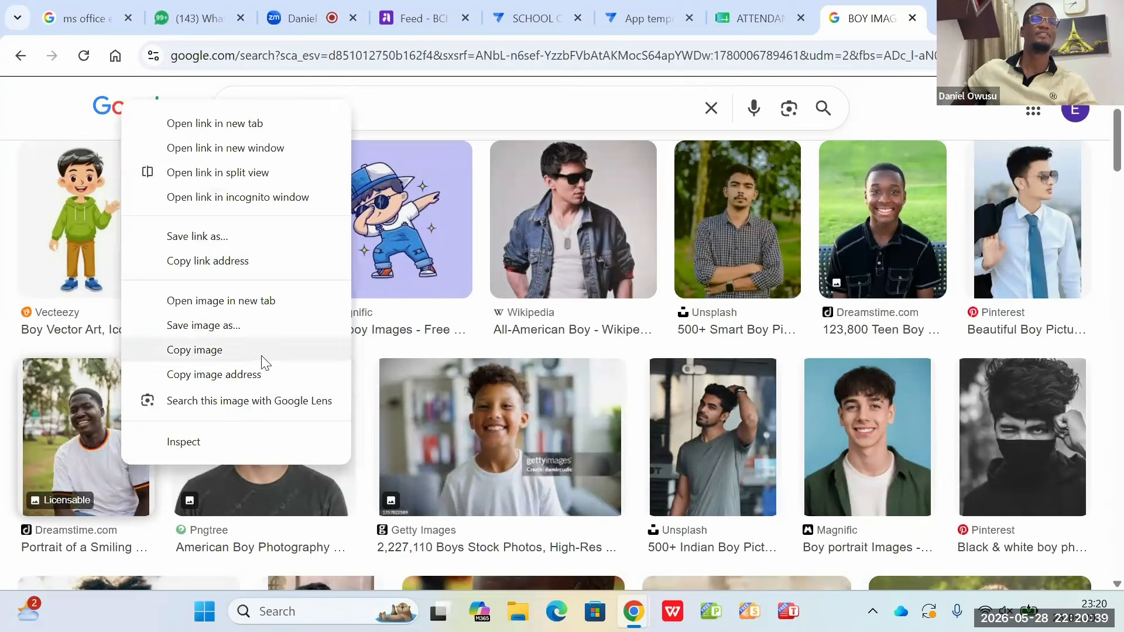
left_click(260, 333)
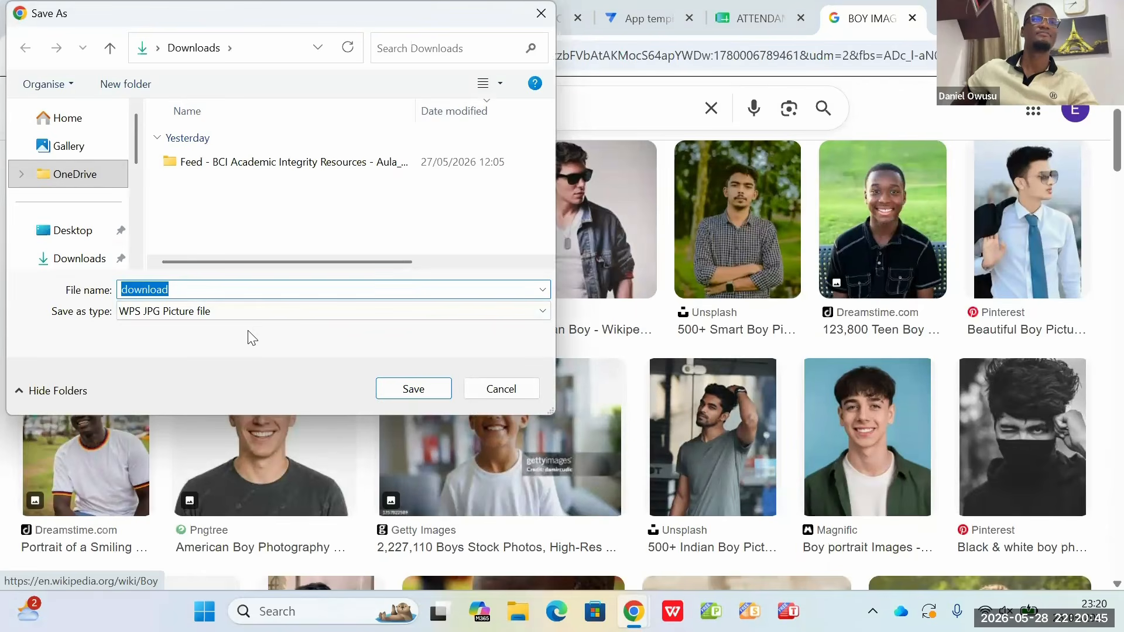
left_click(181, 287)
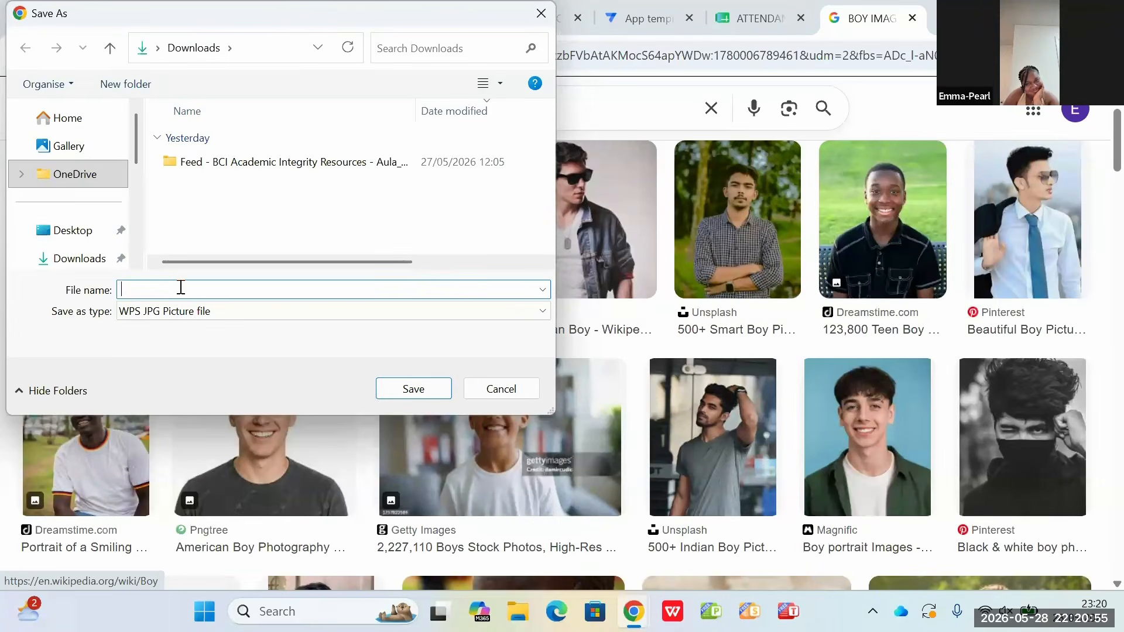
type("STUDENT M")
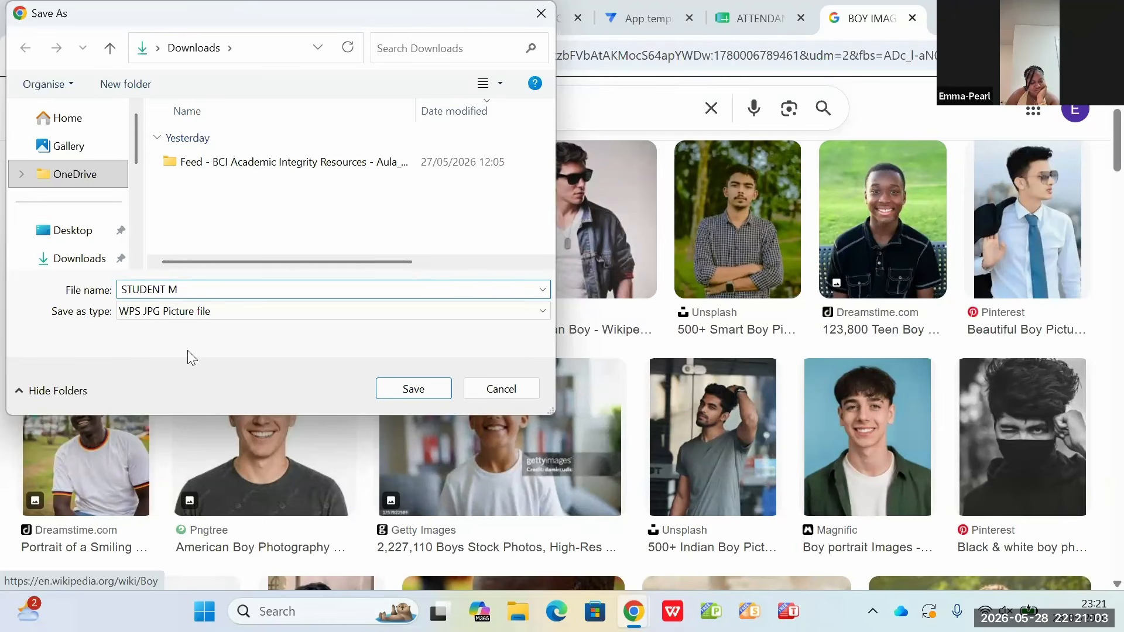
left_click(413, 390)
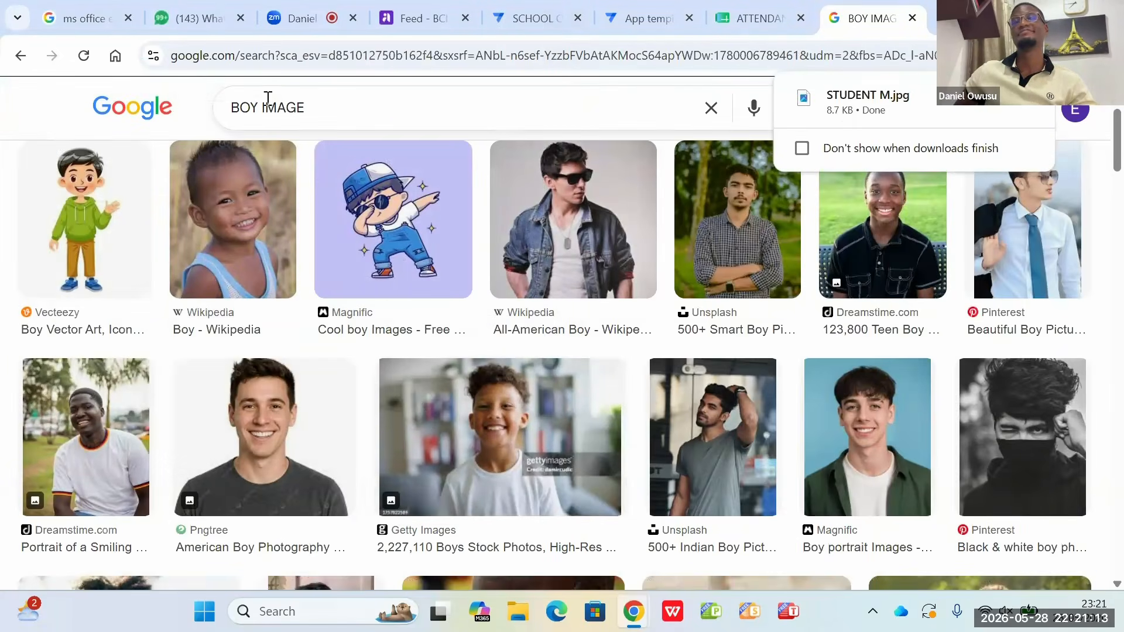
Step: Change the image search to "GIRL IMAGE" and run it
left_click(259, 107)
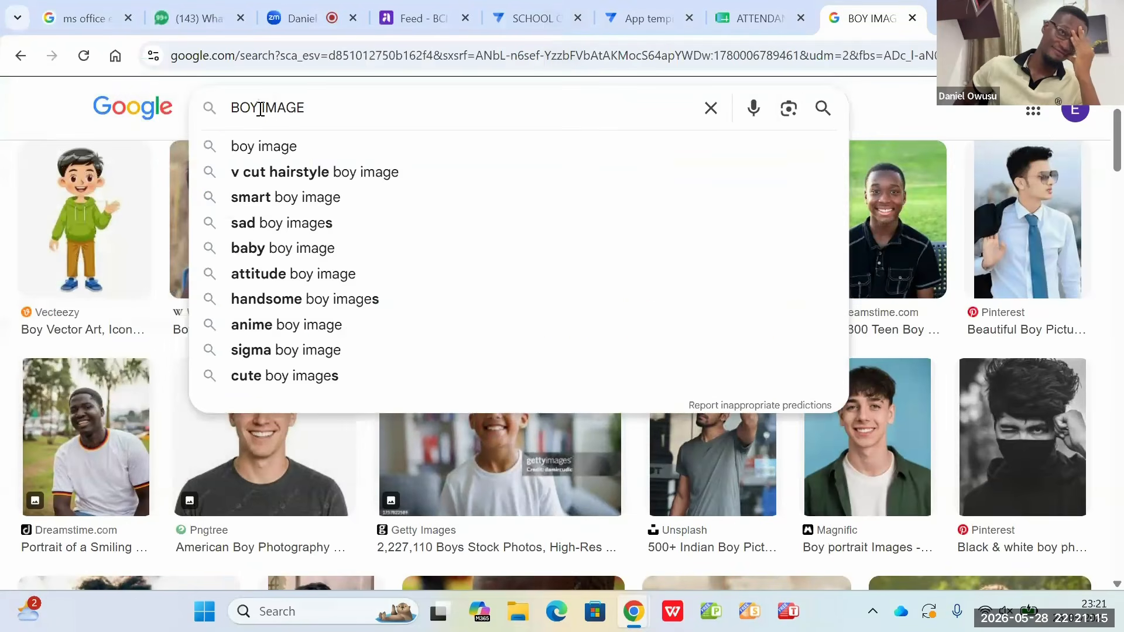
key("BackSpace")
key("BackSpace")
key("BackSpace")
type("GIR")
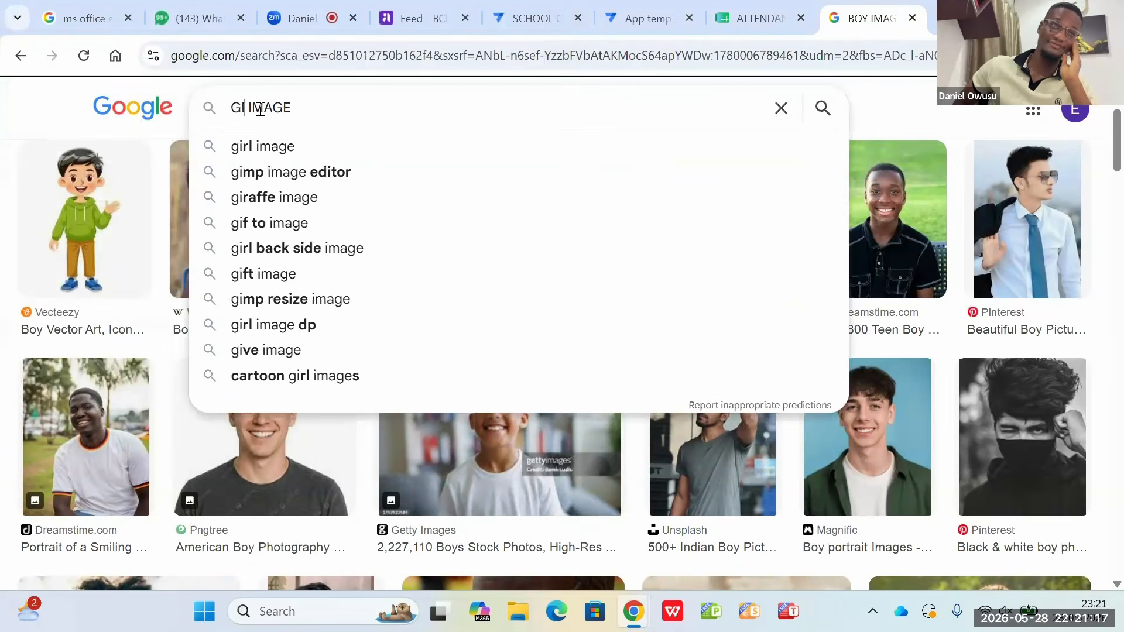
type("L")
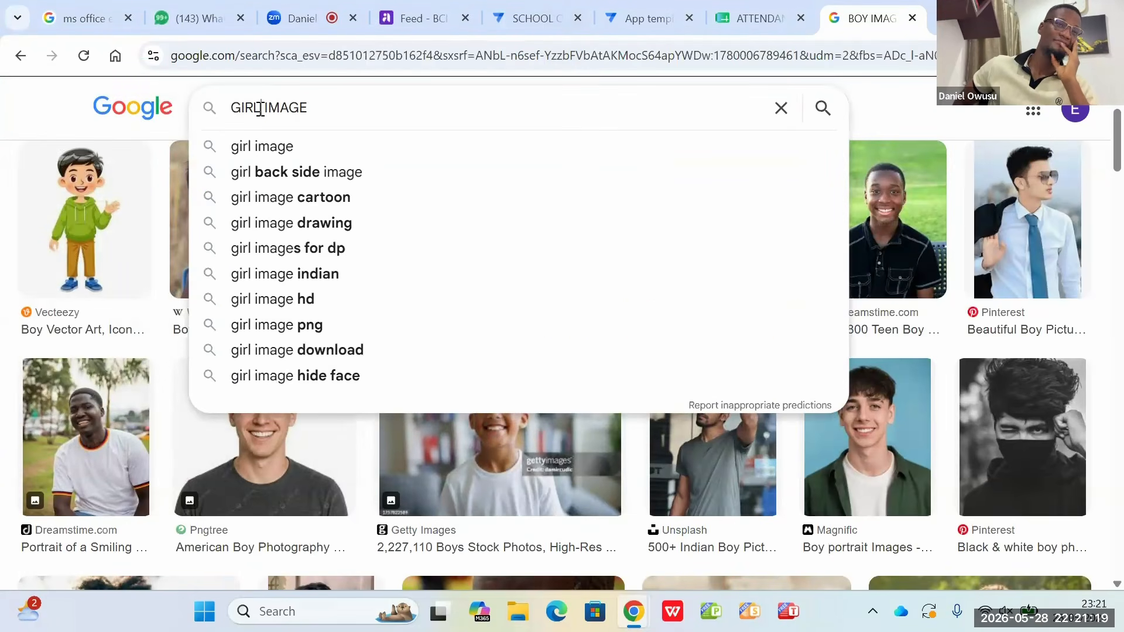
key("Return")
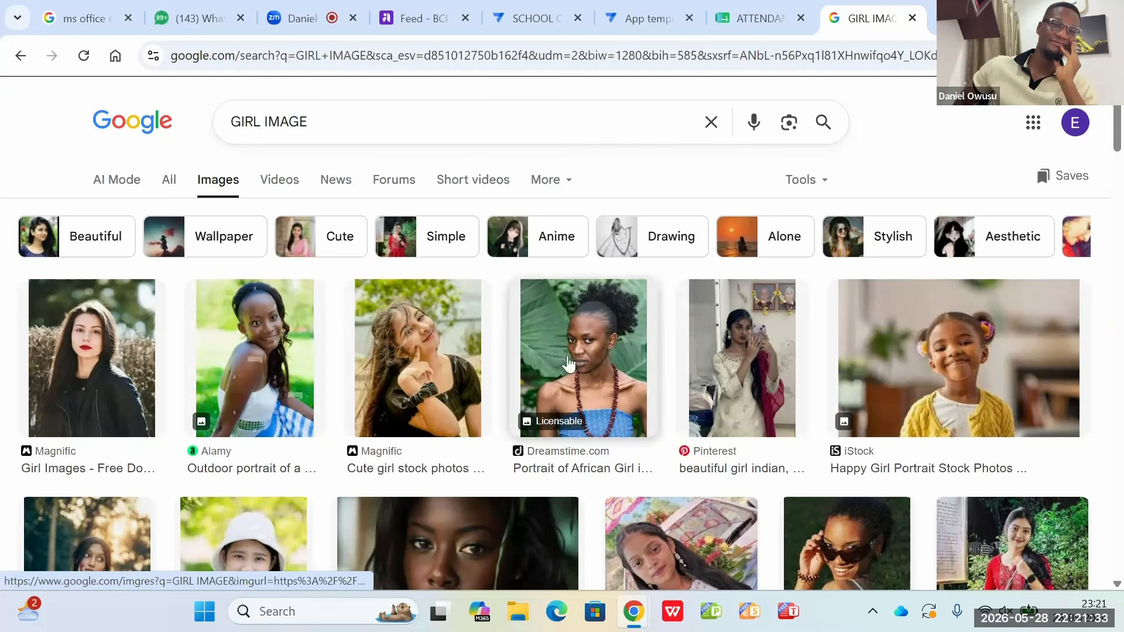
Step: Look through the GIRL IMAGE results for a suitable female student portrait
scroll(539, 249, "down", 2)
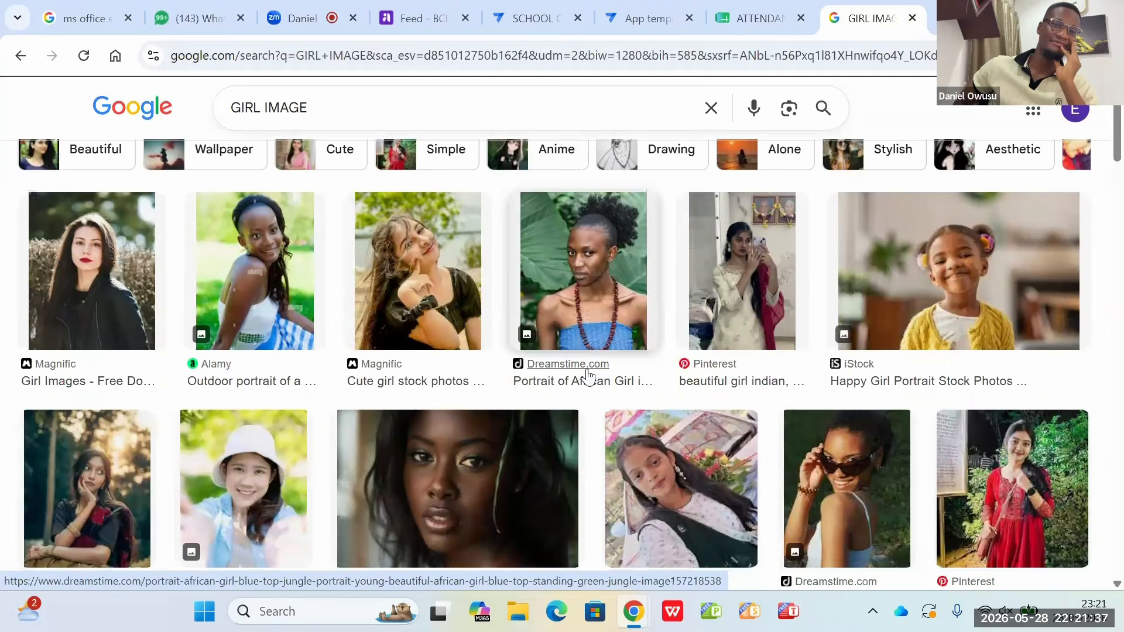
scroll(584, 365, "down", 1)
scroll(588, 377, "down", 1)
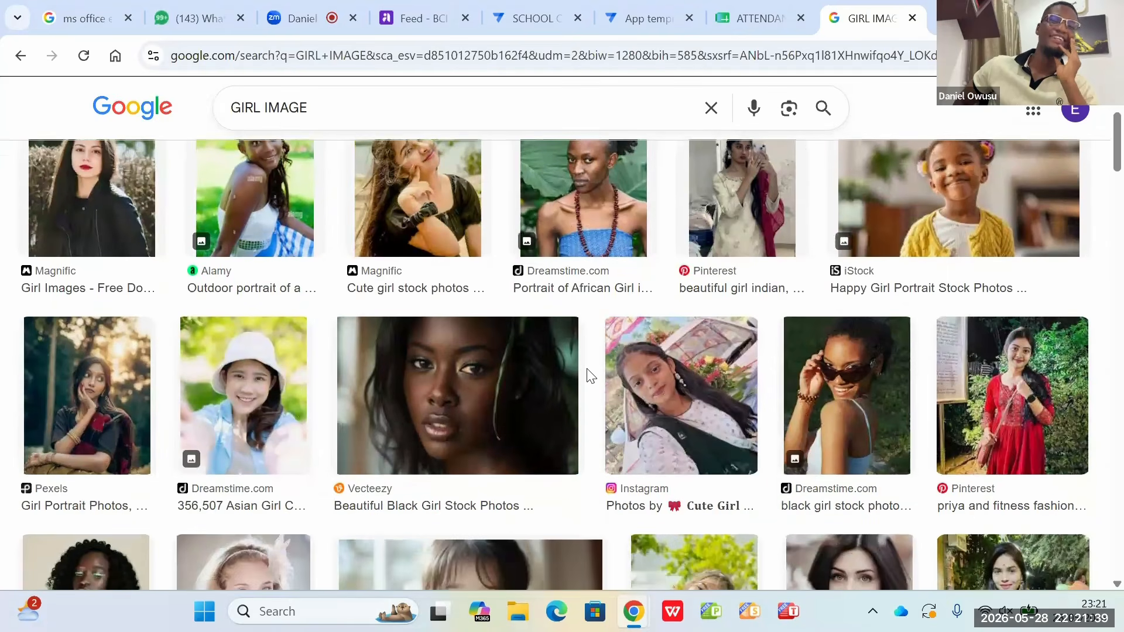
scroll(590, 375, "down", 1)
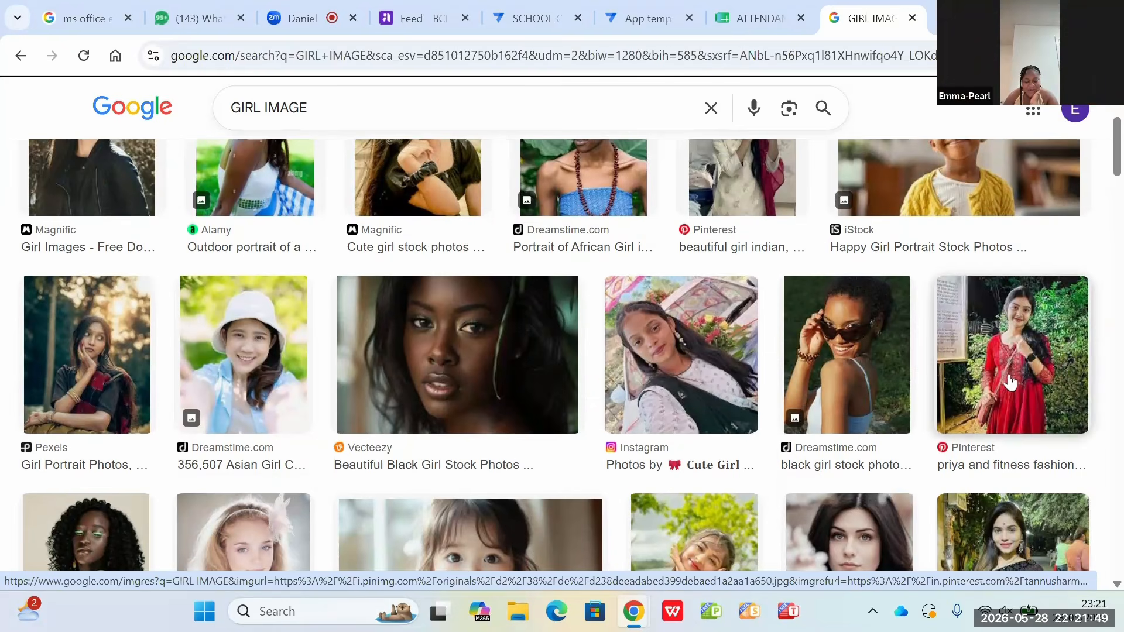
scroll(820, 369, "down", 5)
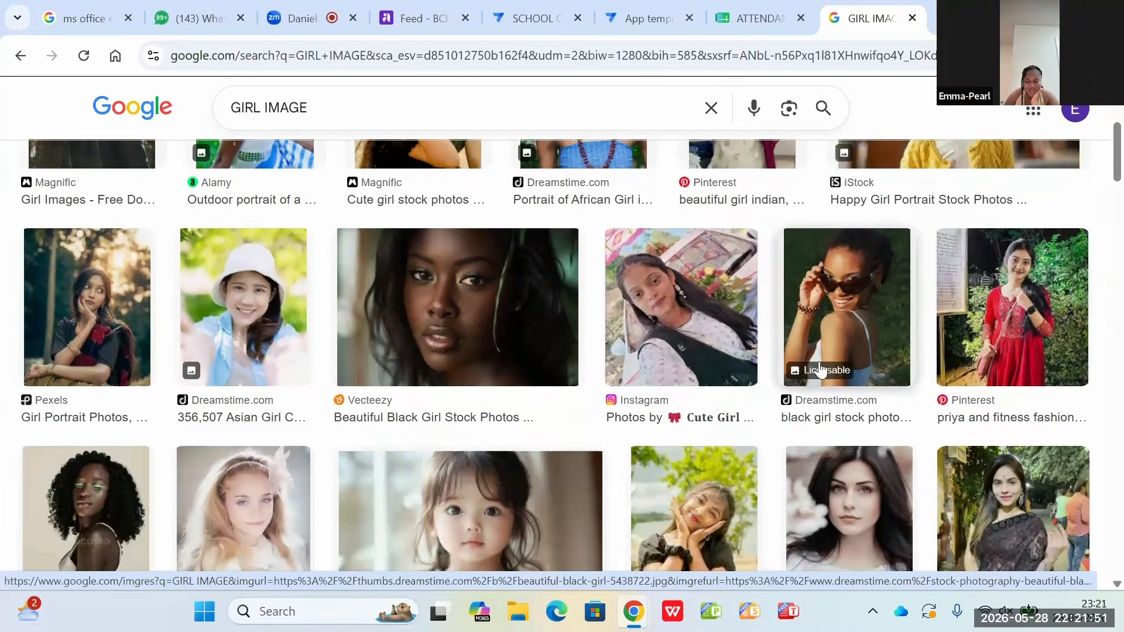
scroll(820, 369, "down", 1)
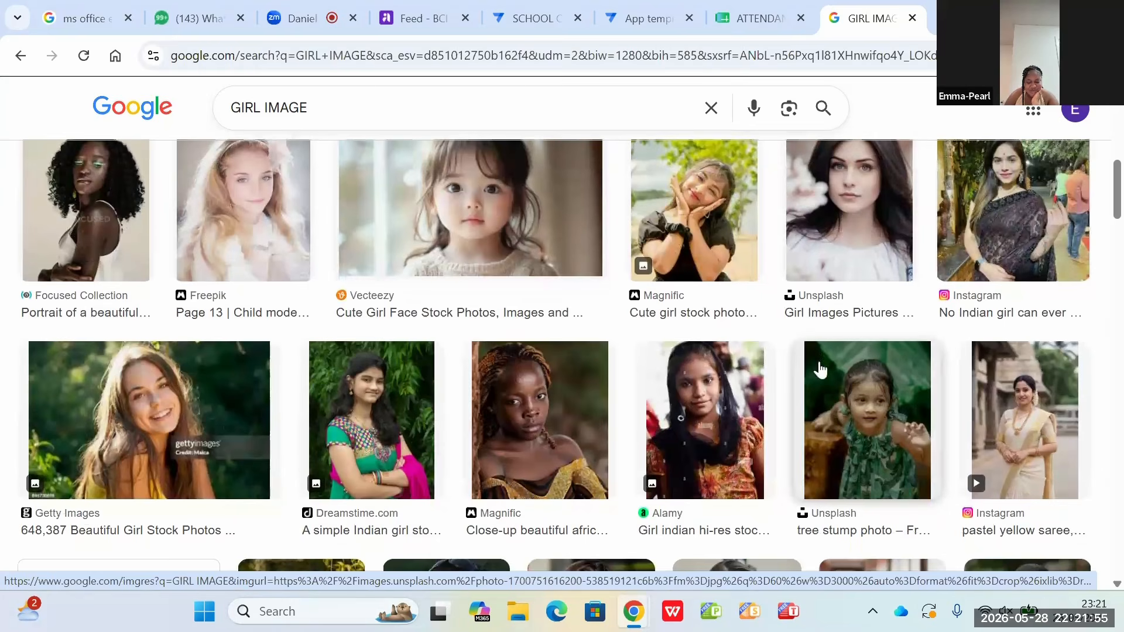
scroll(820, 369, "down", 4)
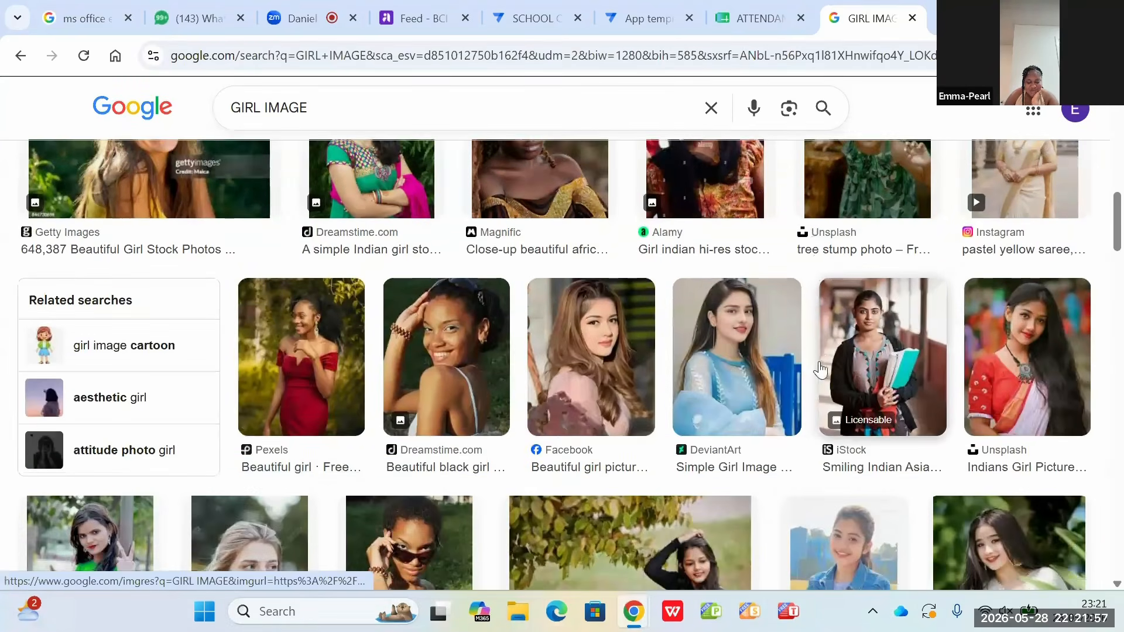
scroll(820, 368, "down", 1)
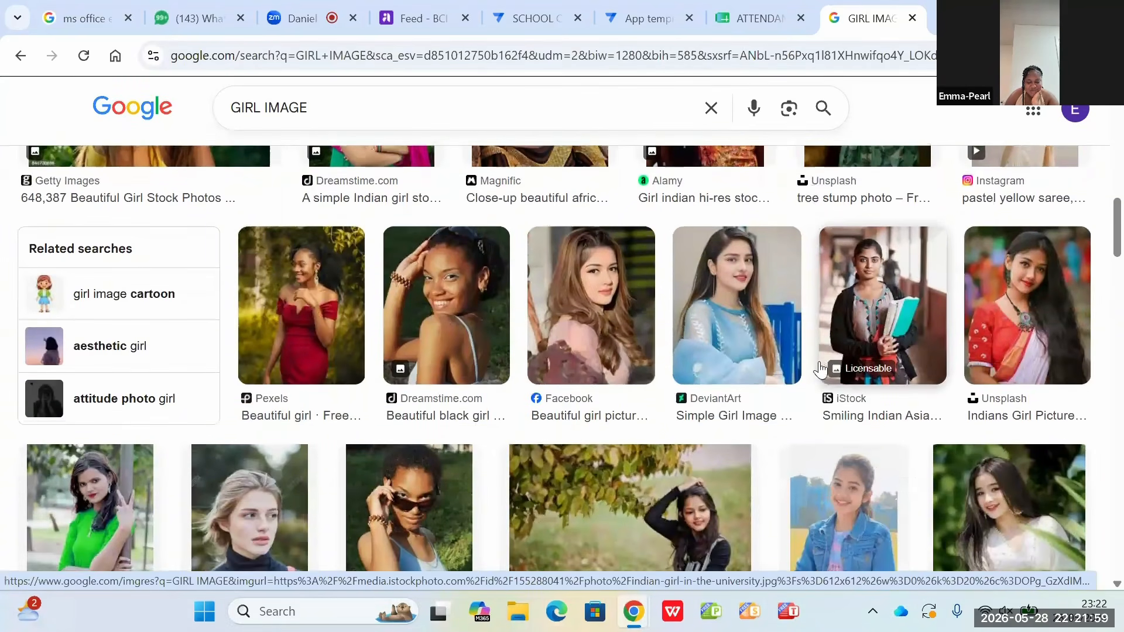
scroll(820, 368, "up", 7)
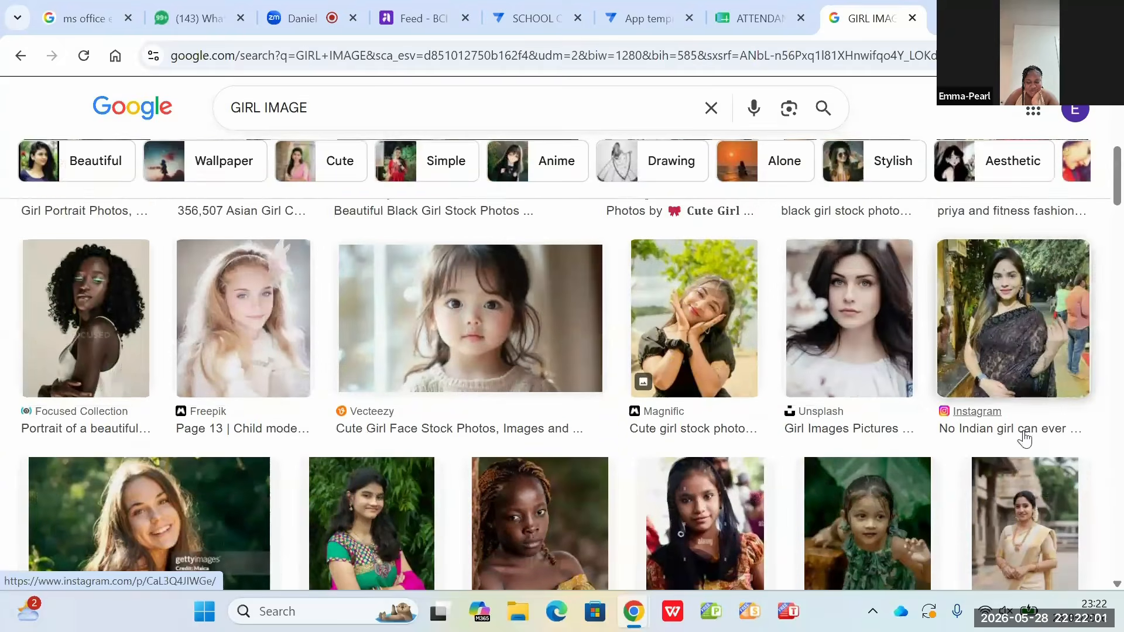
scroll(1023, 438, "up", 3)
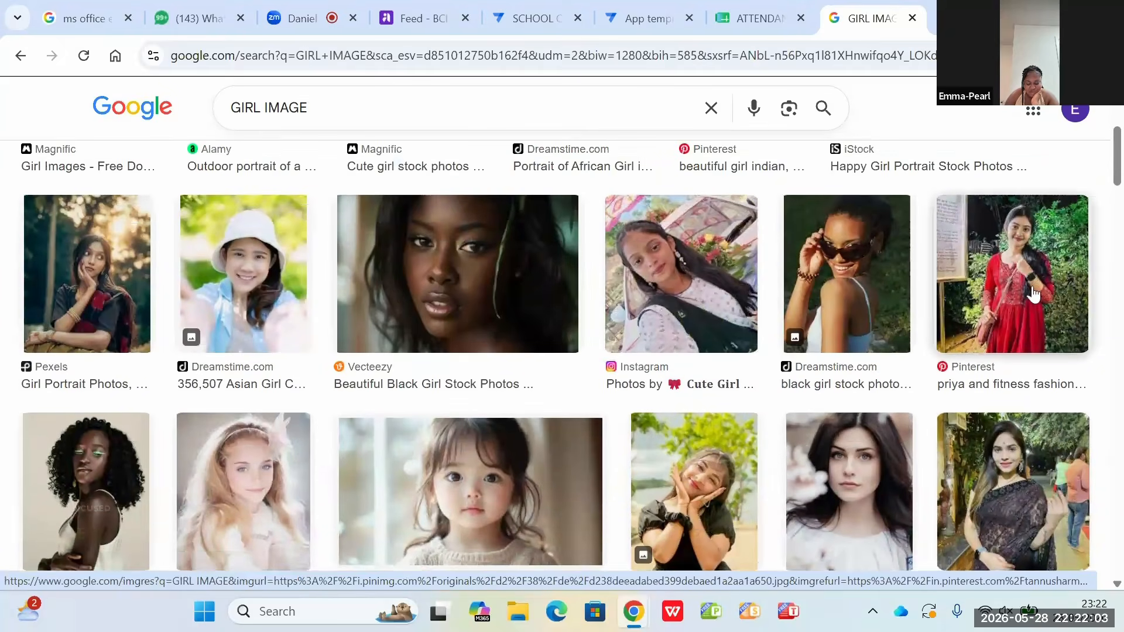
Step: Save the Pinterest picture of the girl in a red dress to Downloads as STUDENT FEMALE
right_click(1033, 293)
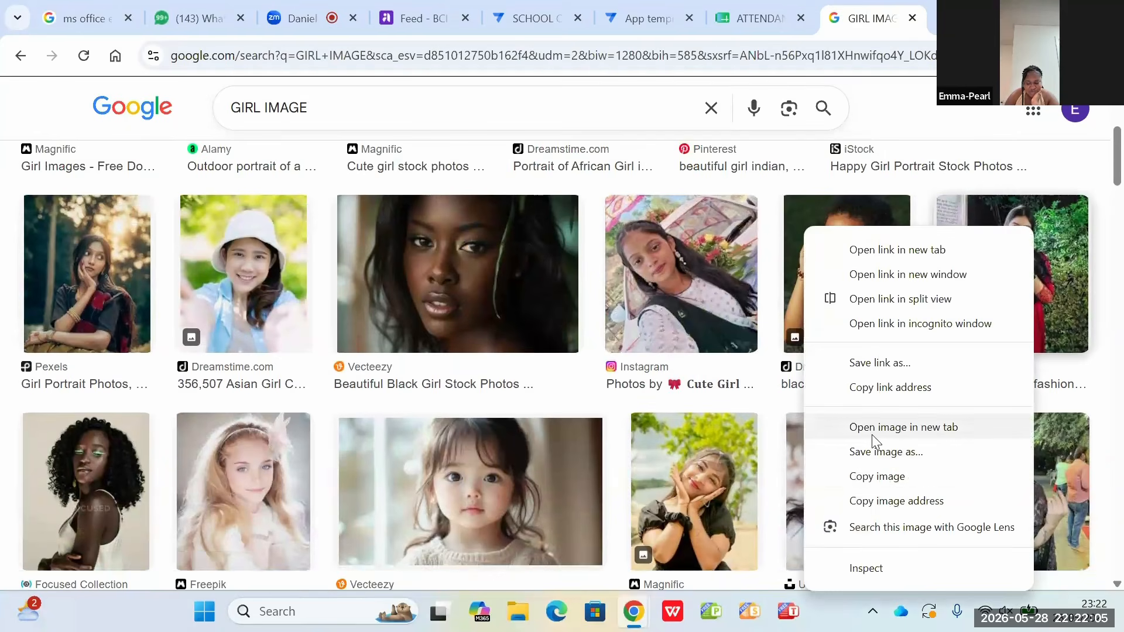
left_click(868, 451)
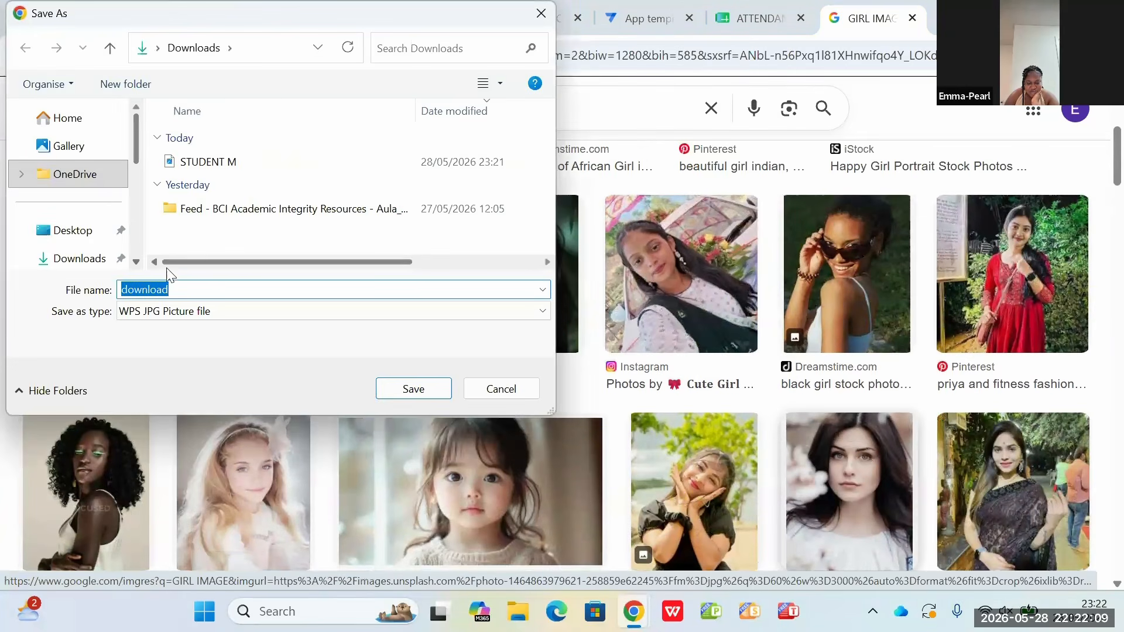
key("BackSpace")
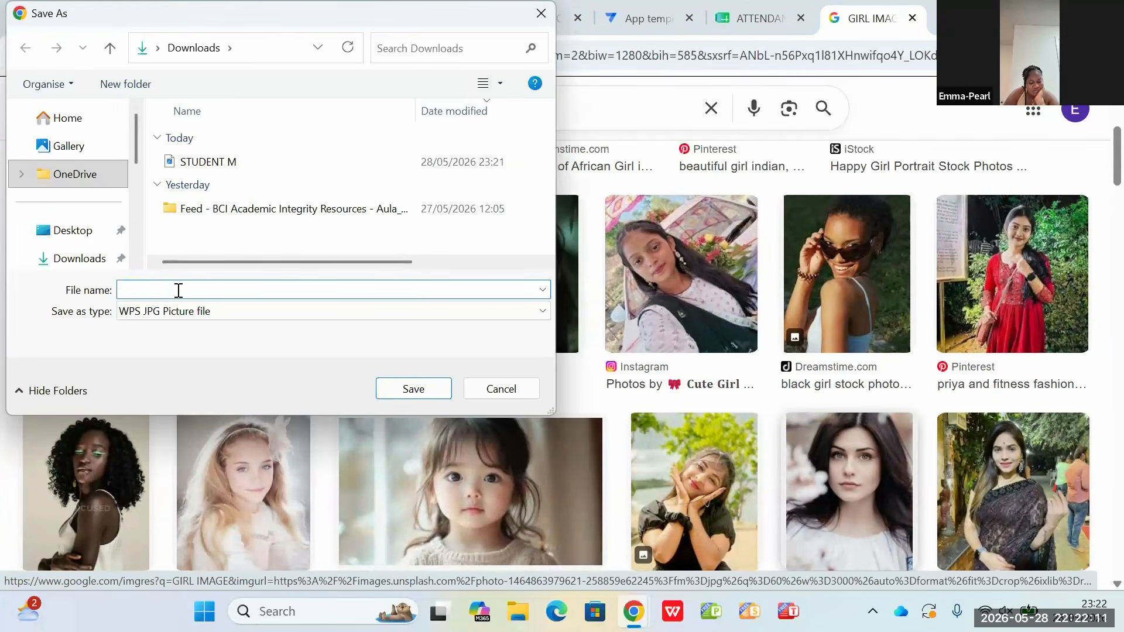
type("STUDE")
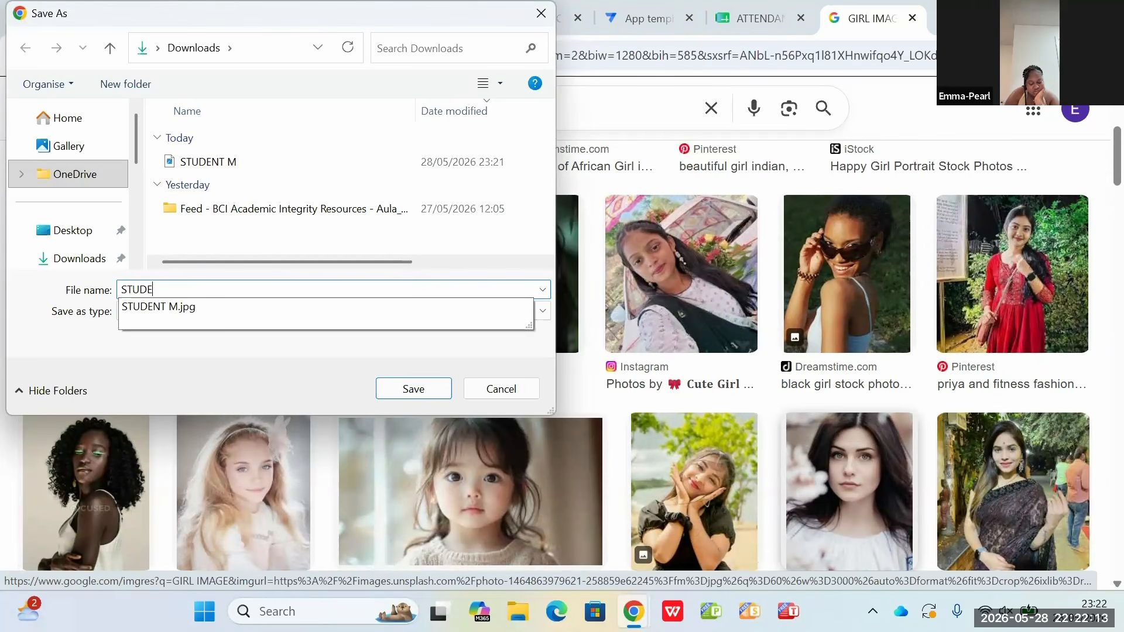
type("NT FEMALE")
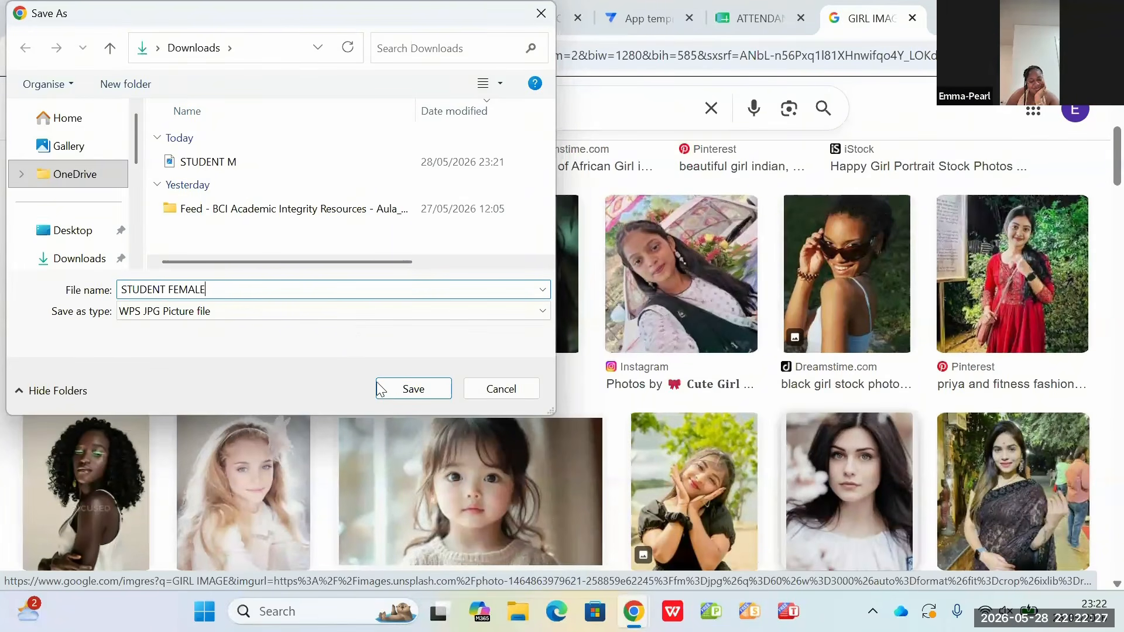
left_click(417, 397)
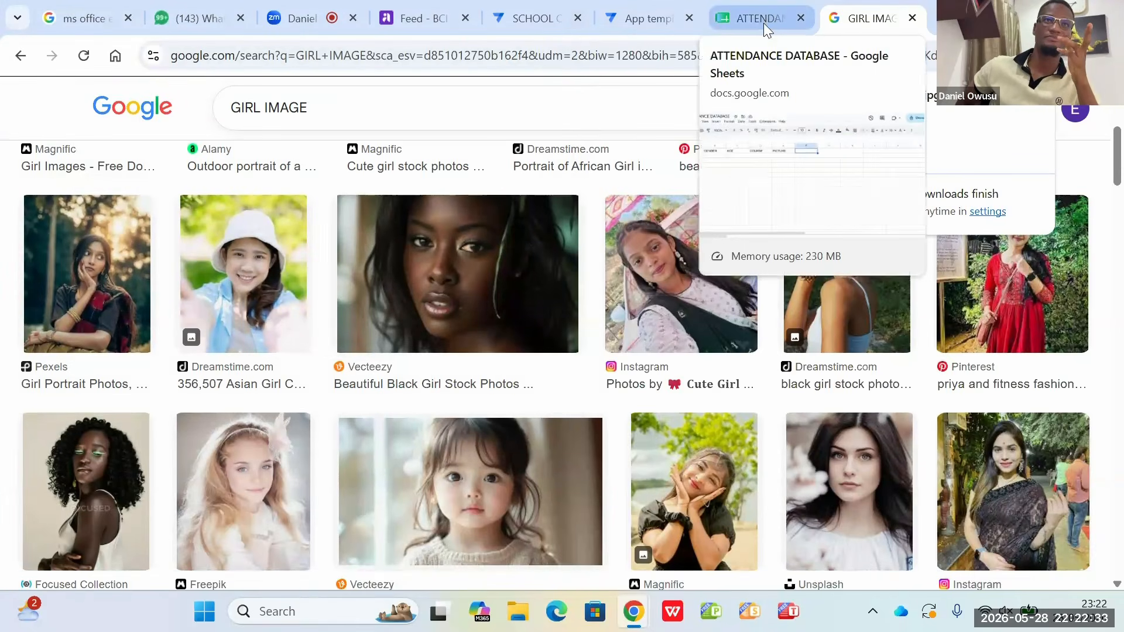
Step: Switch back to the AppSheet editor and enter the student's full name in the previewed student form's NAME field
left_click(559, 9)
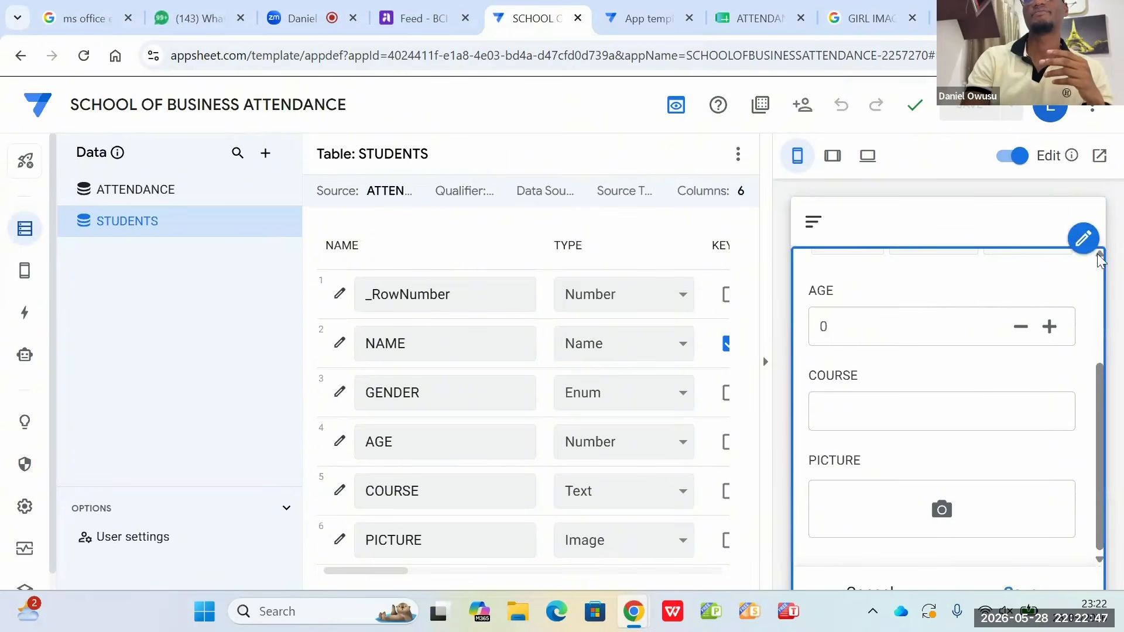
scroll(1099, 260, "up", 3)
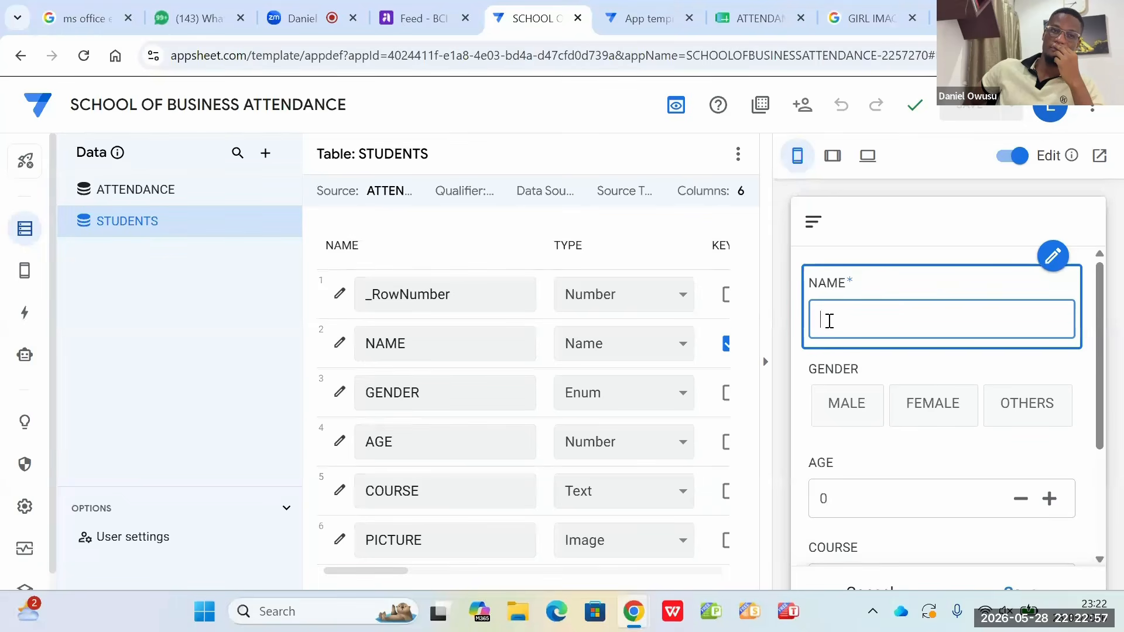
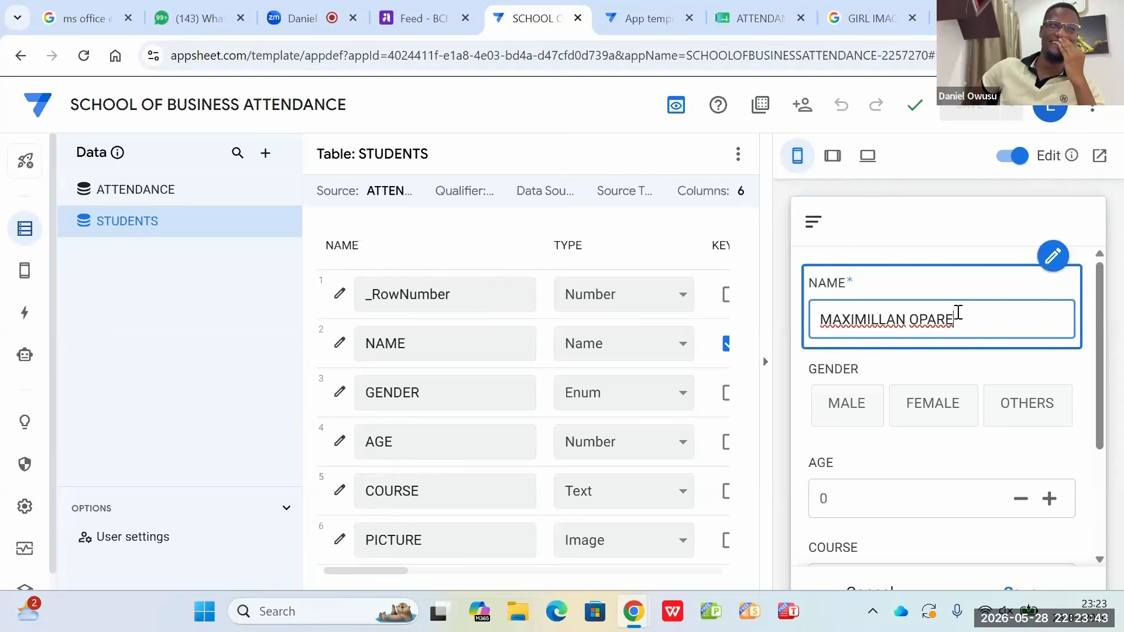
Step: Replace the entry in the student form's NAME field with a different student's full name
key("BackSpace")
key("BackSpace")
key("BackSpace")
key("BackSpace")
key("BackSpace")
key("BackSpace")
key("BackSpace")
key("BackSpace")
key("BackSpace")
key("BackSpace")
key("BackSpace")
key("BackSpace")
key("BackSpace")
key("BackSpace")
key("BackSpace")
key("BackSpace")
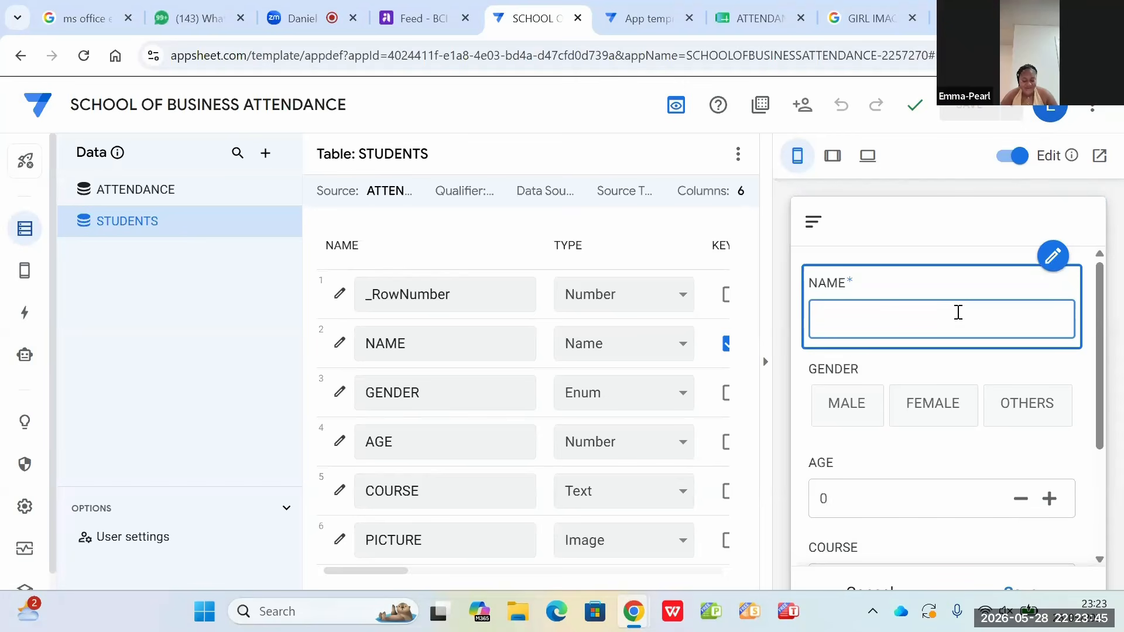
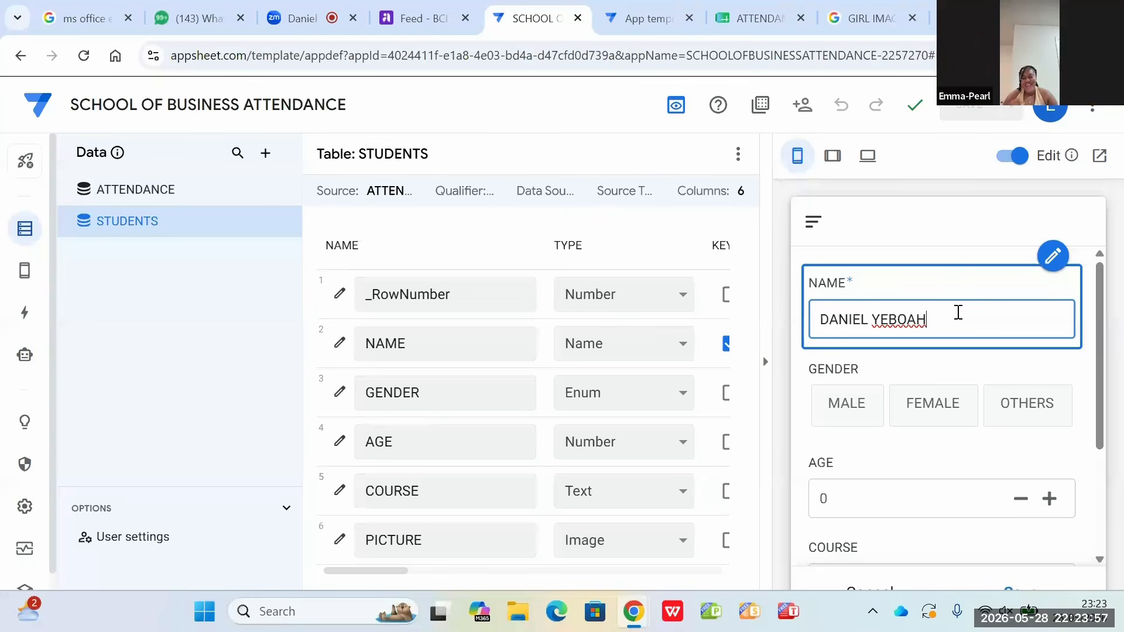
Step: Set the student's gender to MALE and age to 28 in the previewed form
left_click(836, 414)
left_click(836, 414)
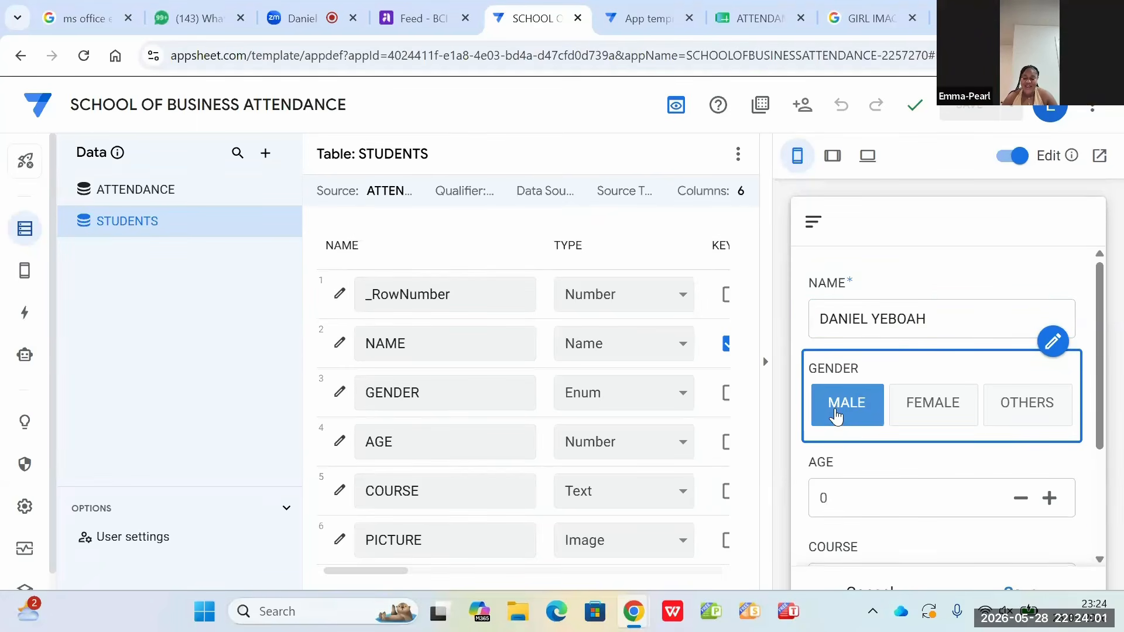
left_click(845, 498)
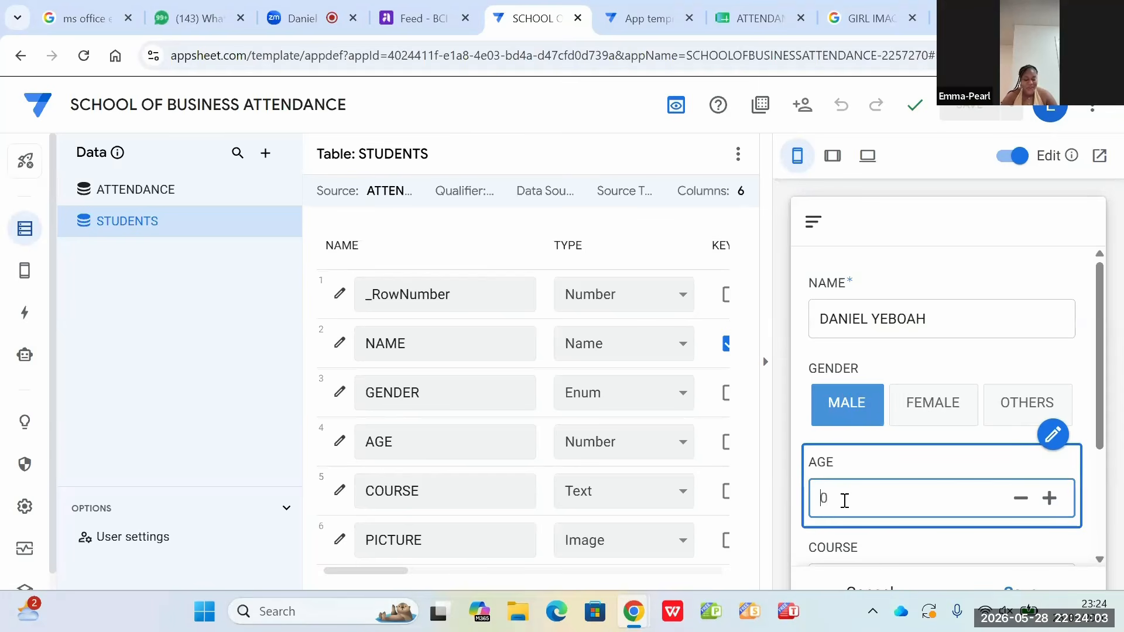
type("30")
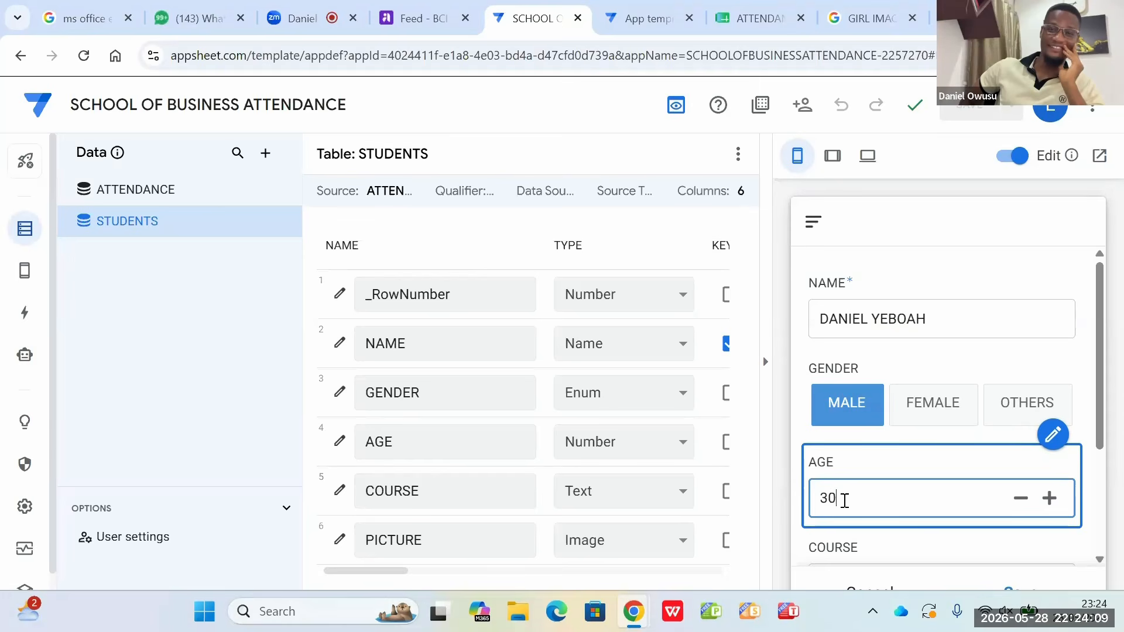
key("BackSpace")
key("BackSpace")
type("28")
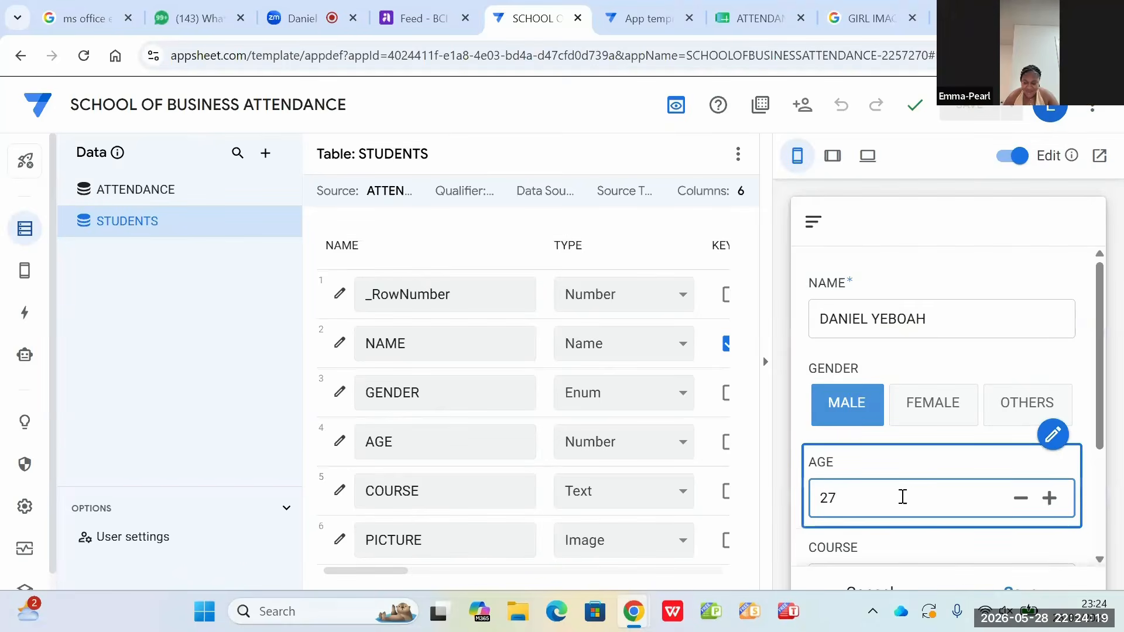
left_click(1054, 505)
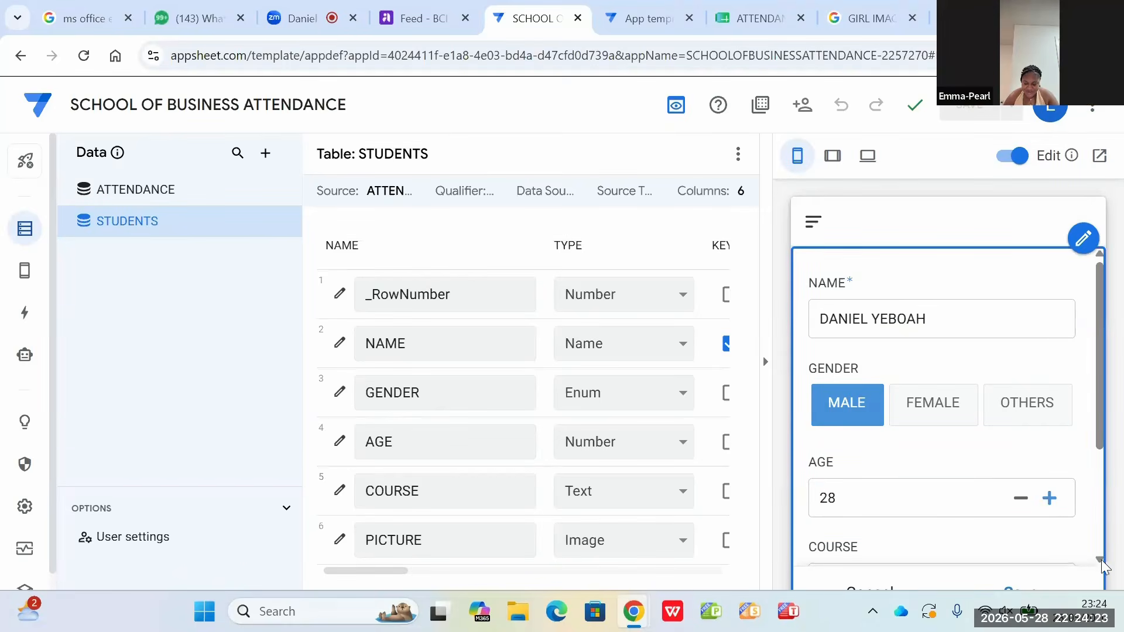
Step: Enter INTERNATIONAL MANAGEMENT as the student's course
scroll(1097, 567, "down", 3)
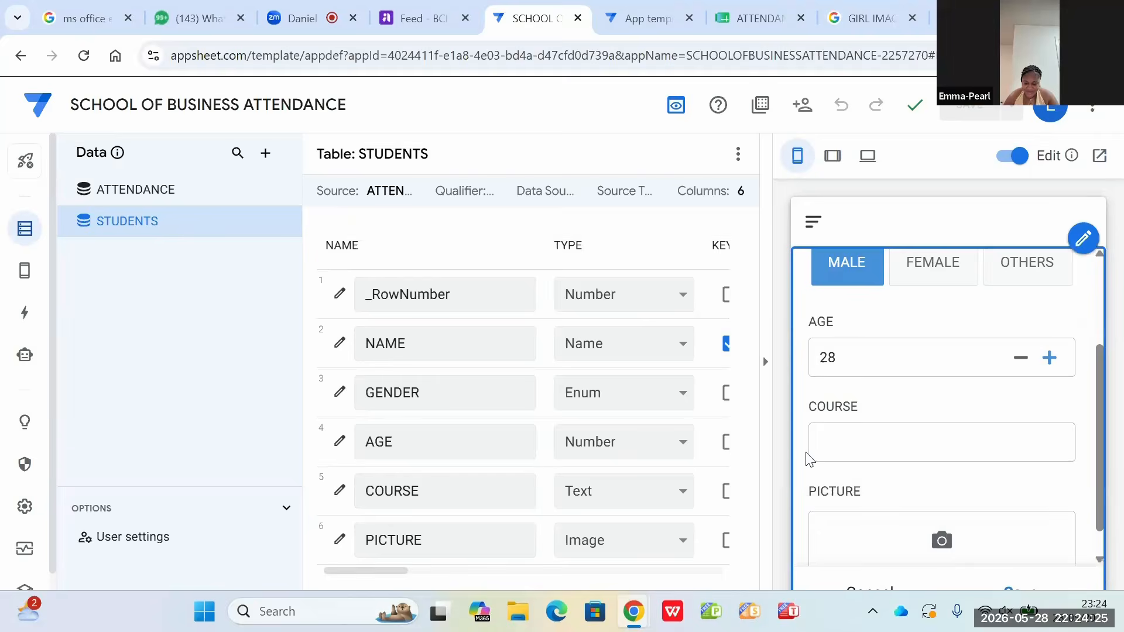
left_click(838, 441)
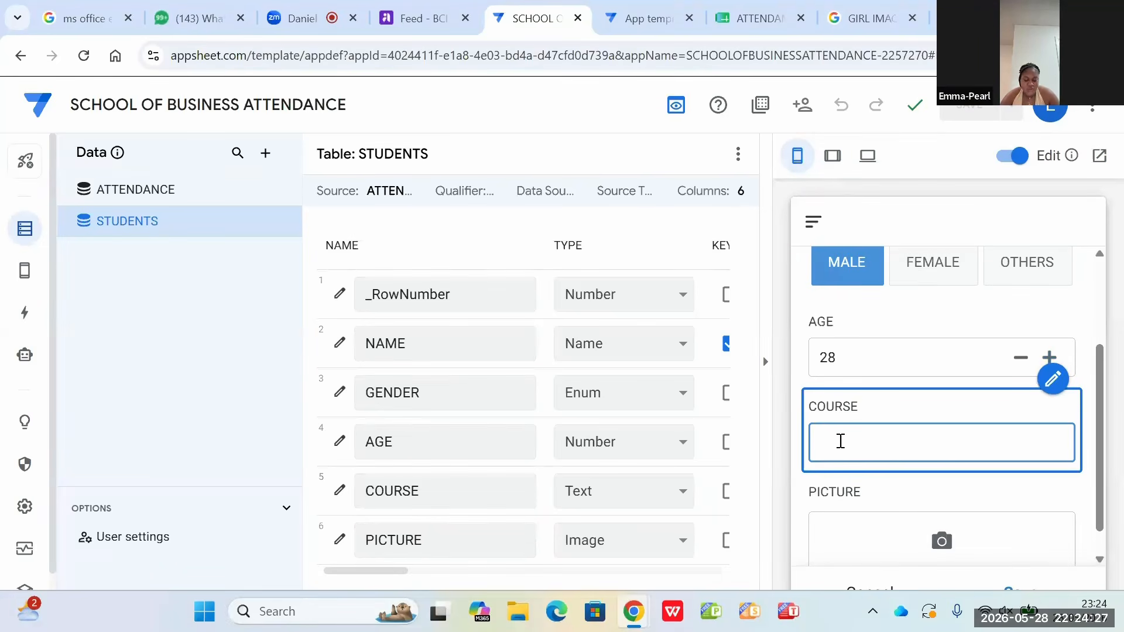
type("IN")
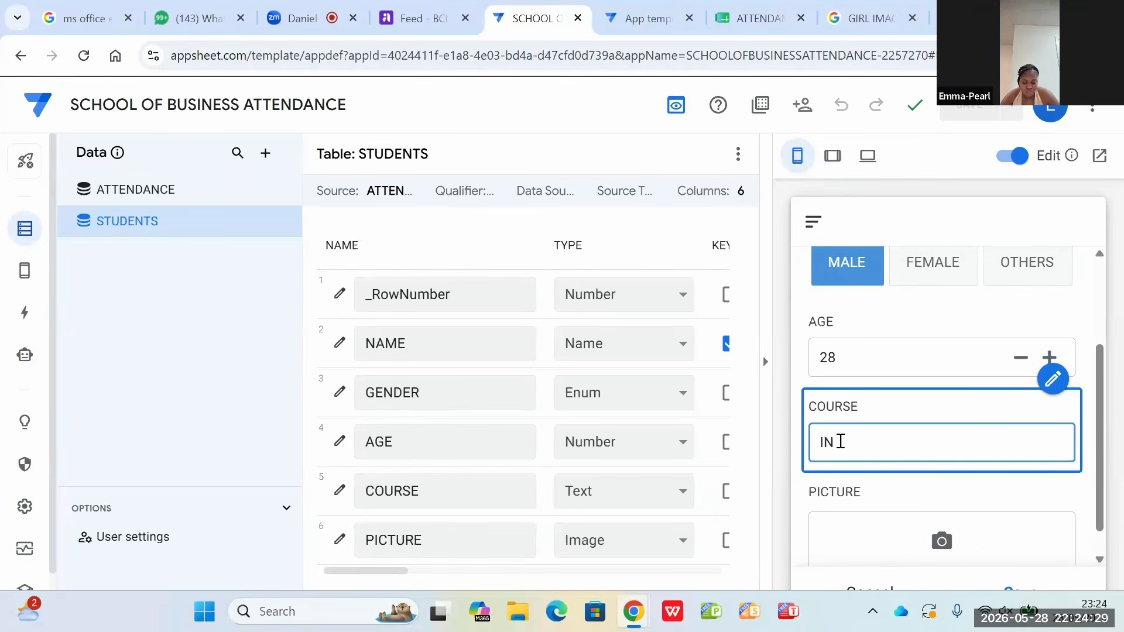
type("TERNA")
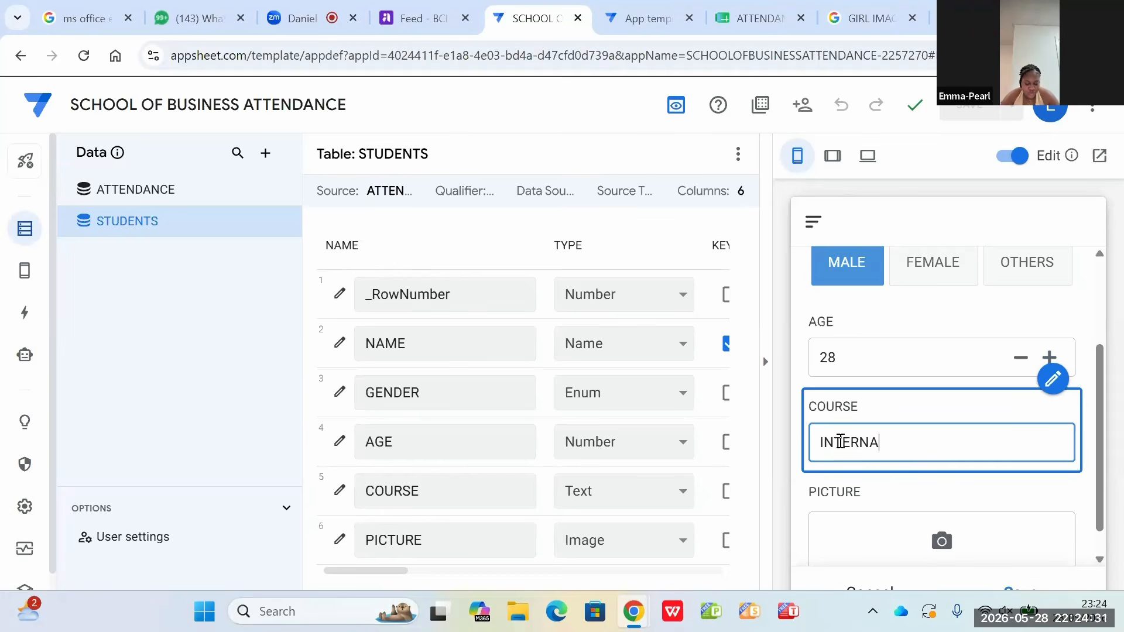
type("TIONAL MANAGEMENT")
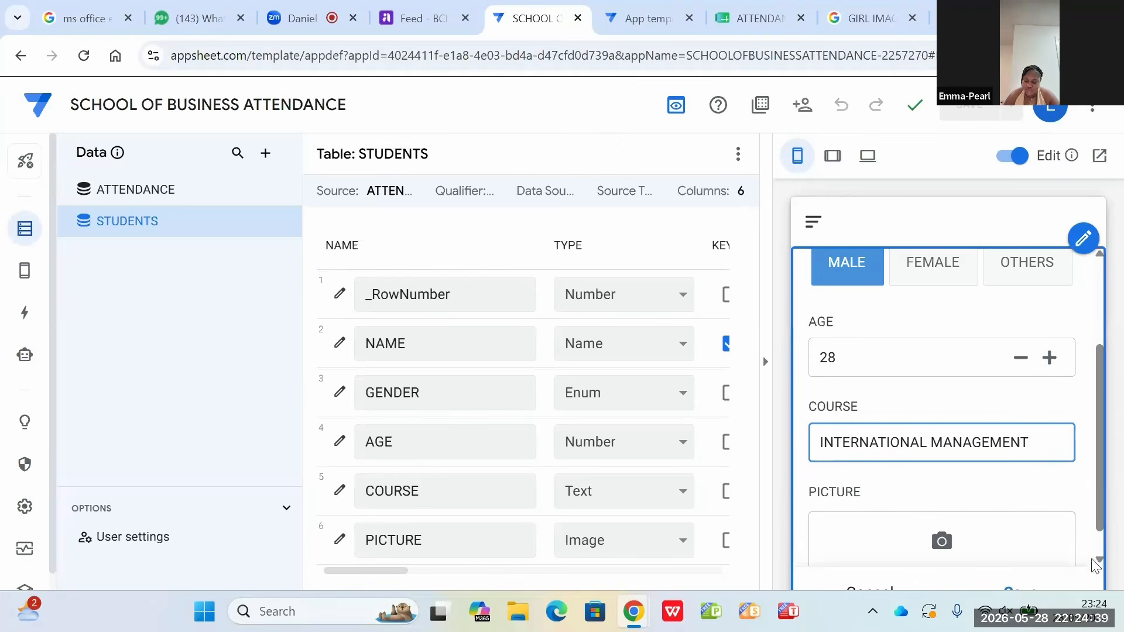
Step: Attach the STUDENT M image from the Downloads folder as the student's picture
scroll(1030, 526, "down", 1)
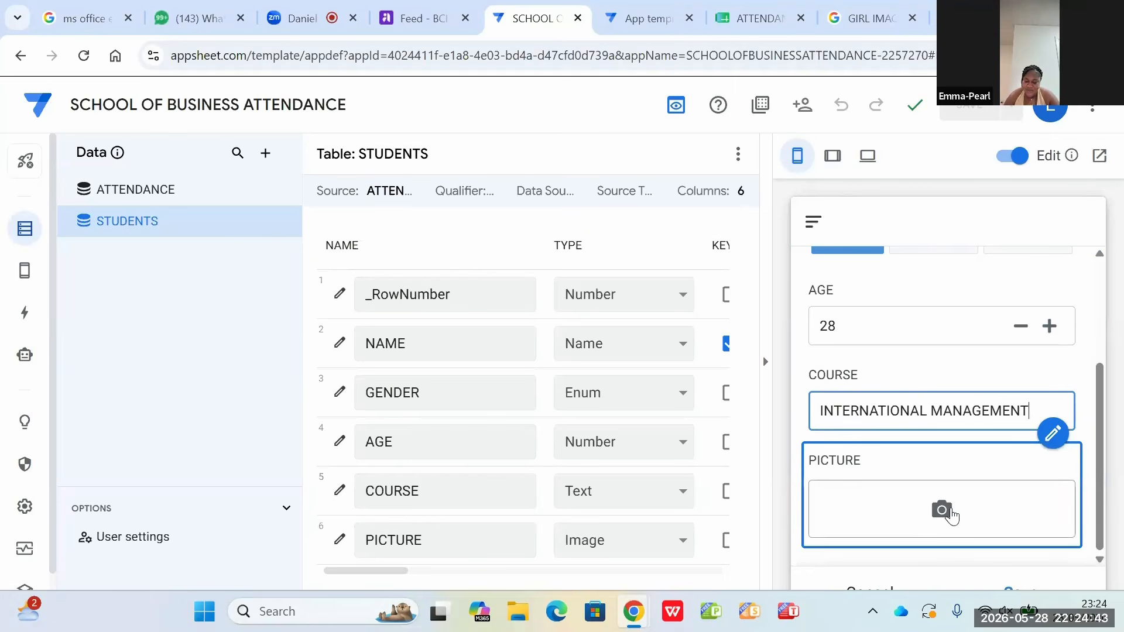
left_click(951, 515)
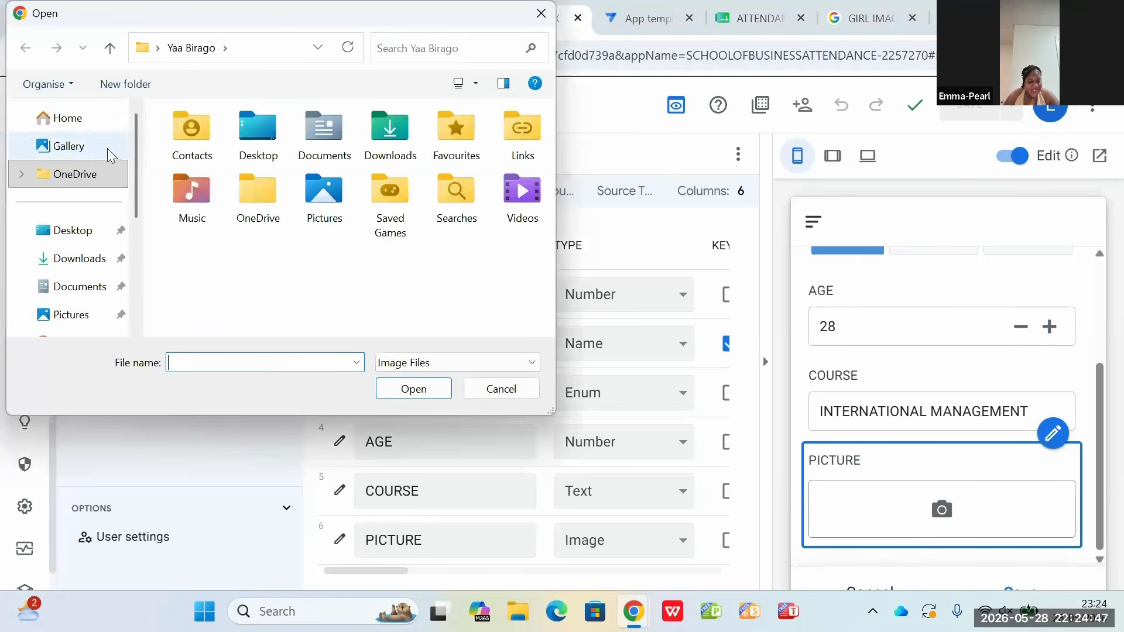
left_click(390, 136)
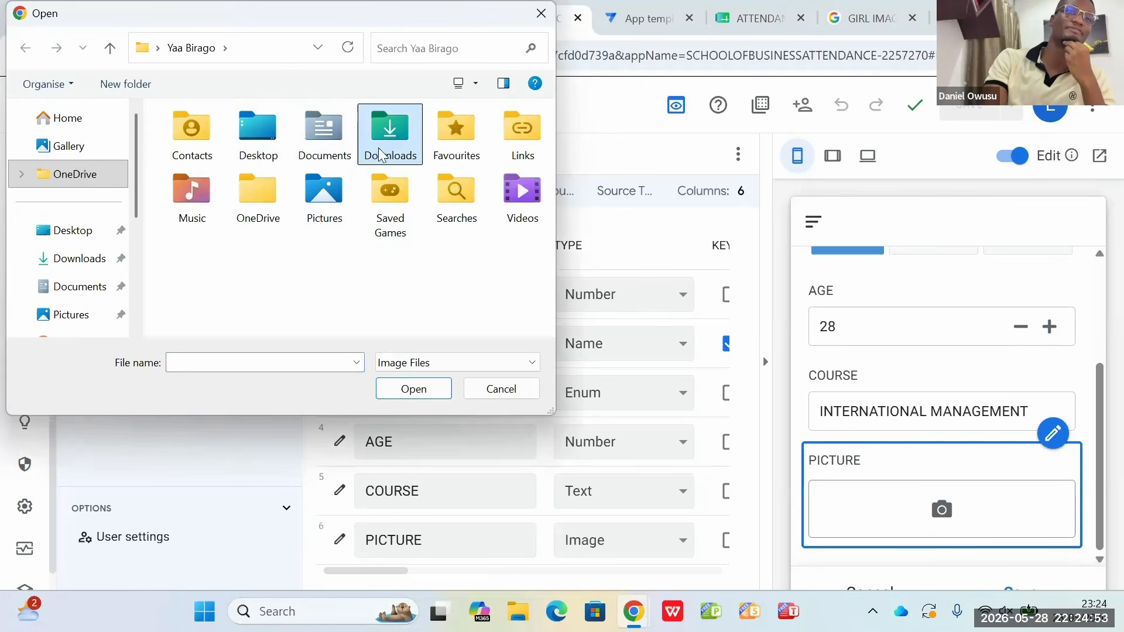
double_click(387, 144)
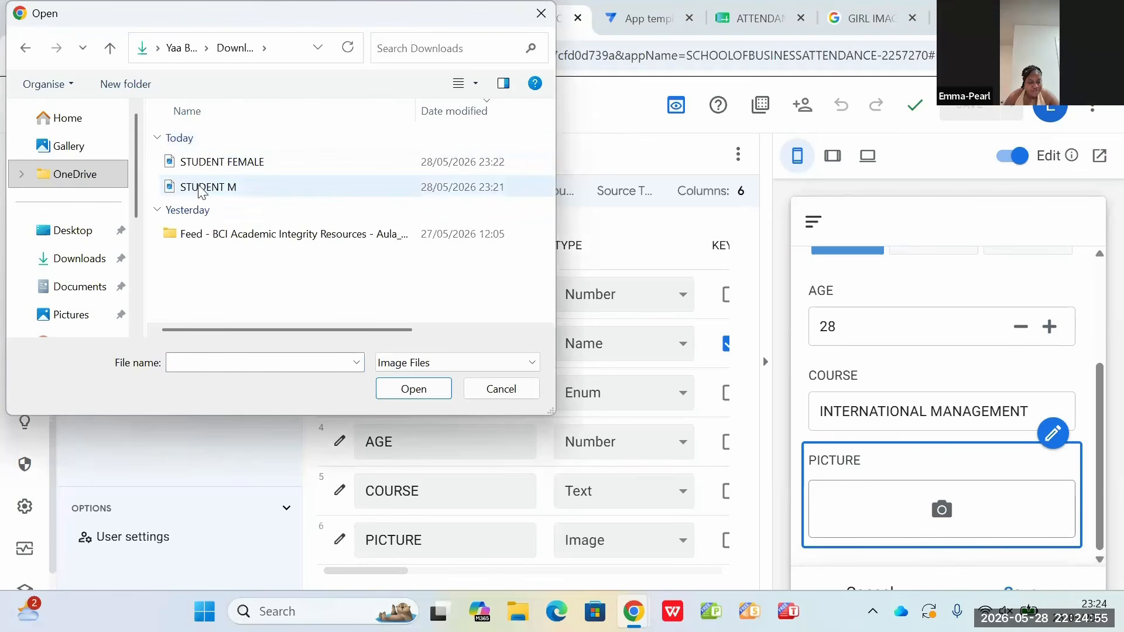
left_click(201, 188)
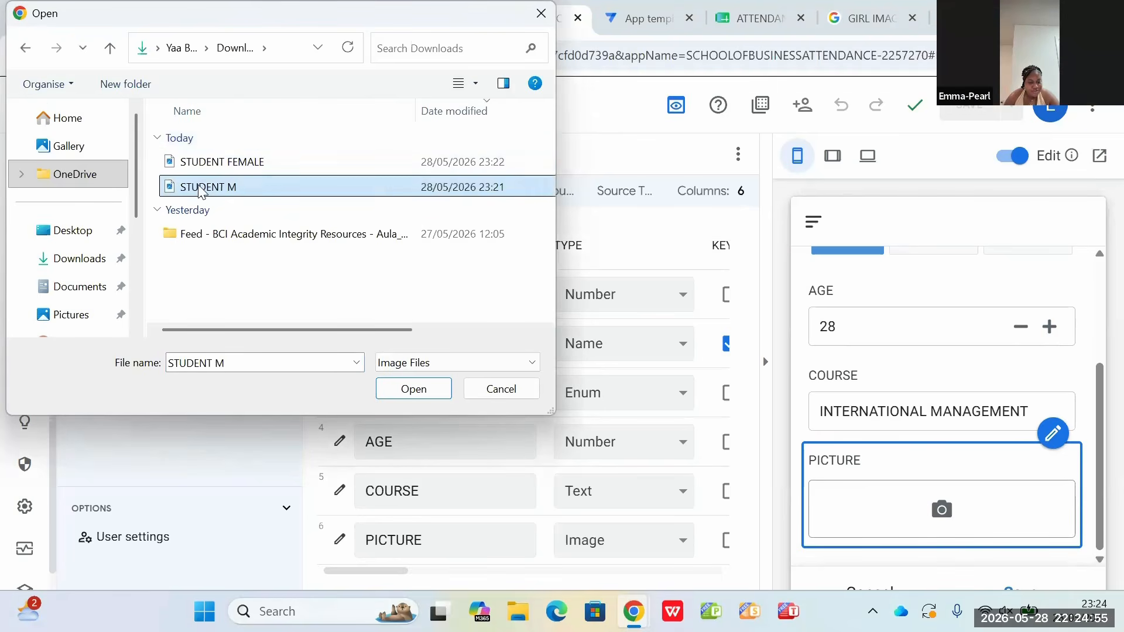
left_click(410, 390)
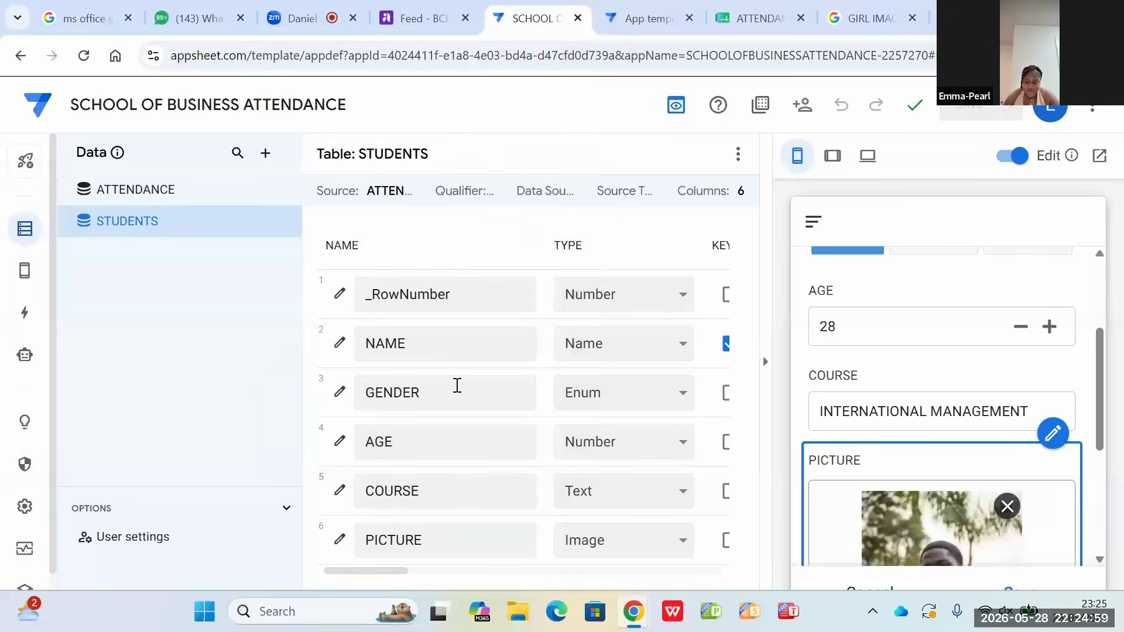
Step: Review the completed student form from the name field through to the attached picture
scroll(1096, 557, "down", 3)
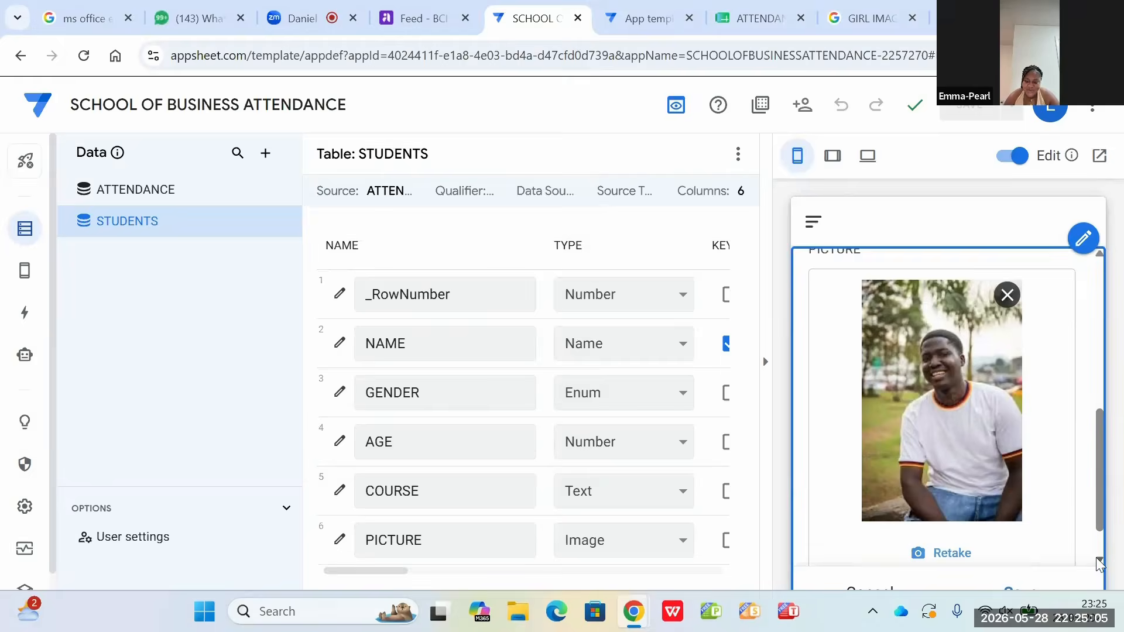
scroll(1096, 557, "down", 1)
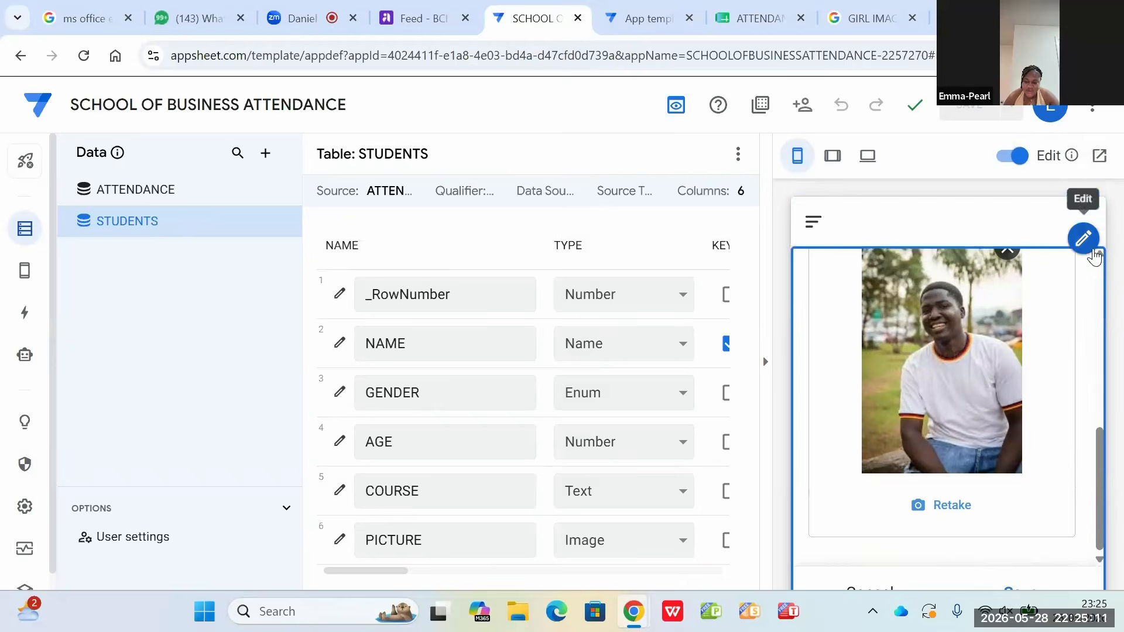
scroll(1098, 257, "up", 1)
scroll(1098, 258, "up", 6)
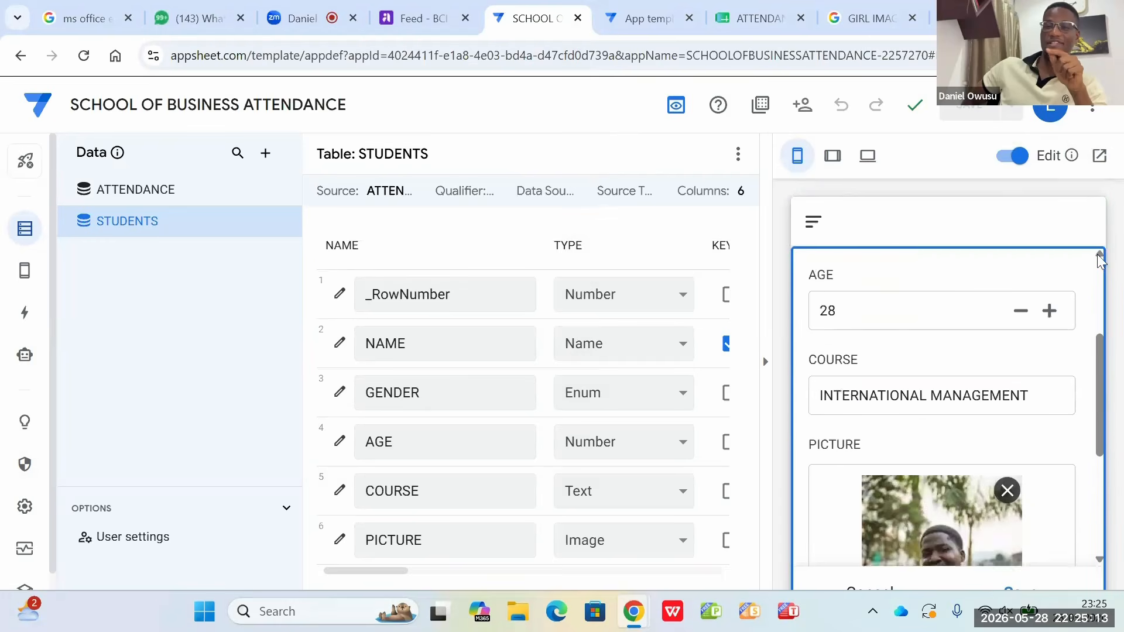
scroll(1098, 257, "up", 1)
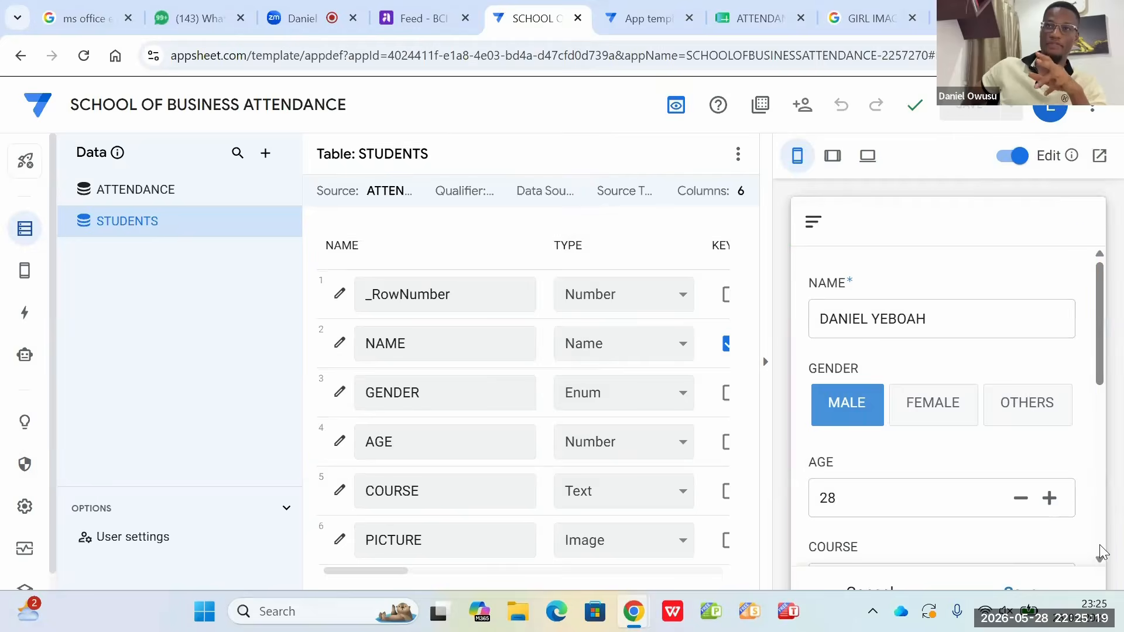
mouse_move(1103, 553)
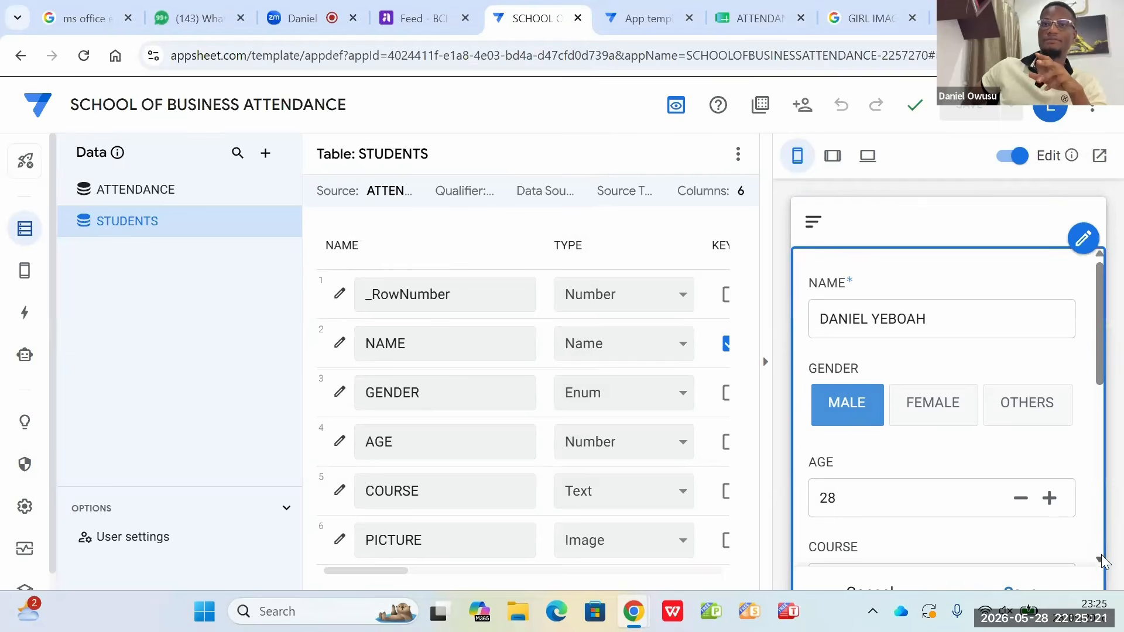
scroll(1103, 561, "down", 5)
scroll(12, 389, "down", 1)
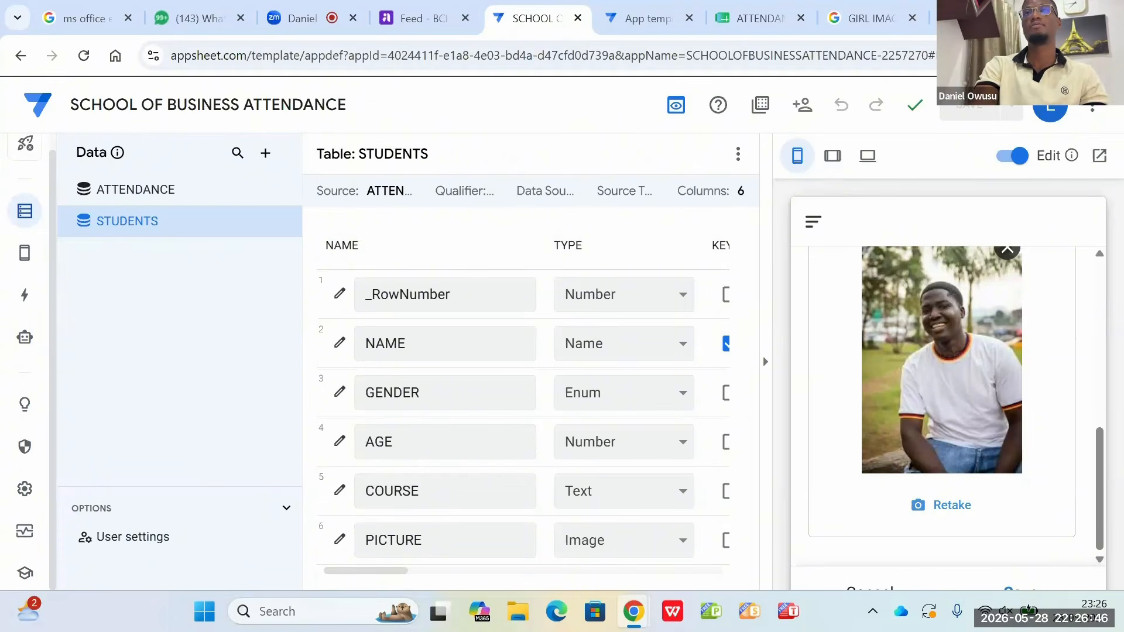
Step: Reduce the browser's page zoom to 80% so the whole form preview fits
left_click(1107, 56)
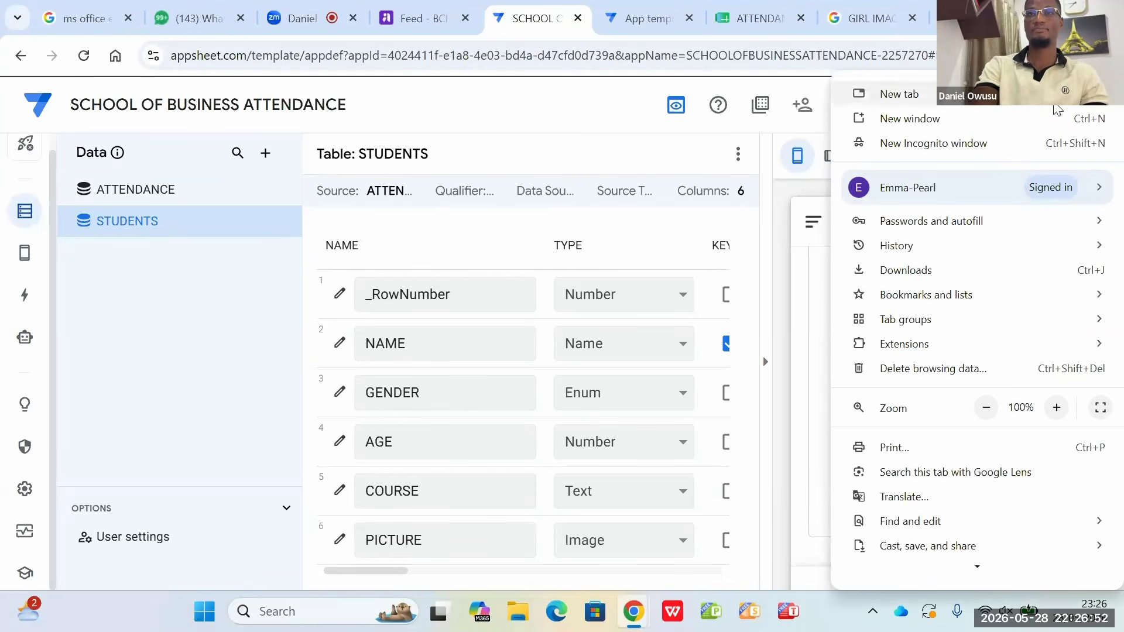
left_click(989, 411)
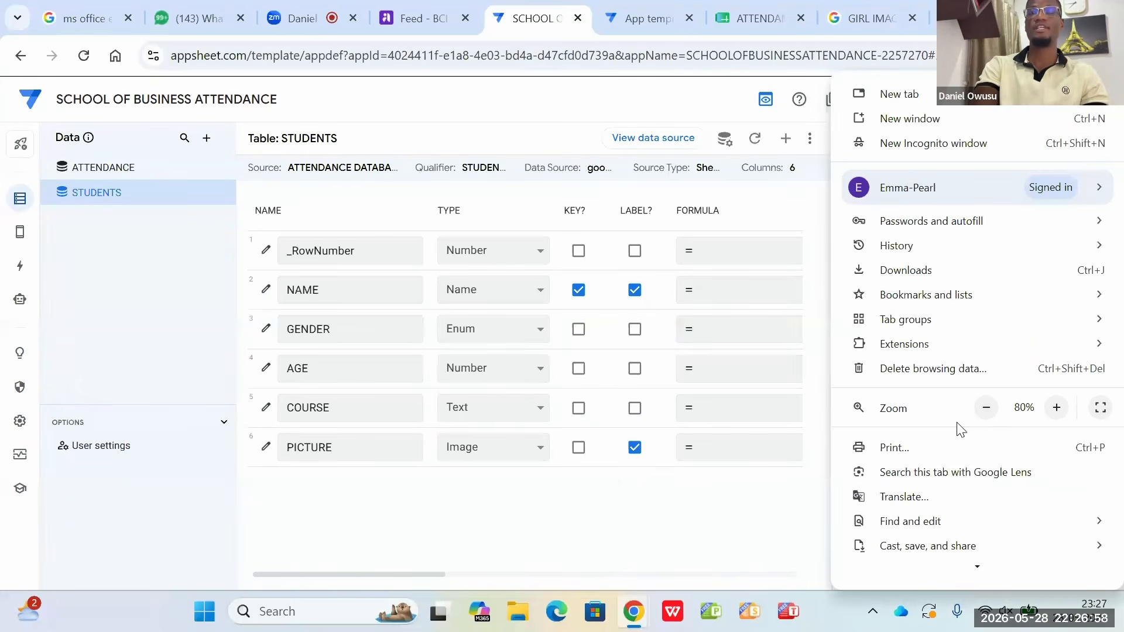
left_click(754, 538)
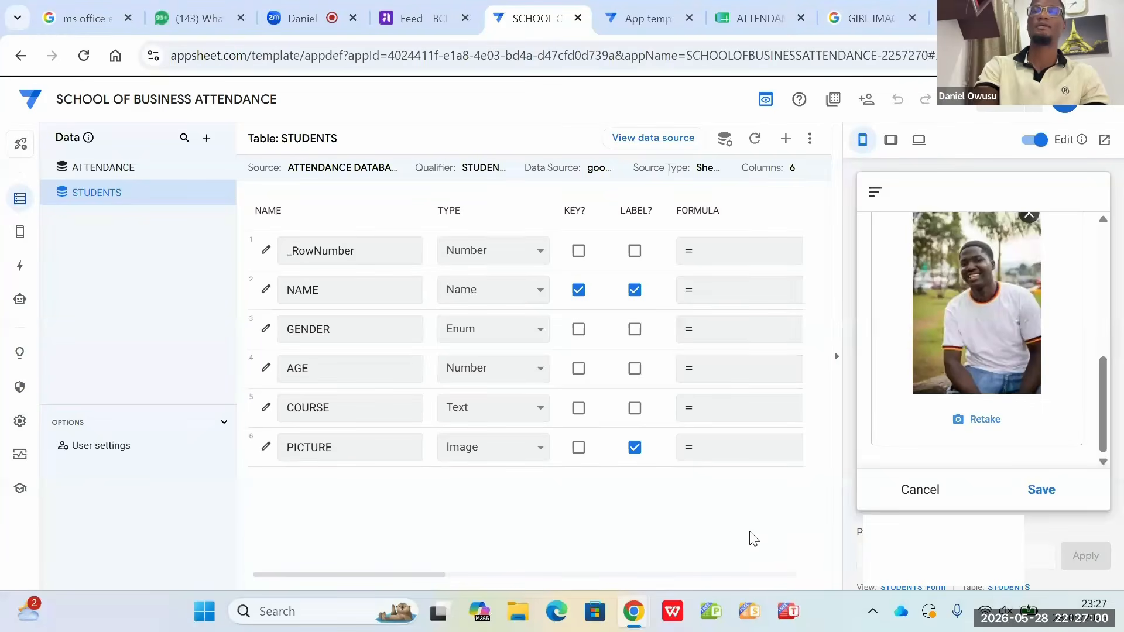
Step: Save the male student's record and open the STUDENTS view in the app preview
left_click(1041, 491)
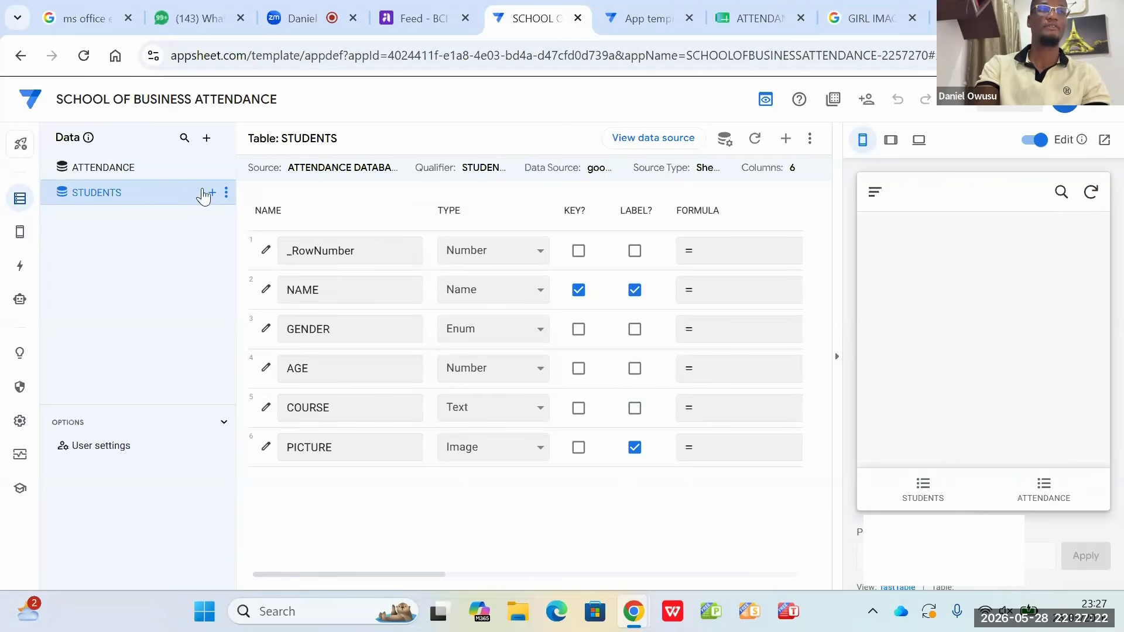
left_click(920, 488)
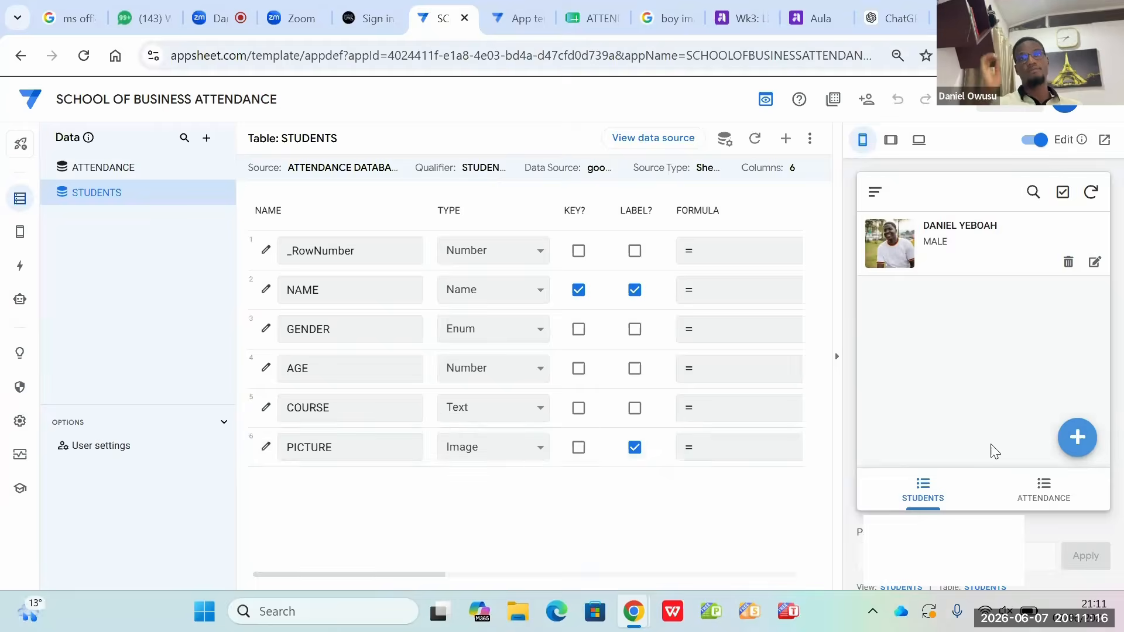
Step: Start a new student record in the app preview, enter the student's full name and set the gender to FEMALE
left_click(1079, 448)
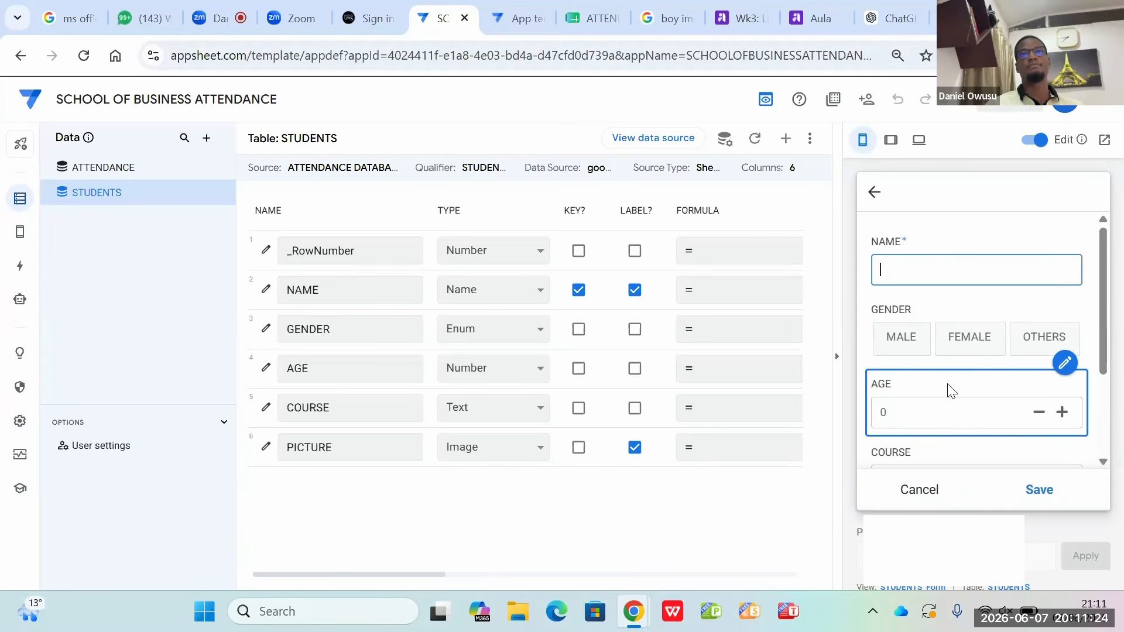
type("g")
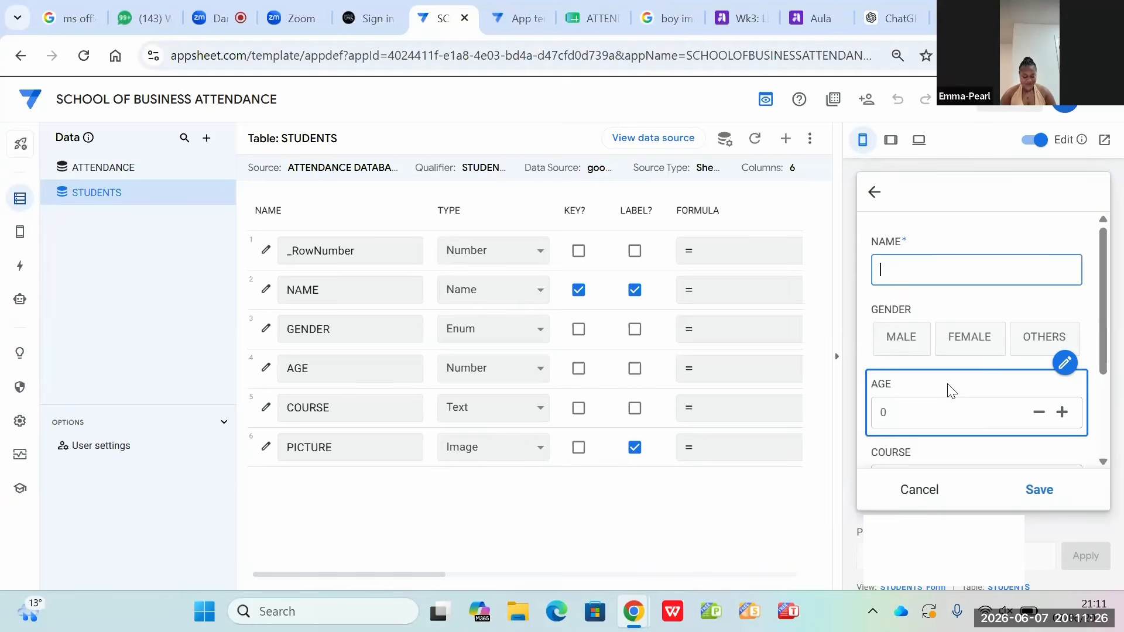
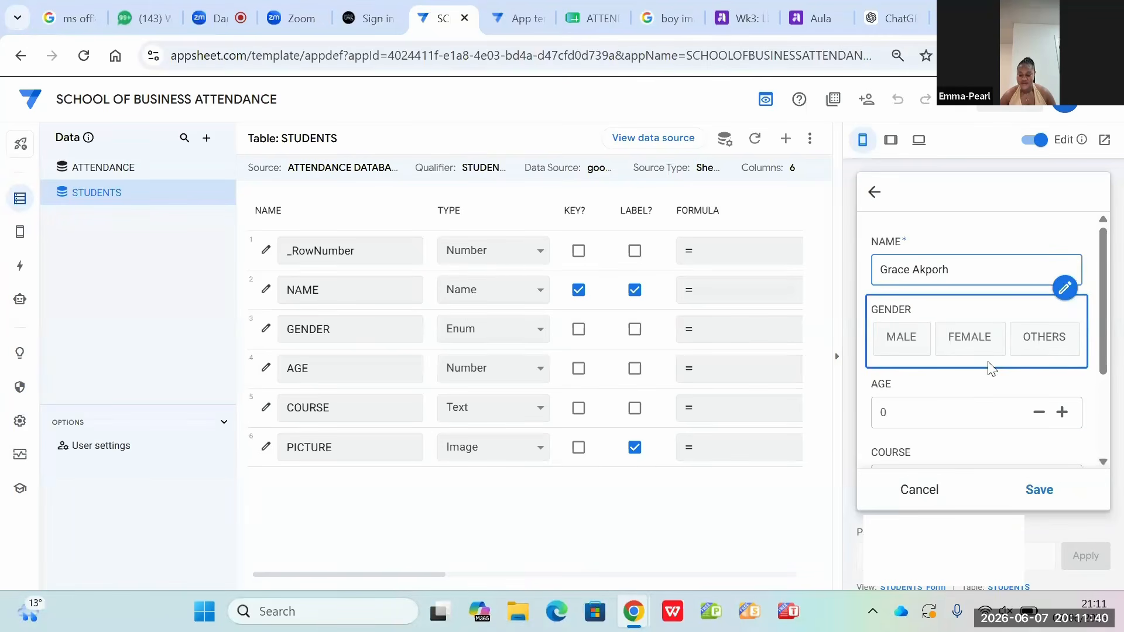
left_click(963, 338)
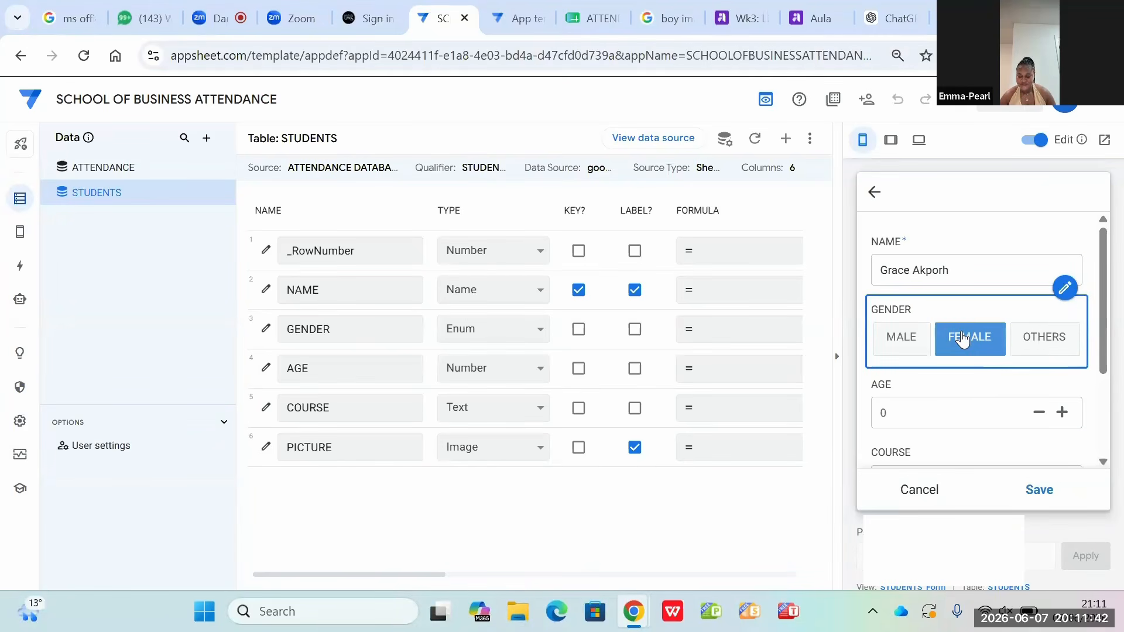
Step: Attach the STUDENT FM 2 image from the Downloads folder as the student's picture and save the record
left_click(1103, 462)
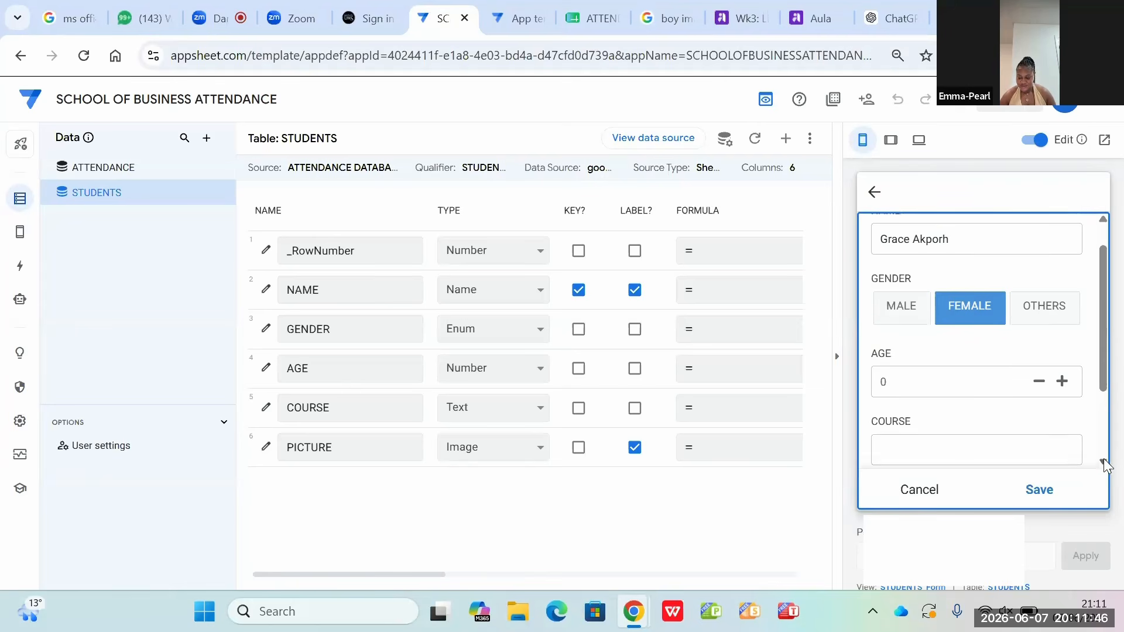
left_click(1103, 462)
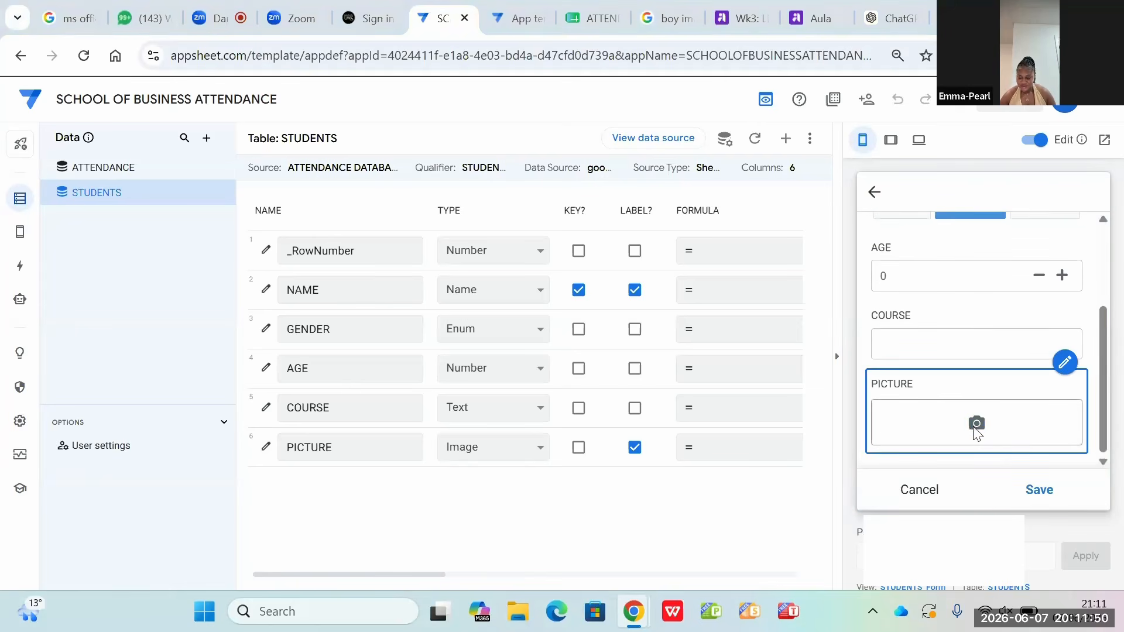
left_click(975, 425)
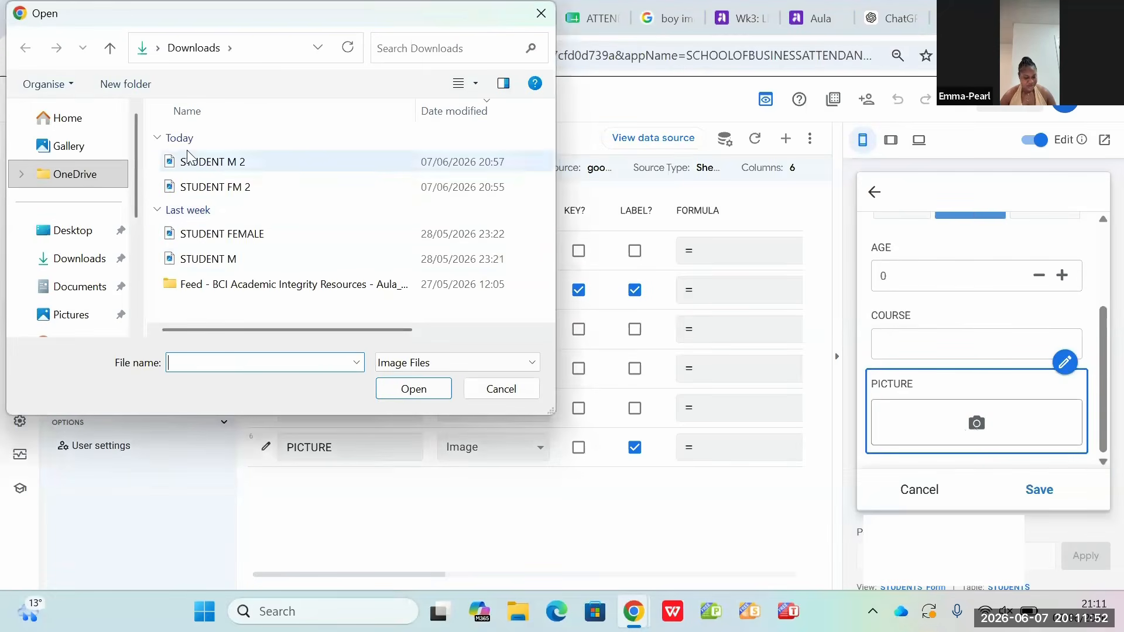
left_click(237, 188)
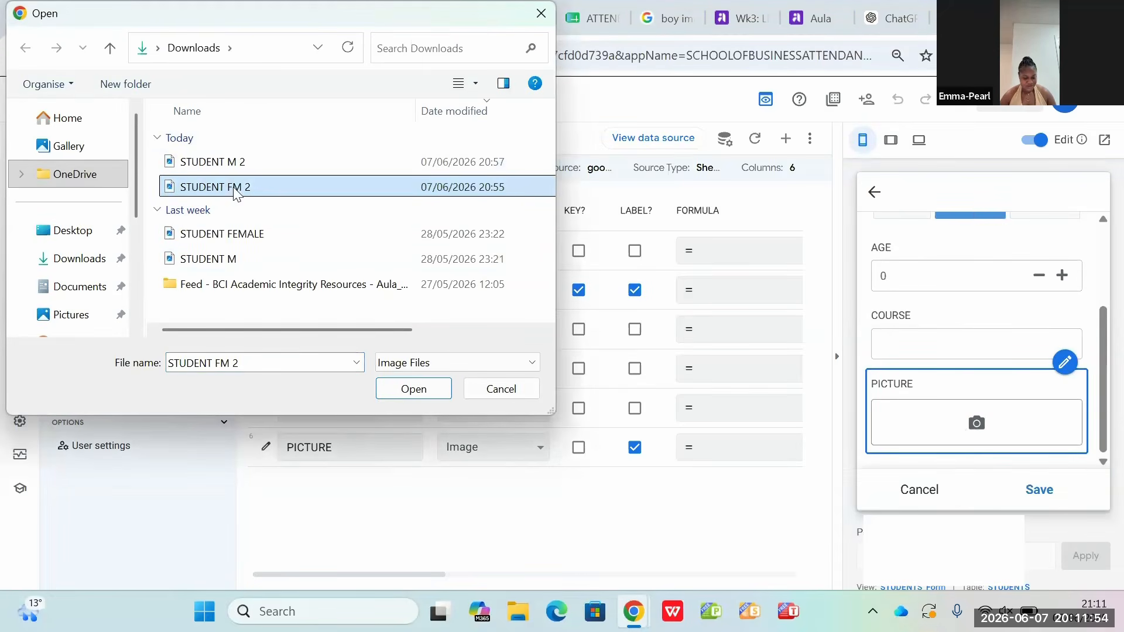
left_click(417, 390)
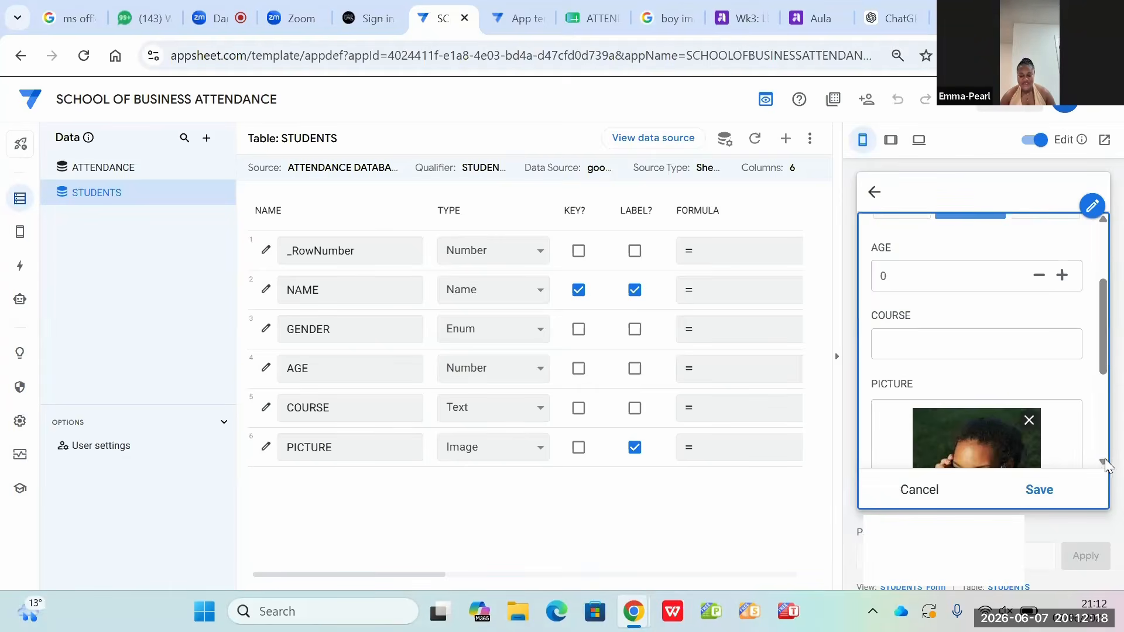
left_click(1104, 462)
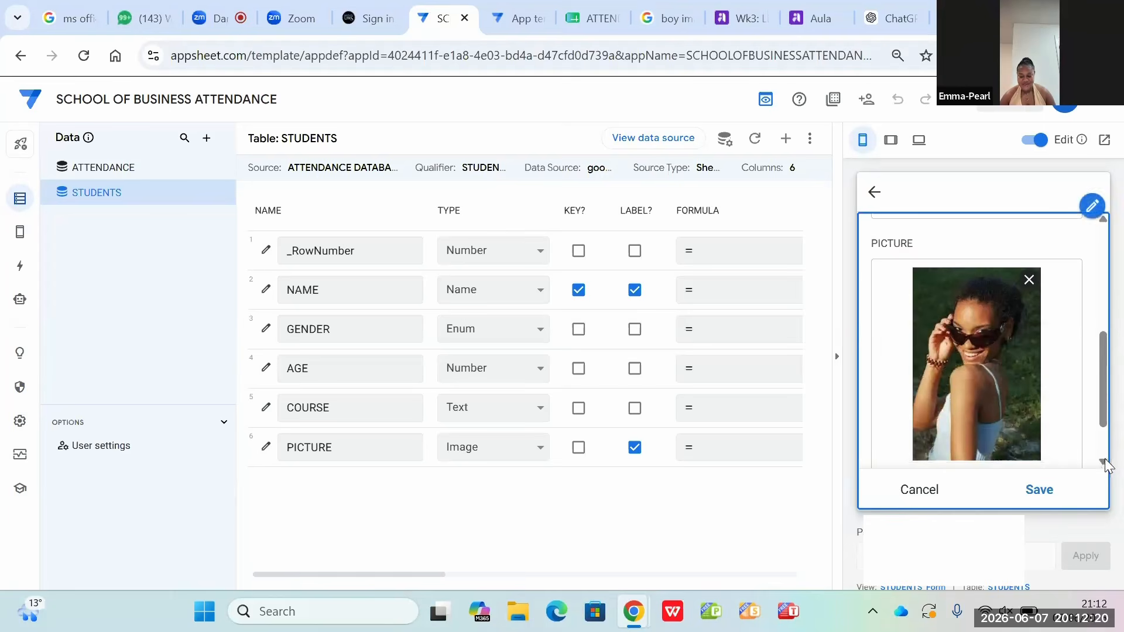
left_click(1039, 491)
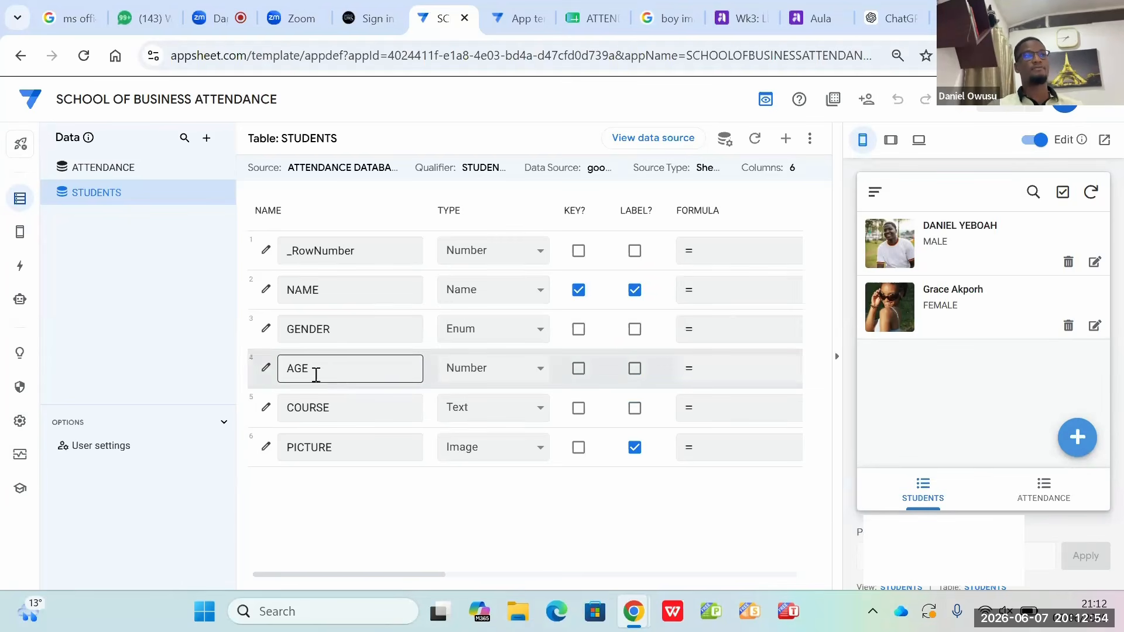
Step: Make the AGE column of the STUDENTS table a required field in its data validity settings
left_click(267, 369)
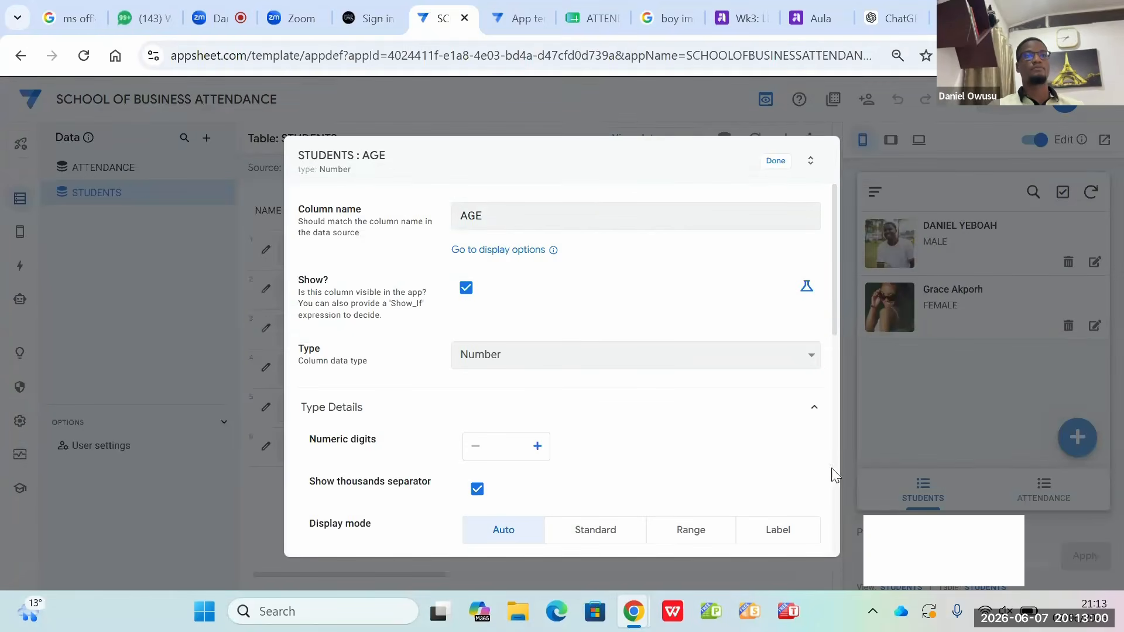
scroll(833, 521, "down", 3)
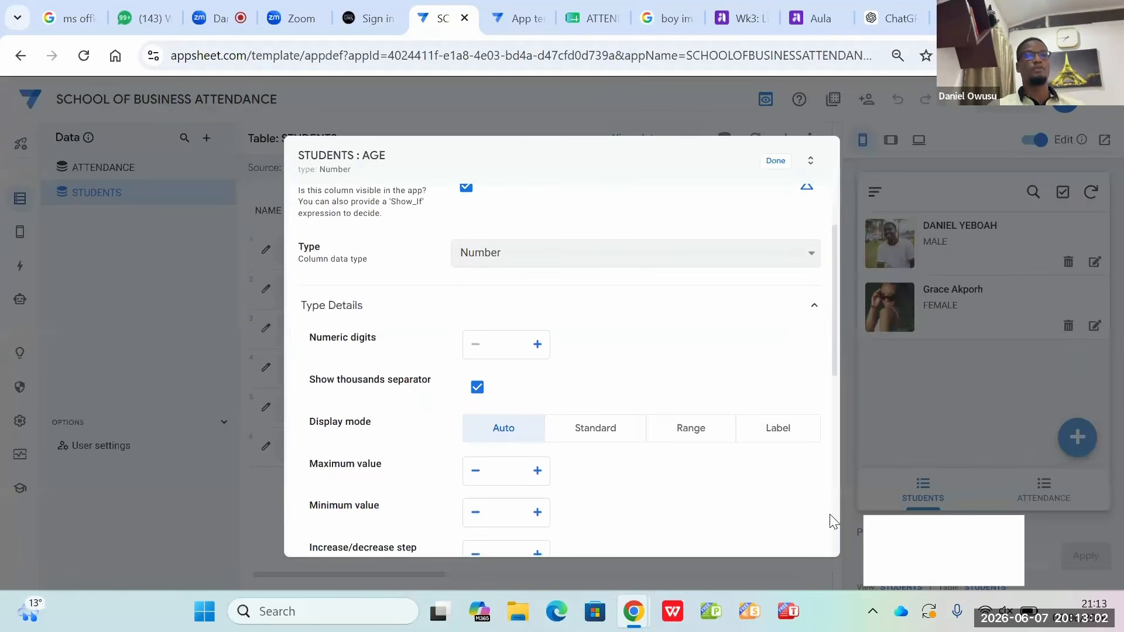
scroll(833, 521, "down", 1)
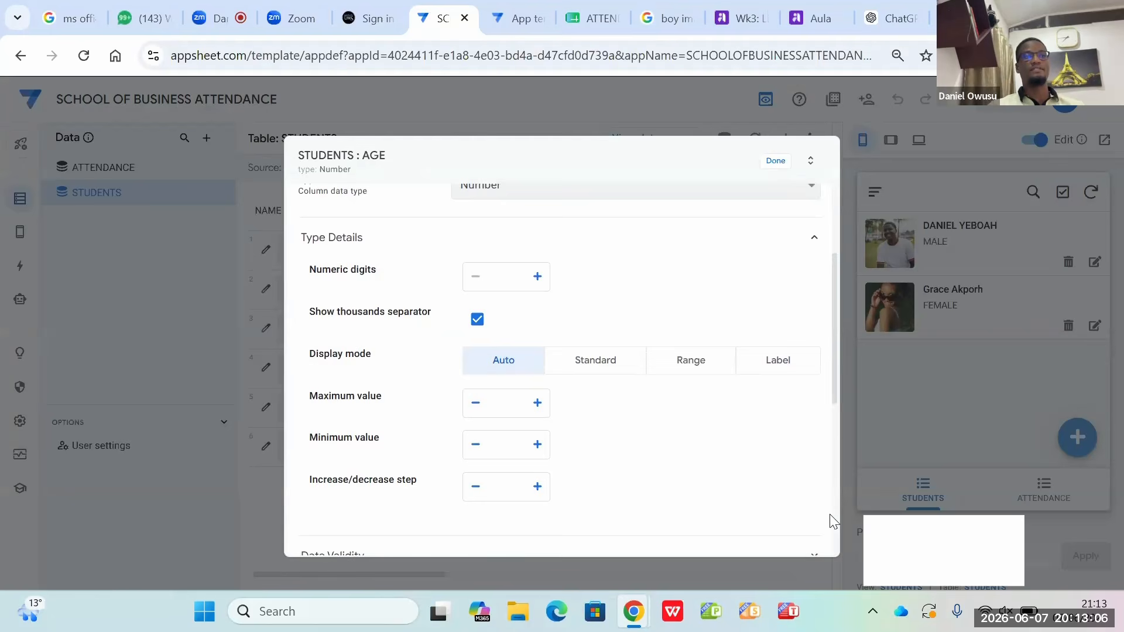
scroll(833, 521, "down", 5)
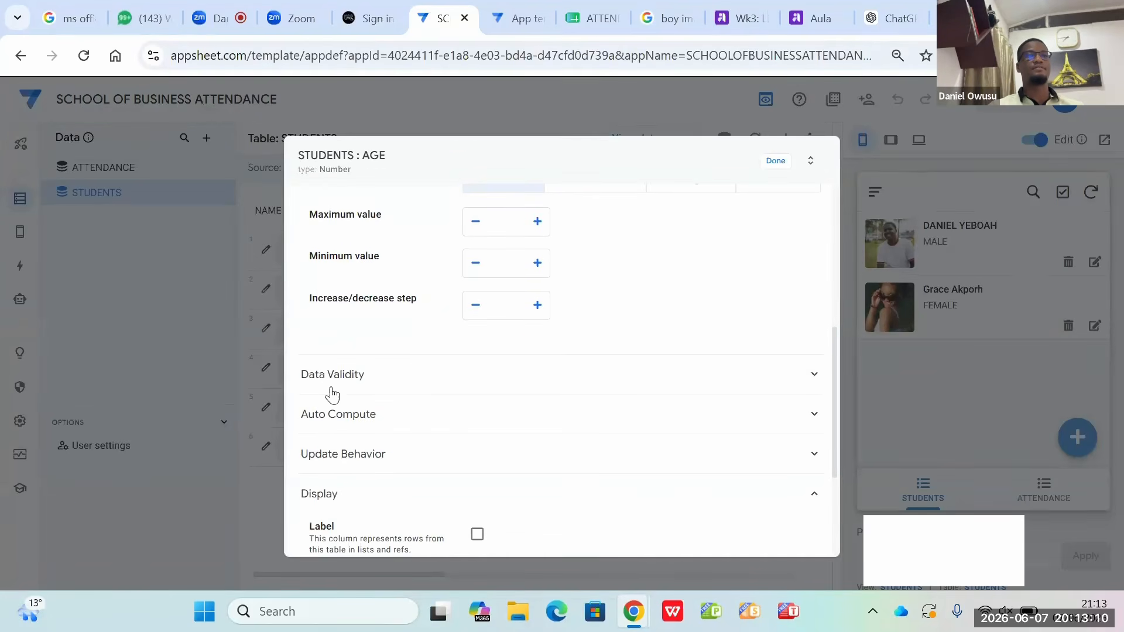
left_click(355, 379)
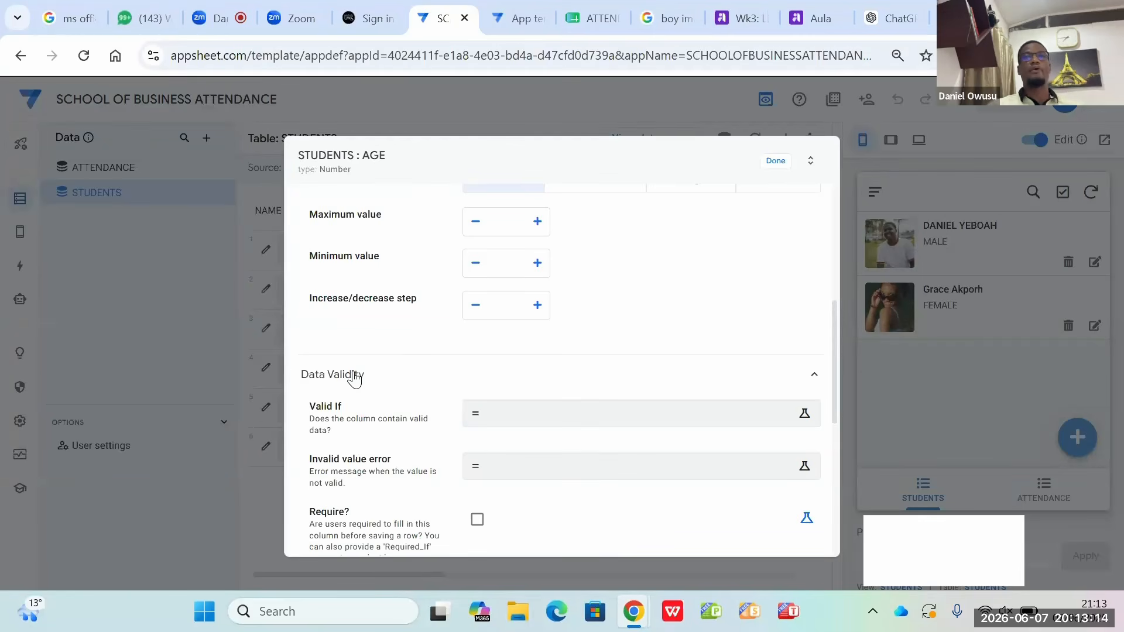
left_click(477, 520)
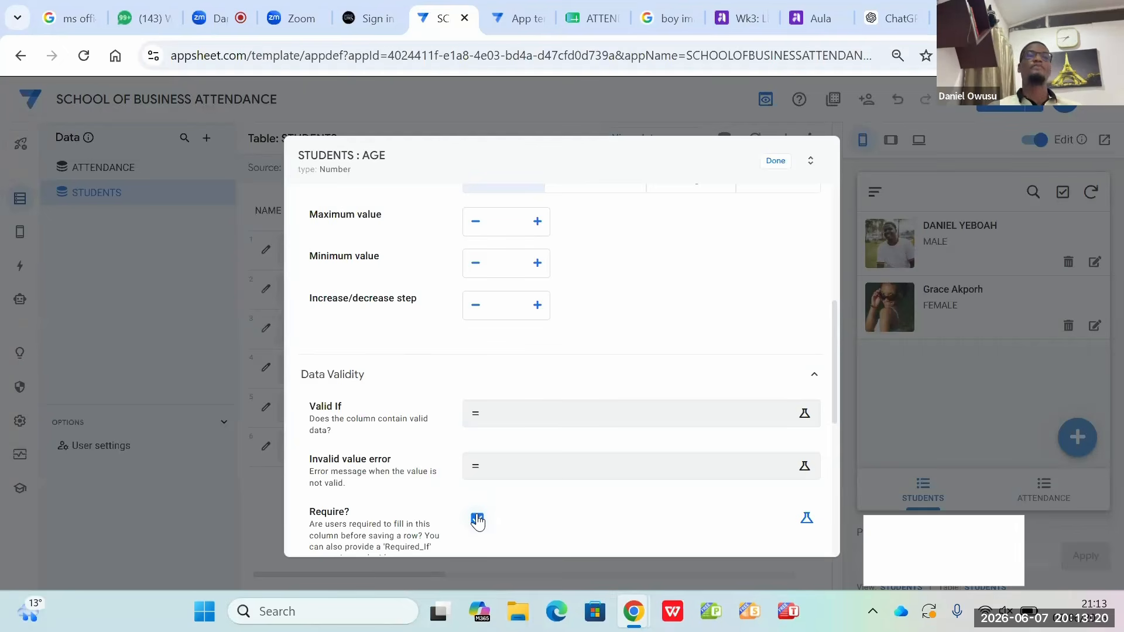
scroll(477, 520, "down", 3)
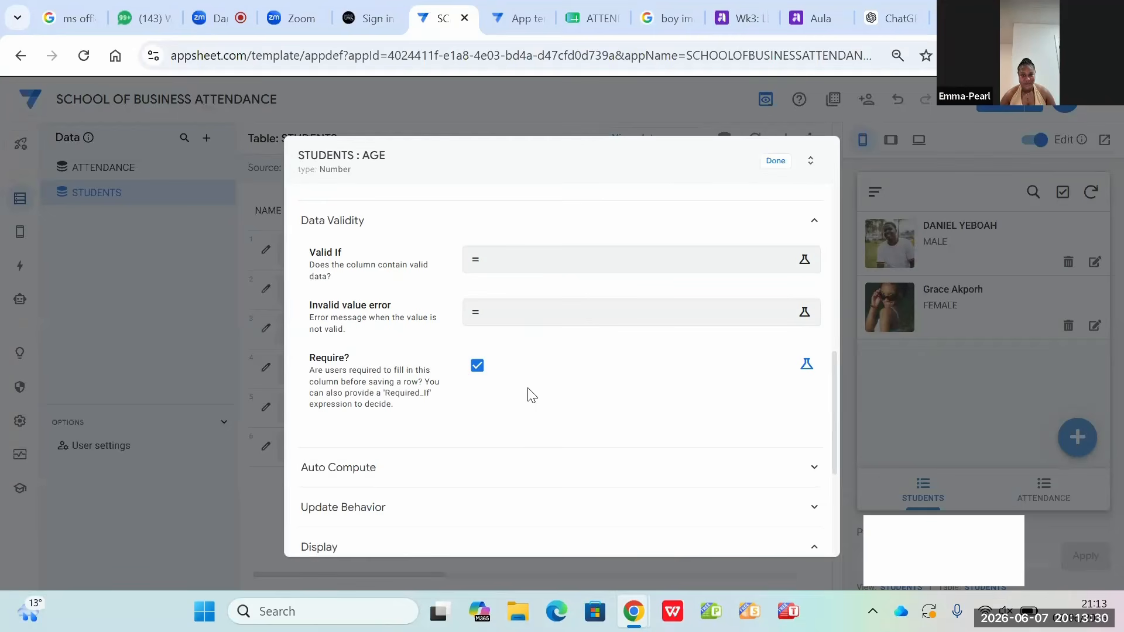
left_click(775, 167)
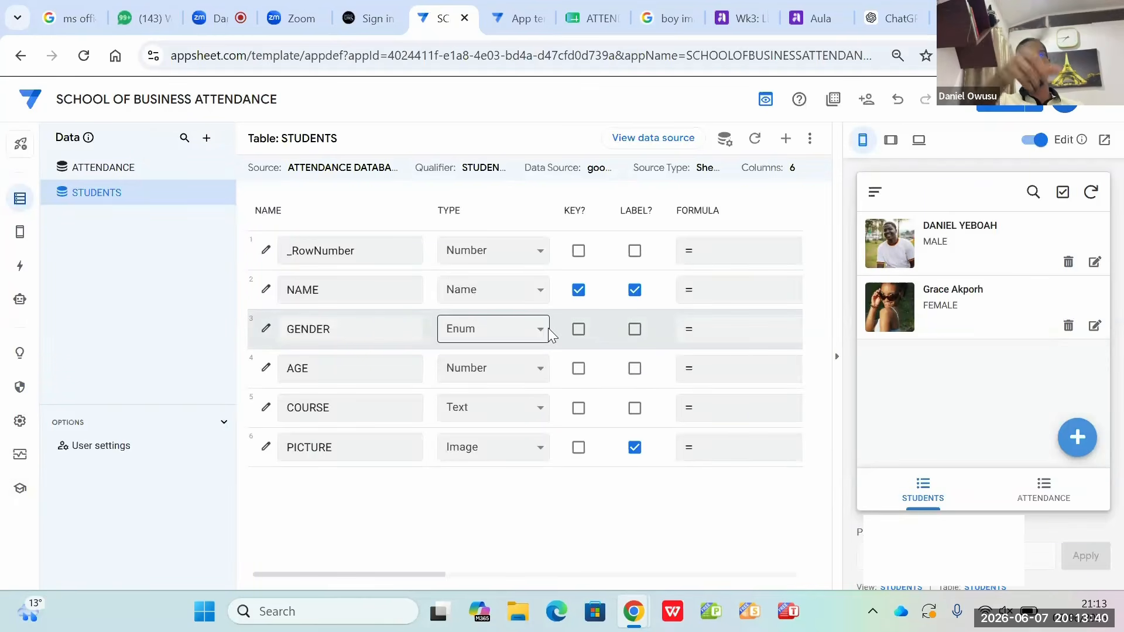
Step: Reopen the female student's record for editing in the app preview and set the age to 22
left_click(1095, 326)
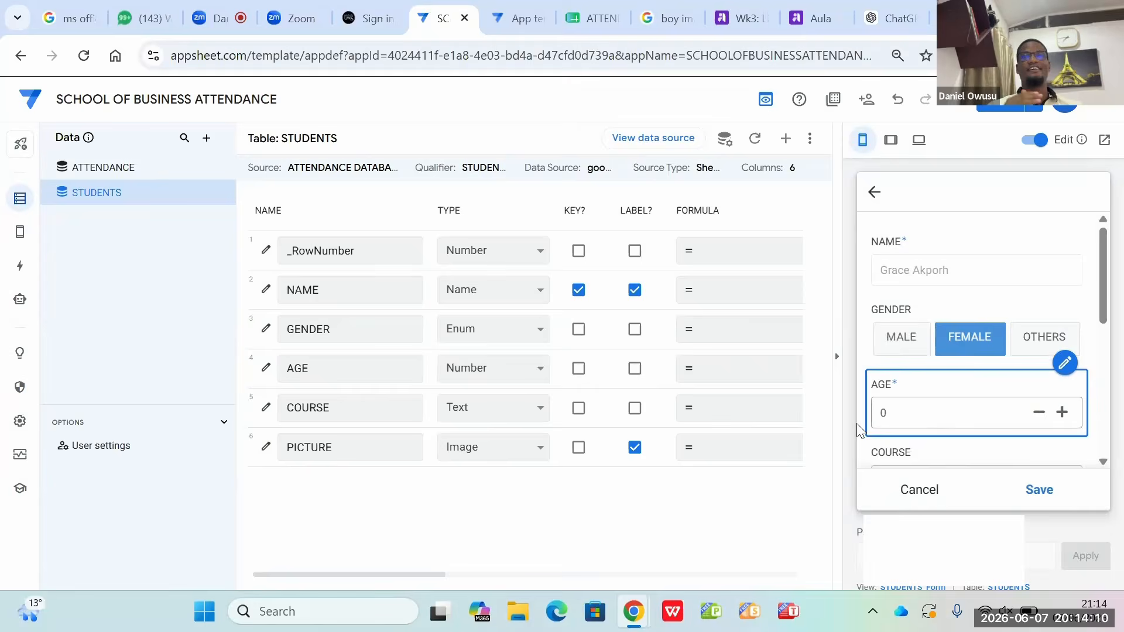
left_click(921, 412)
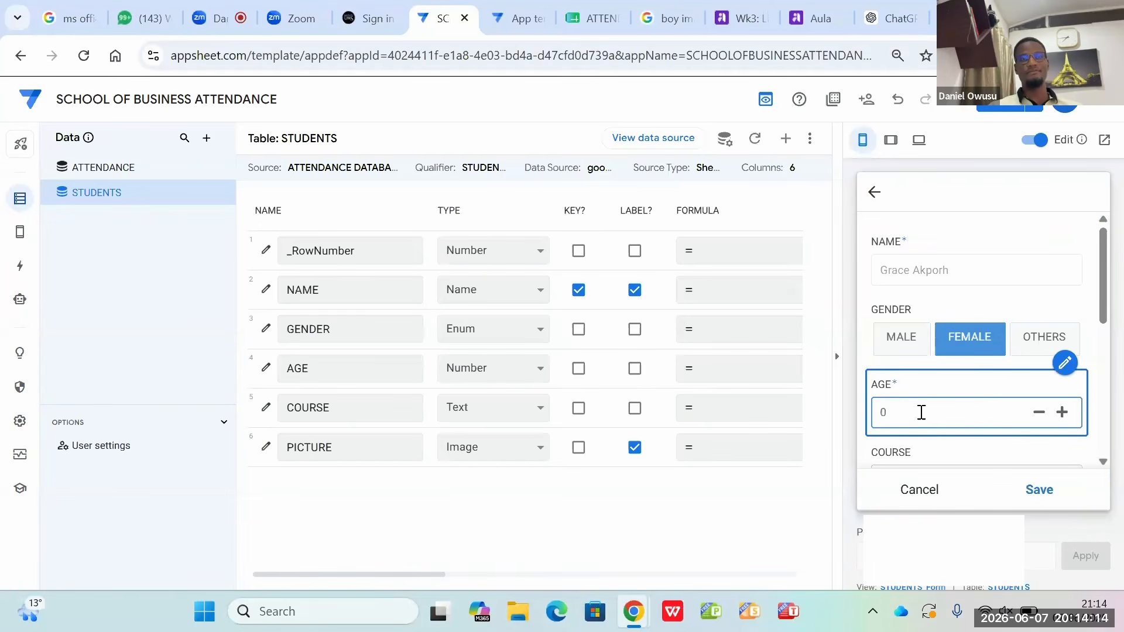
type("22")
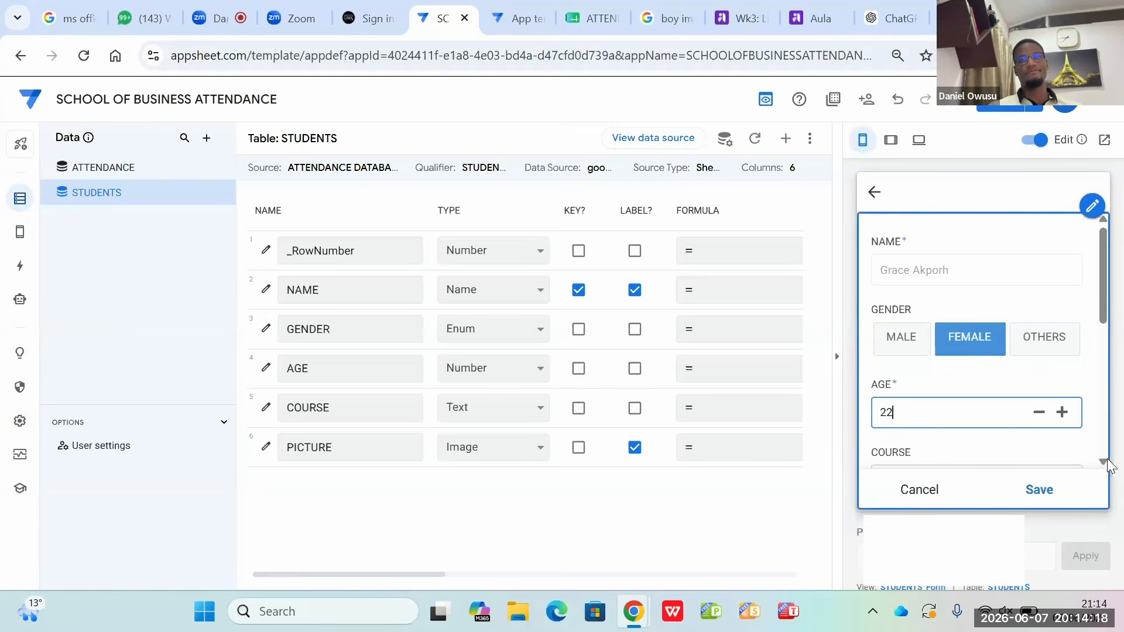
Step: Enter International Management as the female student's course and save the edited record
scroll(1098, 465, "down", 1)
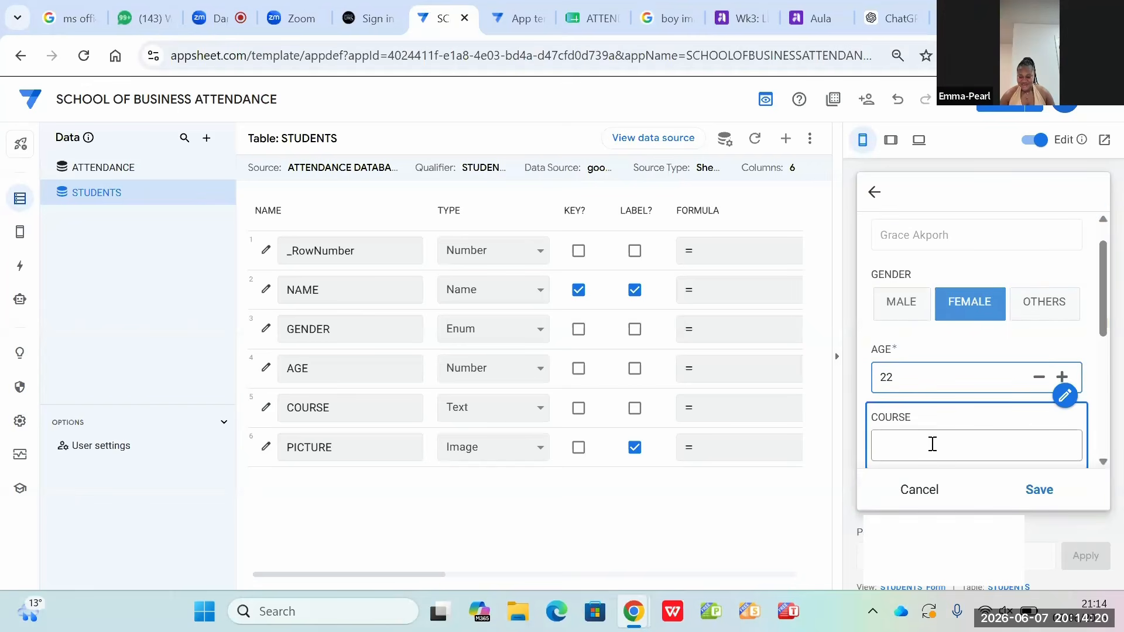
left_click(888, 446)
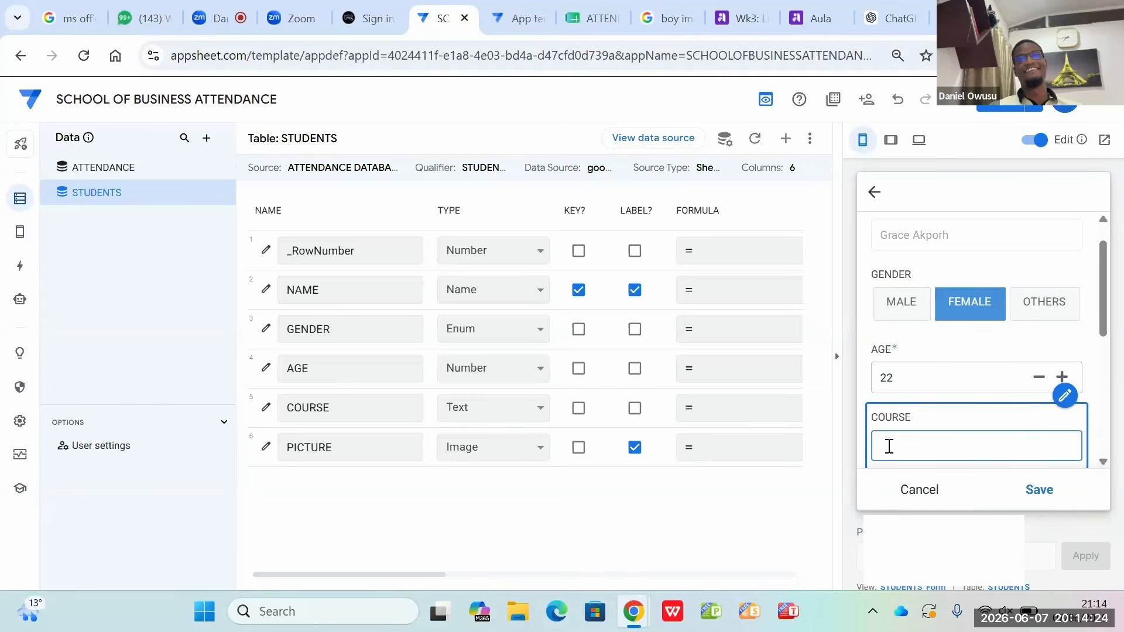
type("I")
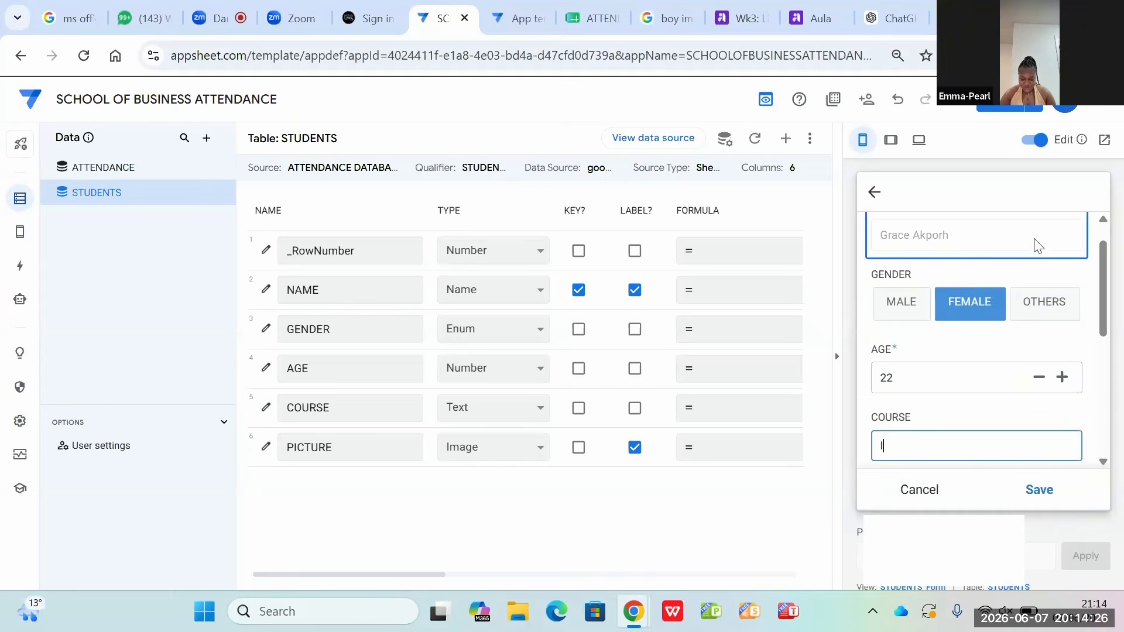
type("nternational")
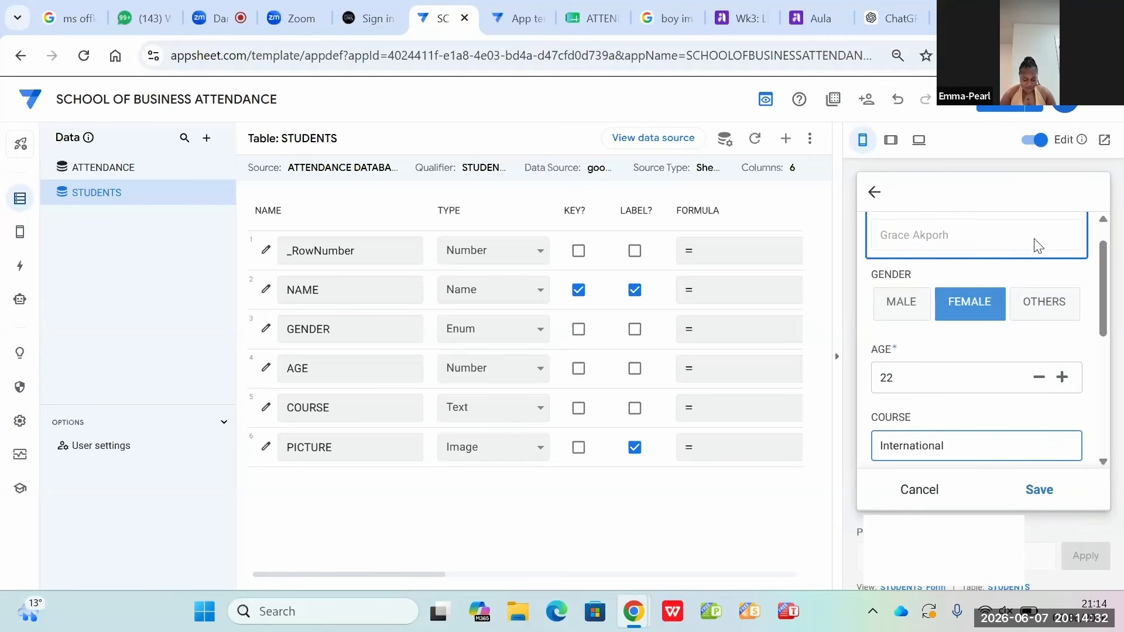
type(" Management")
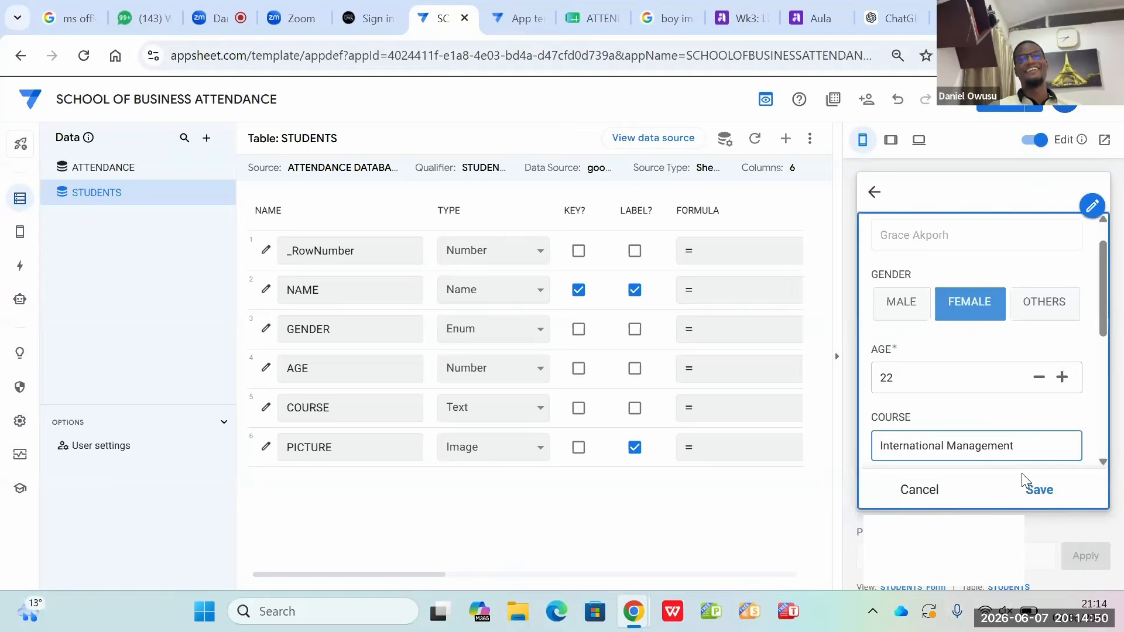
left_click(1037, 491)
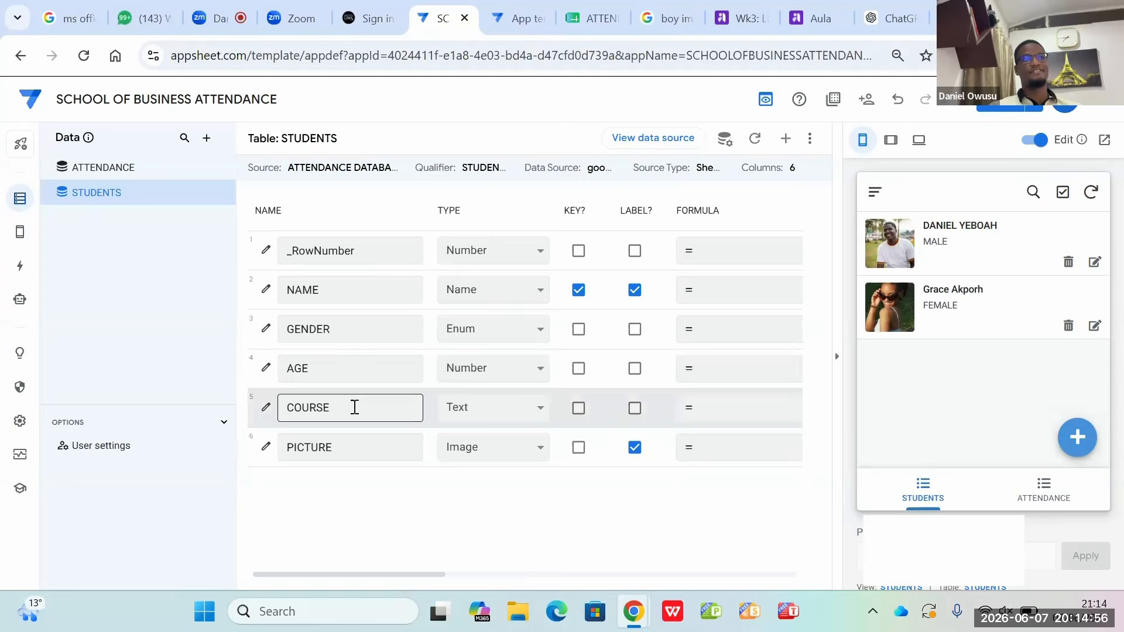
Step: Set the app formula of the STUDENTS table's COURSE column to "International Management" and save the column settings
left_click(267, 406)
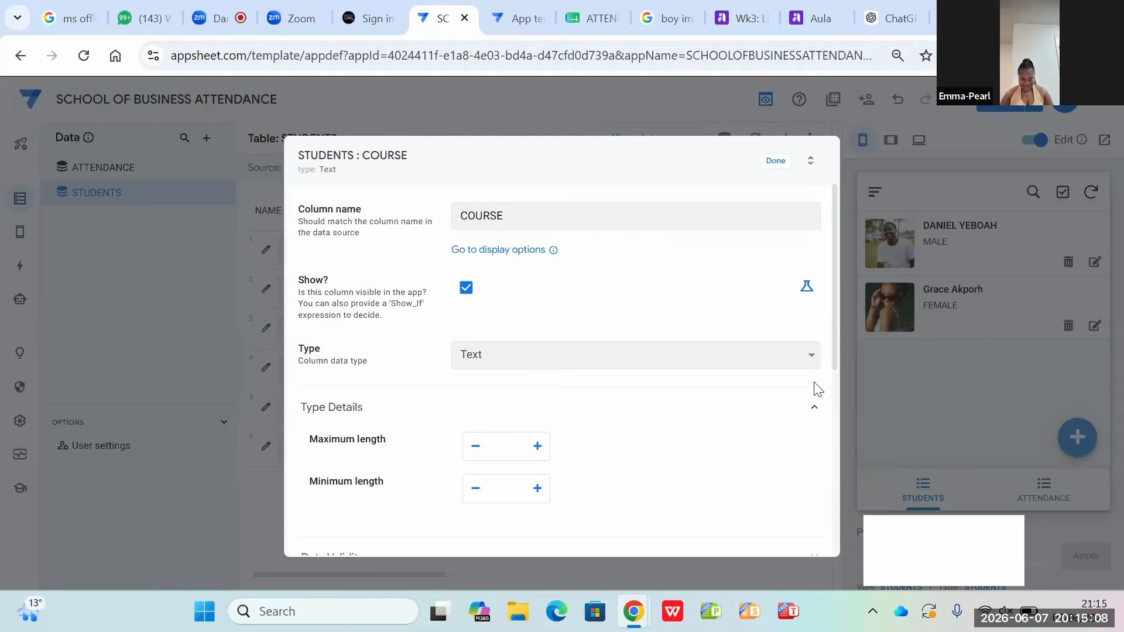
scroll(831, 441, "down", 4)
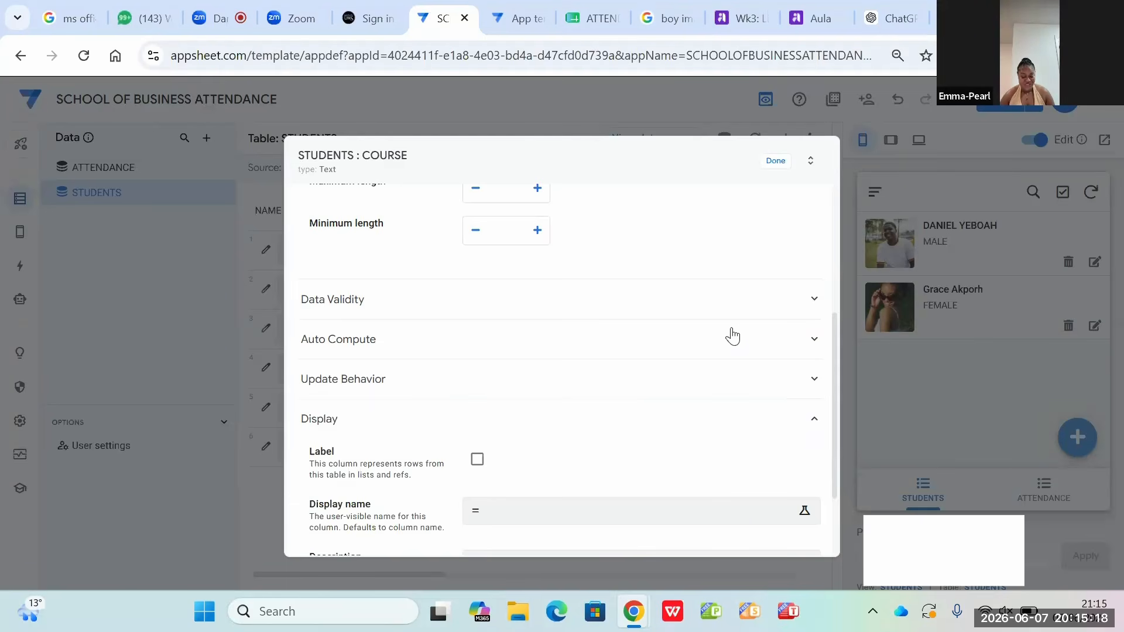
left_click(699, 345)
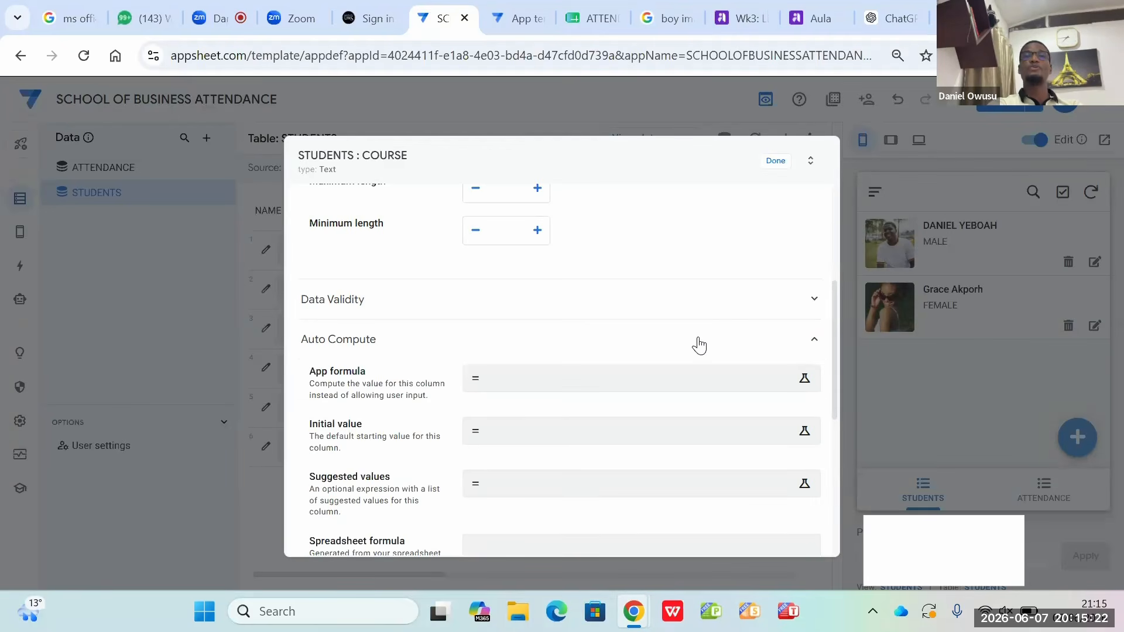
scroll(699, 345, "down", 3)
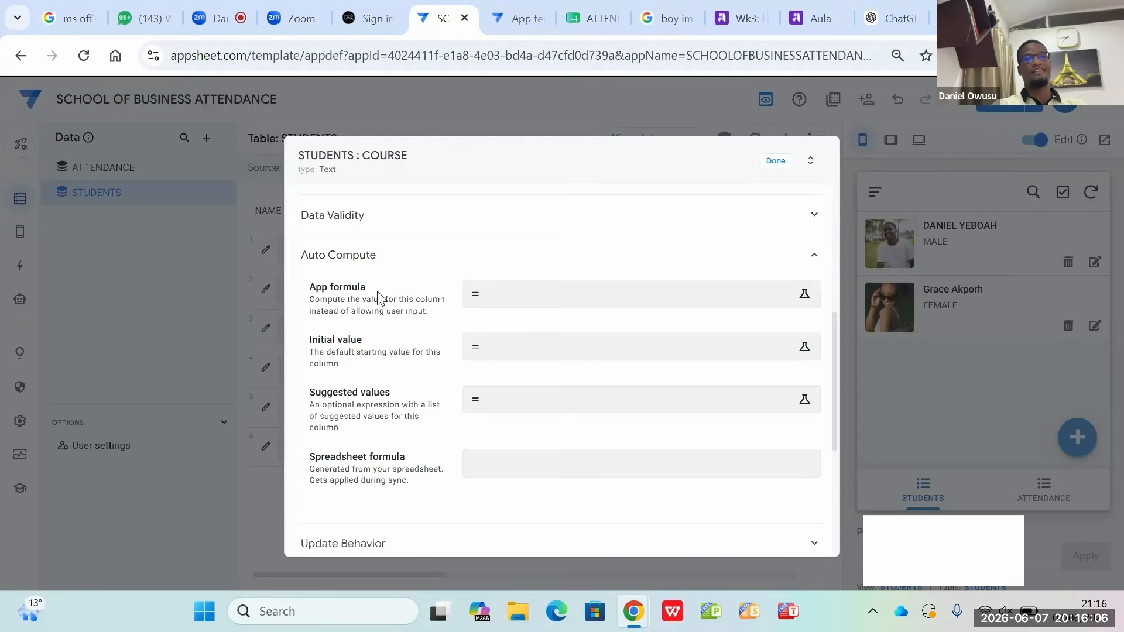
left_click(540, 297)
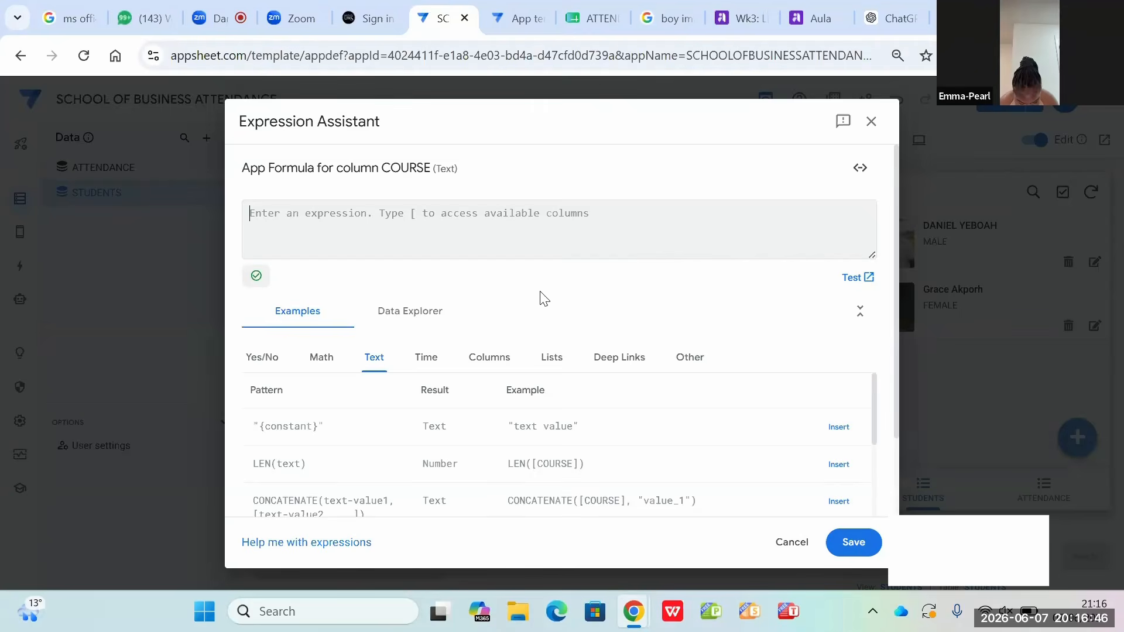
type("\"")
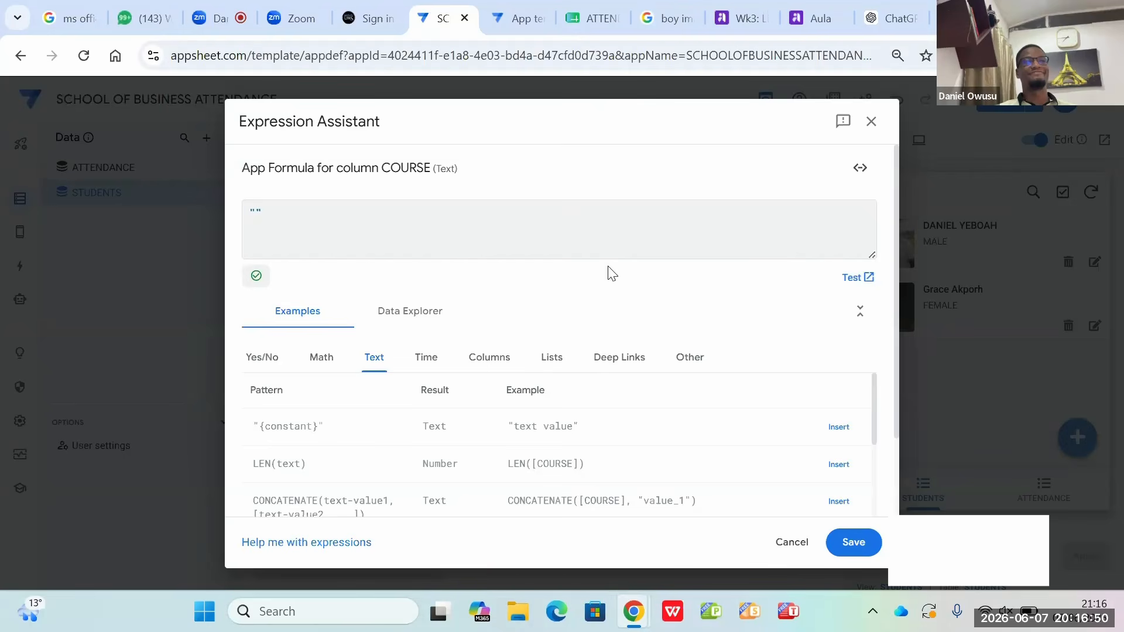
type("Int")
type("erna")
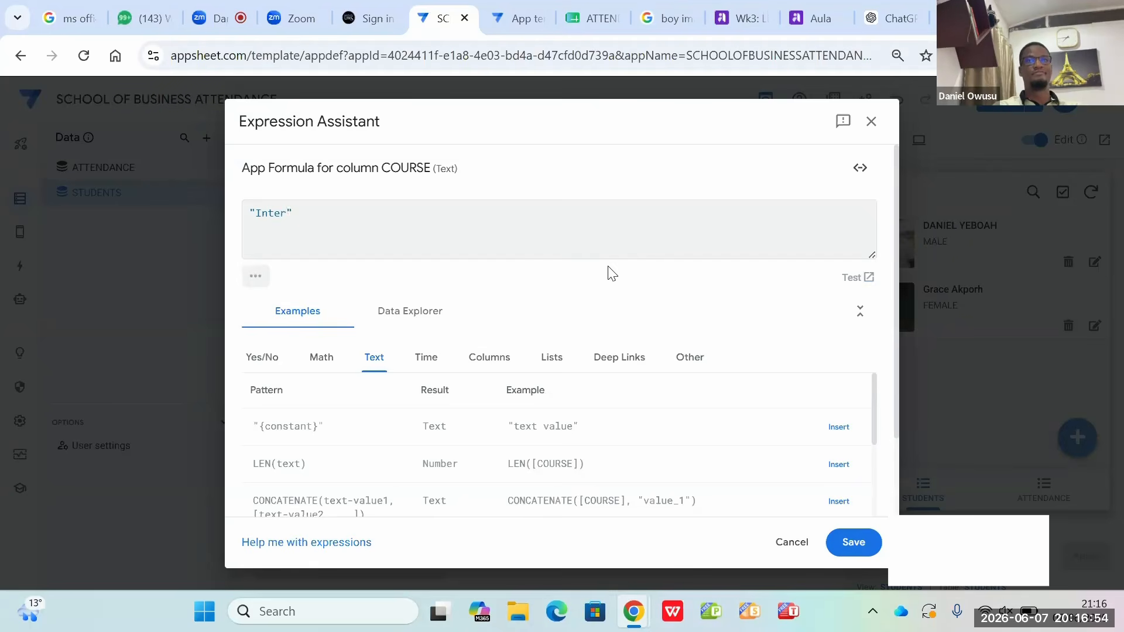
type("tional")
type("Manag")
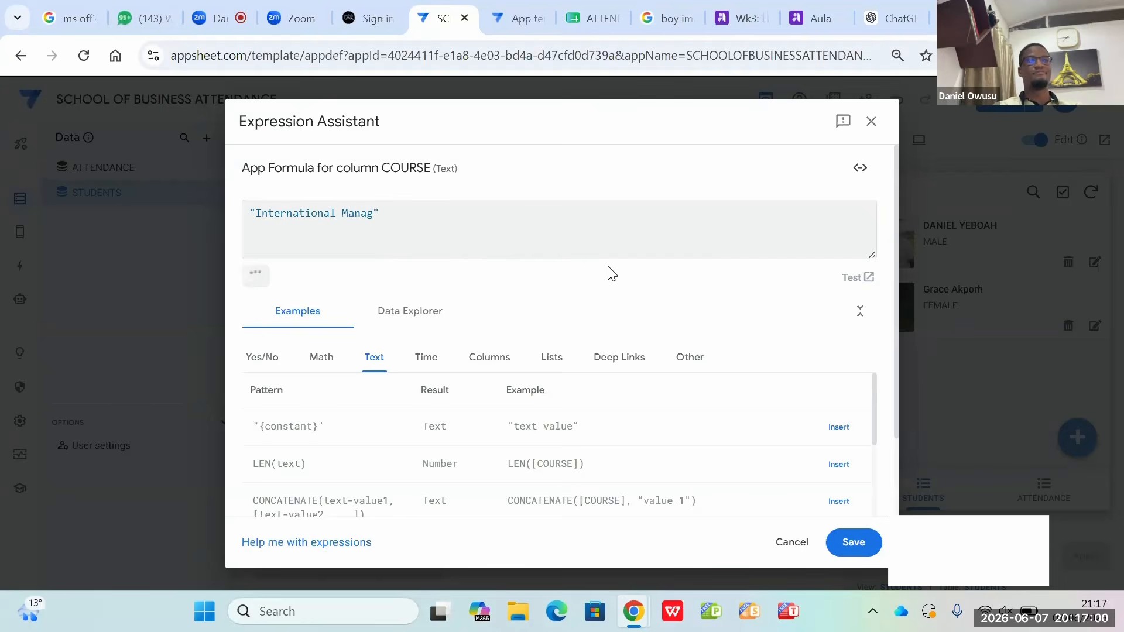
type("ement")
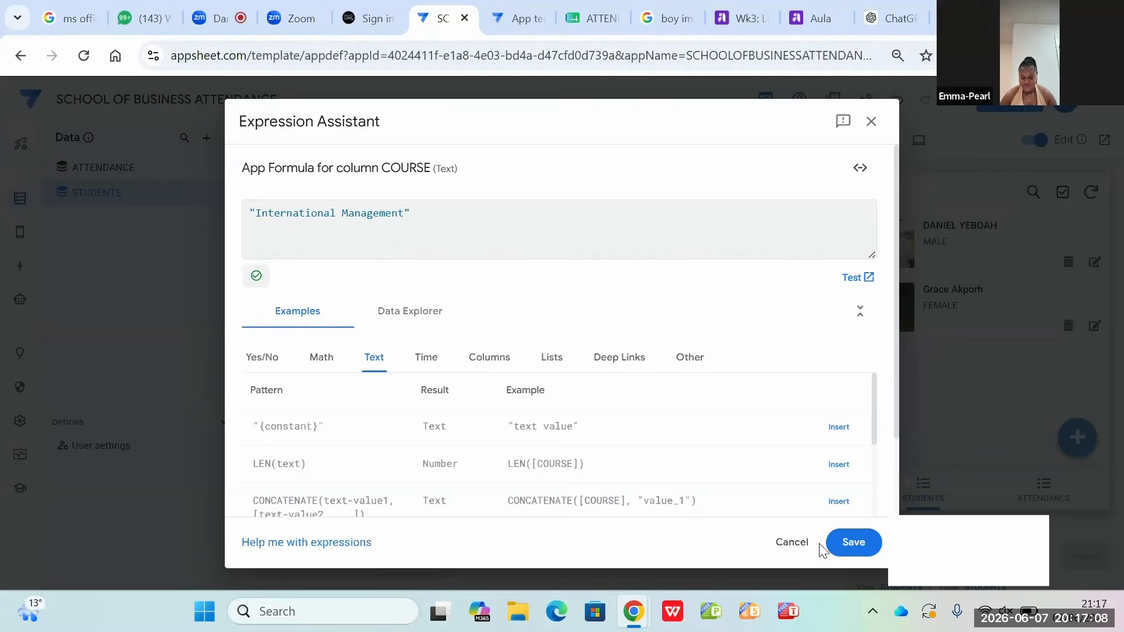
left_click(856, 550)
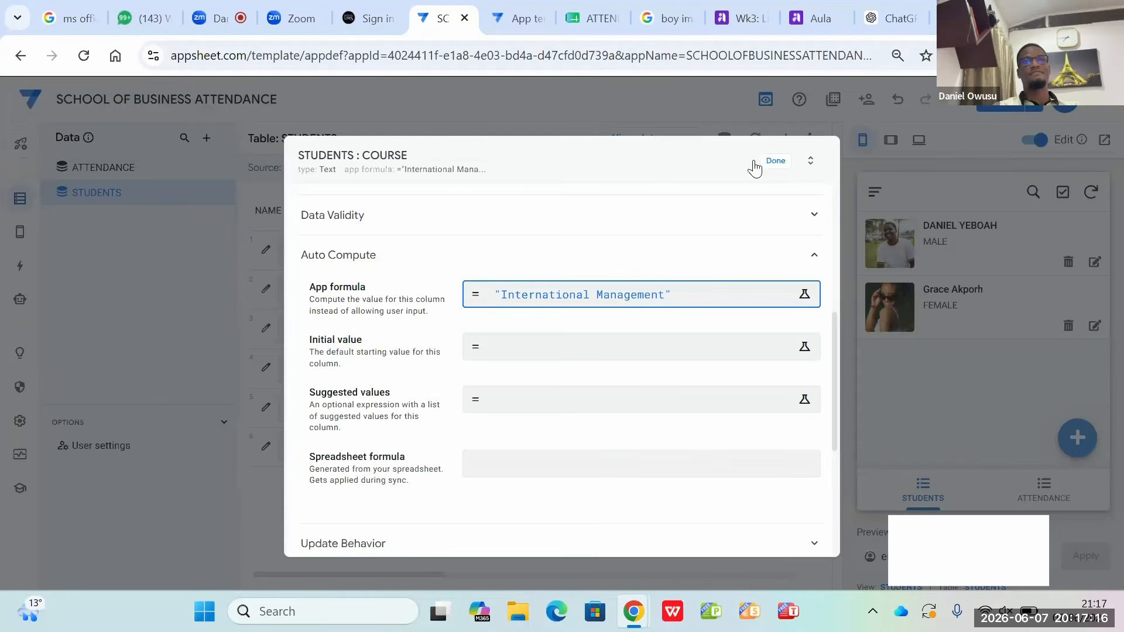
left_click(777, 162)
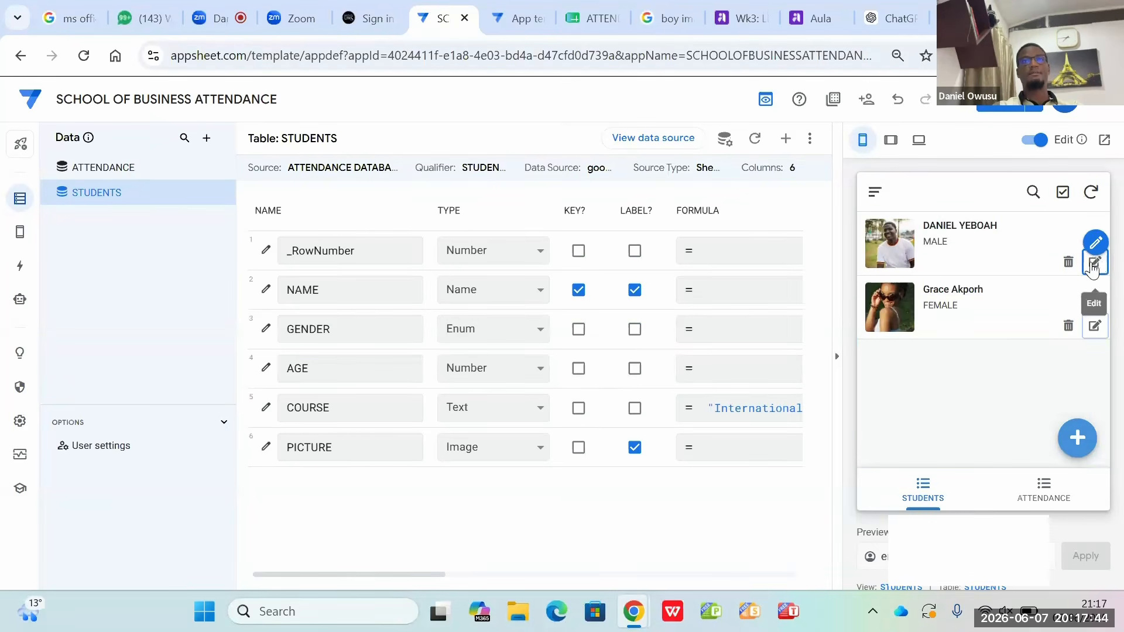
Step: Review the age and course details of both existing student records in the app preview
left_click(956, 234)
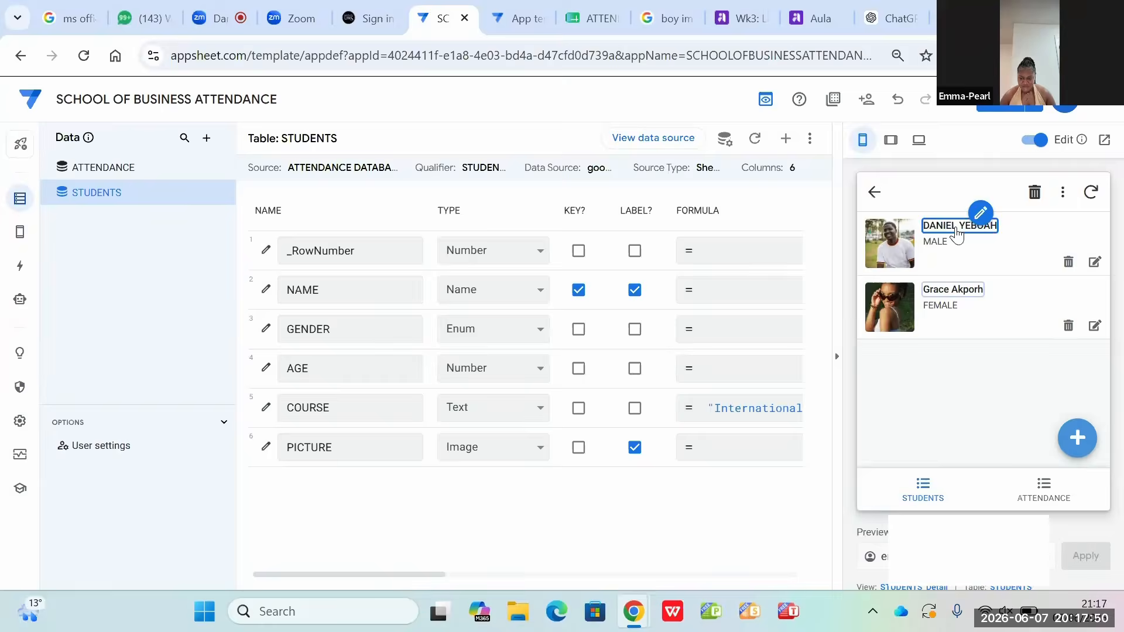
scroll(1023, 273, "down", 5)
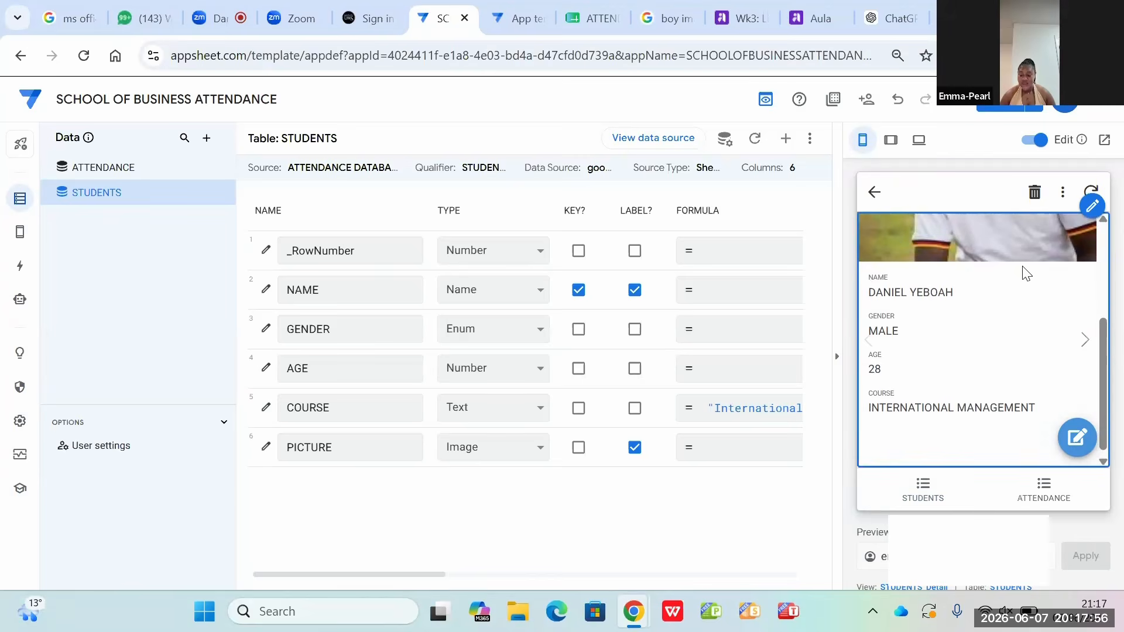
scroll(1023, 273, "up", 3)
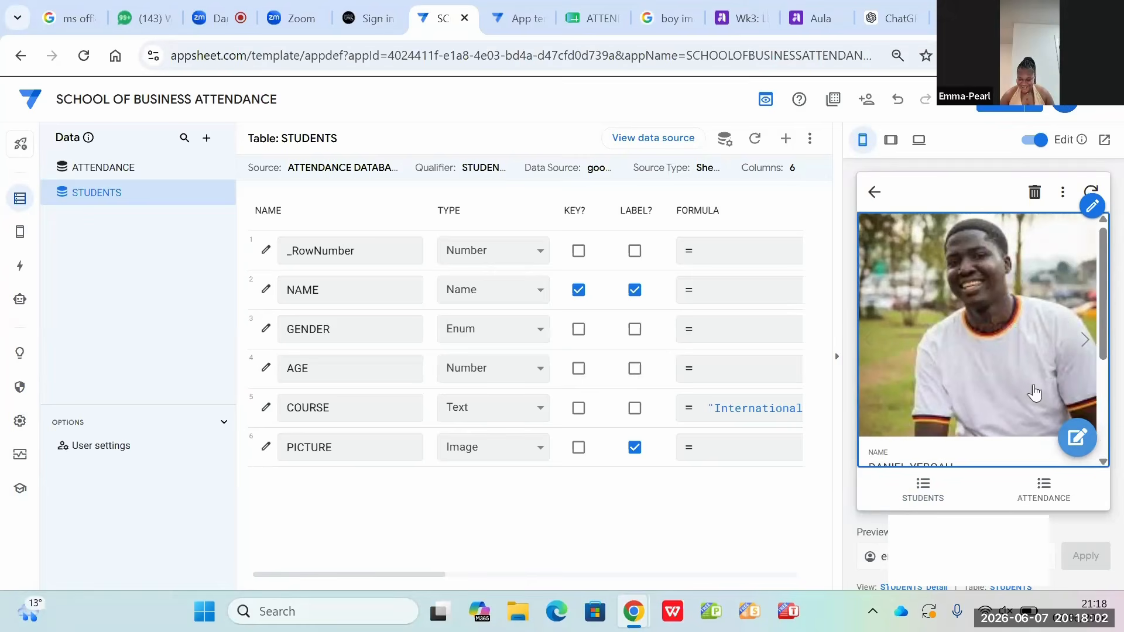
left_click(874, 193)
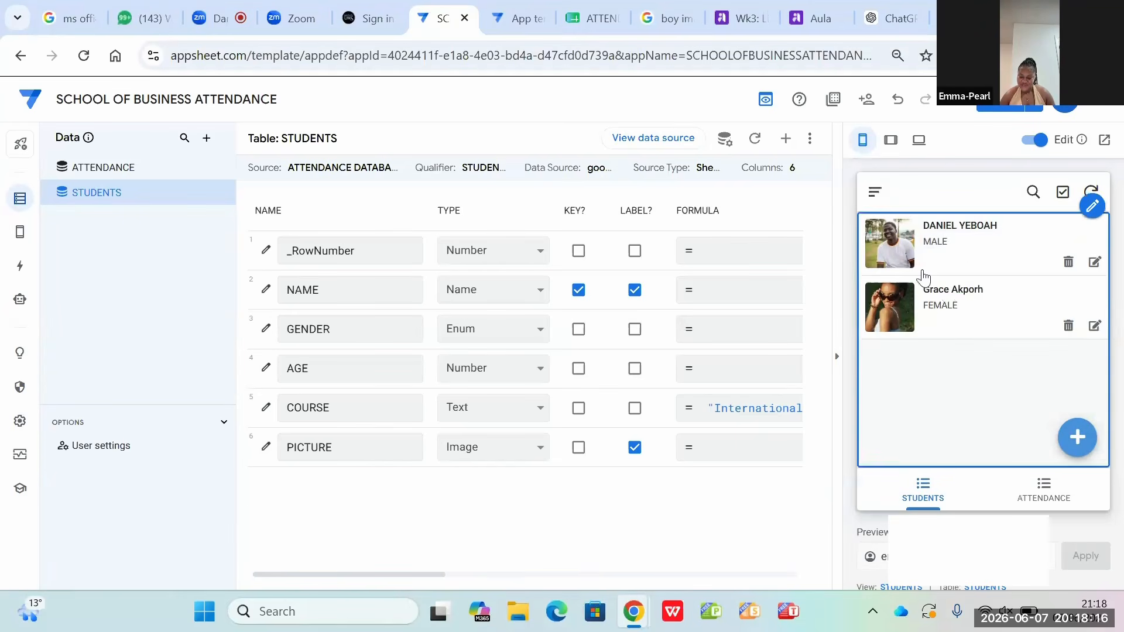
left_click(941, 297)
scroll(939, 290, "down", 3)
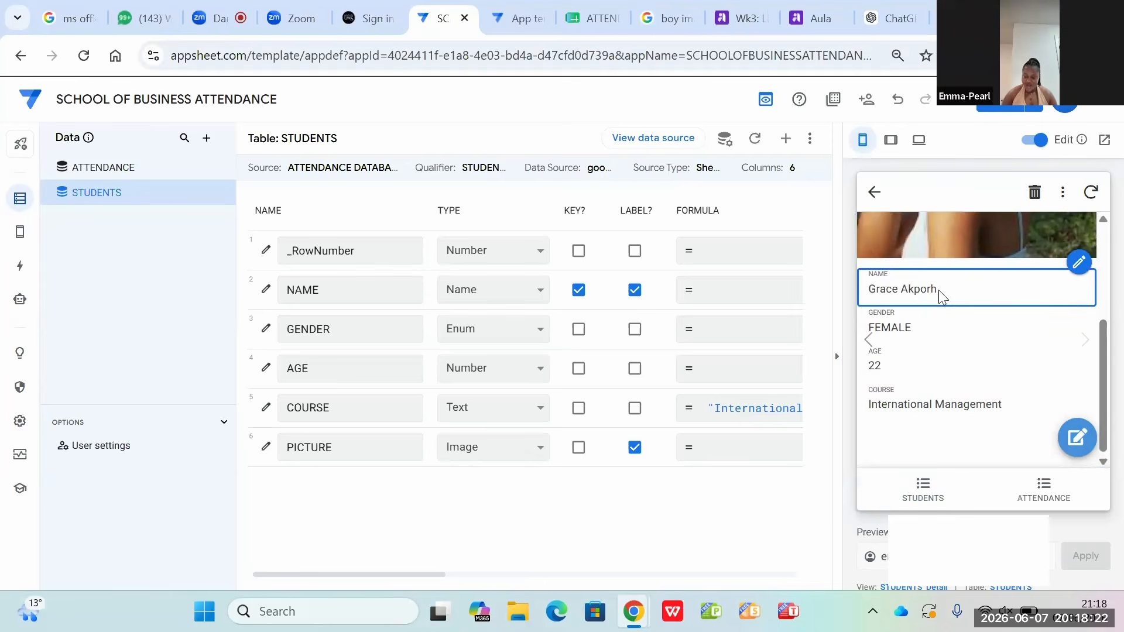
left_click(874, 193)
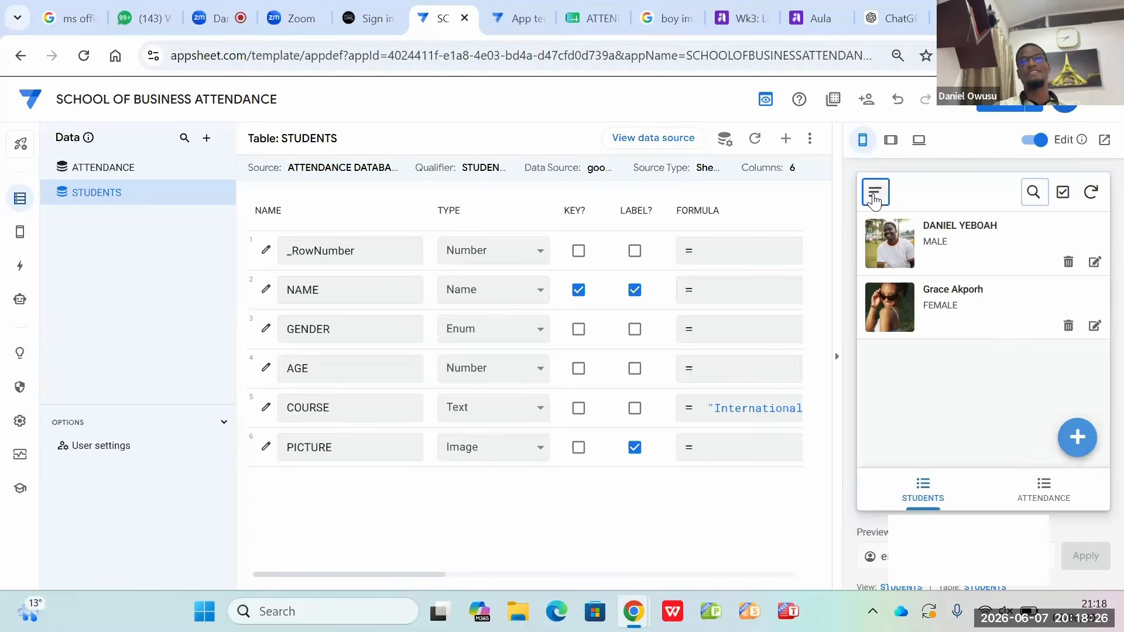
Step: Start a new student record in the app preview and enter the student's full name
left_click(1079, 445)
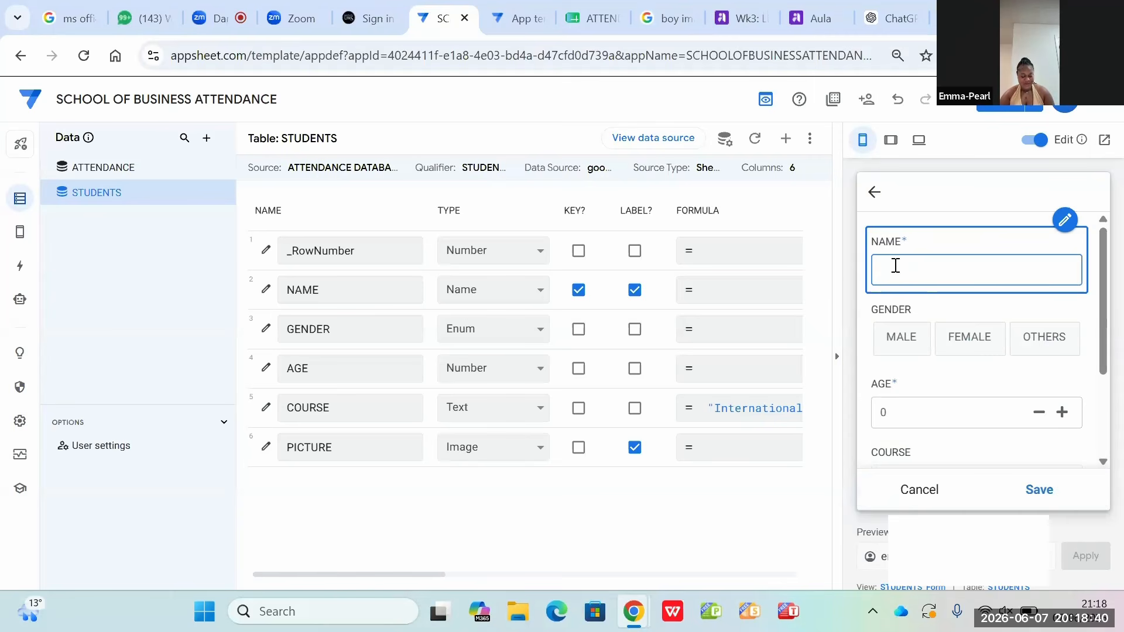
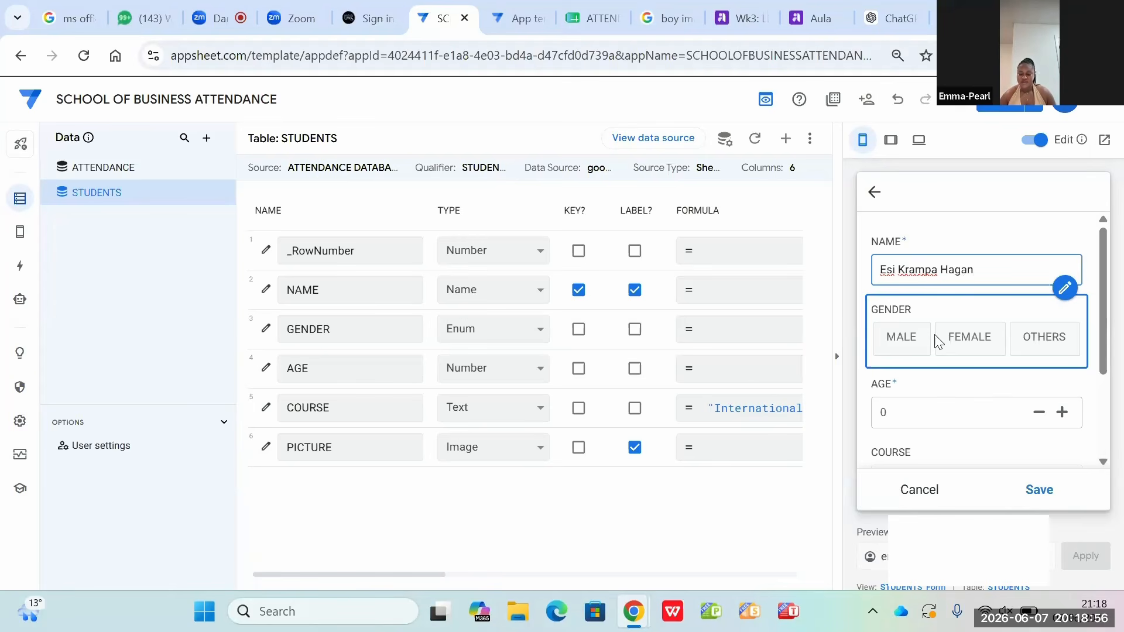
Step: Choose FEMALE as the new student's gender and set the age to 30
left_click(960, 350)
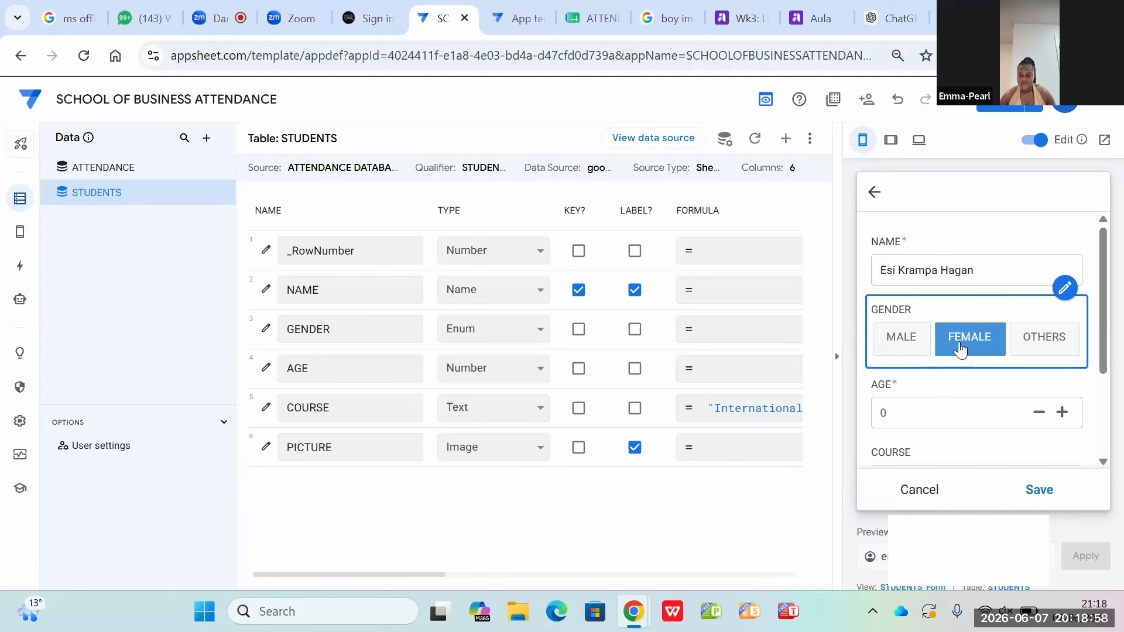
left_click(953, 414)
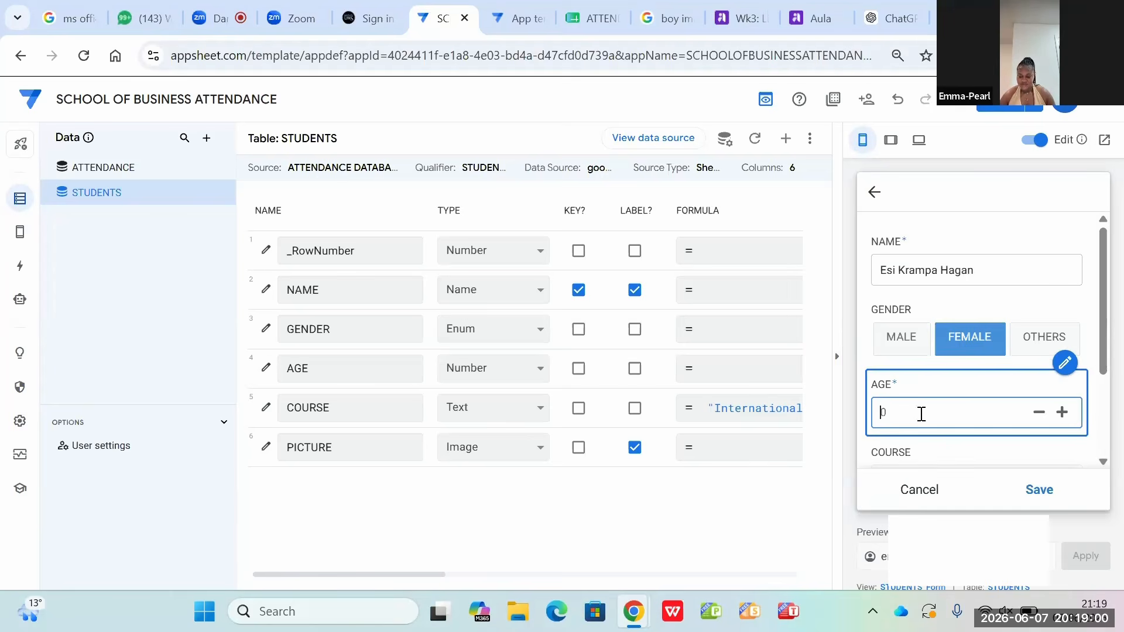
type("30")
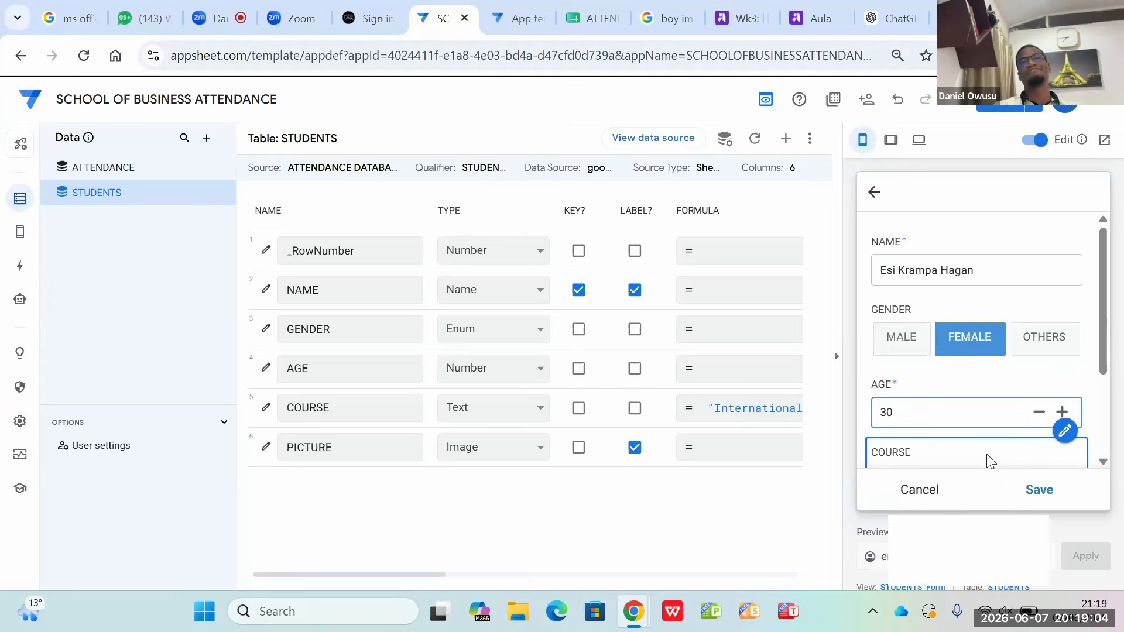
scroll(1061, 457, "down", 2)
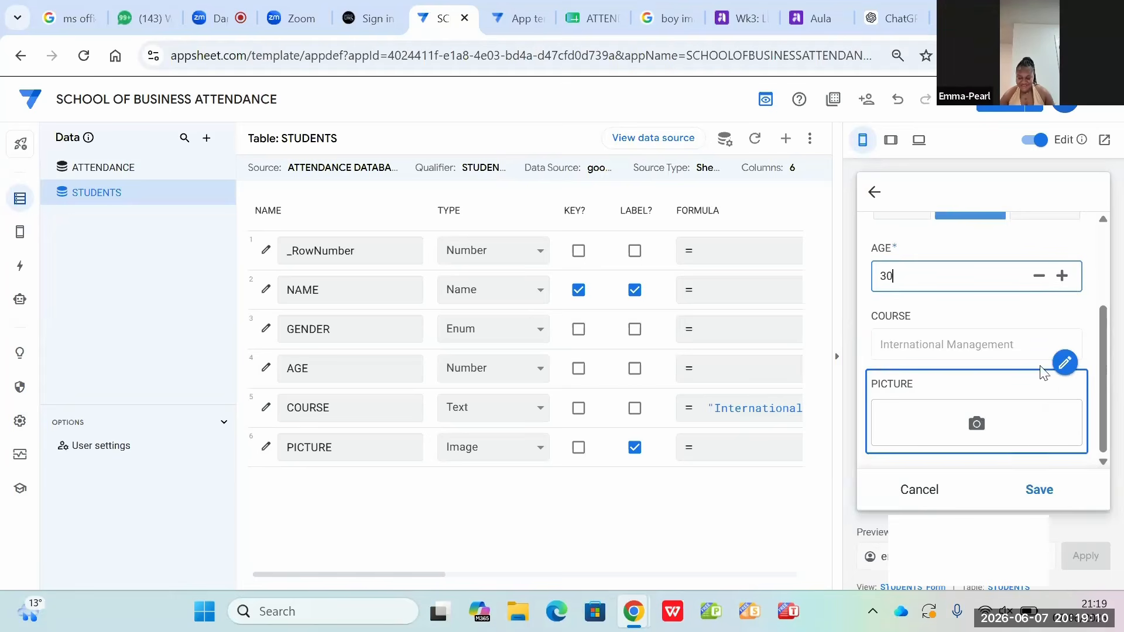
left_click(958, 346)
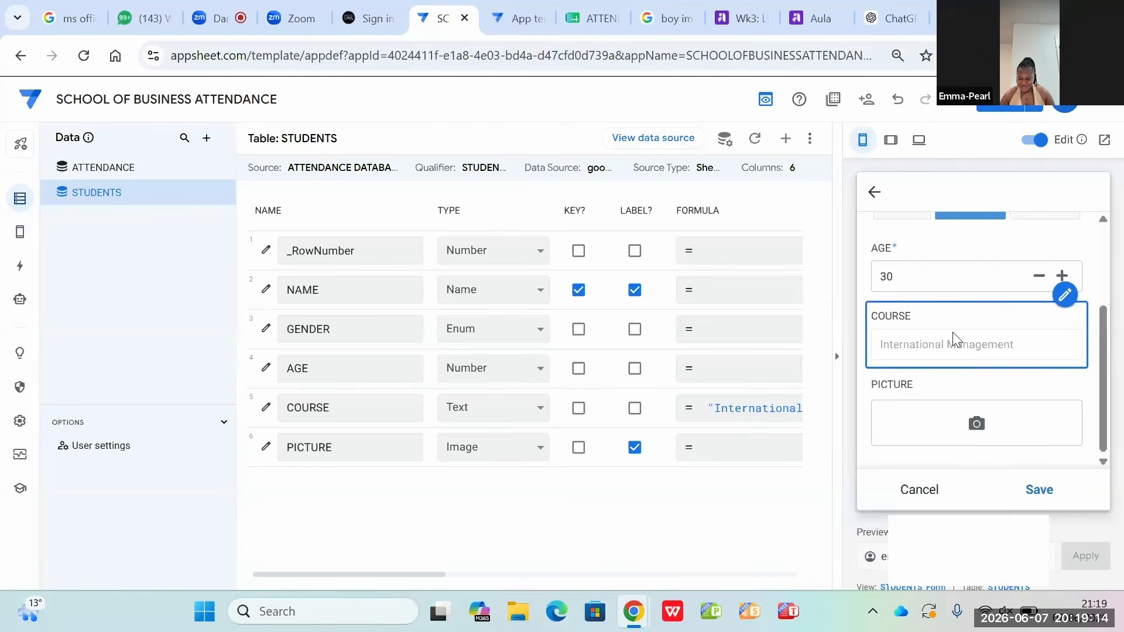
Step: Attach the STUDENT FM 2 image from the Downloads folder as the new student's picture
left_click(945, 440)
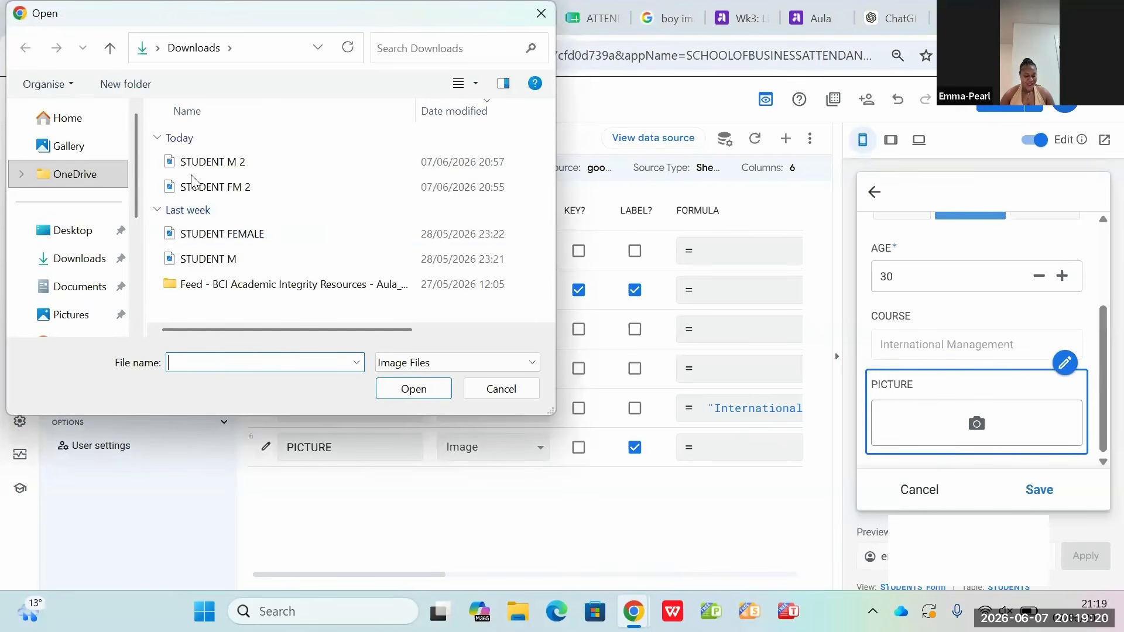
left_click(238, 189)
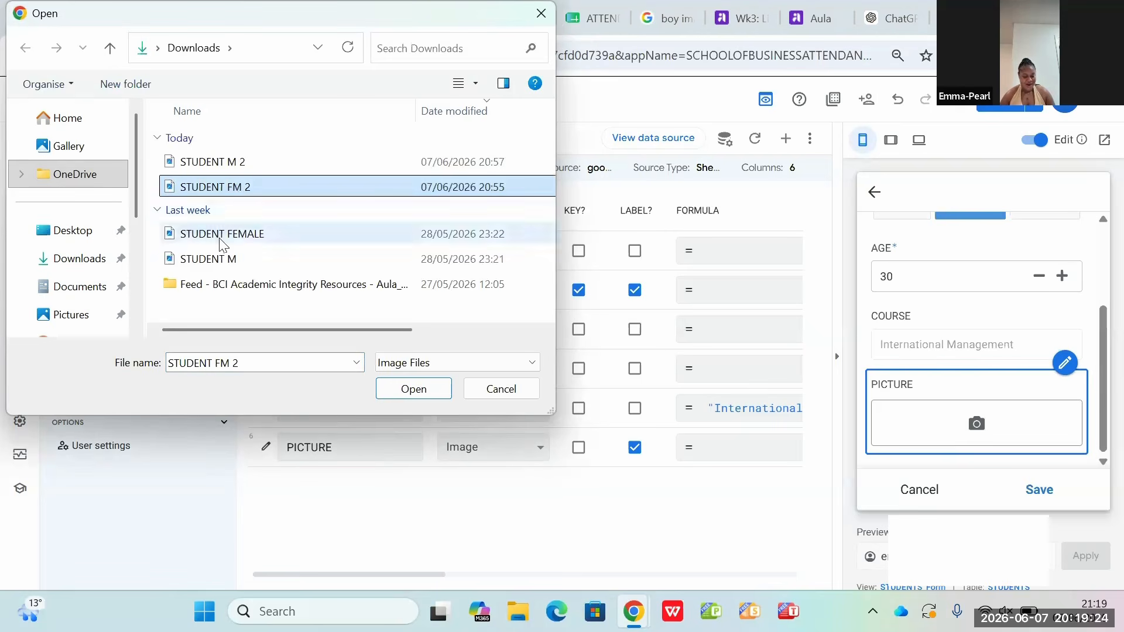
left_click(422, 390)
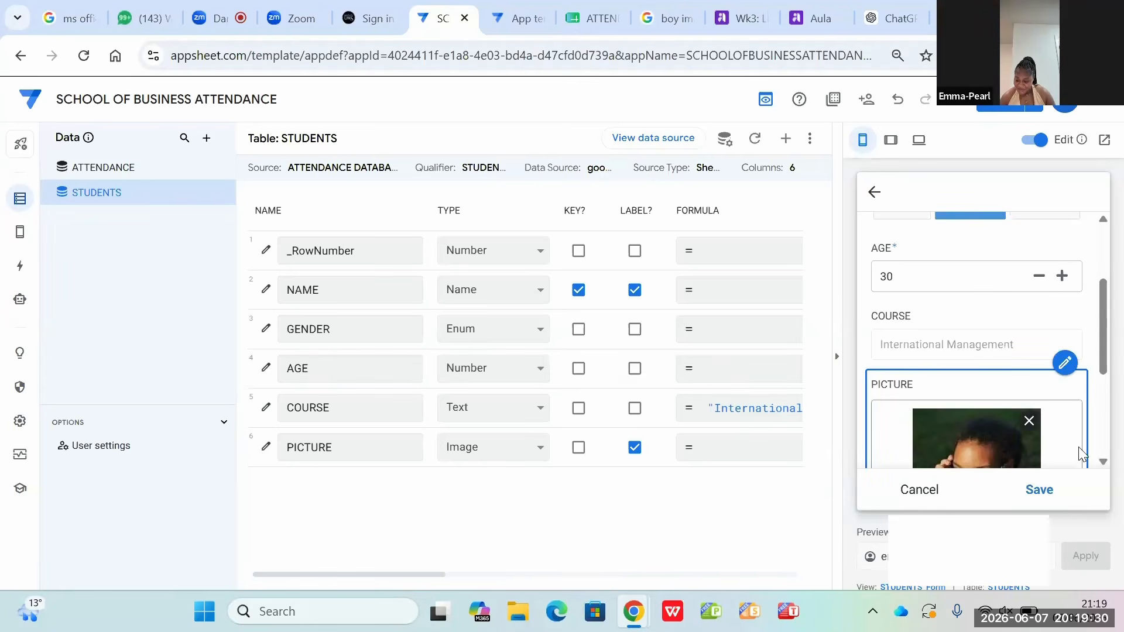
left_click(1103, 462)
left_click(1104, 462)
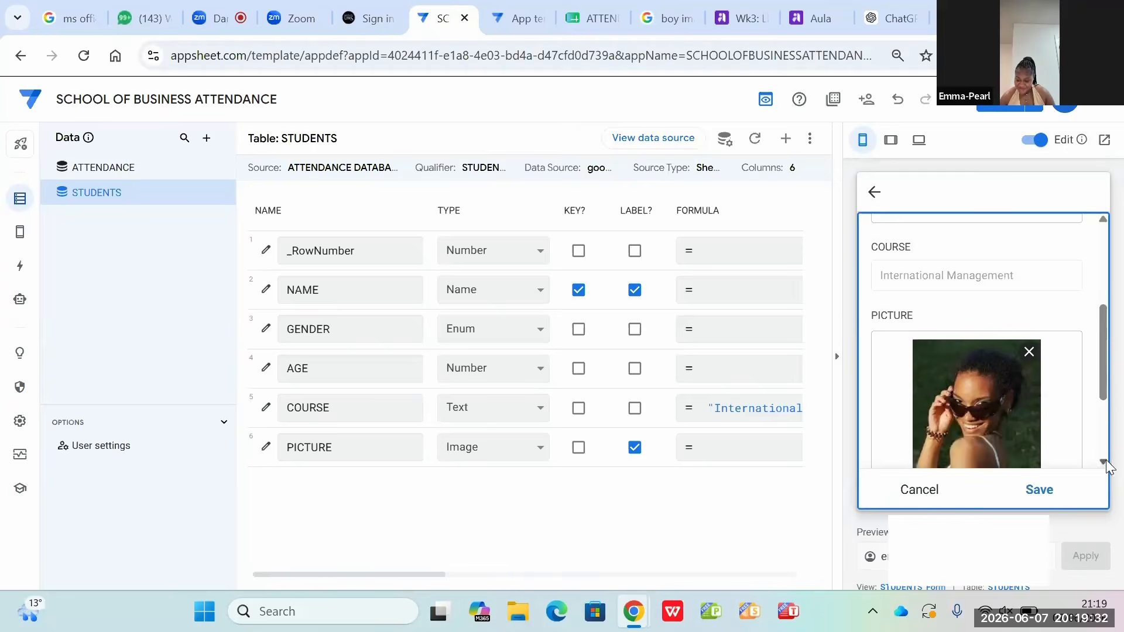
left_click(1104, 463)
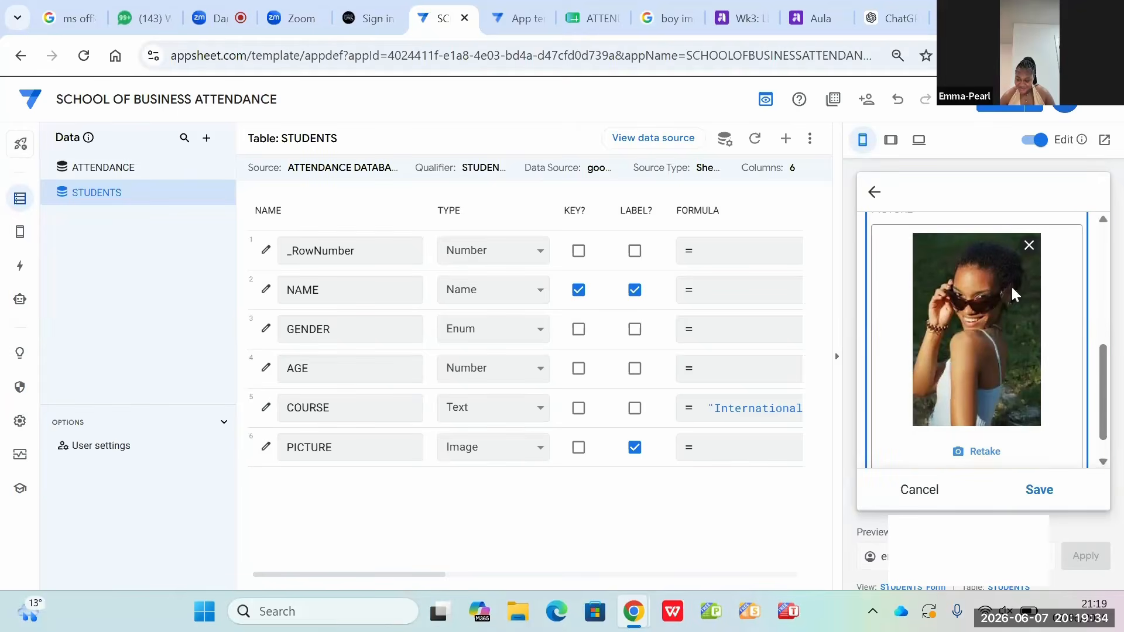
Step: Retake the new student's picture with the STUDENT FEMALE image from the Downloads folder and save the record
left_click(966, 453)
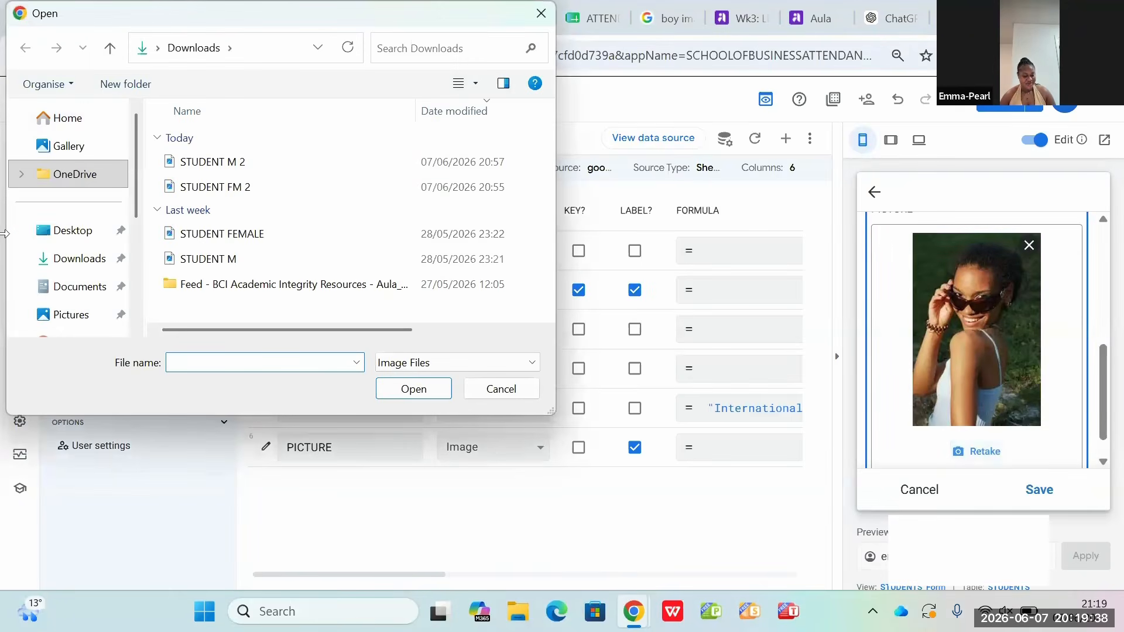
left_click(252, 240)
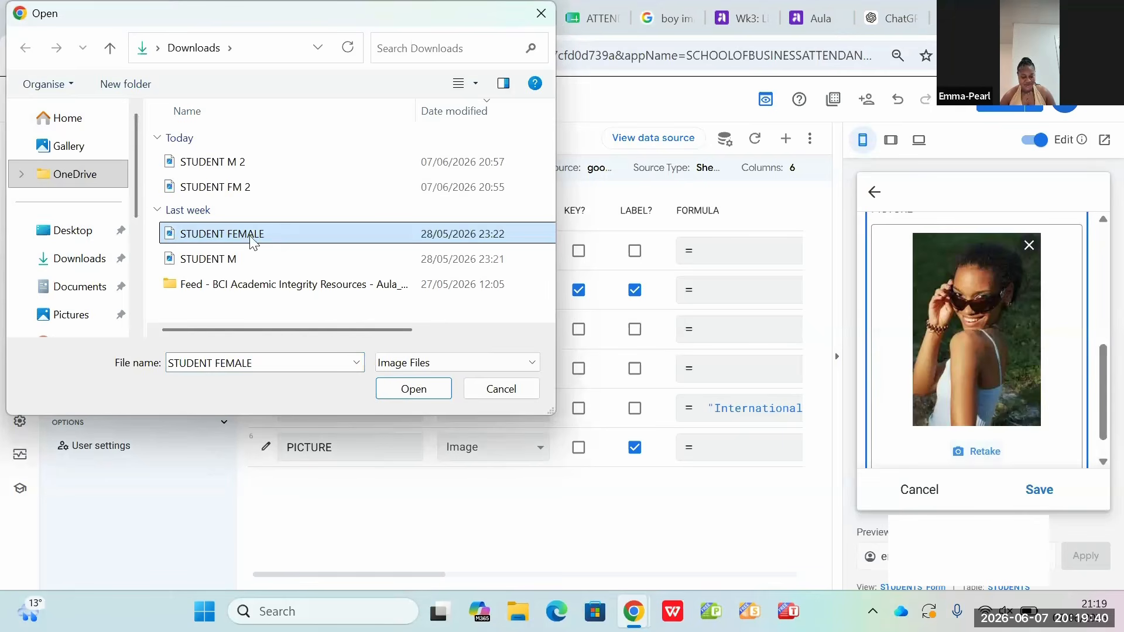
left_click(412, 391)
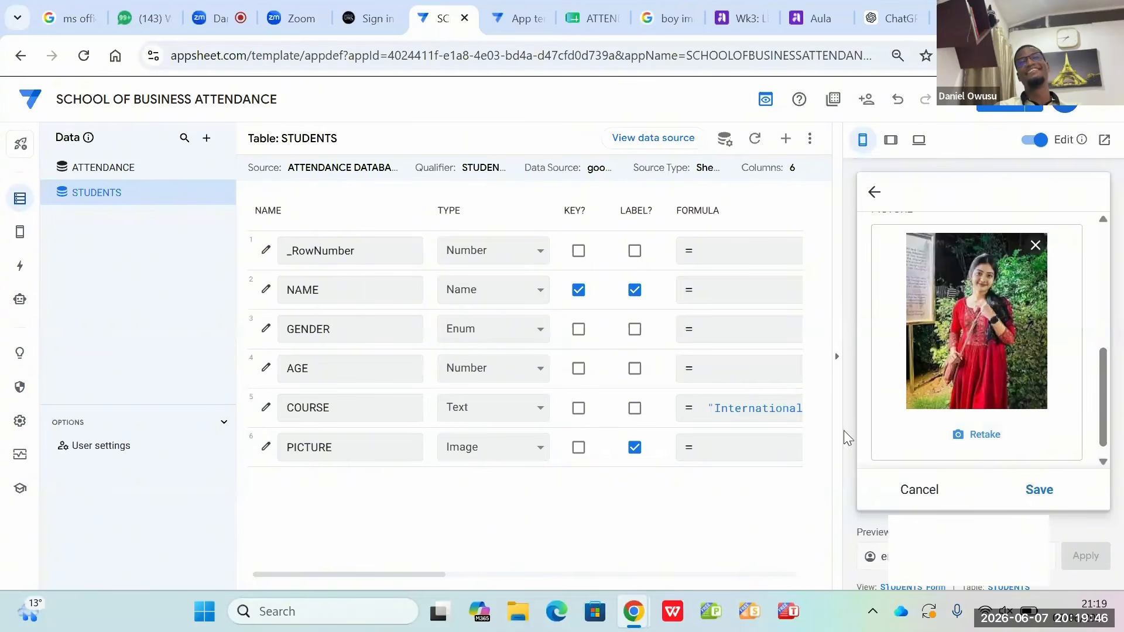
left_click(1039, 491)
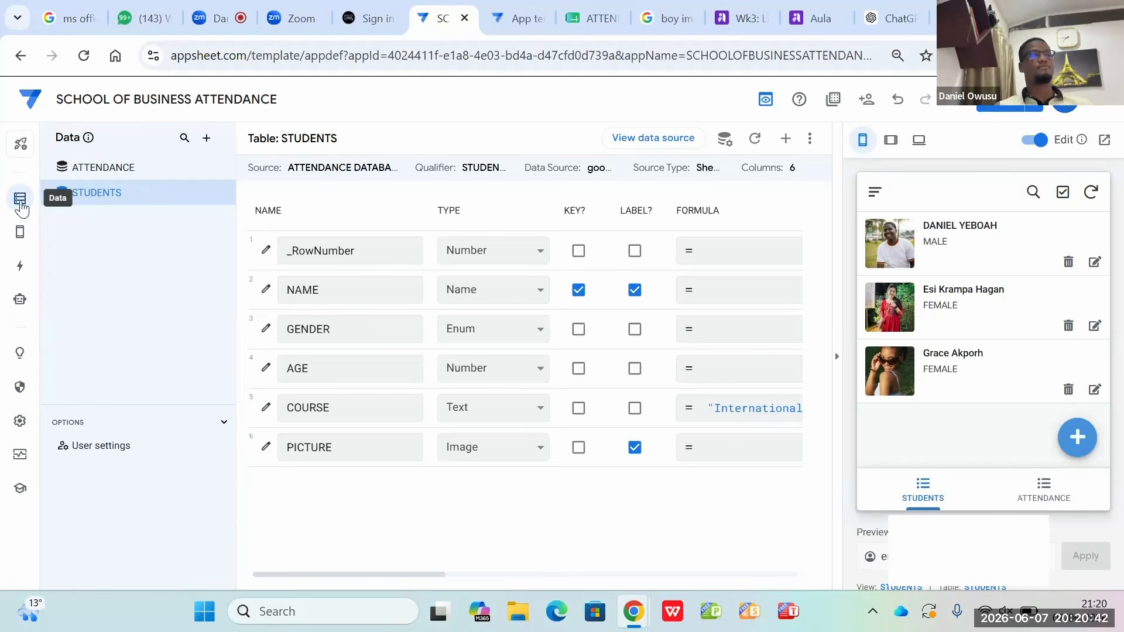
Step: Open the app's views and look through the settings of the ATTENDANCE and STUDENTS views
mouse_move(23, 238)
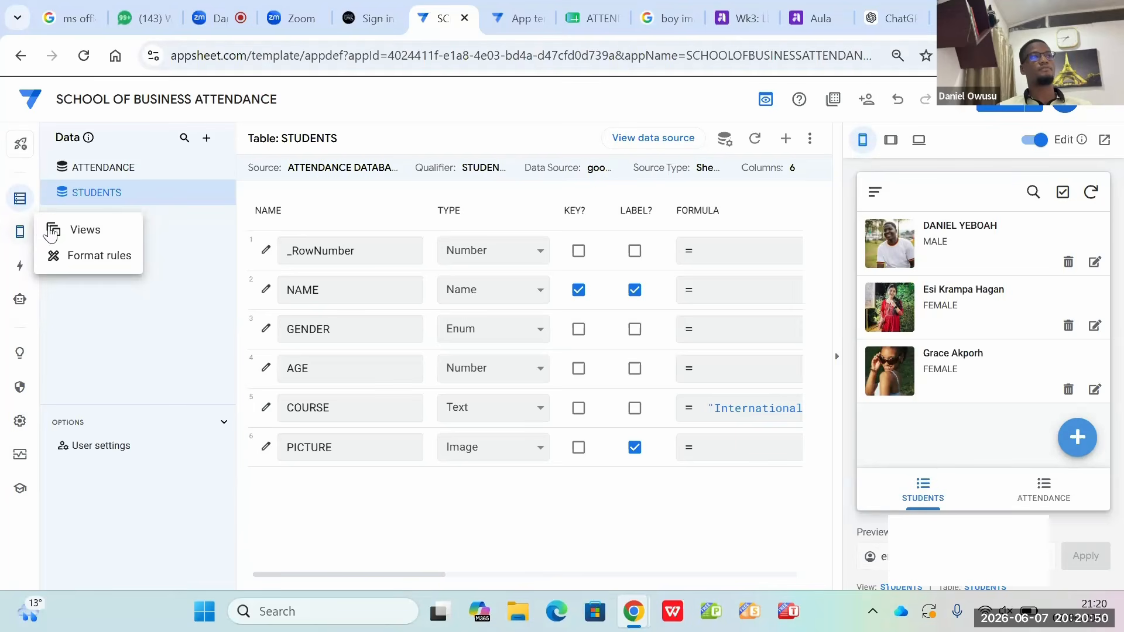
left_click(87, 237)
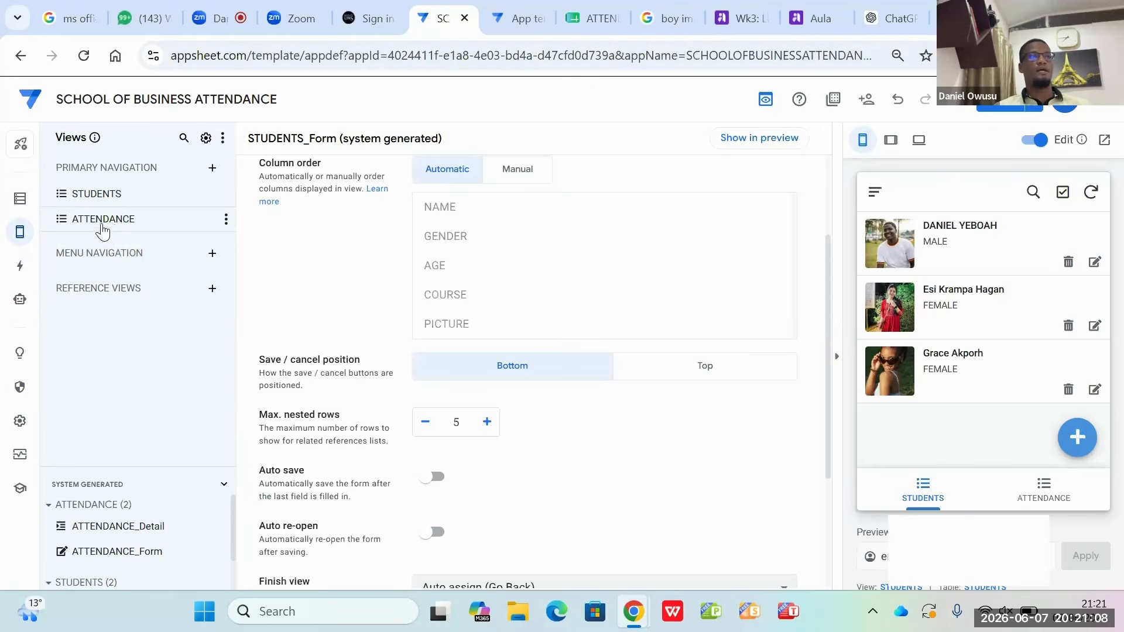
left_click(102, 219)
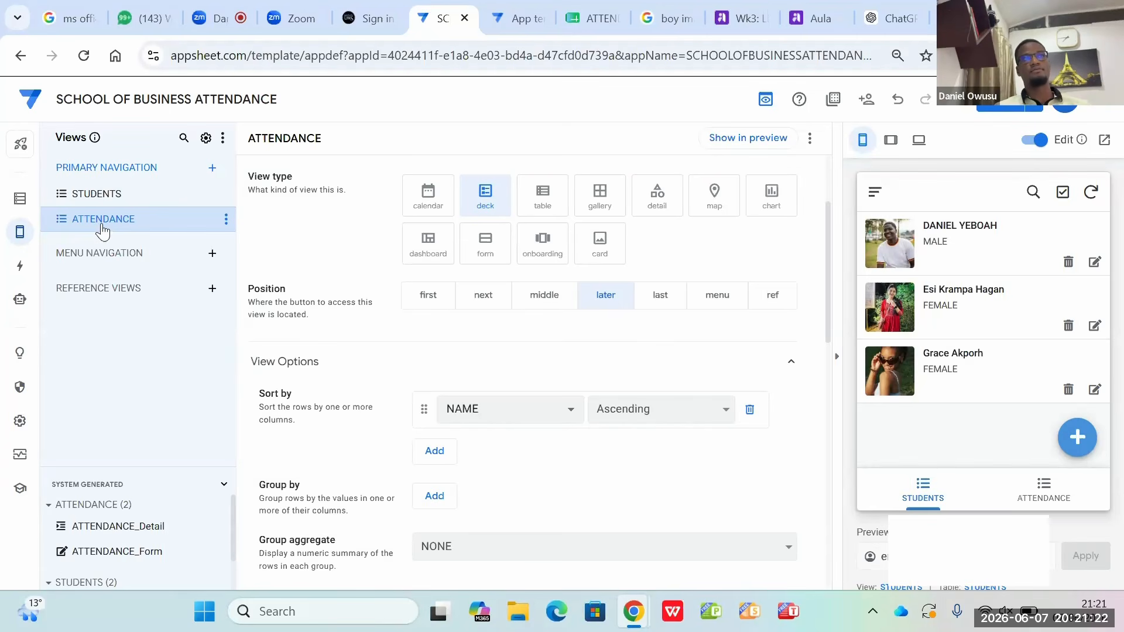
left_click(96, 196)
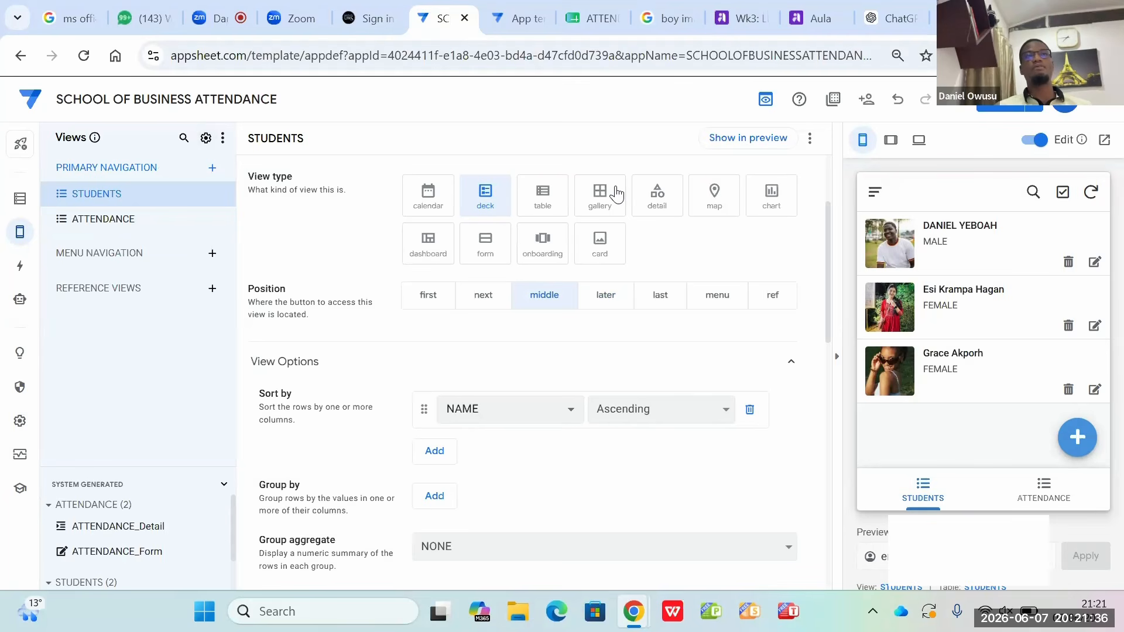
Step: Try the table, gallery, detail and card view types on the STUDENTS view, and return it to deck
left_click(543, 202)
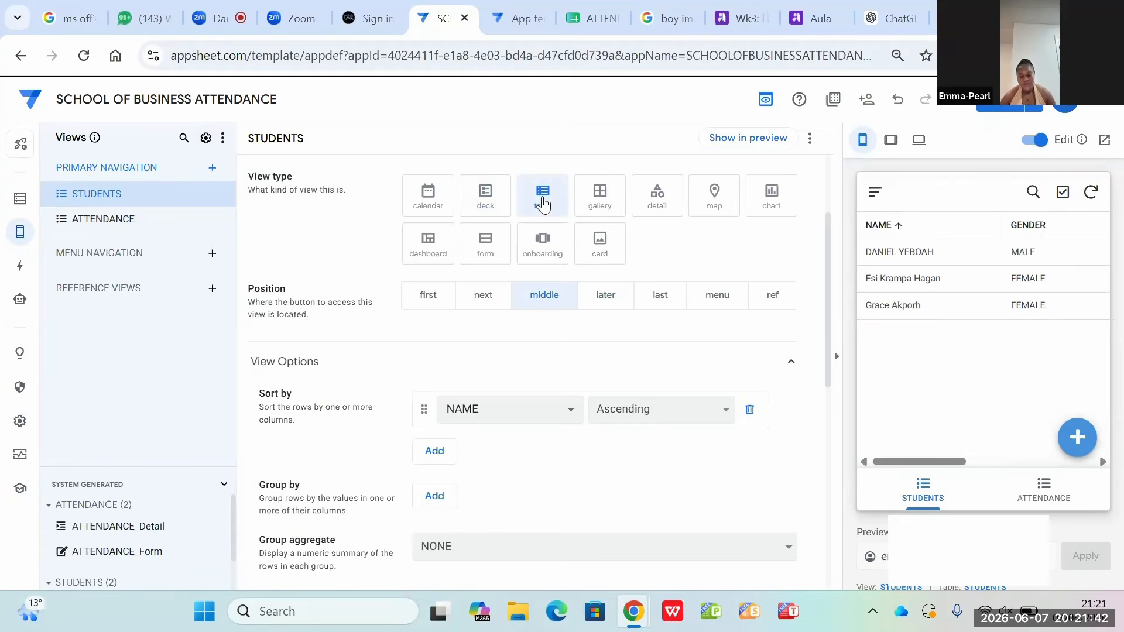
left_click(600, 199)
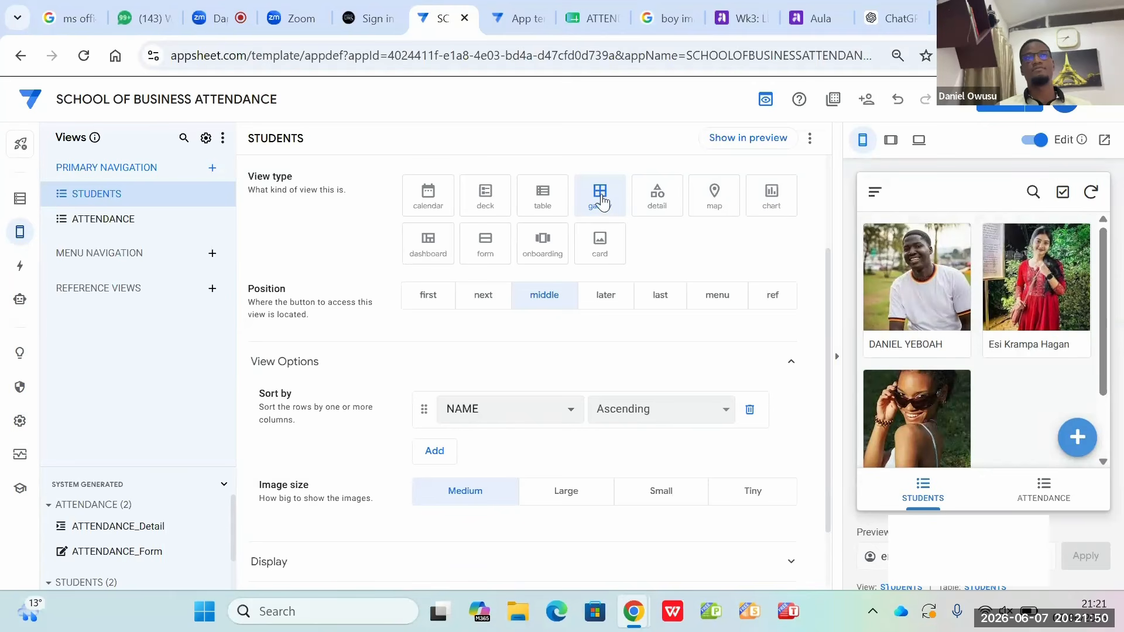
left_click(675, 206)
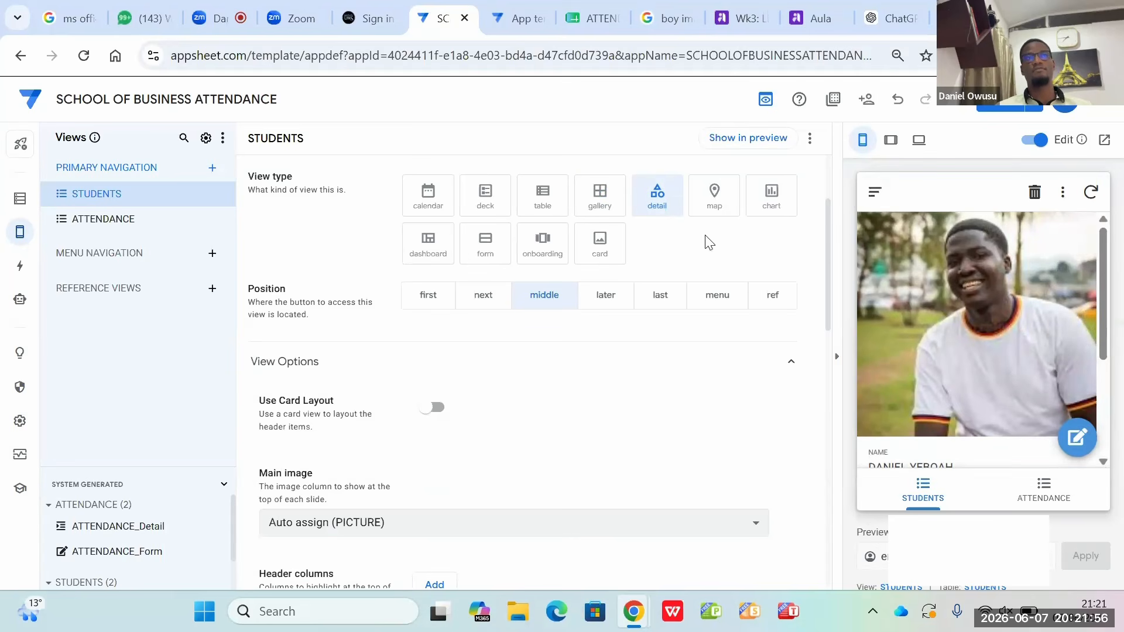
left_click(608, 245)
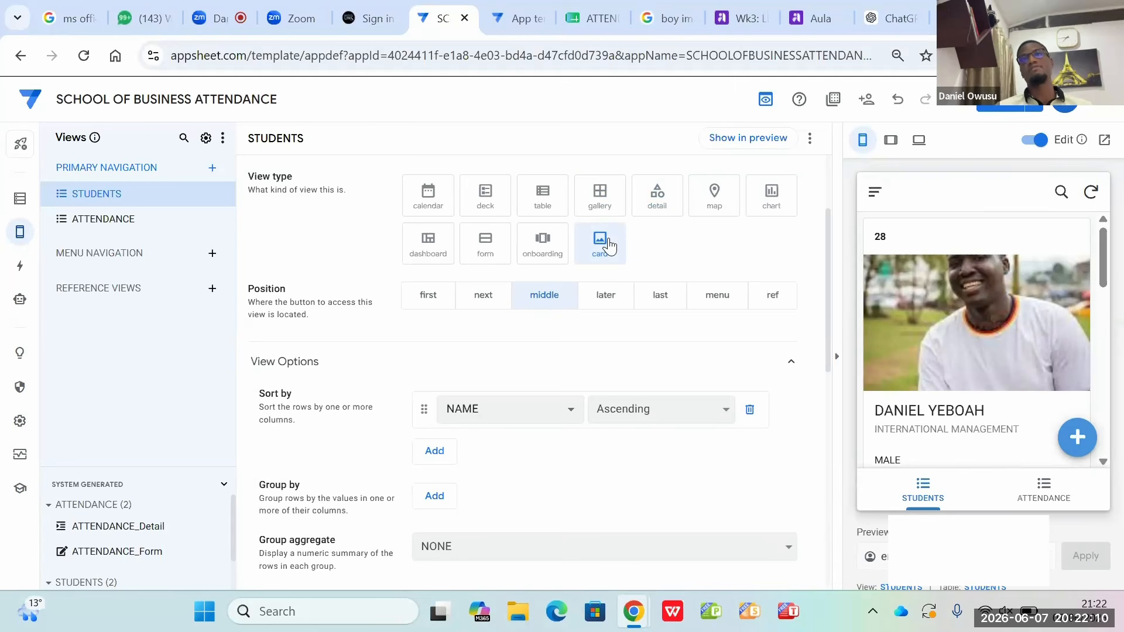
left_click(482, 193)
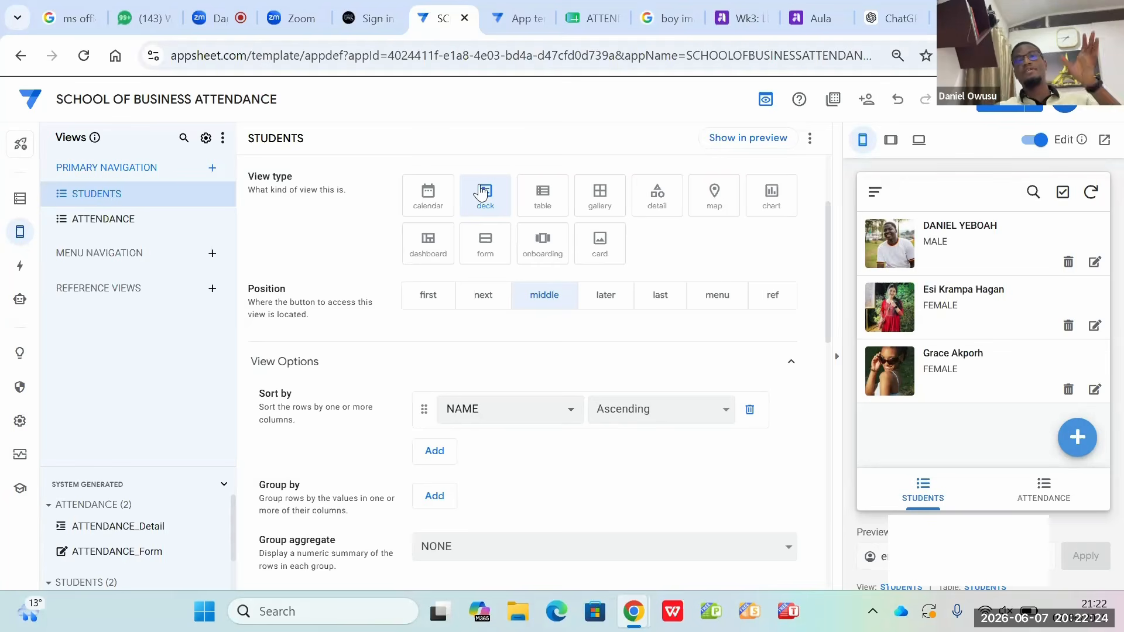
Step: Delete the ATTENDANCE view from the primary navigation
left_click(118, 223)
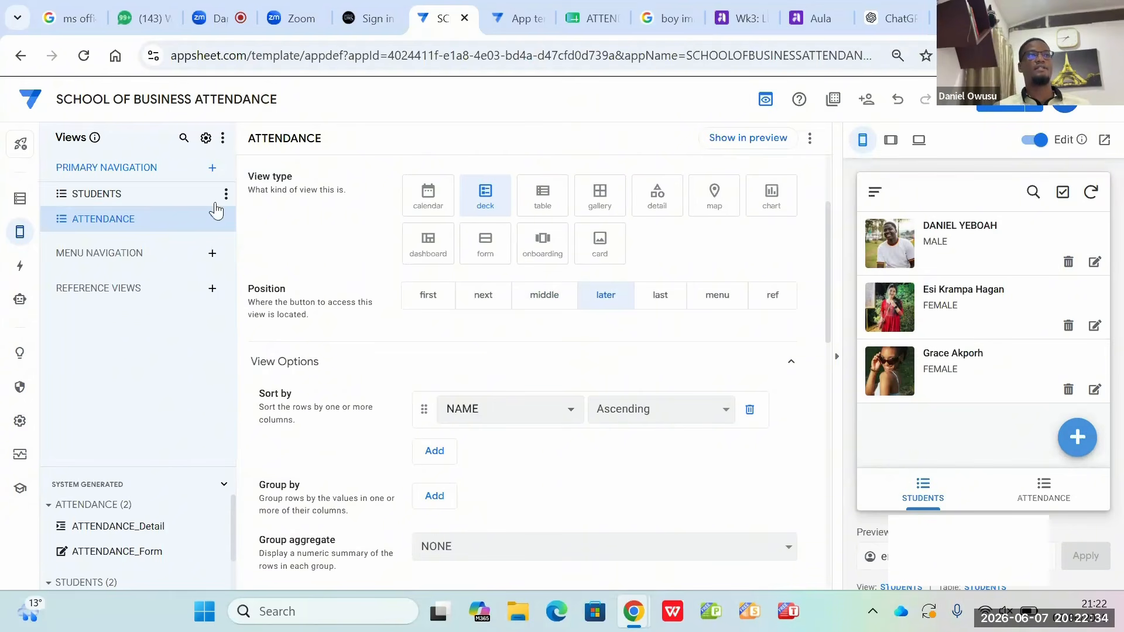
left_click(227, 223)
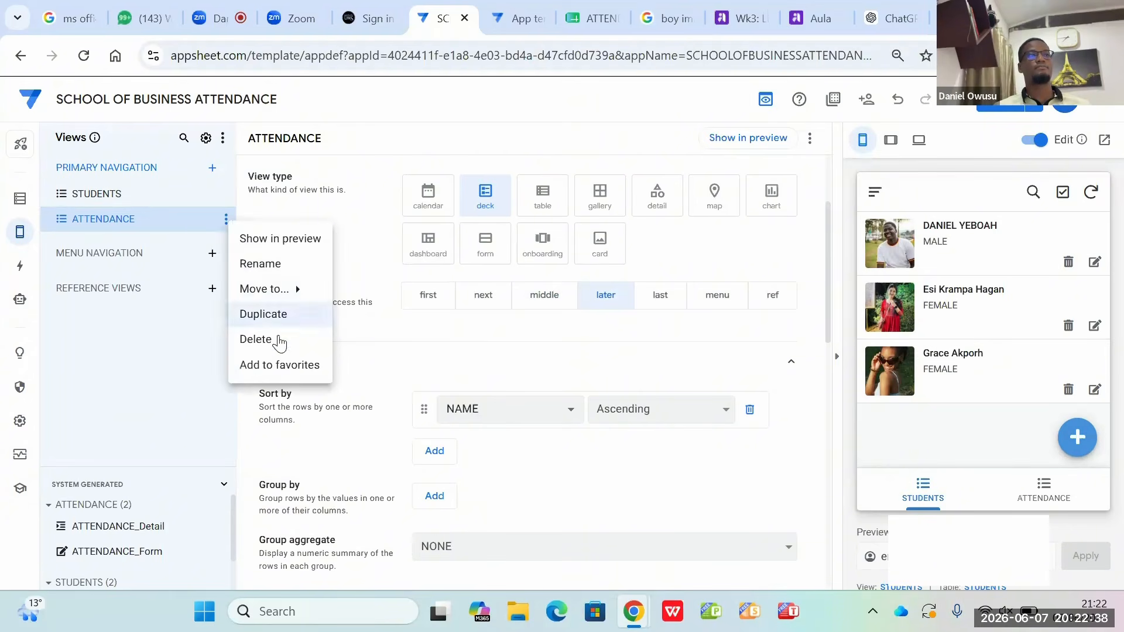
left_click(275, 340)
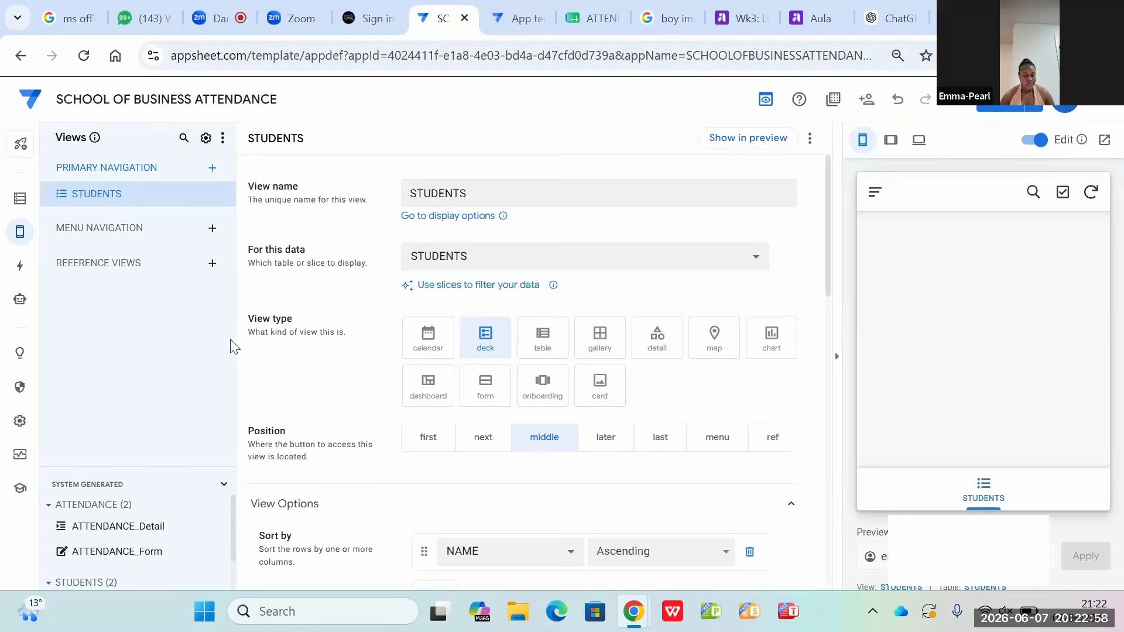
Step: Create a new primary navigation view from scratch and name it ATTENDANCE
left_click(215, 168)
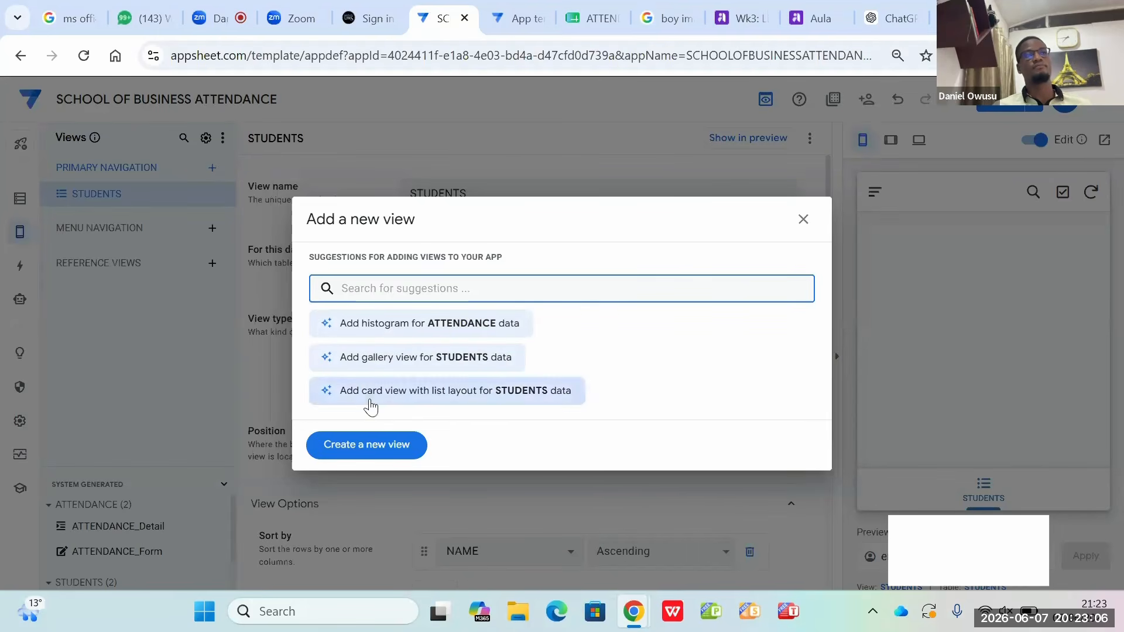
left_click(368, 448)
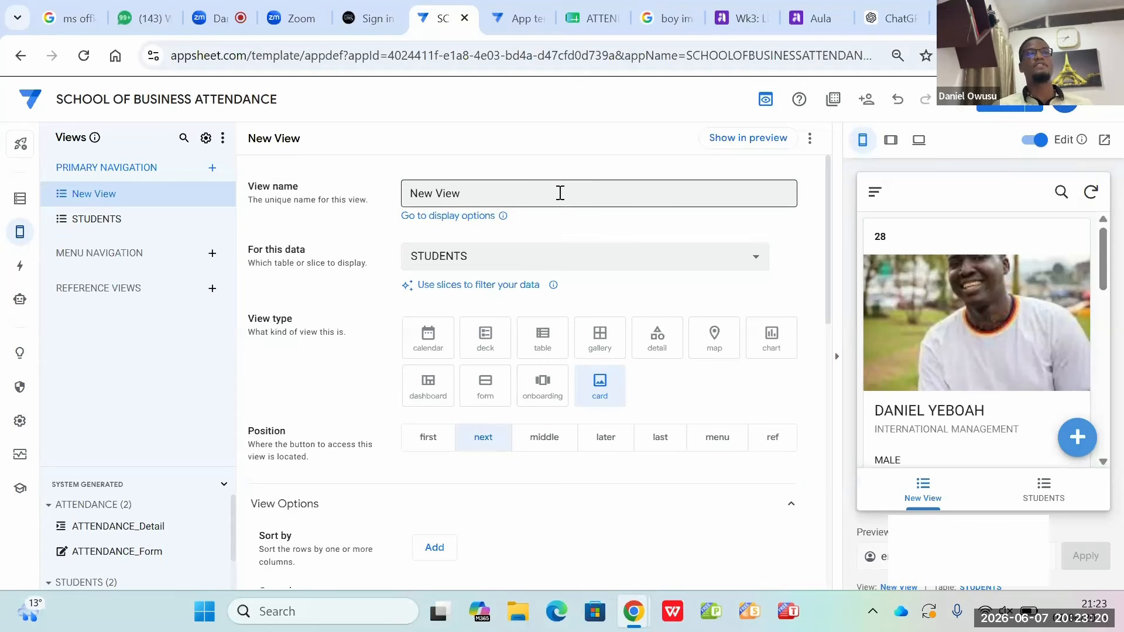
left_click(535, 196)
key("BackSpace")
key("BackSpace")
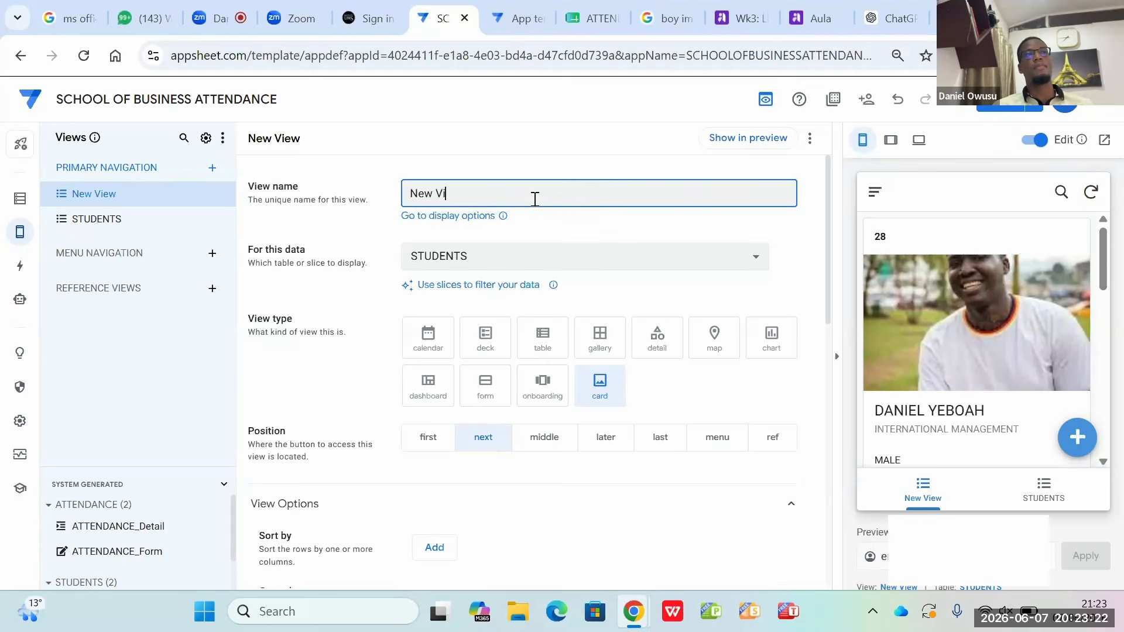
key("BackSpace")
key("BackSpace")
key("BackSpace")
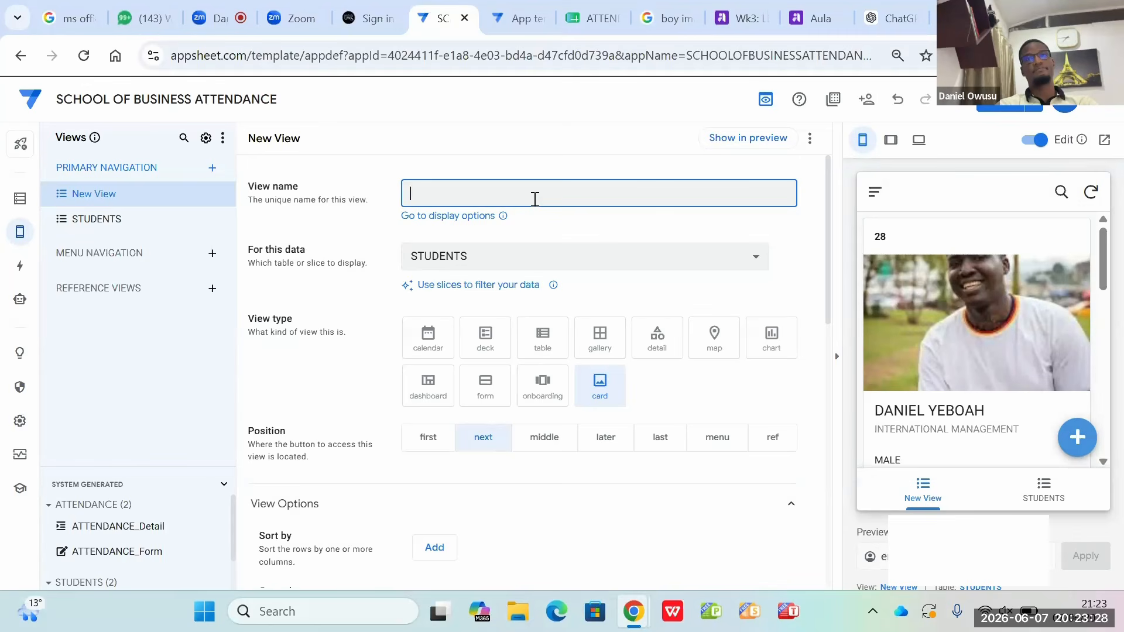
type("AA")
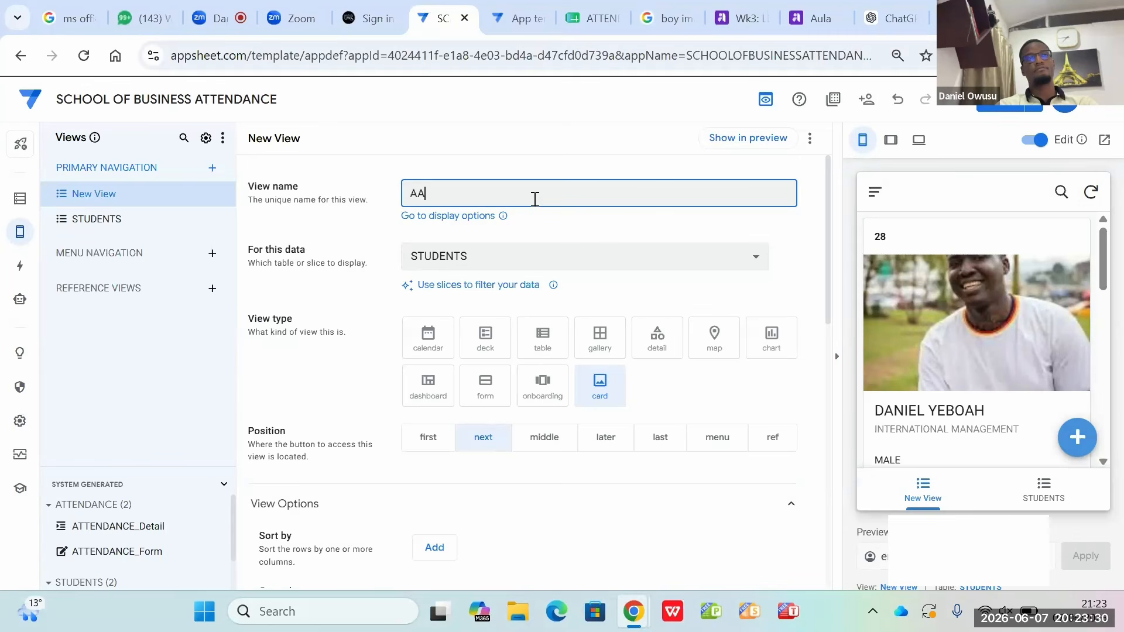
key("BackSpace")
type("TTE")
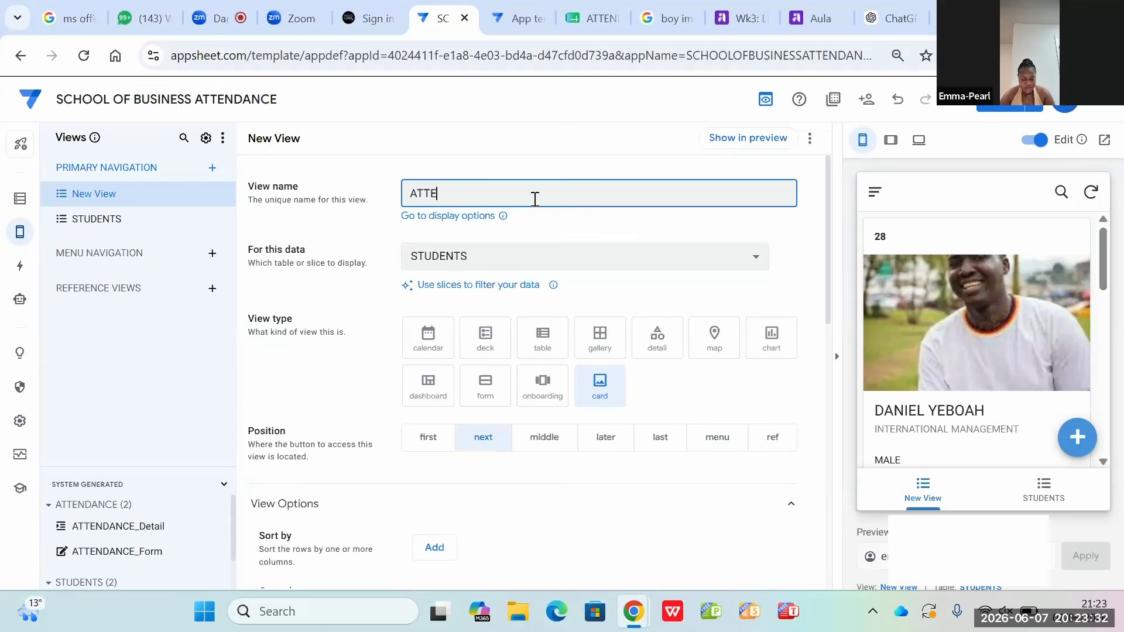
type("NDAN")
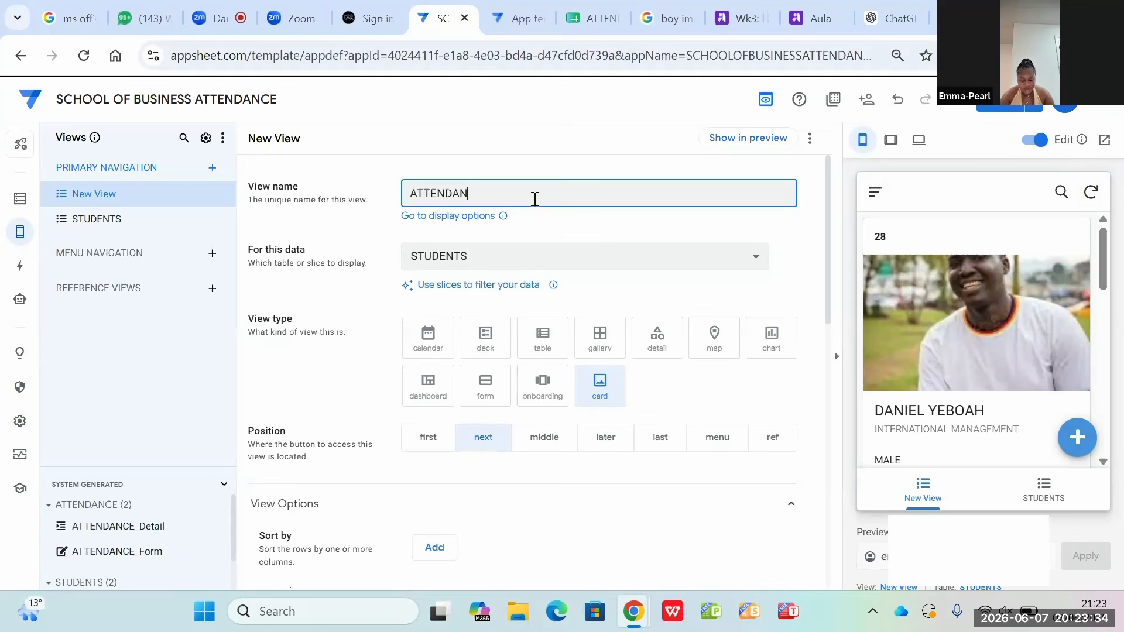
type("CE")
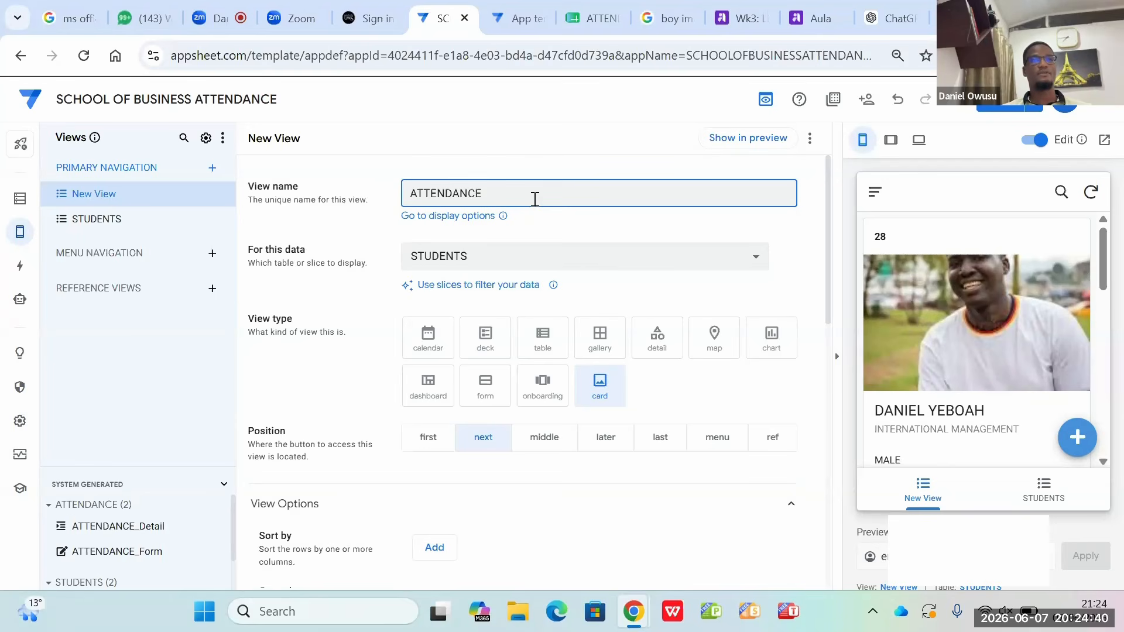
Step: Base the new ATTENDANCE view on the ATTENDANCE table and set its view type to table
left_click(497, 260)
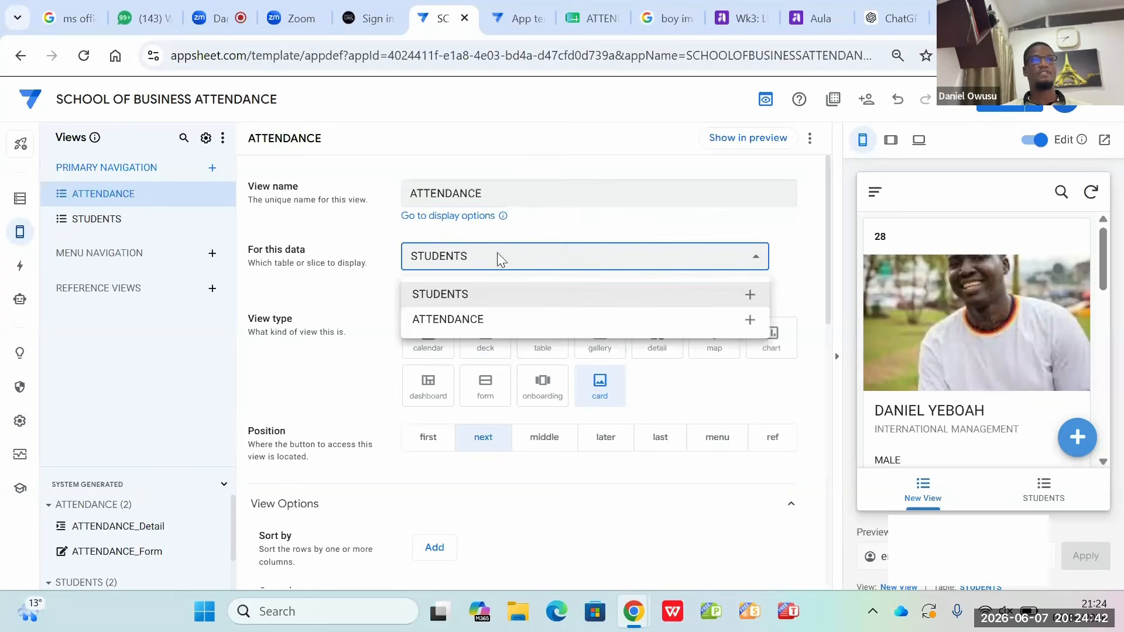
left_click(444, 320)
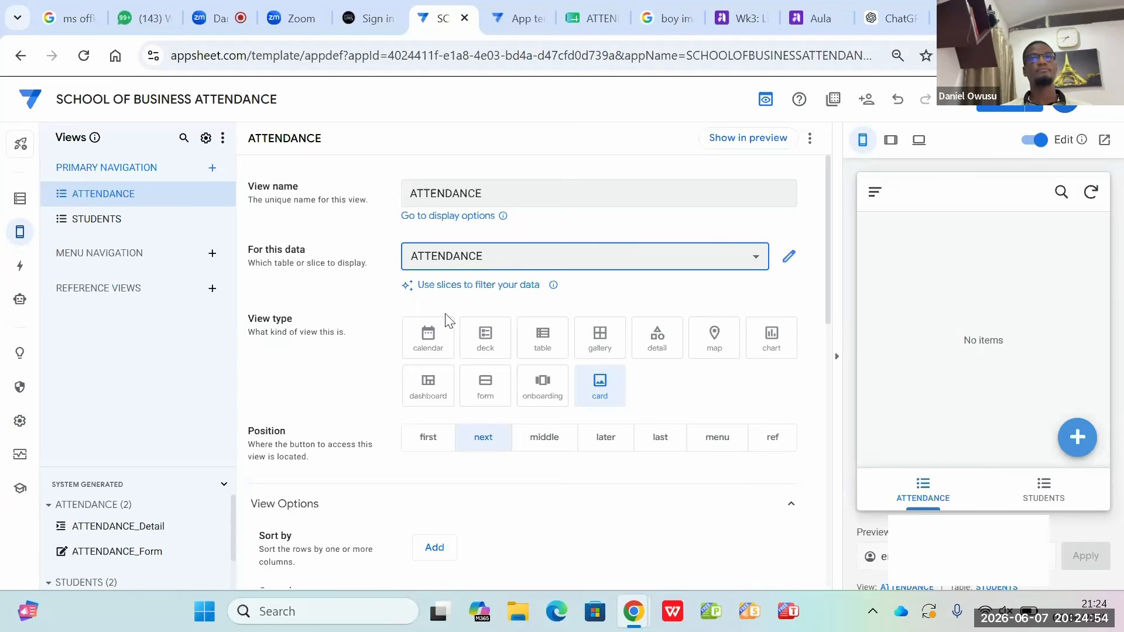
left_click(548, 338)
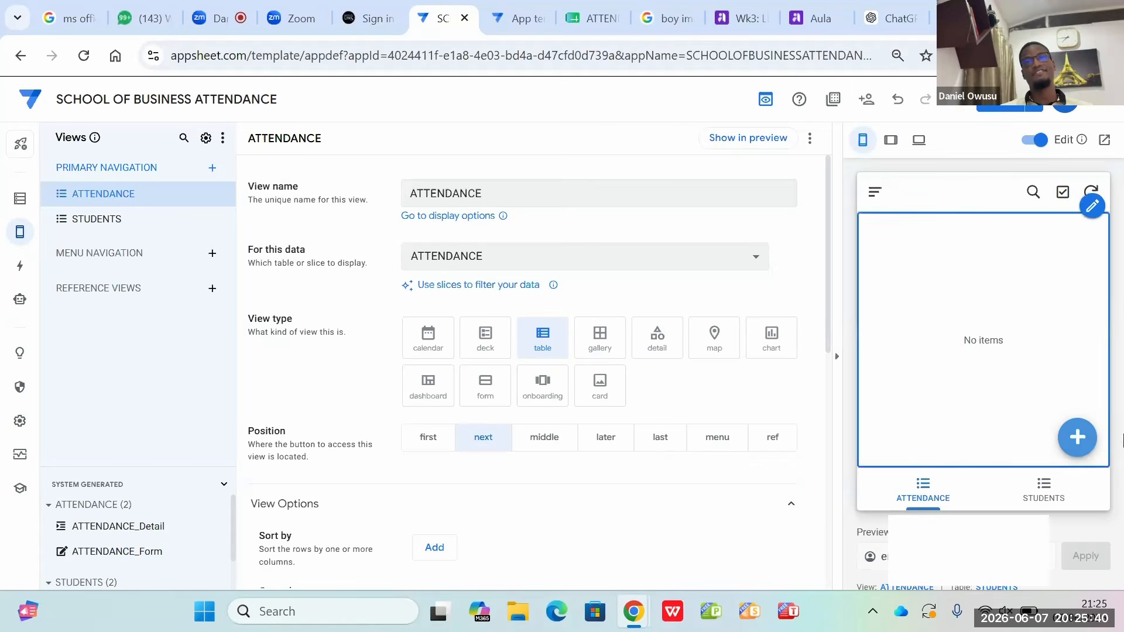
Step: Open a new attendance record in the app preview and test free-text entry in NAME, leaving the field empty
left_click(1077, 438)
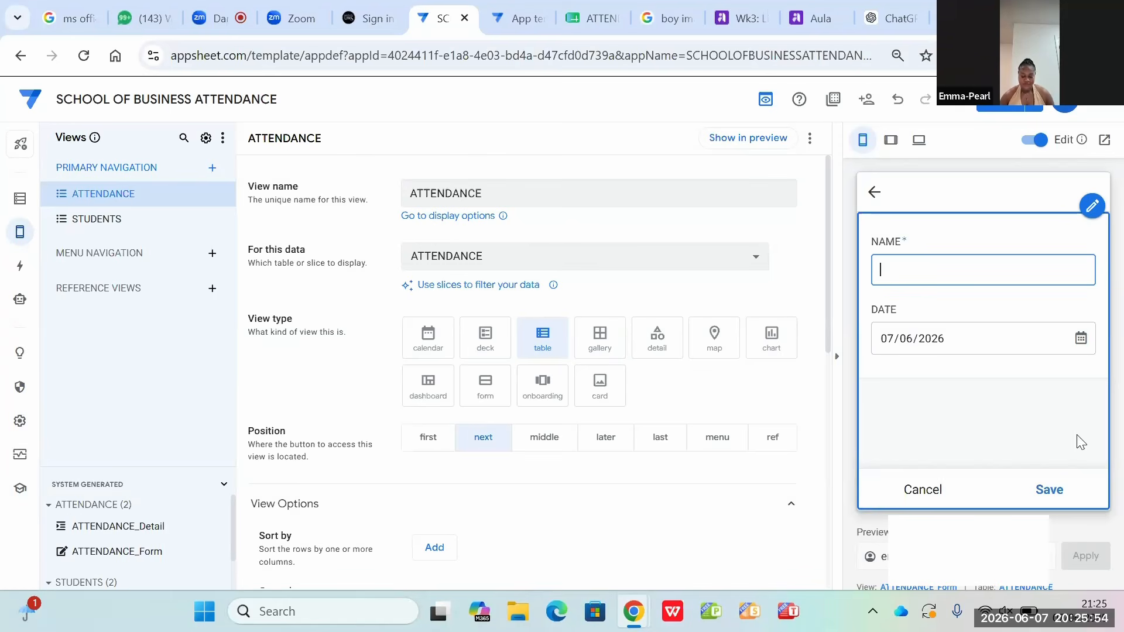
type("D")
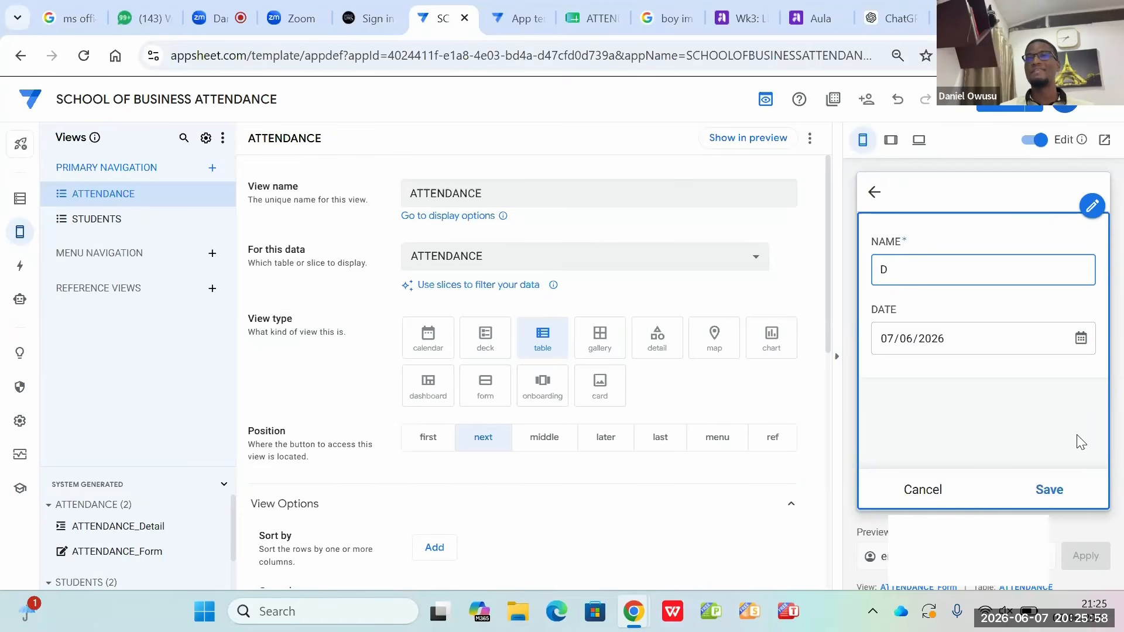
key("BackSpace")
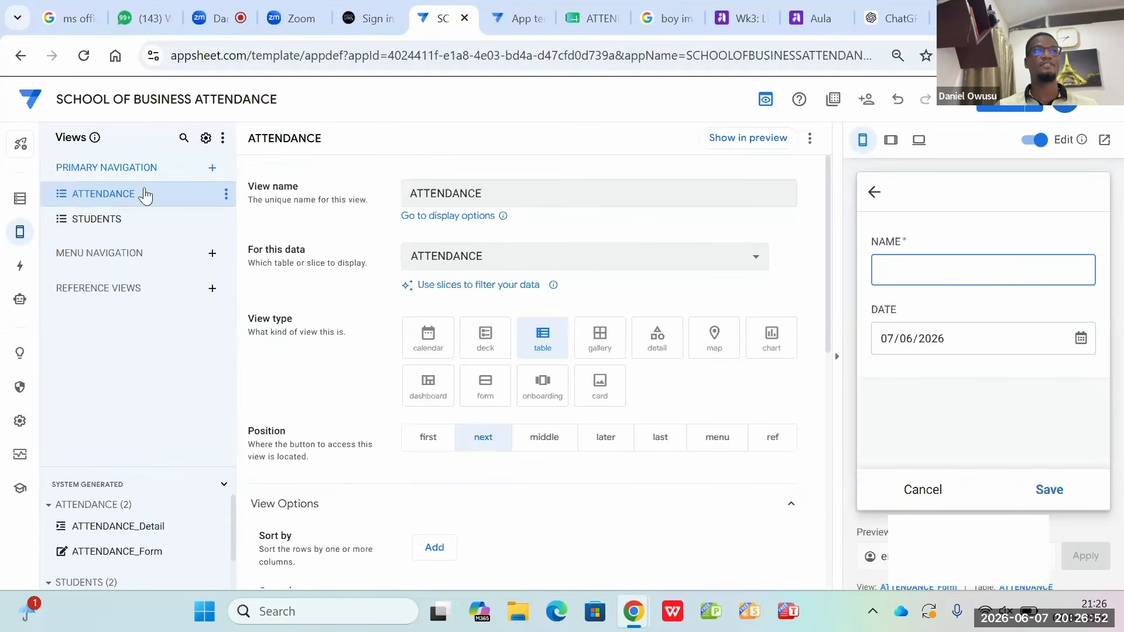
Step: Change the ATTENDANCE table's NAME column type to Ref with STUDENTS as its source table
left_click(19, 201)
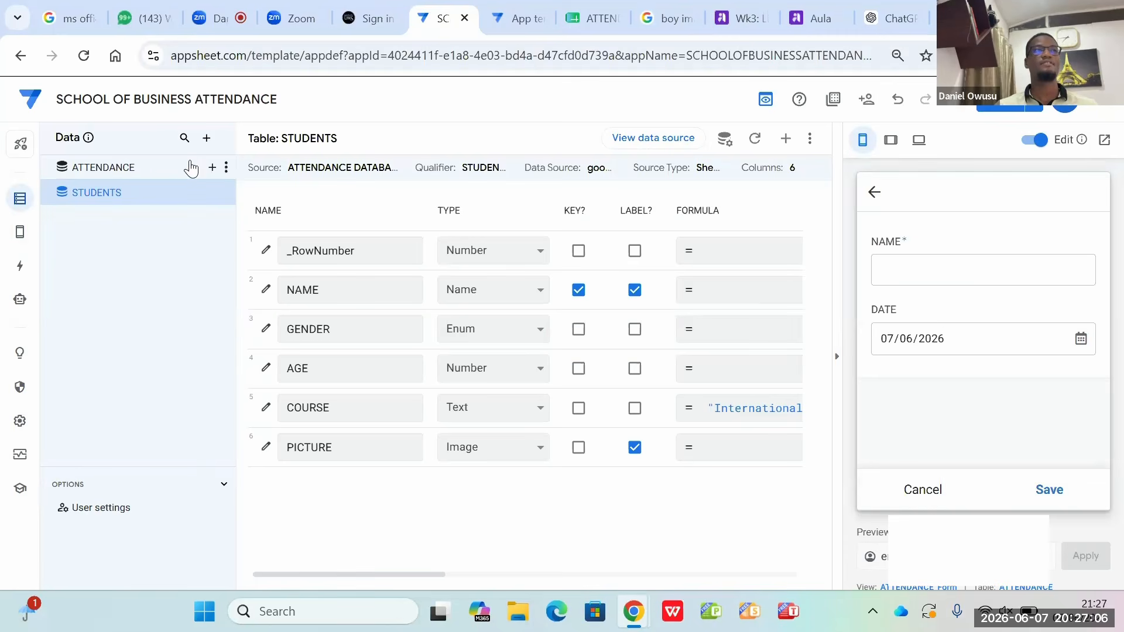
left_click(176, 176)
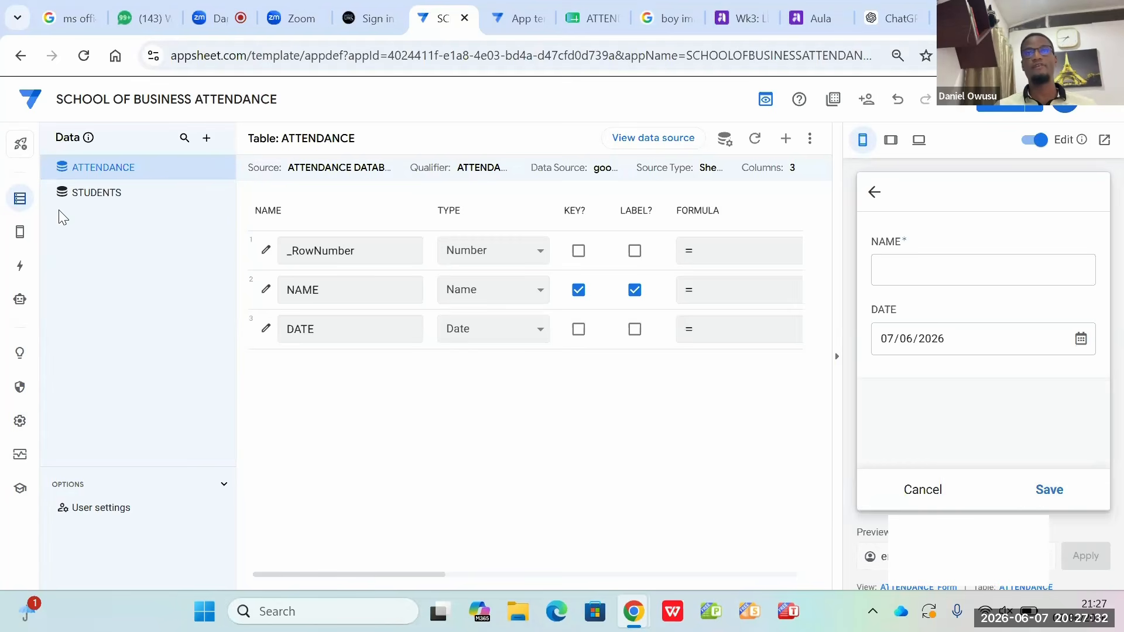
left_click(541, 292)
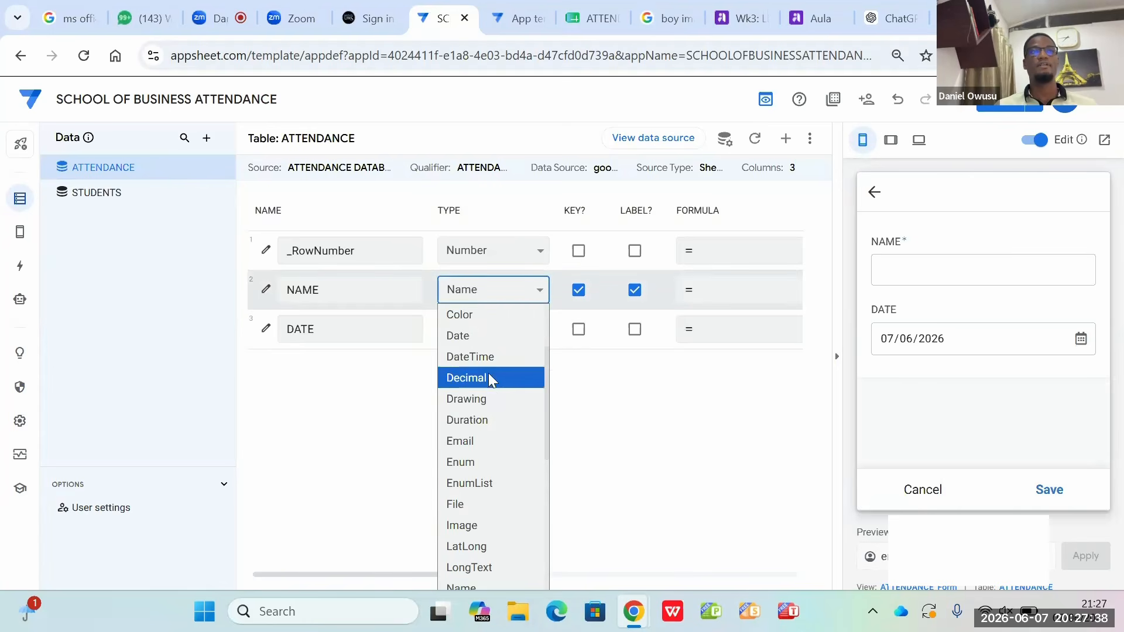
scroll(476, 448, "down", 3)
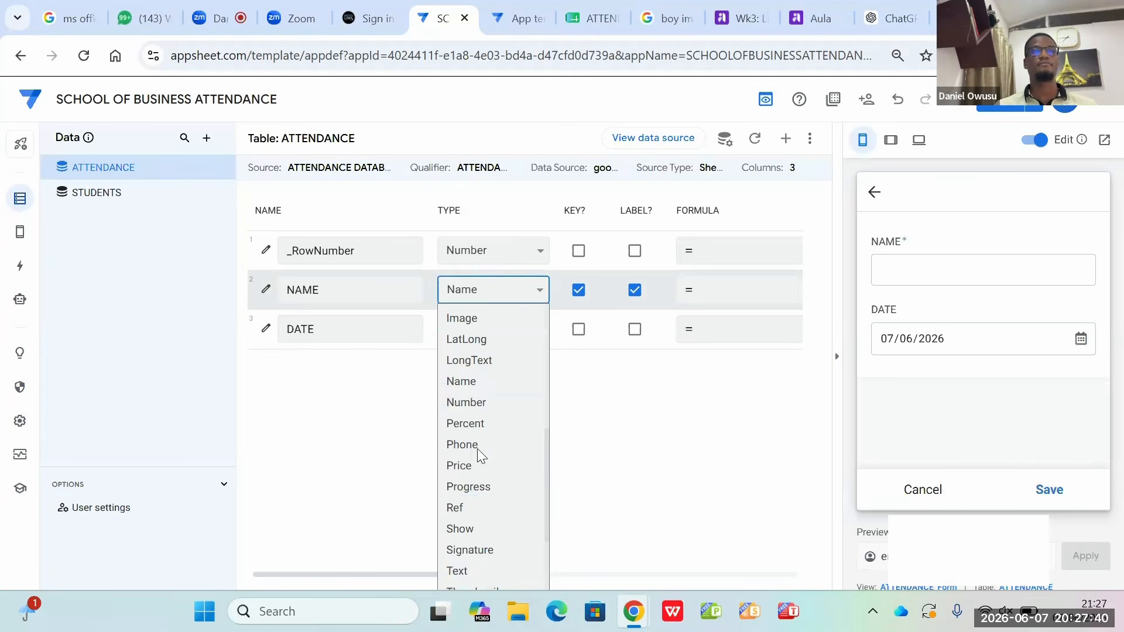
left_click(450, 479)
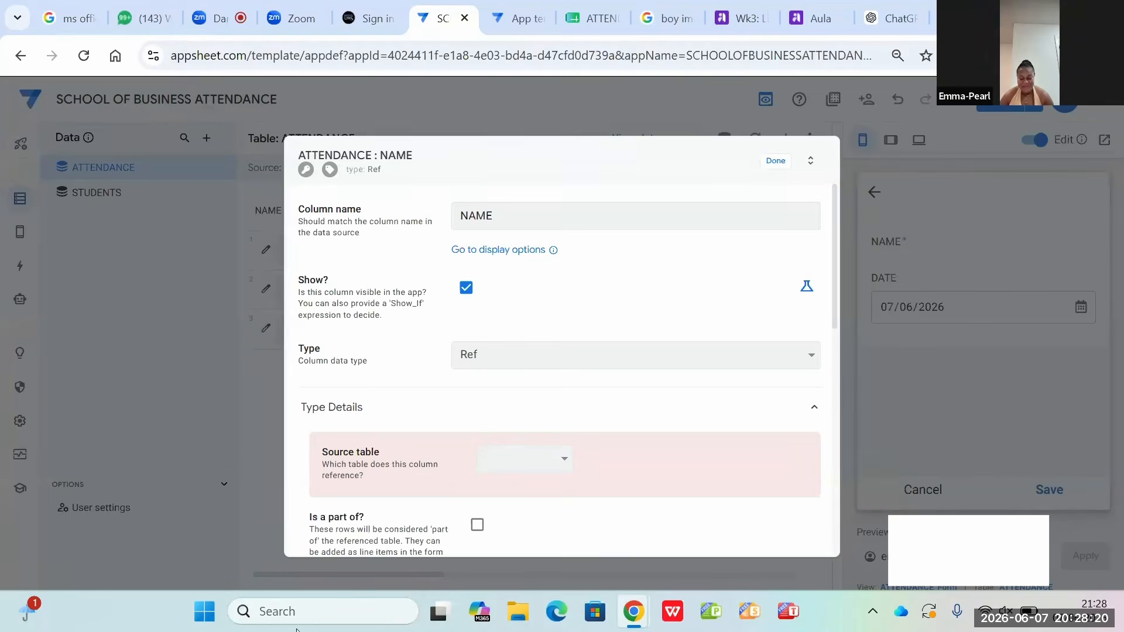
left_click(563, 459)
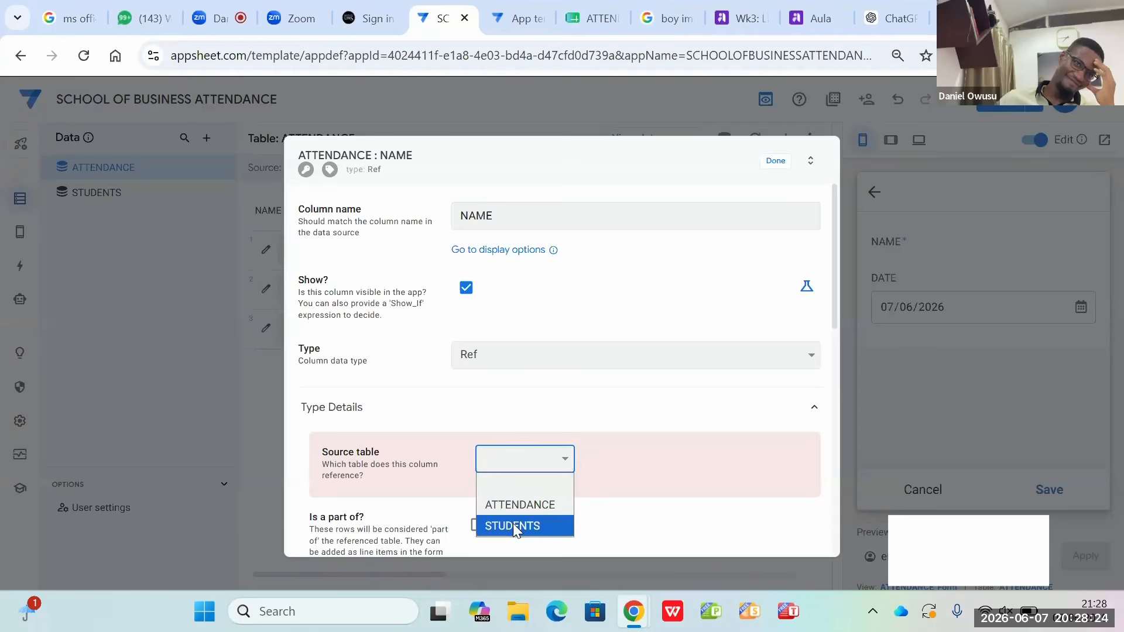
left_click(513, 525)
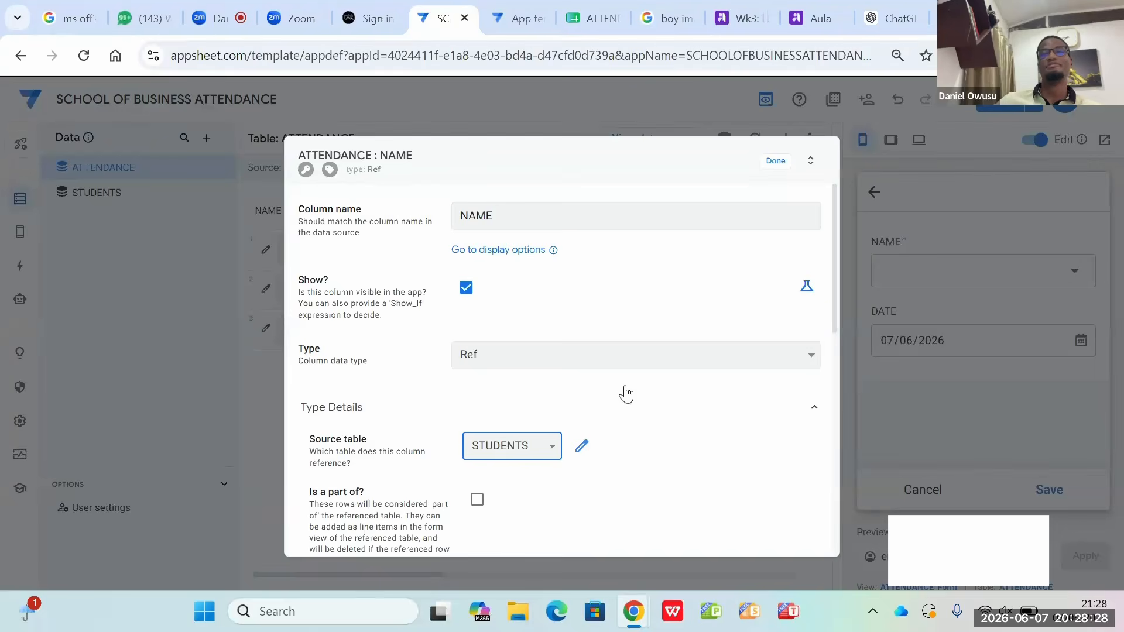
left_click(773, 162)
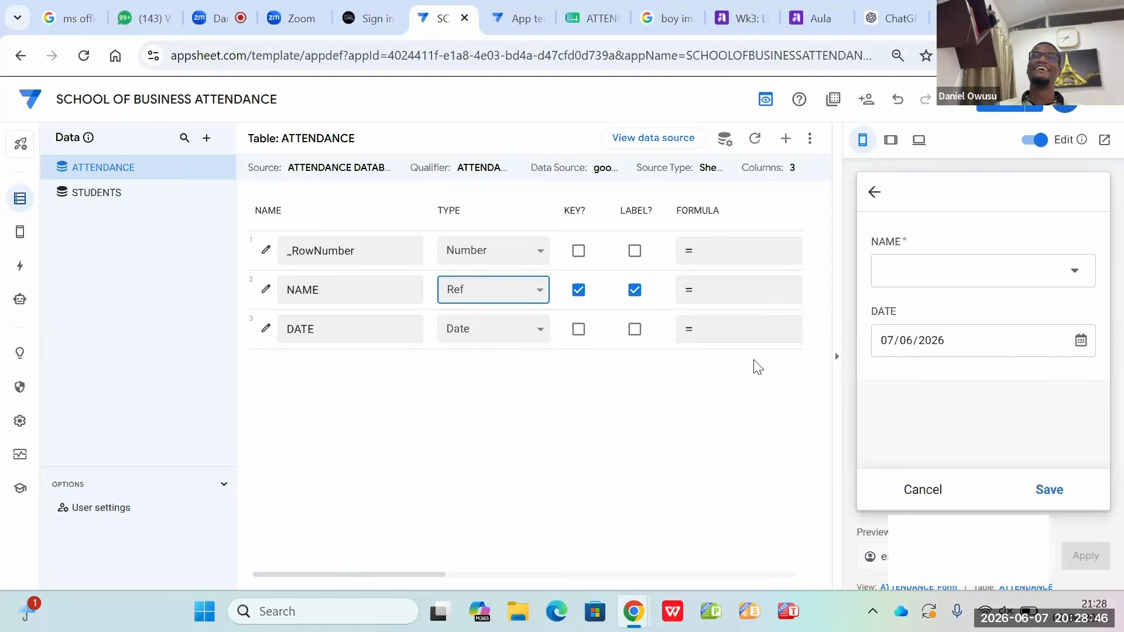
mouse_move(944, 275)
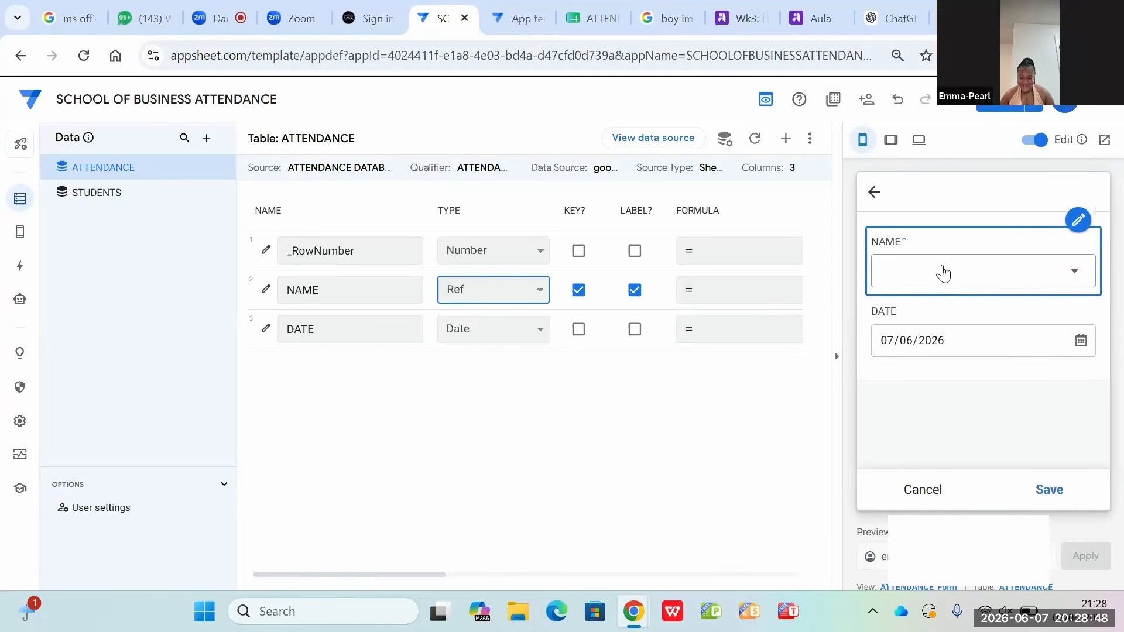
Step: Test the NAME reference list in the previewed attendance form by selecting the first listed student
left_click(1079, 275)
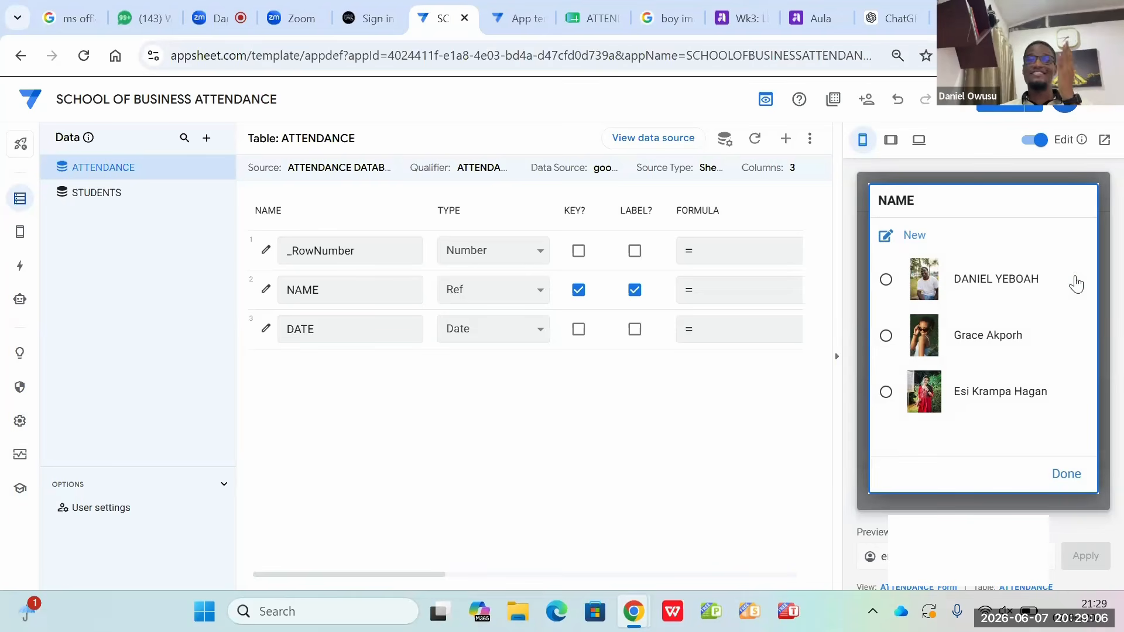
left_click(885, 282)
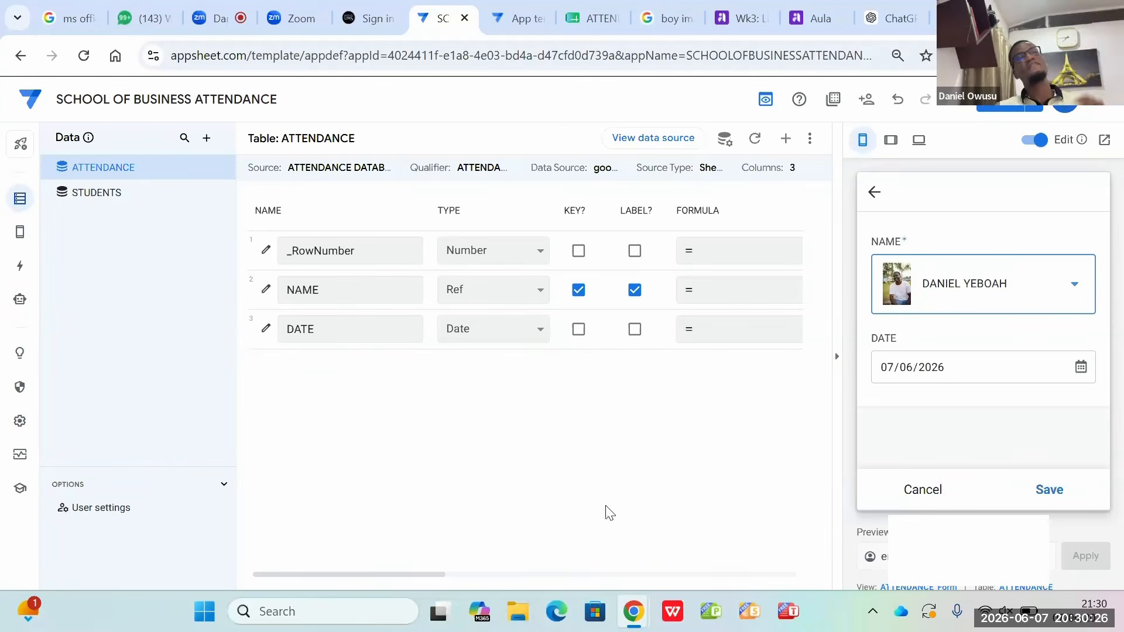
Step: Open the table's source spreadsheet and add a TYPE column header in cell C1 of the ATTENDANCE sheet
left_click(666, 146)
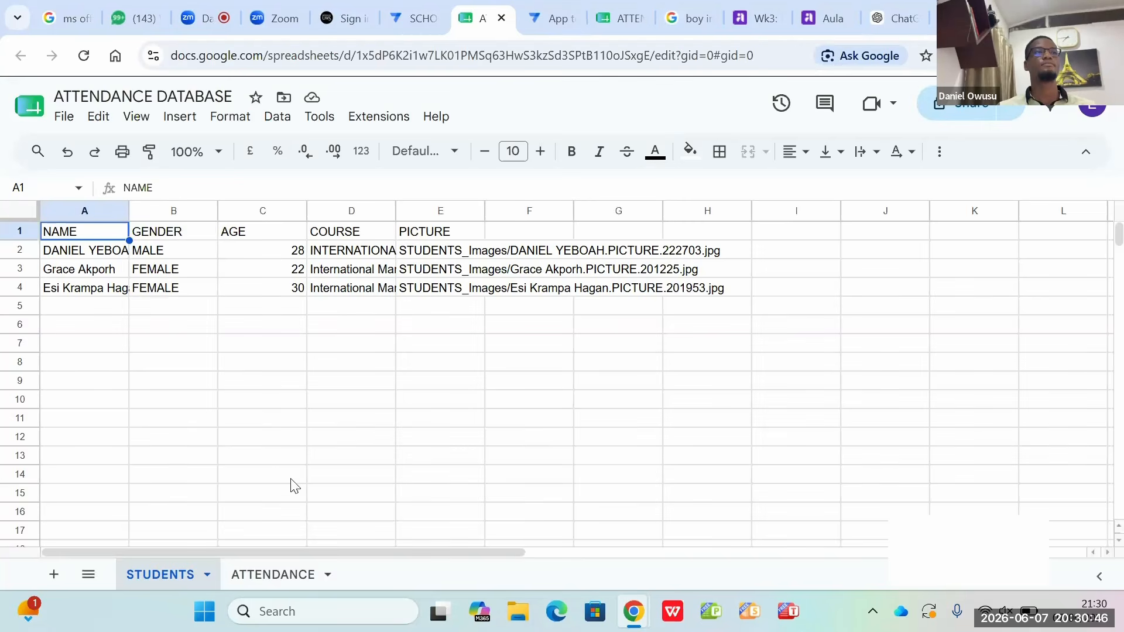
left_click(271, 577)
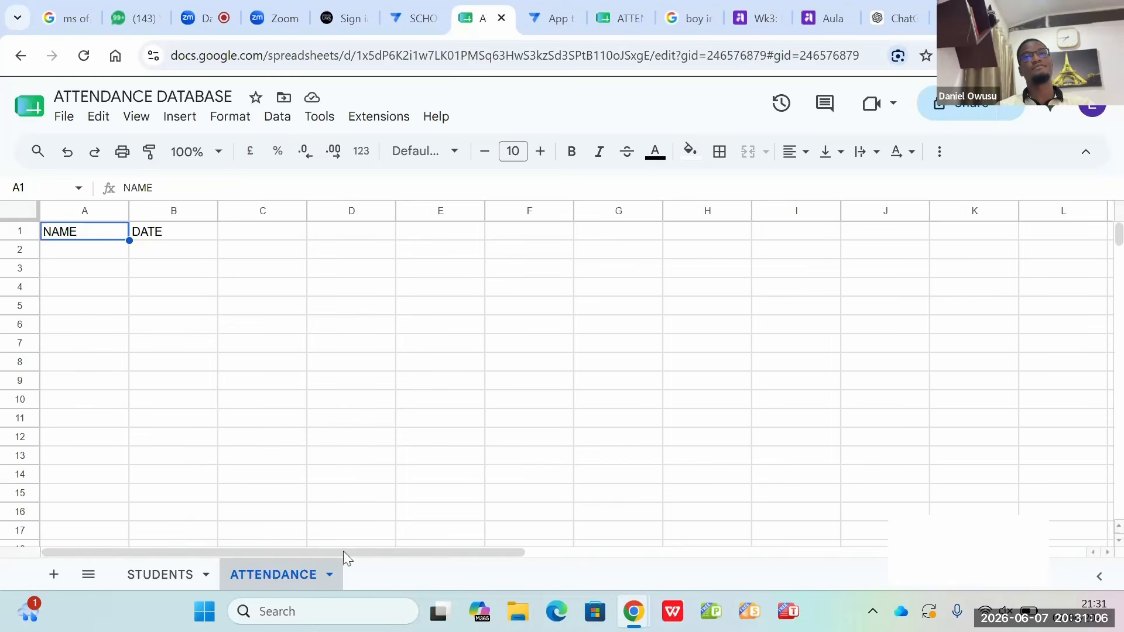
left_click(258, 229)
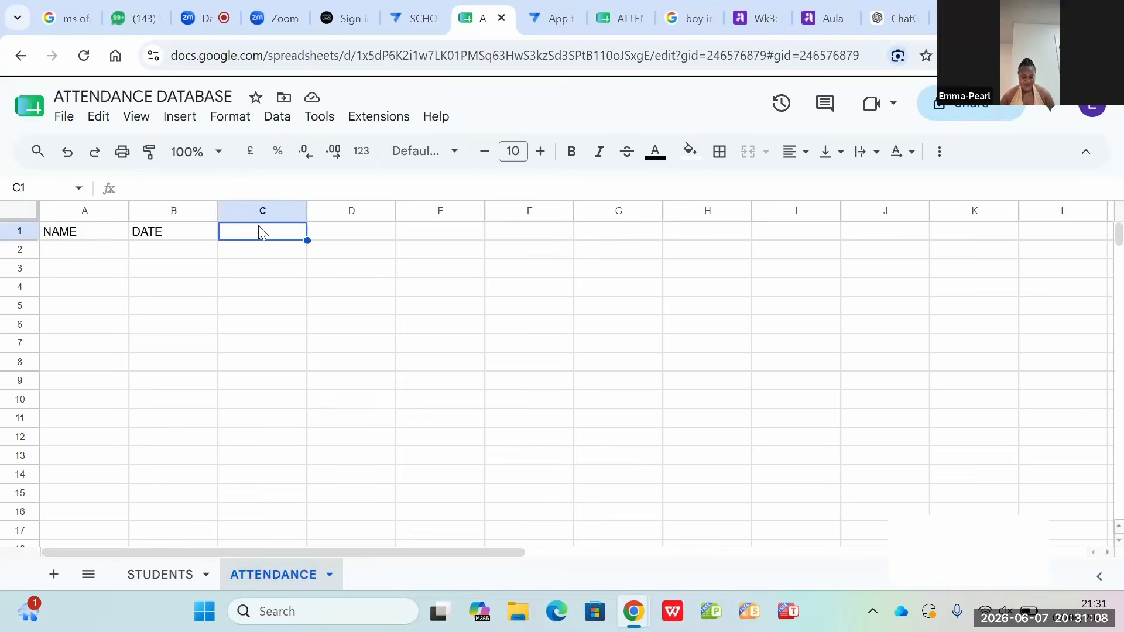
type("TY")
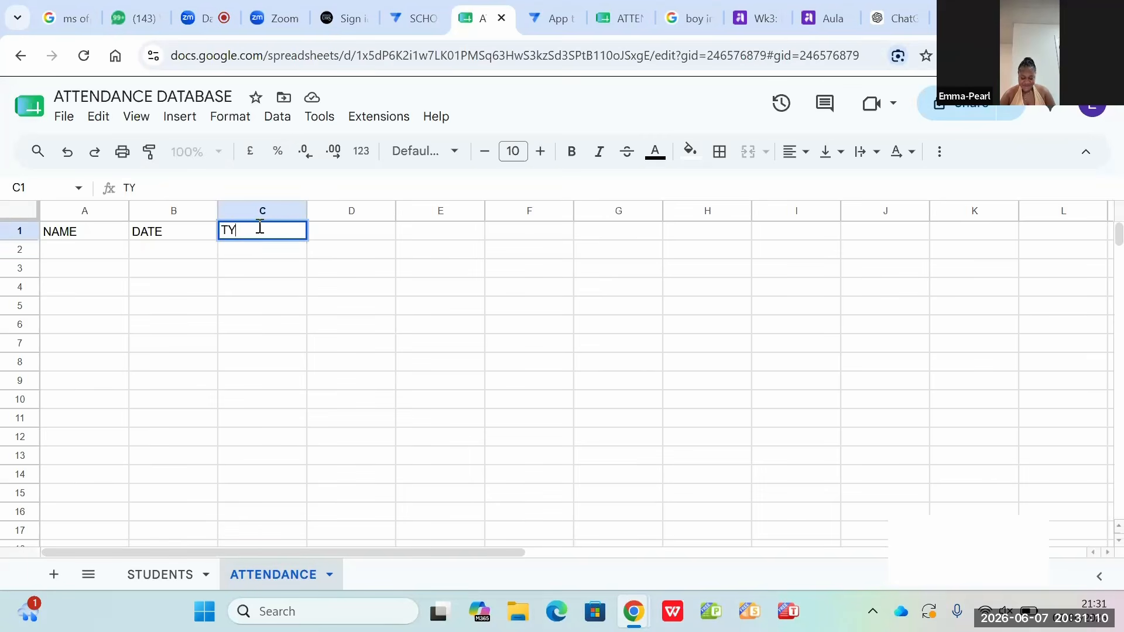
type("PE")
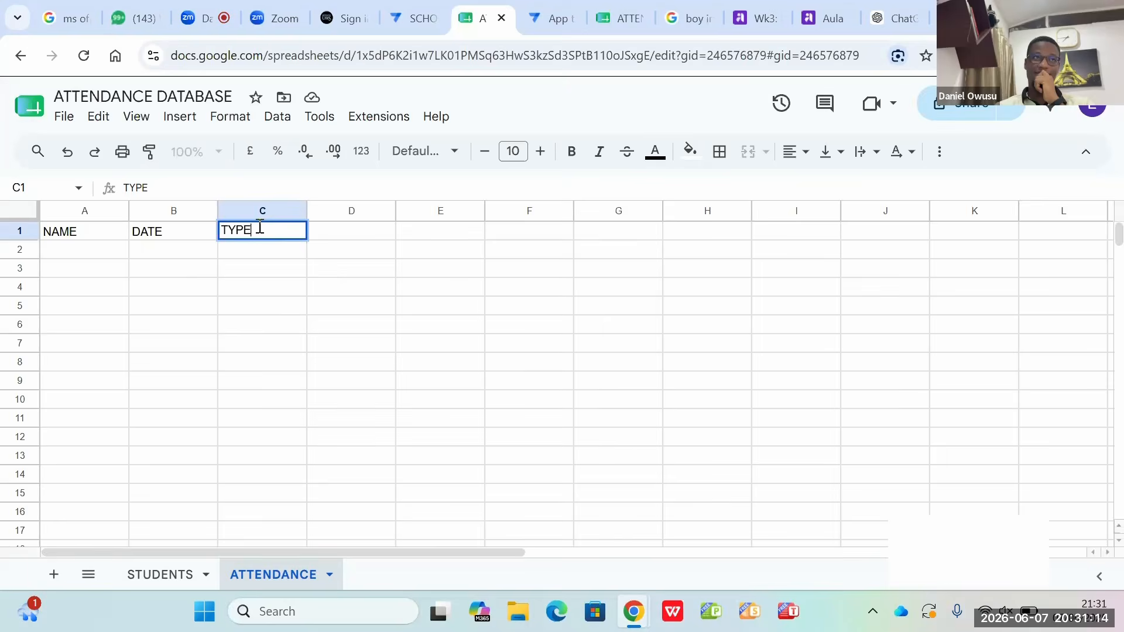
key("Return")
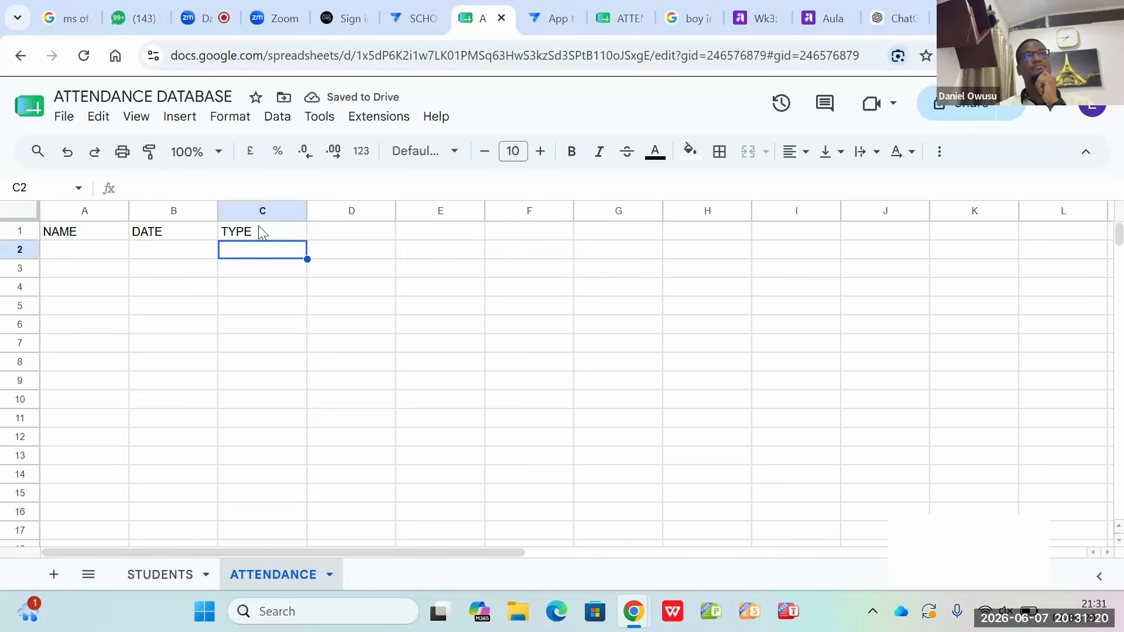
Step: Return to the AppSheet editor and regenerate the ATTENDANCE table's column structure from the updated sheet
left_click(412, 19)
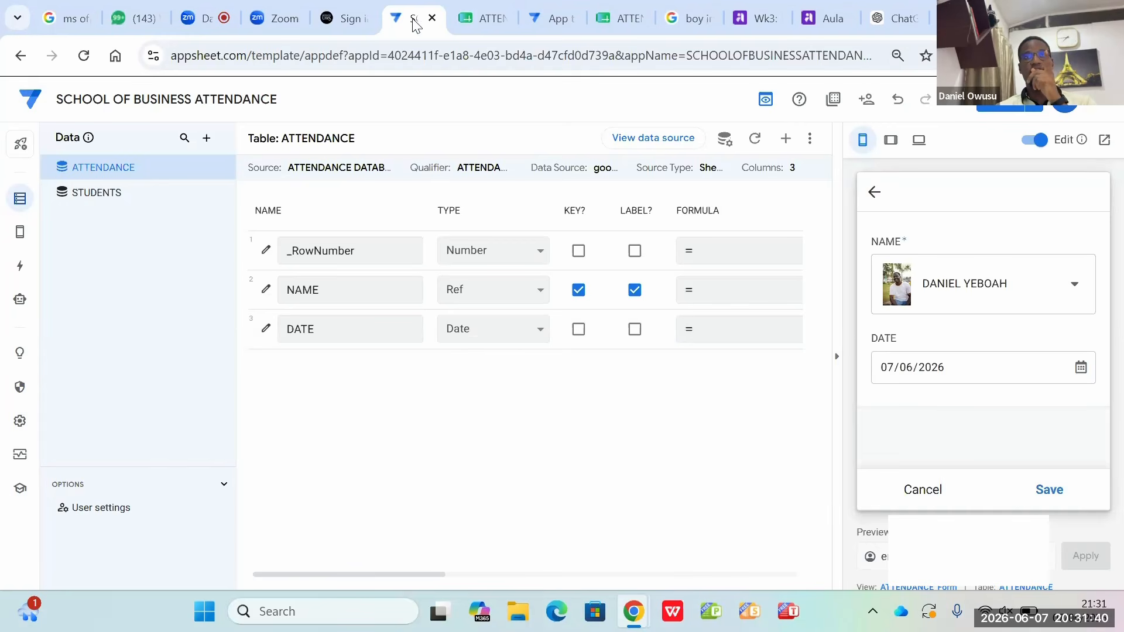
left_click(755, 140)
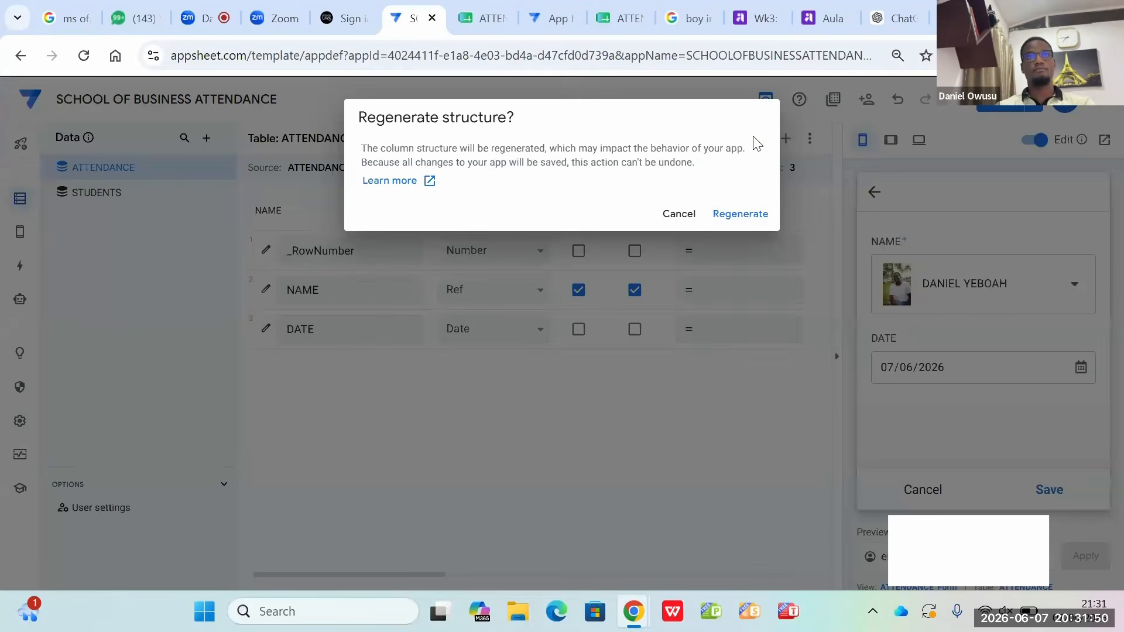
left_click(732, 216)
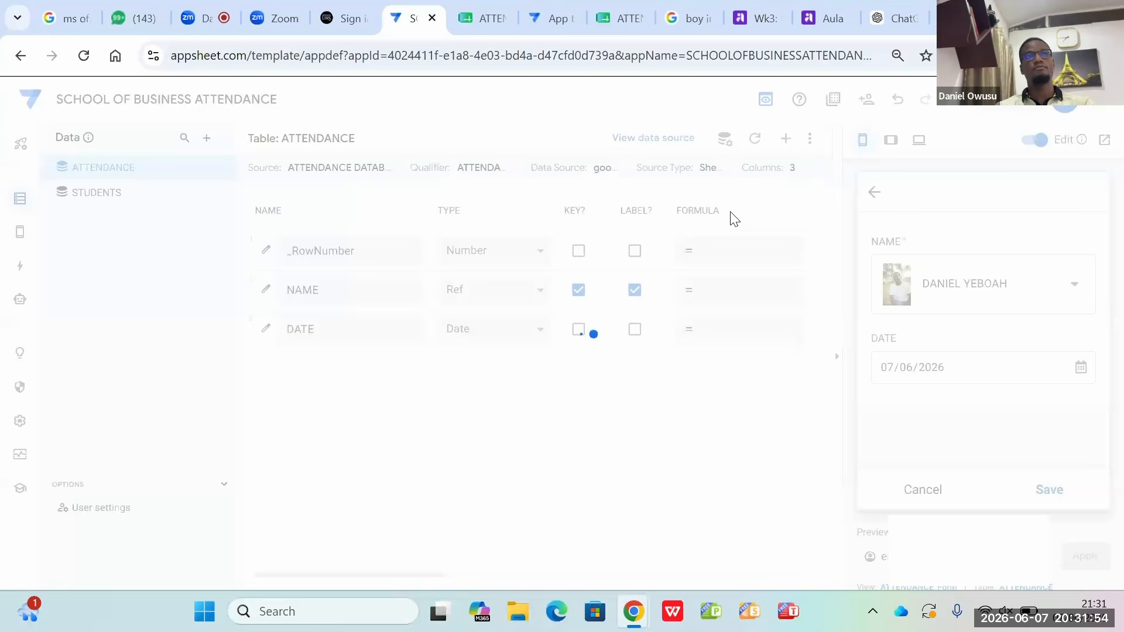
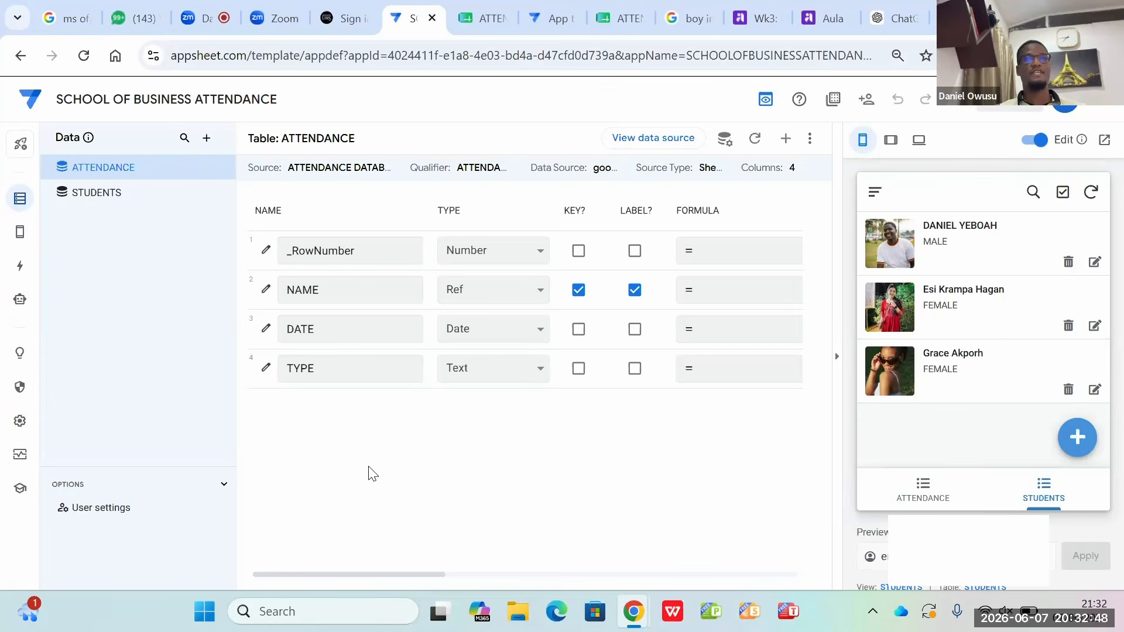
Step: Change the ATTENDANCE table's TYPE column to the Enum data type
left_click(544, 369)
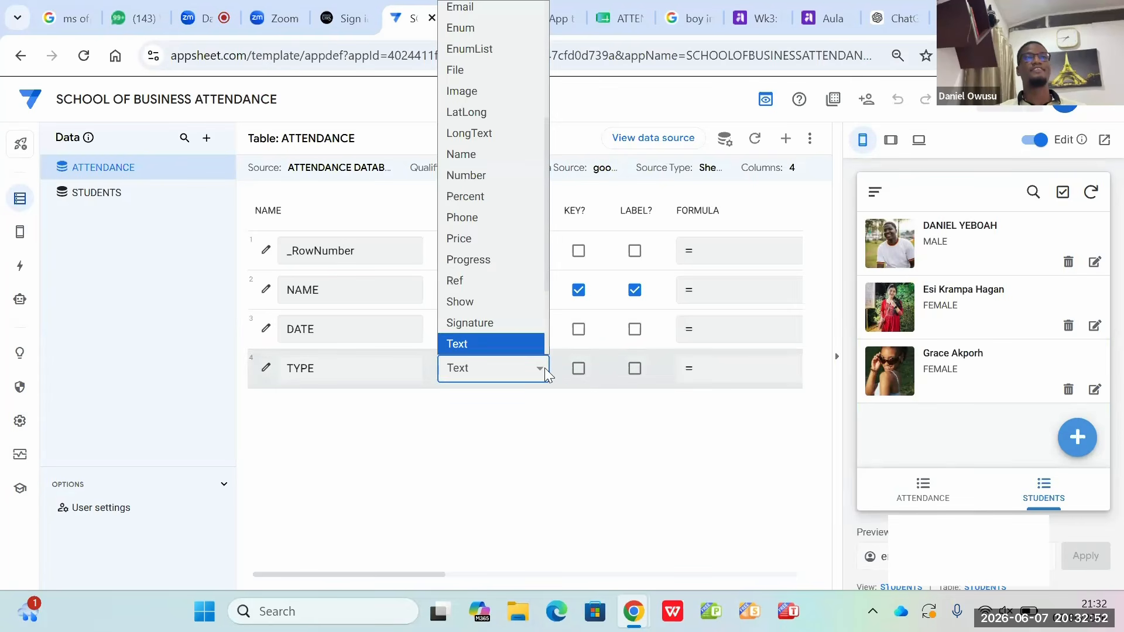
left_click(543, 368)
scroll(547, 378, "right", 1)
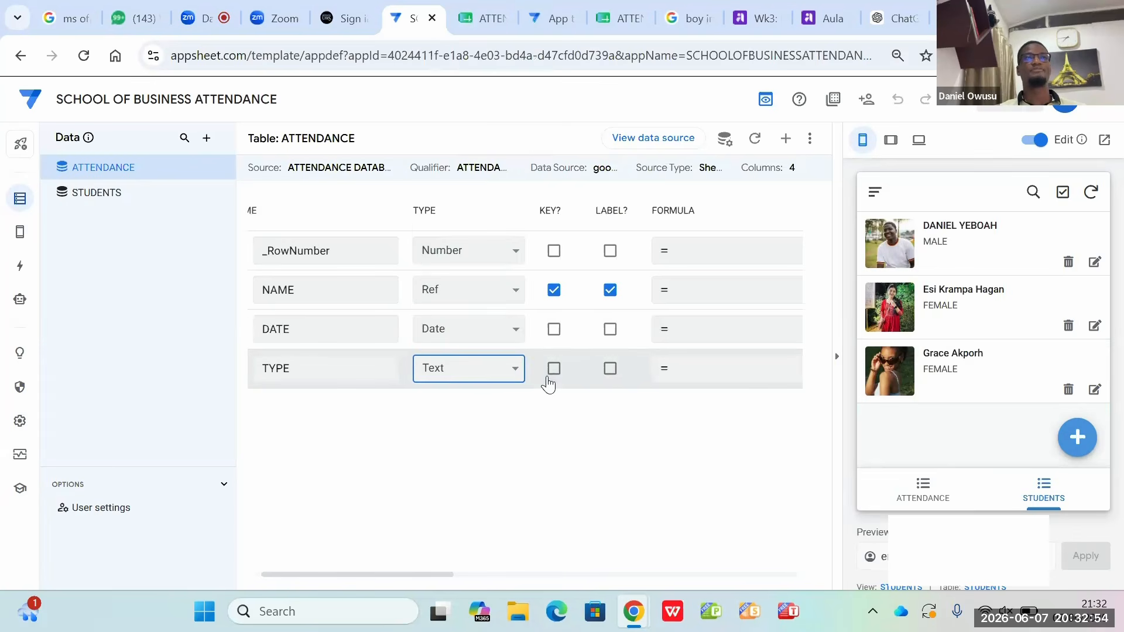
left_click(514, 369)
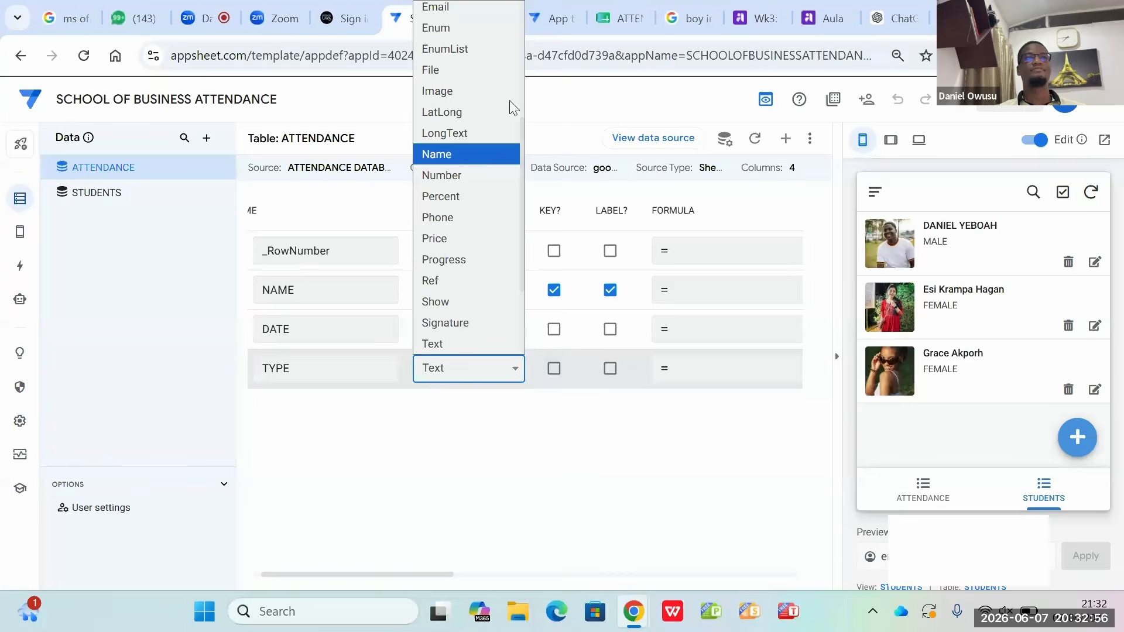
left_click(490, 34)
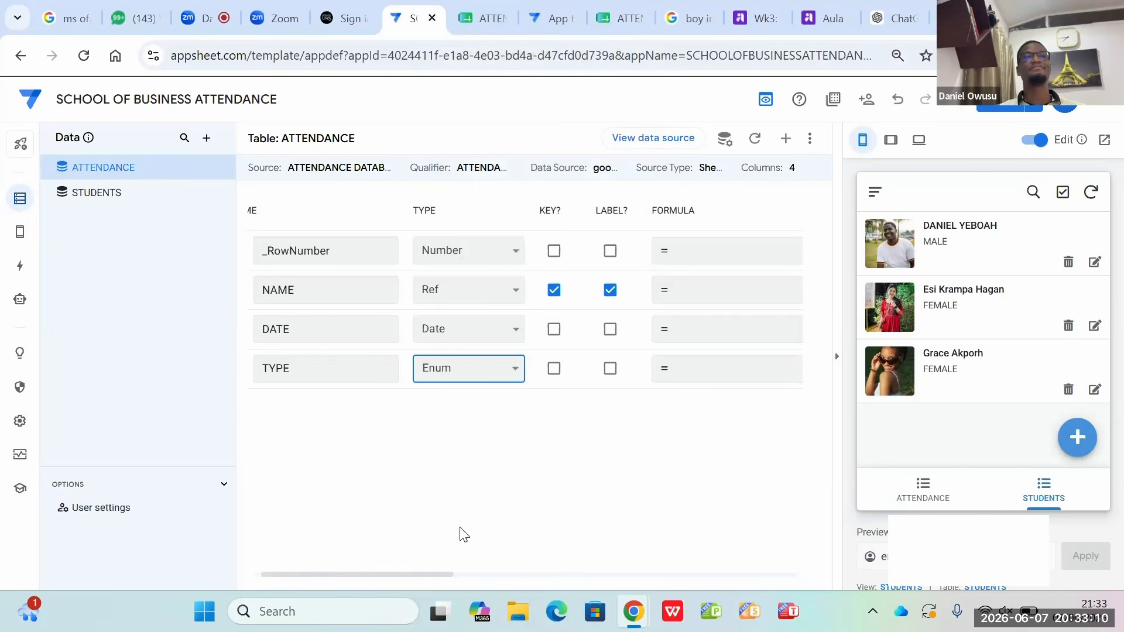
scroll(346, 371, "left", 1)
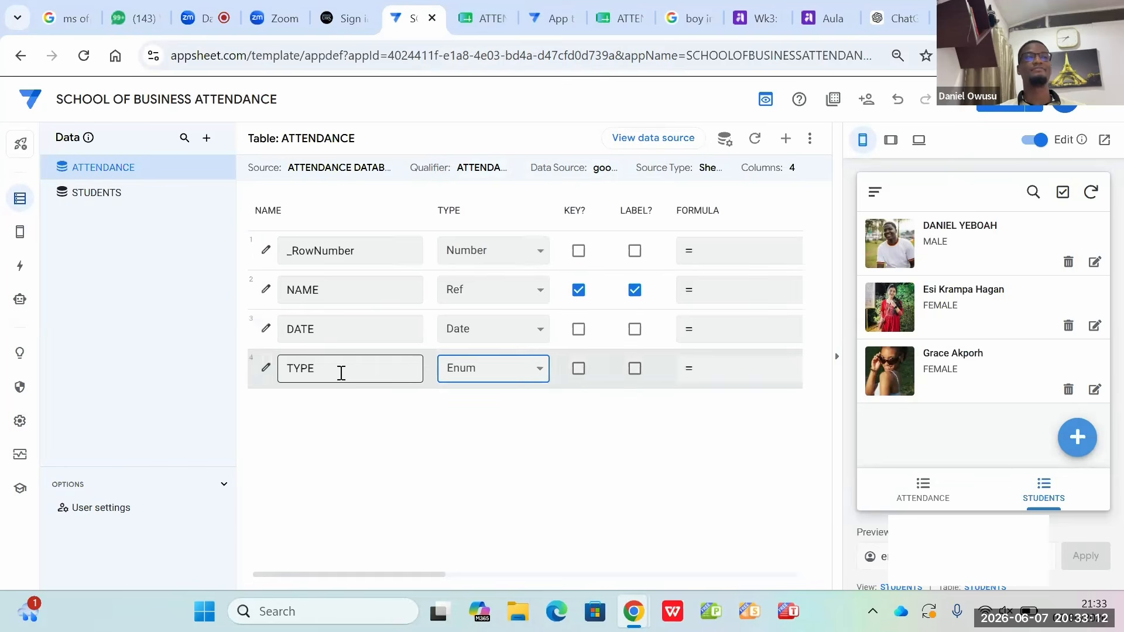
Step: Define PRESENT and ABSENT as the allowed values of the TYPE column and close its settings
left_click(262, 368)
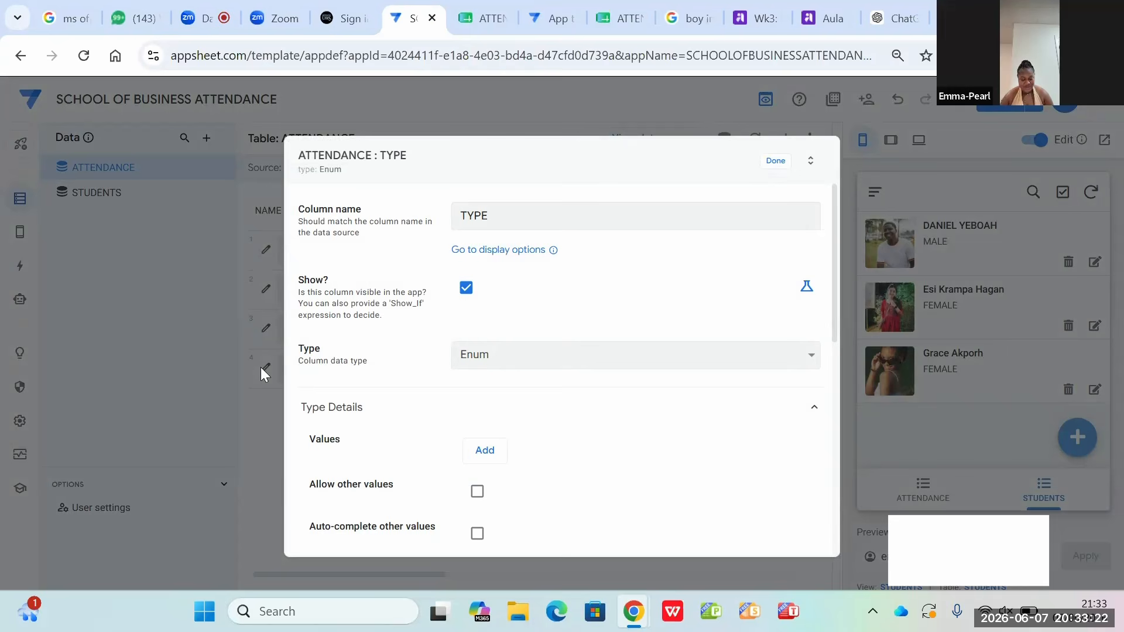
left_click(490, 460)
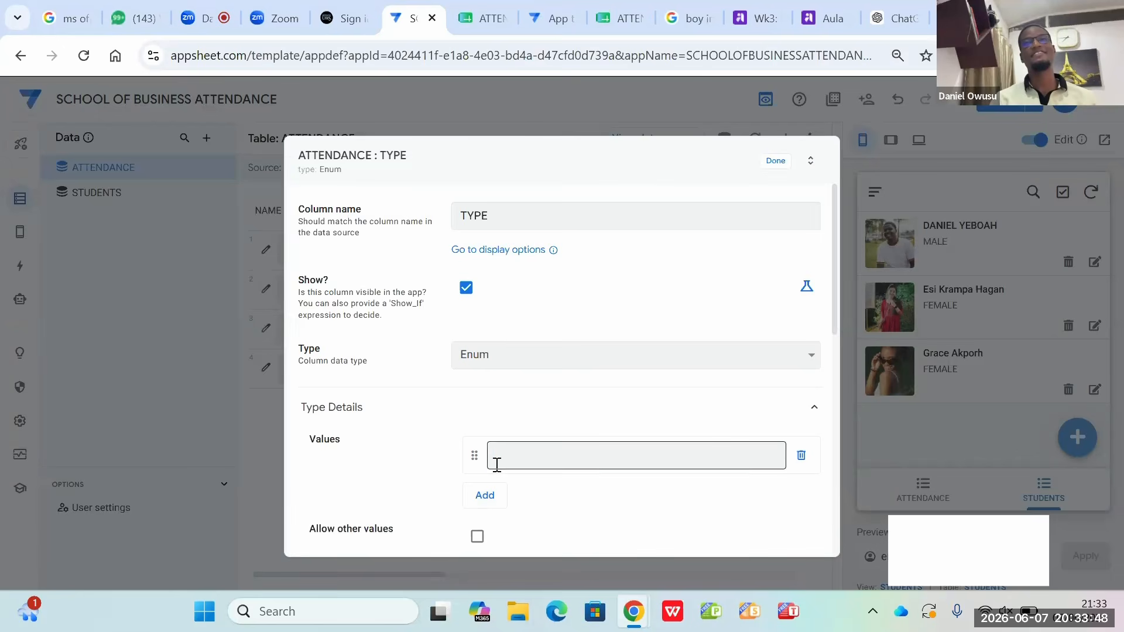
left_click(495, 456)
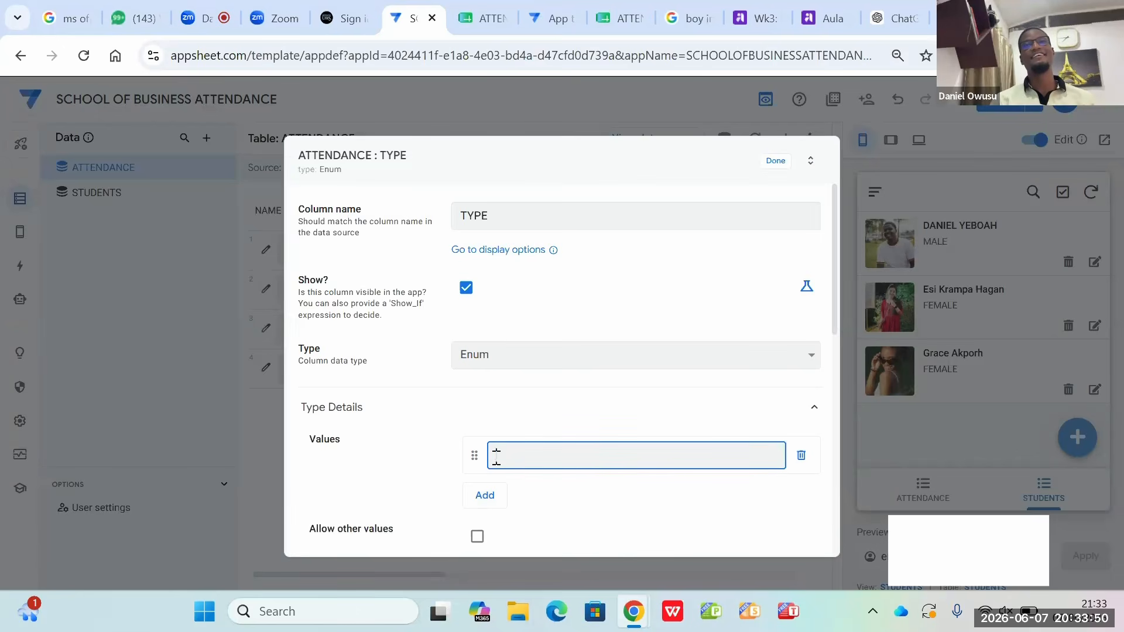
type("PRESENT")
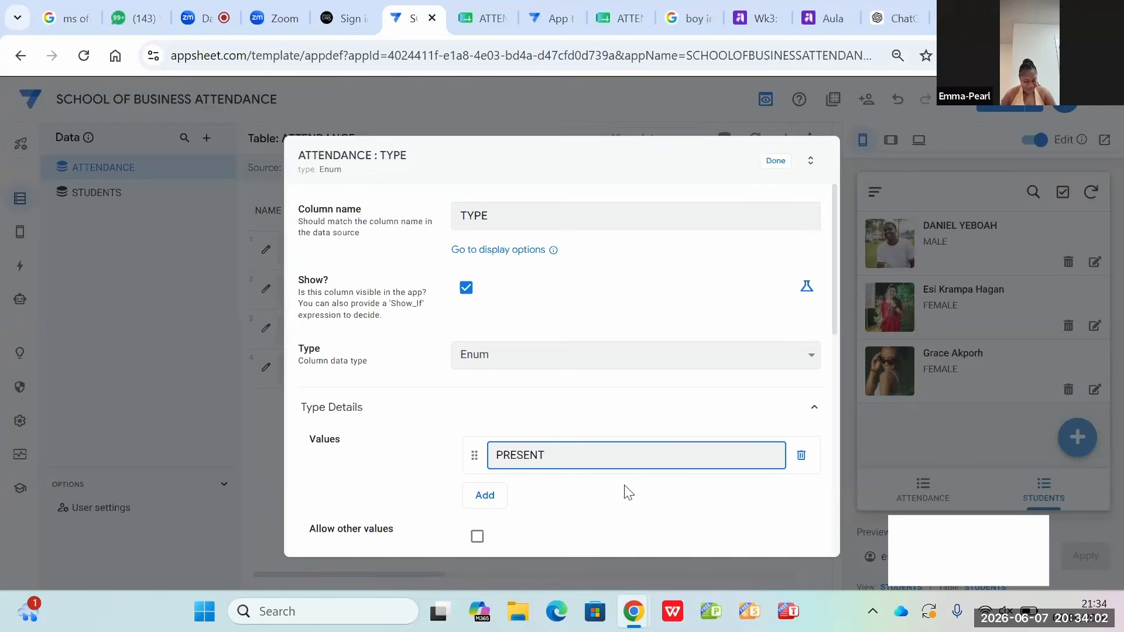
left_click(479, 499)
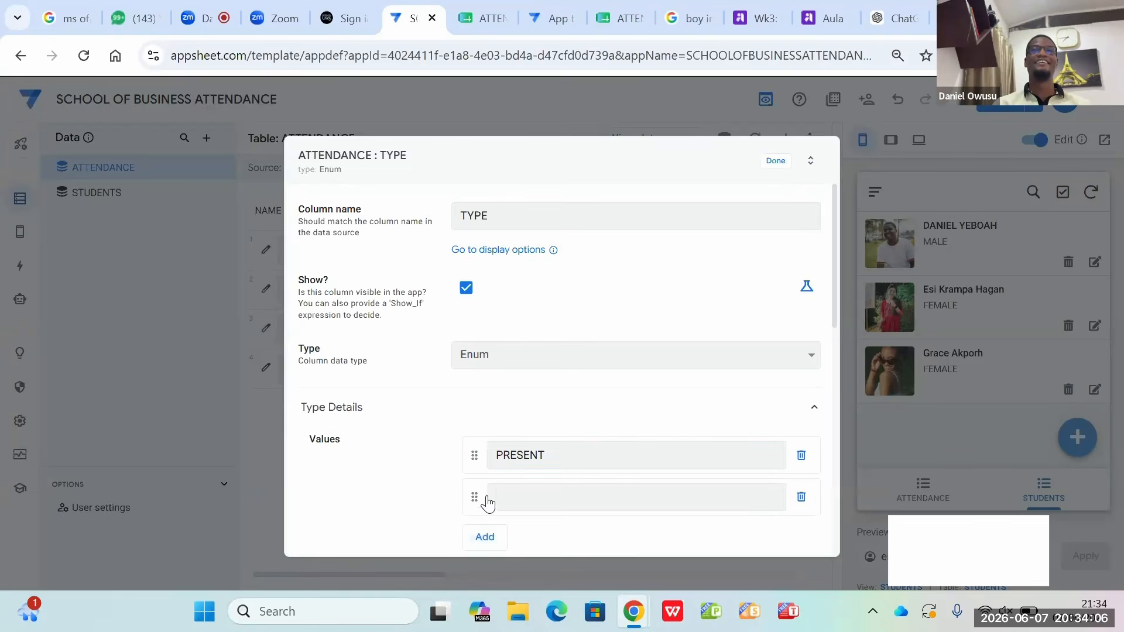
left_click(502, 500)
type("ABSENT")
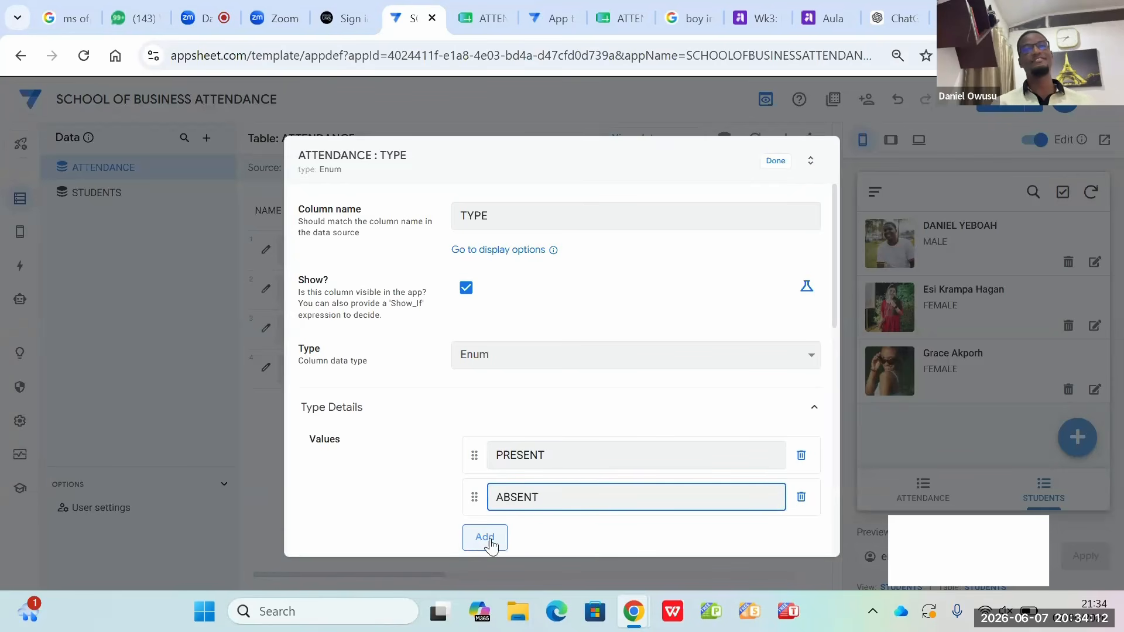
left_click(772, 163)
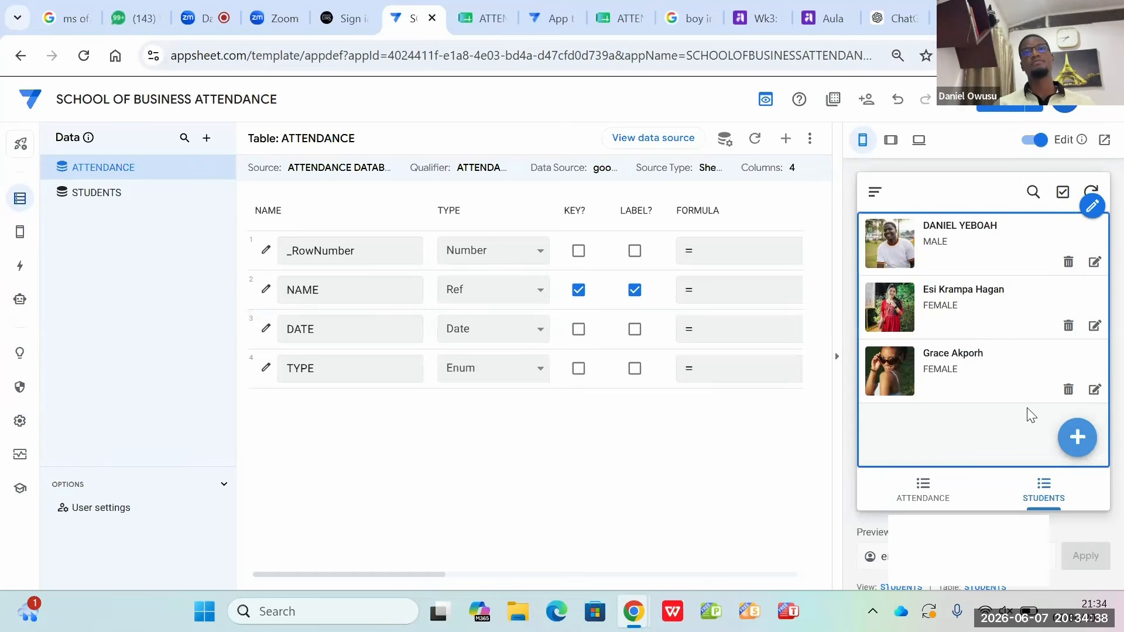
Step: Open a new attendance form in the app preview and save the app's changes
left_click(936, 491)
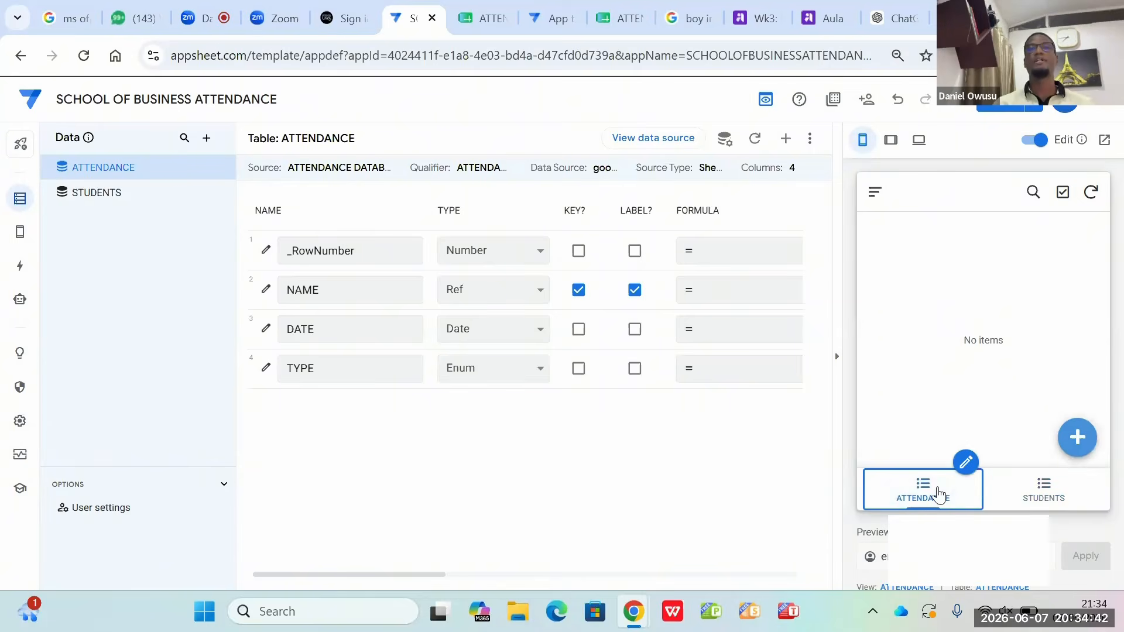
left_click(1077, 444)
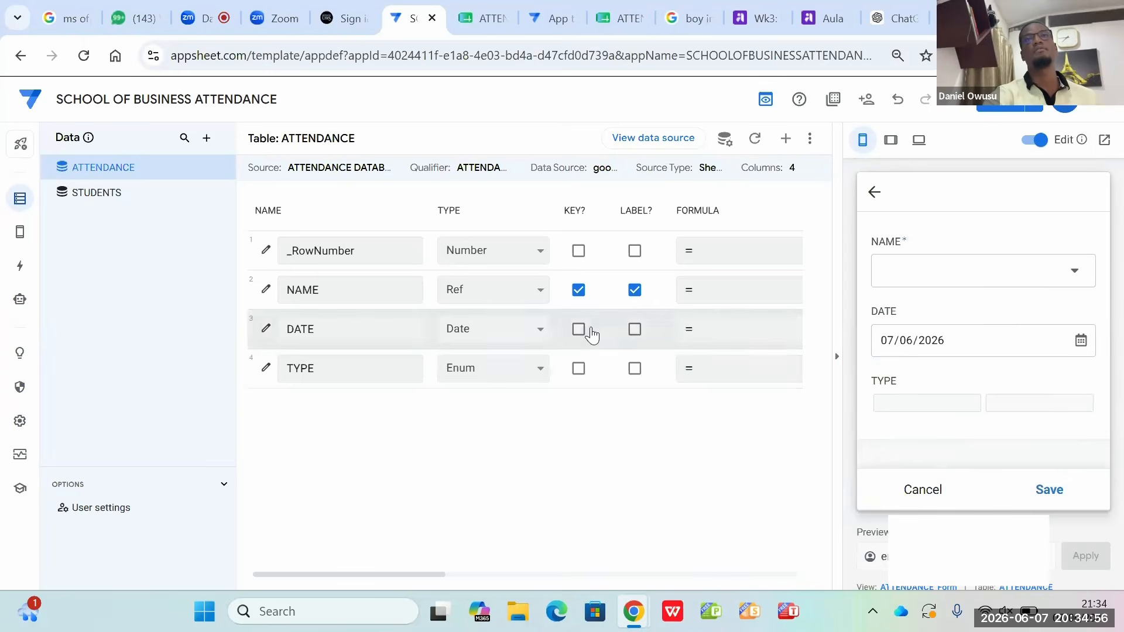
left_click(1000, 105)
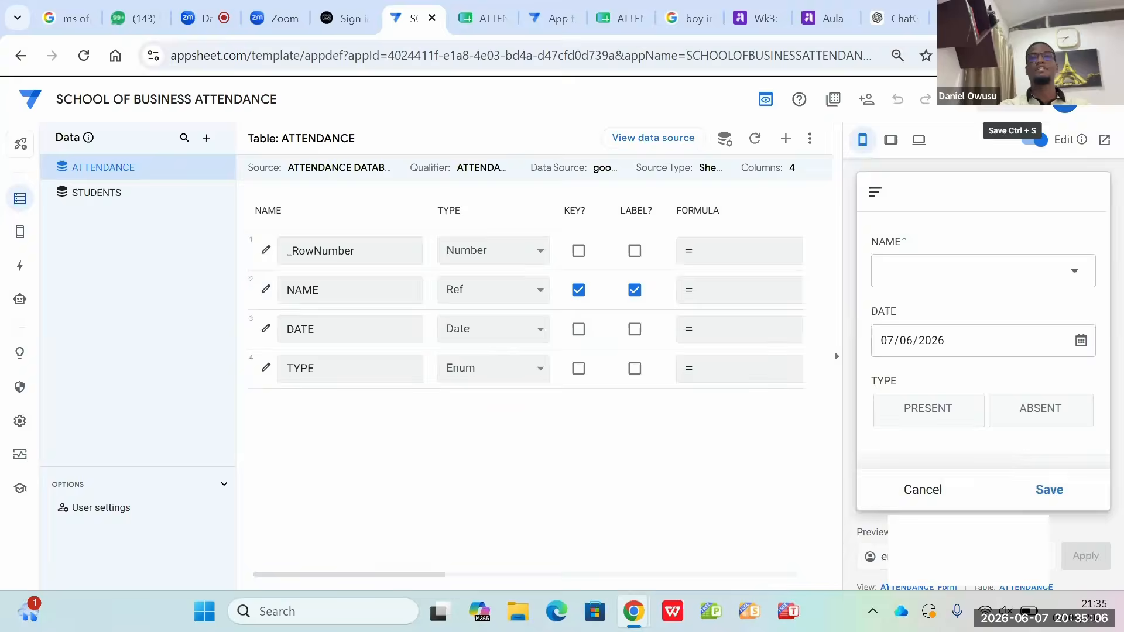
Step: Record the first listed student as PRESENT, save the entry, and show the ATTENDANCE view
left_click(995, 273)
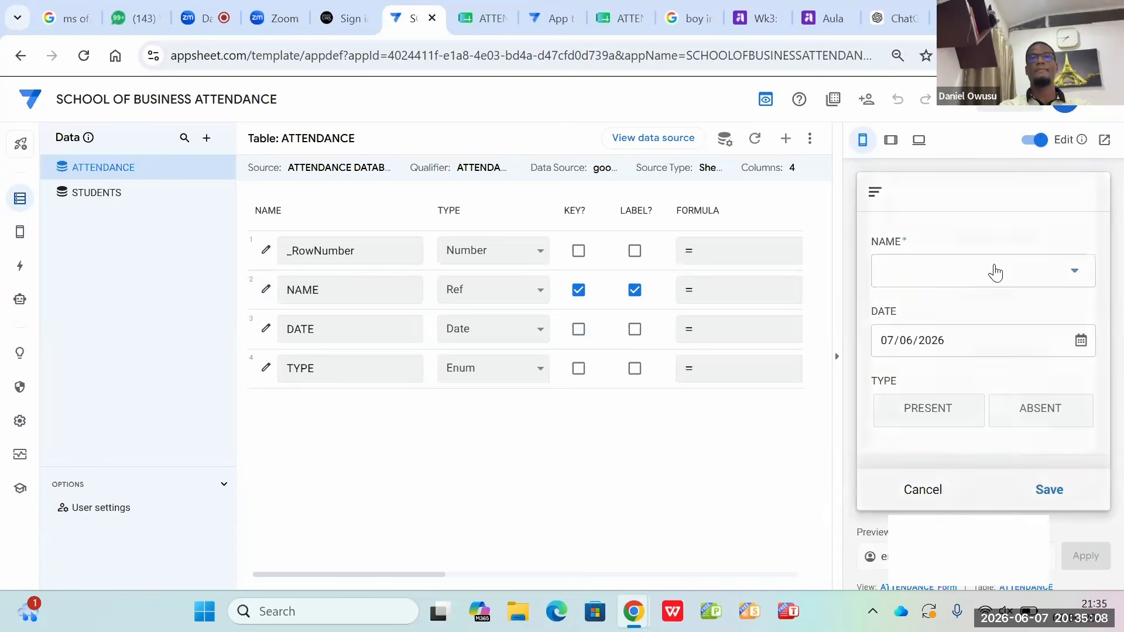
left_click(924, 288)
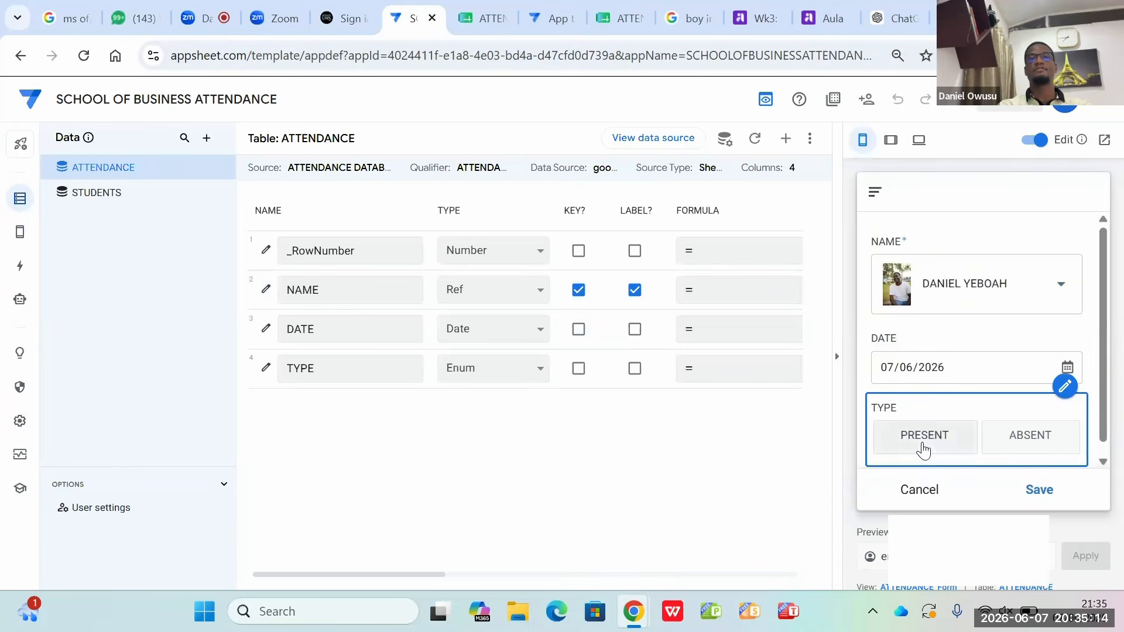
left_click(923, 445)
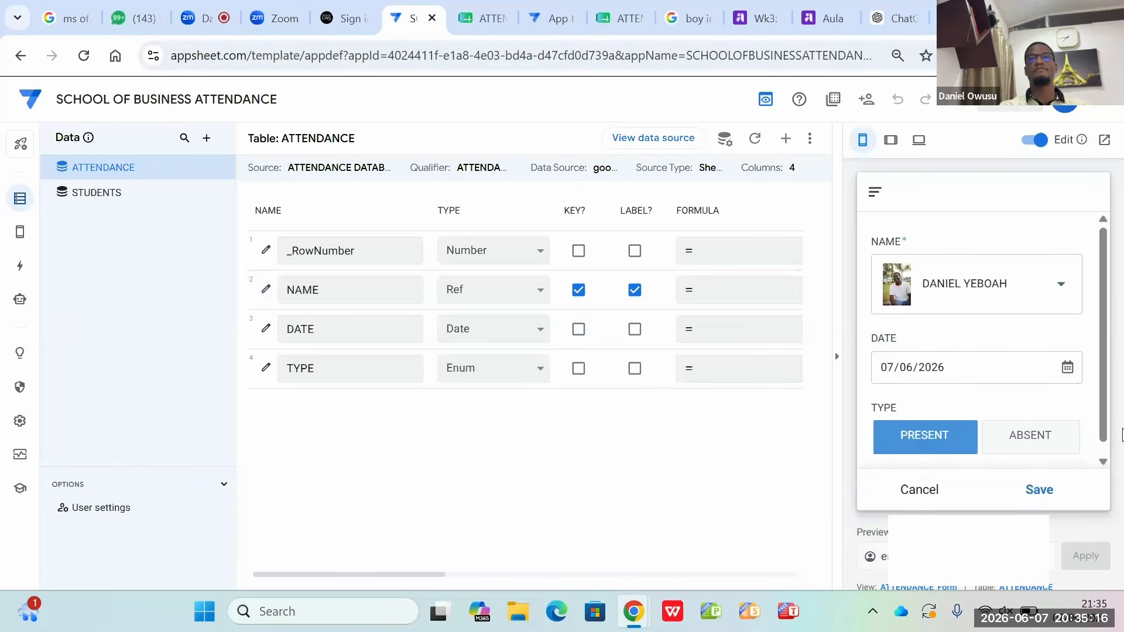
left_click(1039, 491)
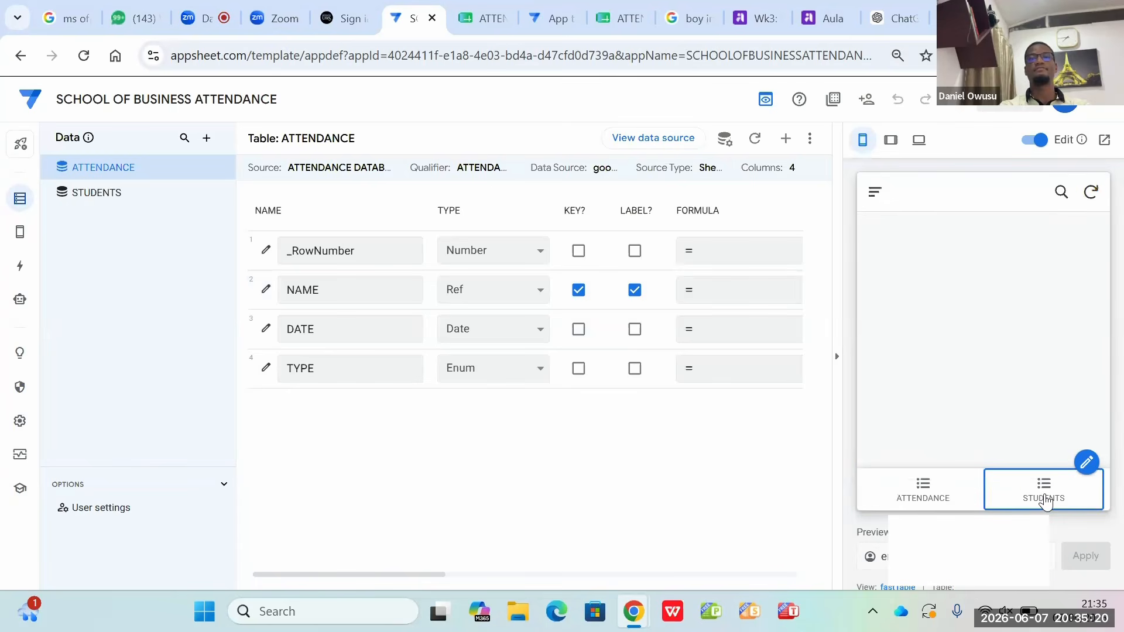
left_click(945, 506)
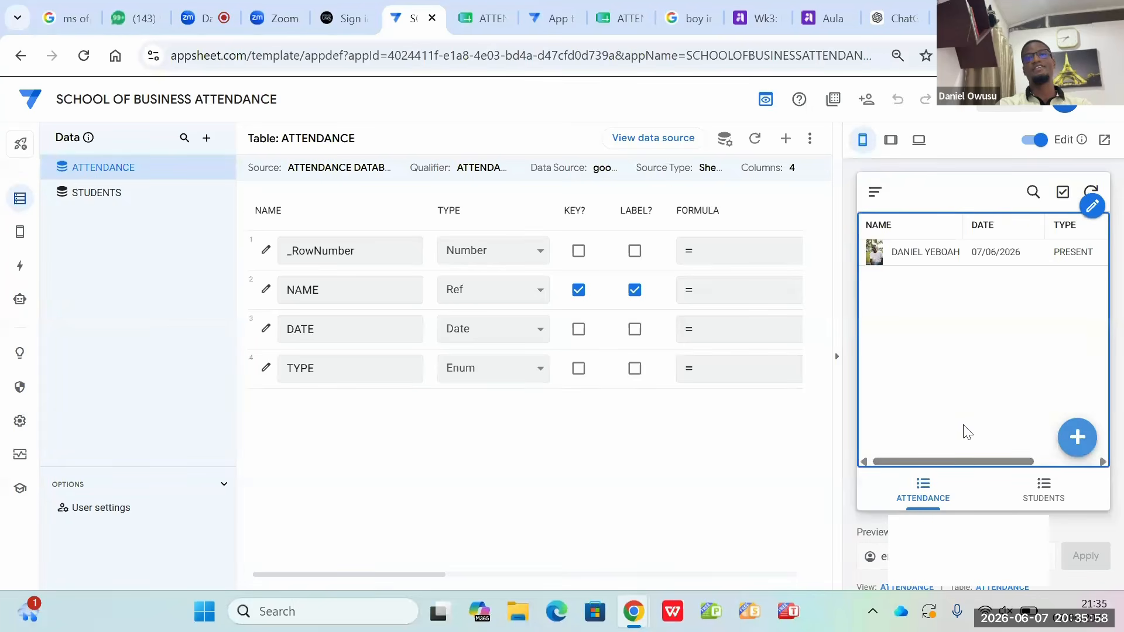
Step: Add another attendance record in the preview, marking the third listed student as ABSENT, and save it
left_click(1041, 497)
left_click(928, 498)
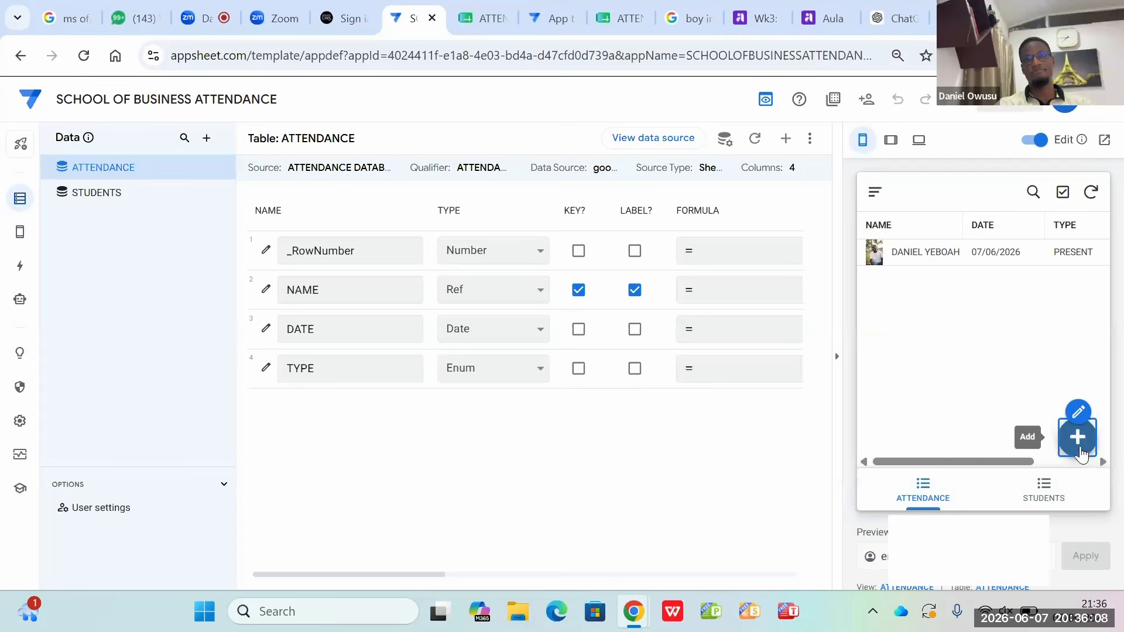
left_click(1079, 440)
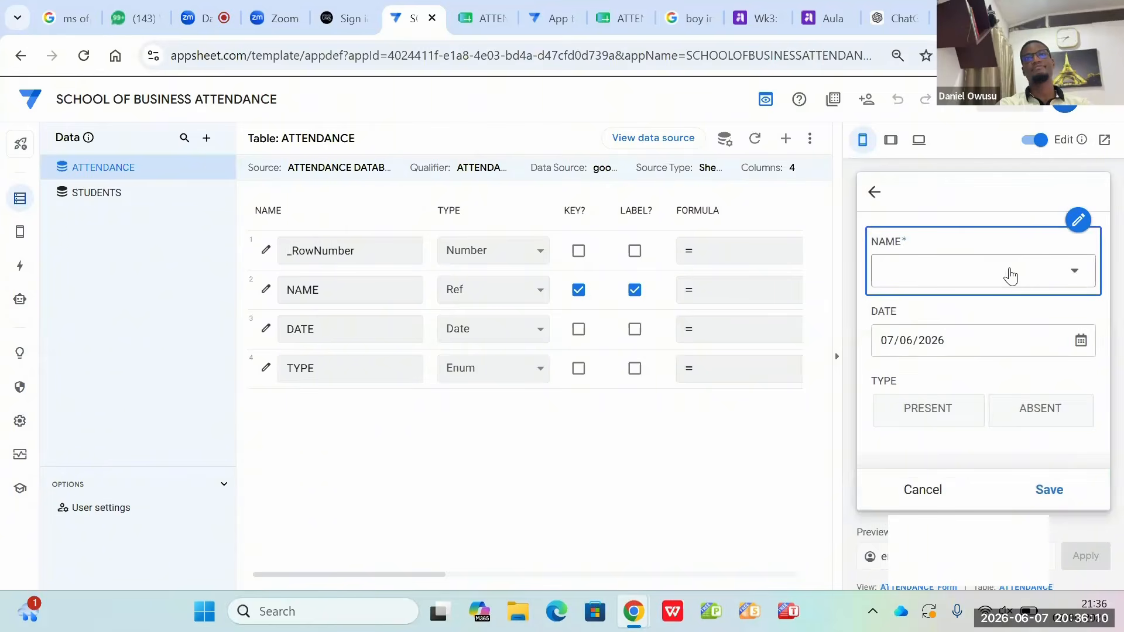
left_click(1004, 272)
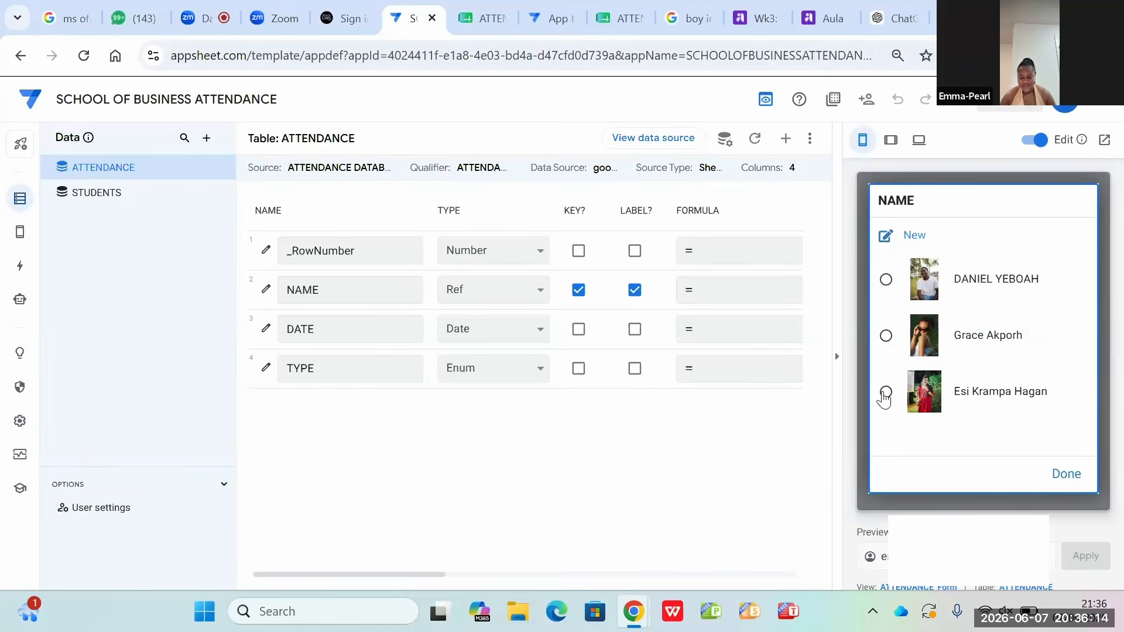
left_click(885, 393)
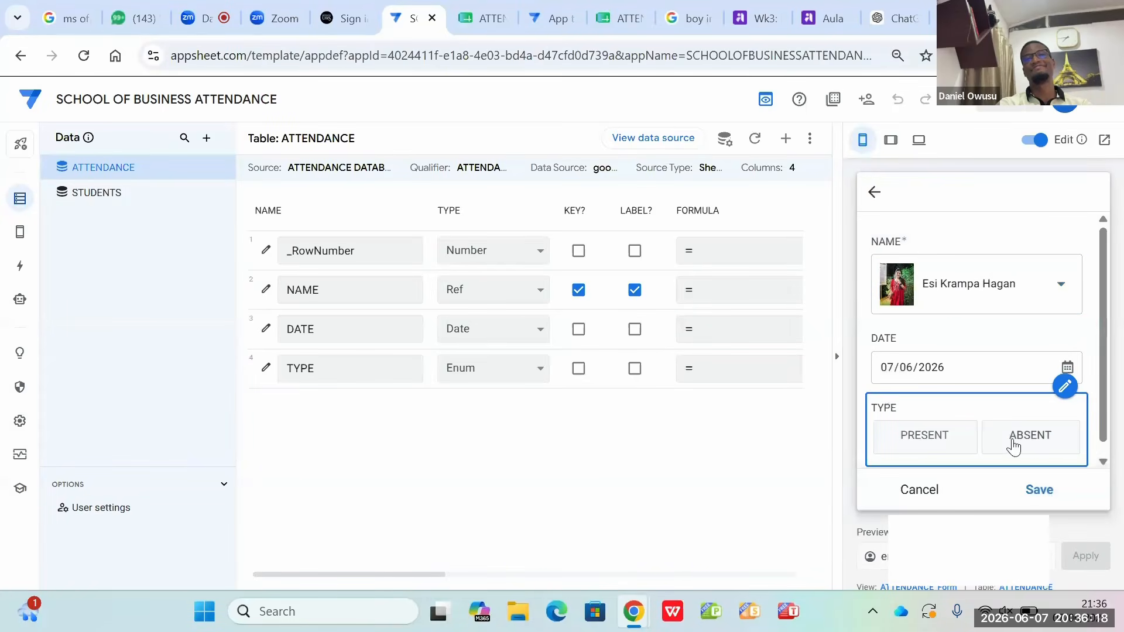
left_click(1013, 446)
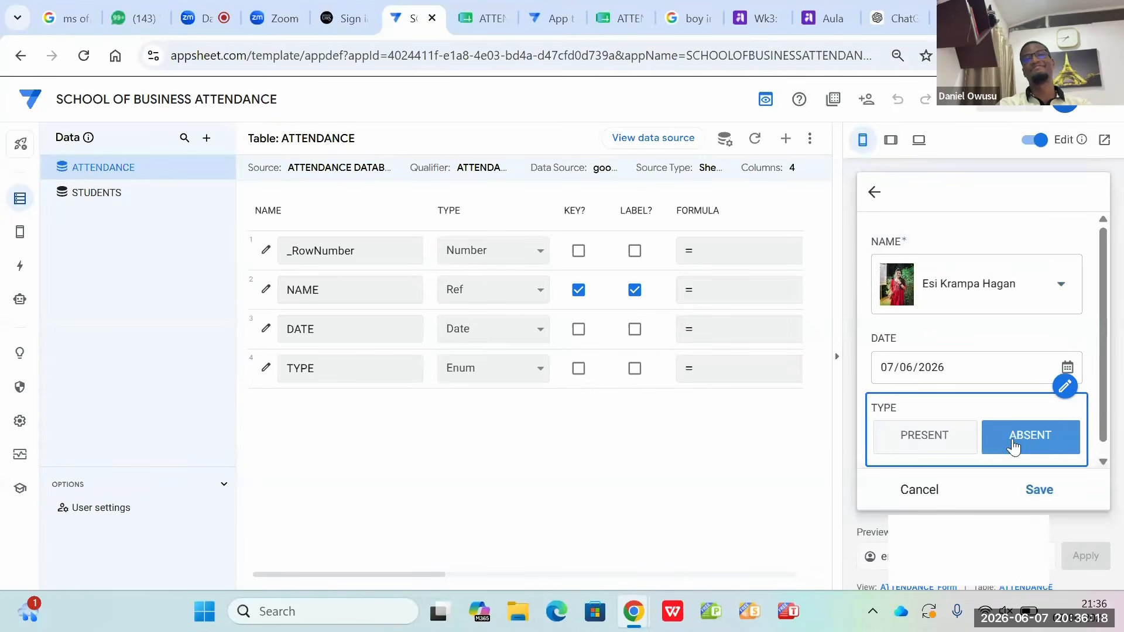
left_click(1044, 500)
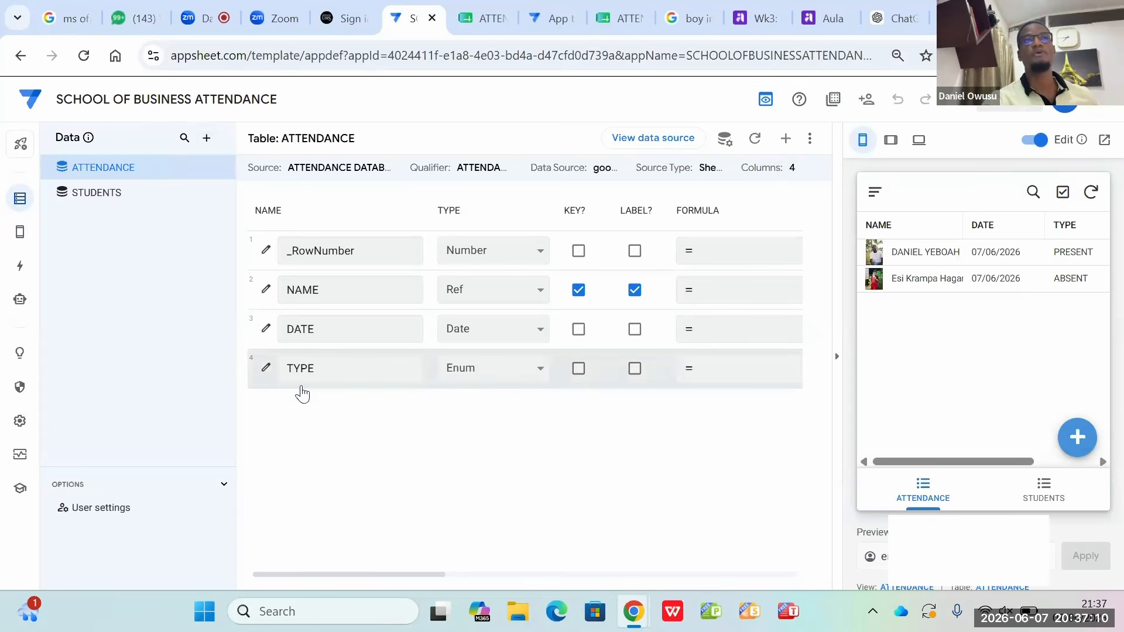
Step: Open the app's sharing dialog ready for adding a user by e-mail
left_click(865, 101)
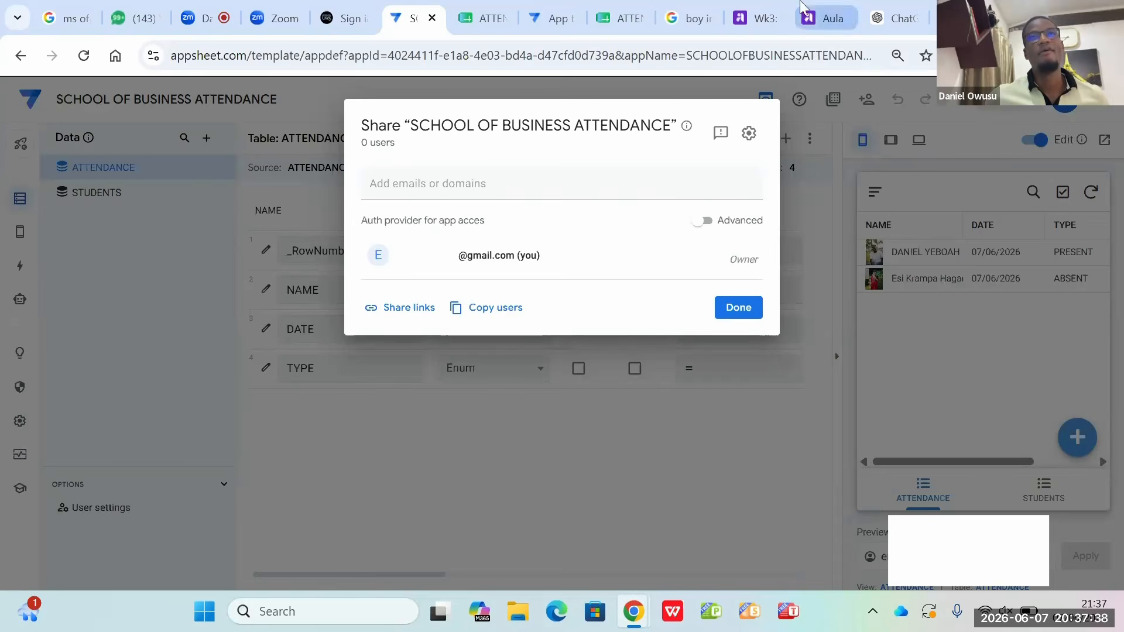
left_click(466, 188)
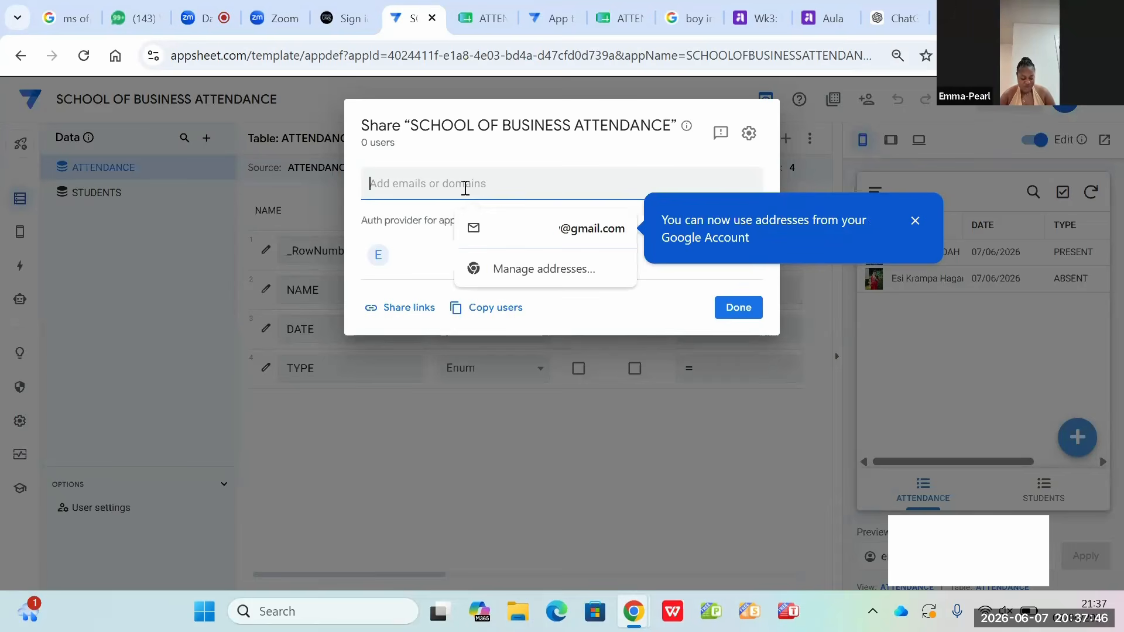
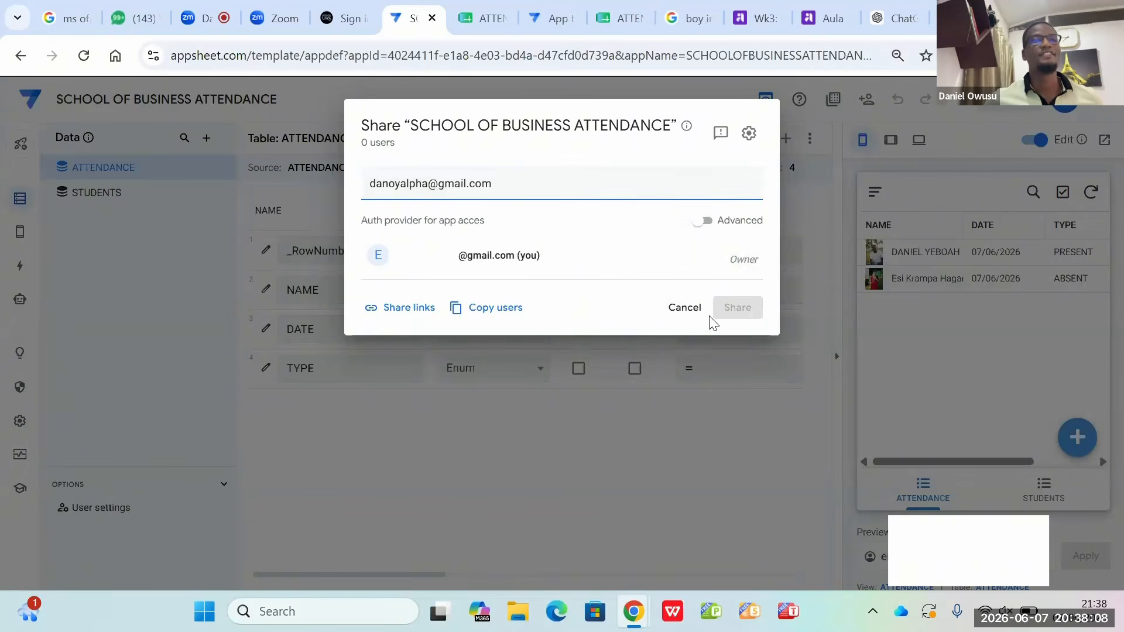
Step: Add the invited user's e-mail address as a recipient of the SCHOOL OF BUSINESS ATTENDANCE app
key("Return")
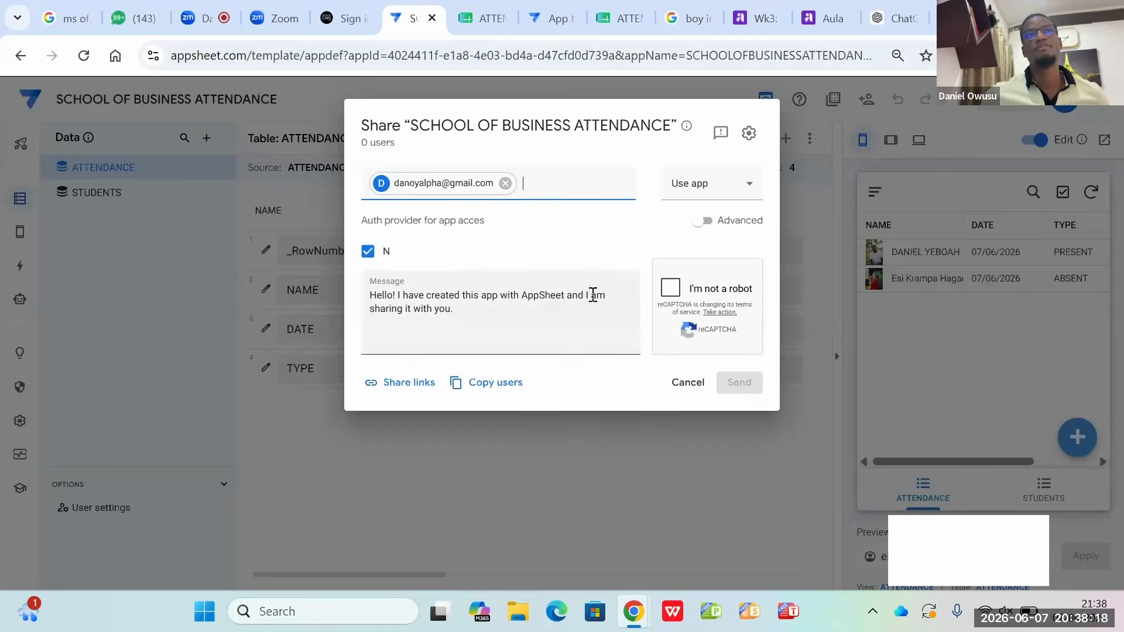
Step: Complete the robot check, send the app invitation with the default message, and close the sharing dialog
left_click(672, 290)
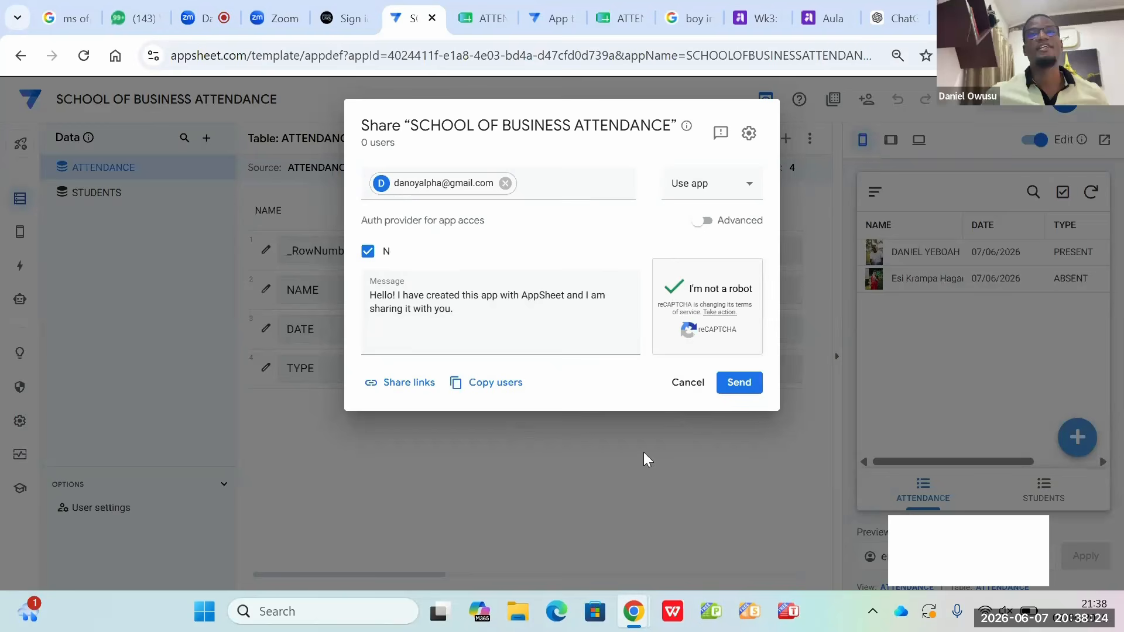
left_click(739, 383)
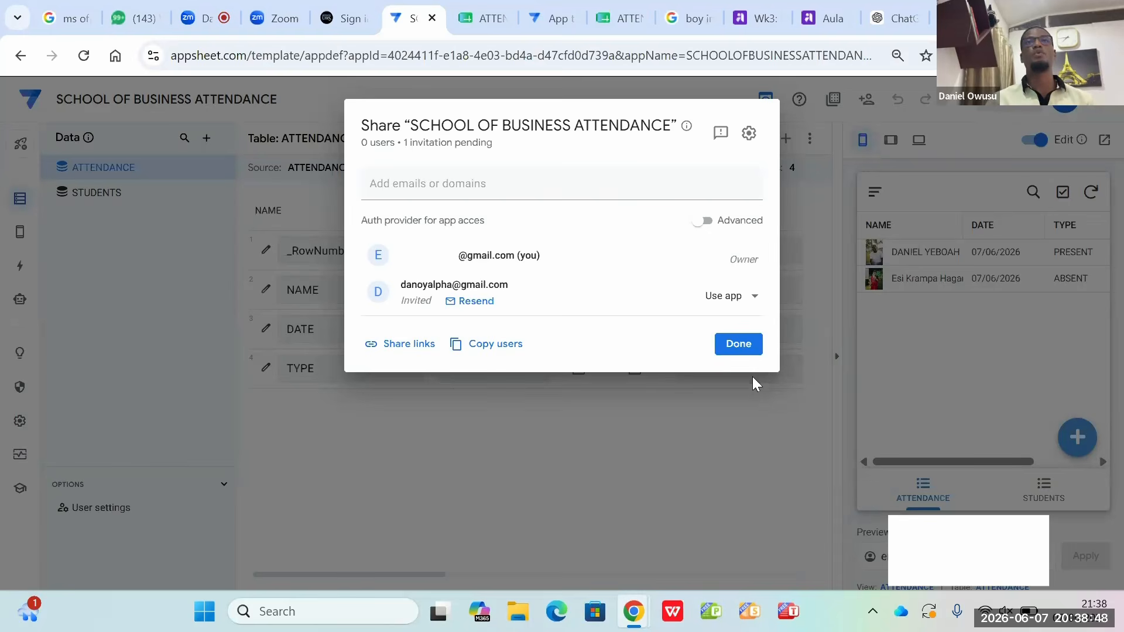
left_click(737, 345)
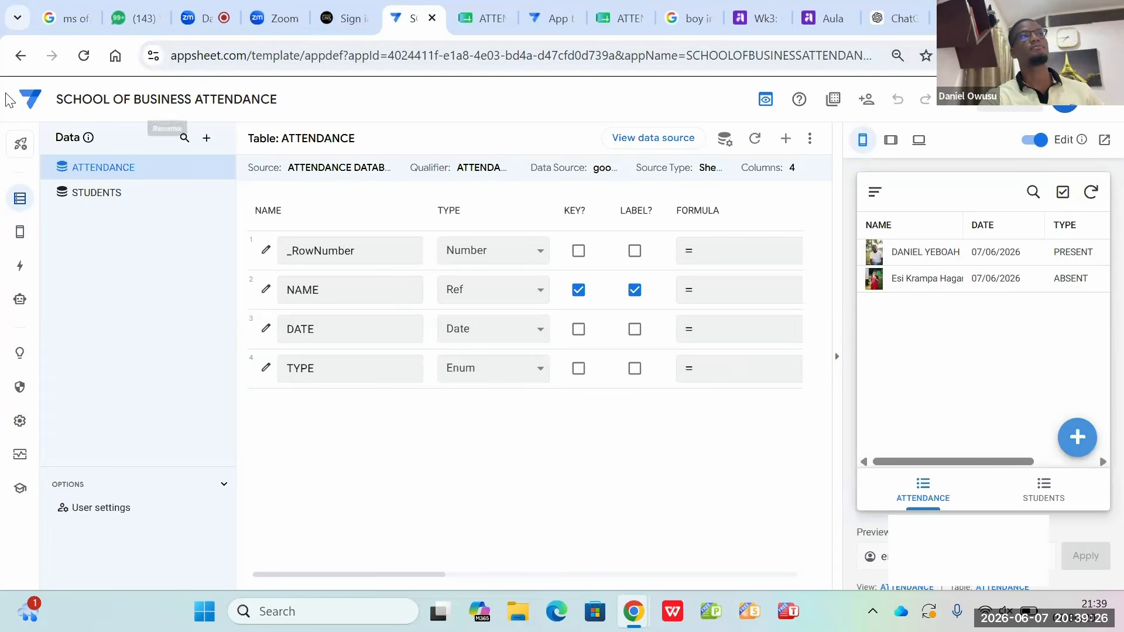
Step: Go to the list of recent apps and preview SCHOOL OF BUSINESS ATTENDANCE with device sizes
left_click(28, 105)
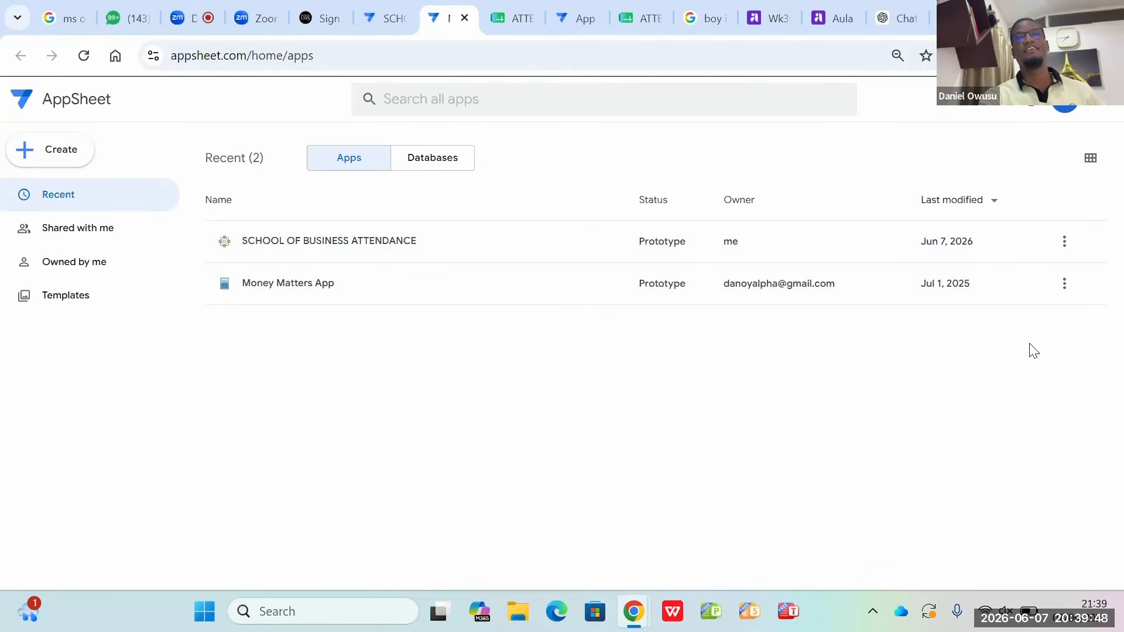
left_click(1064, 244)
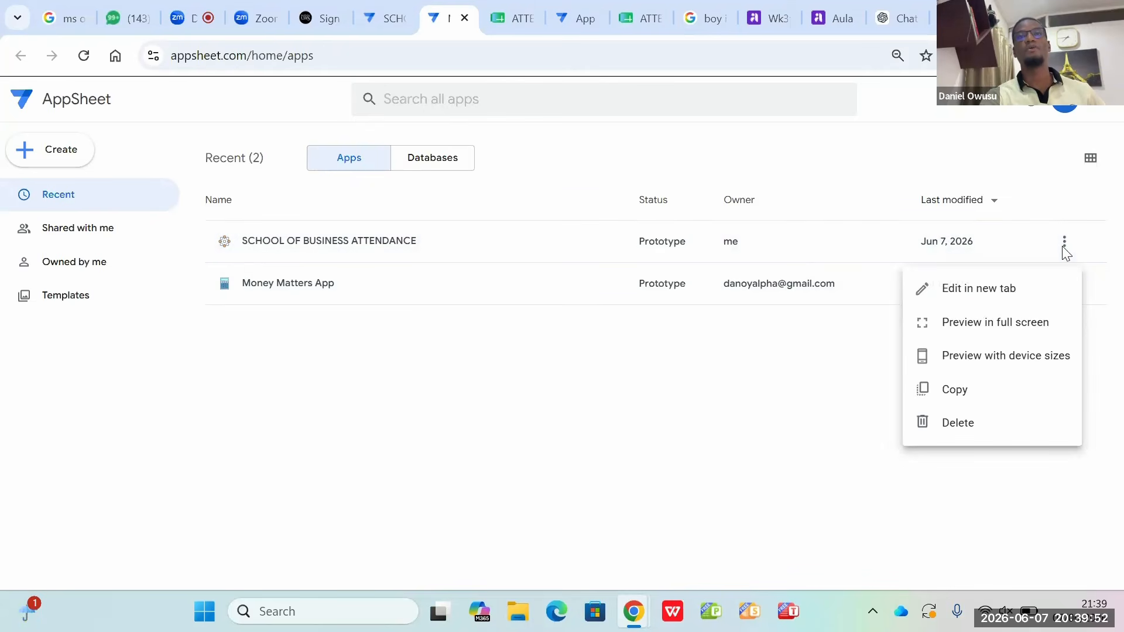
left_click(969, 363)
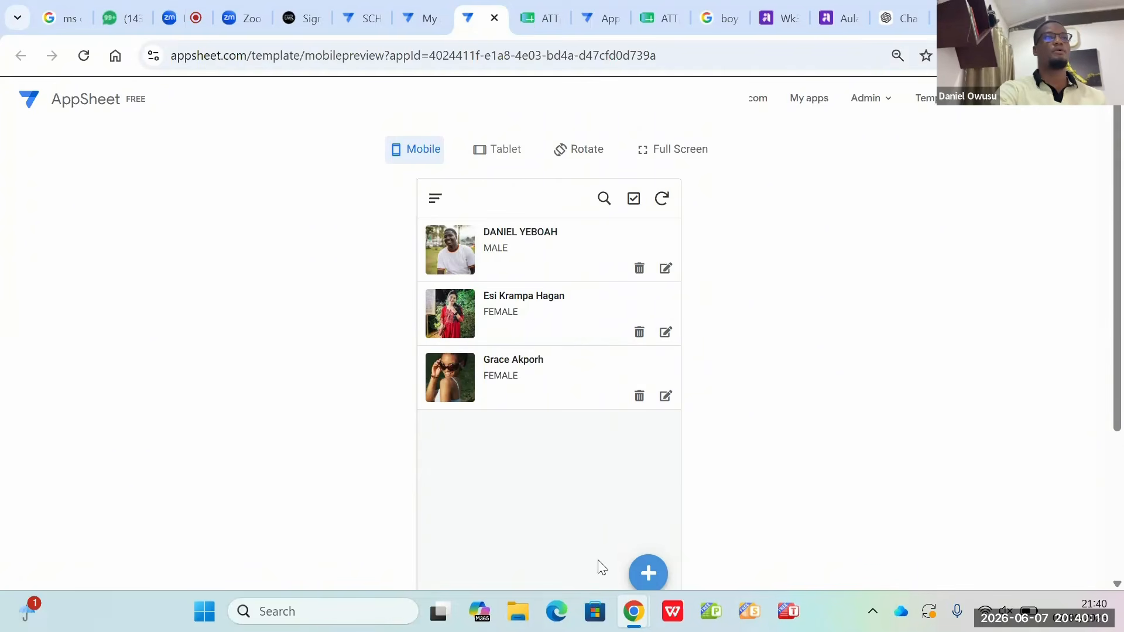
Step: Open the App Gallery from the mobile preview and show the apps owned by this account
left_click(432, 202)
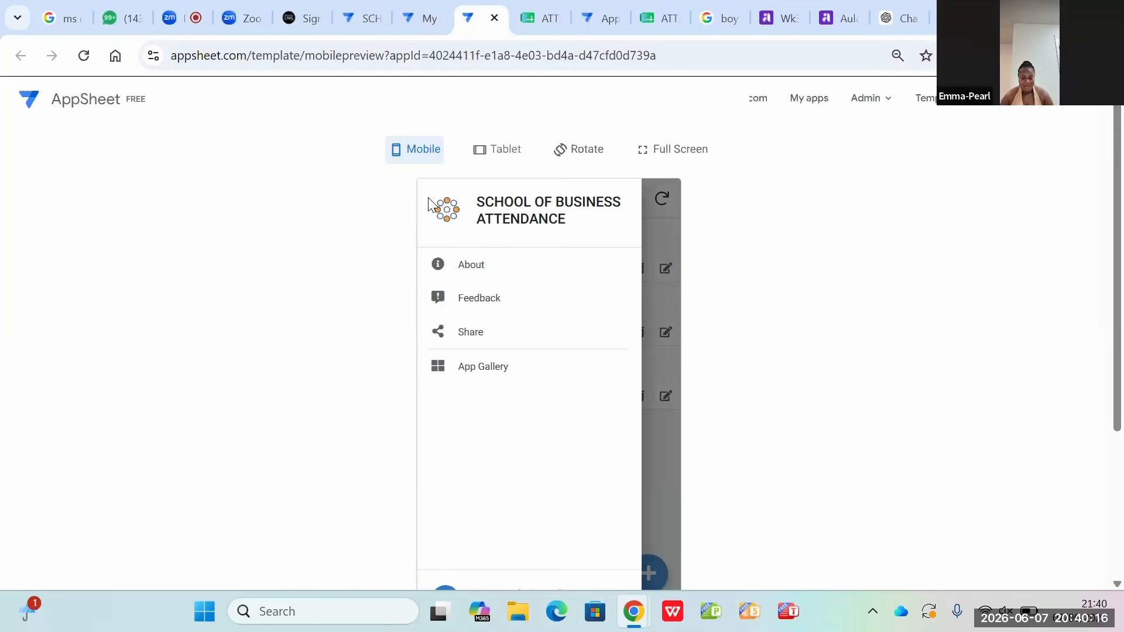
left_click(479, 369)
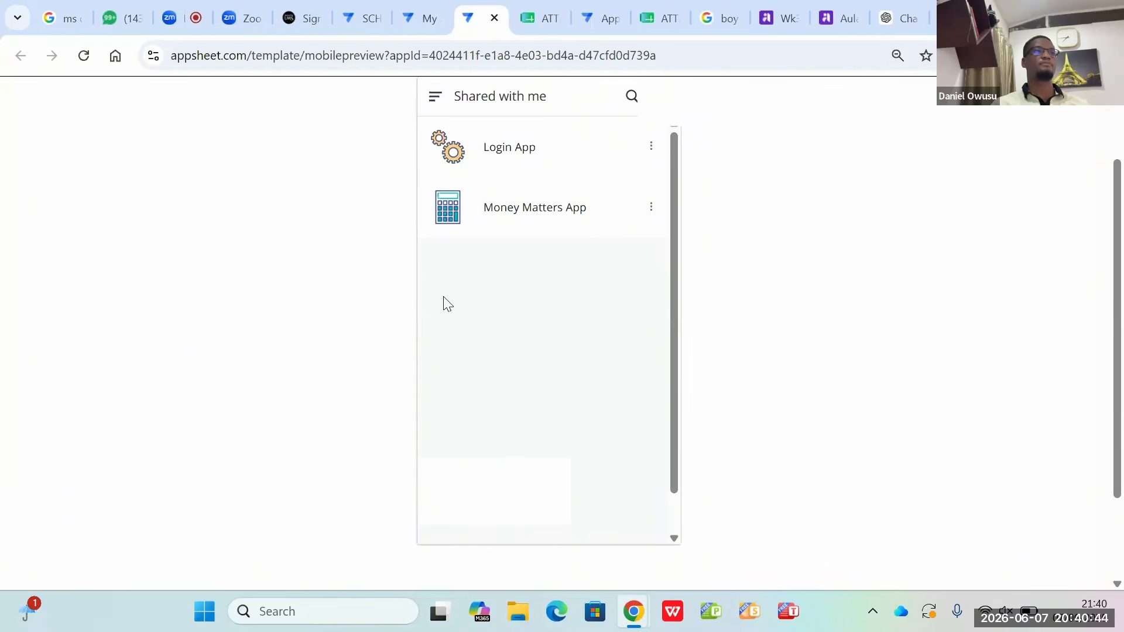
left_click(436, 101)
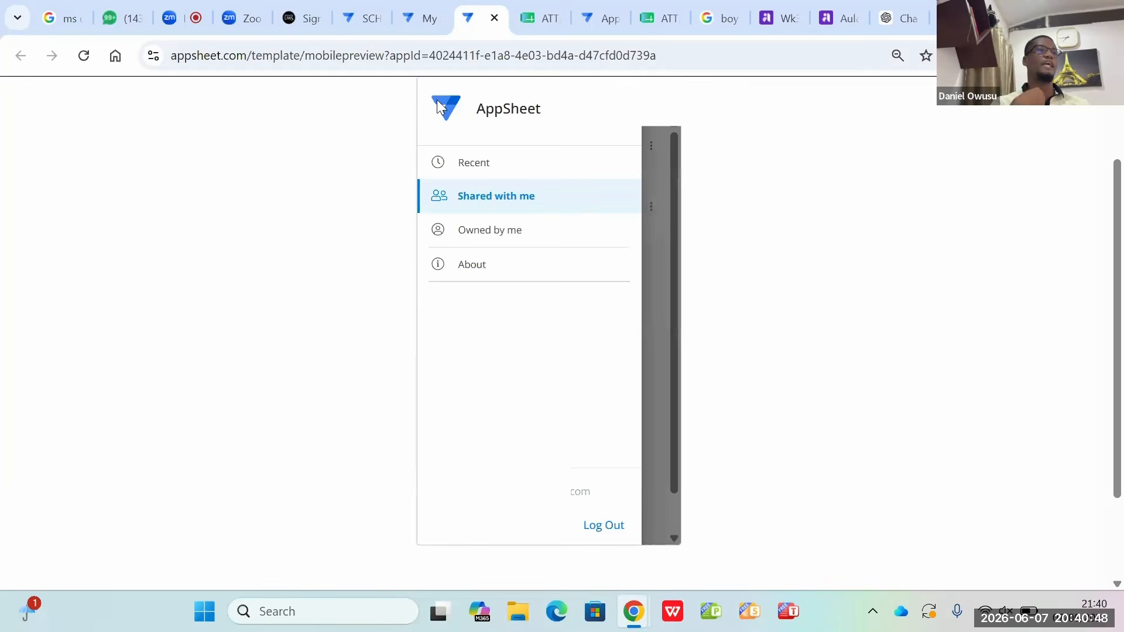
left_click(505, 234)
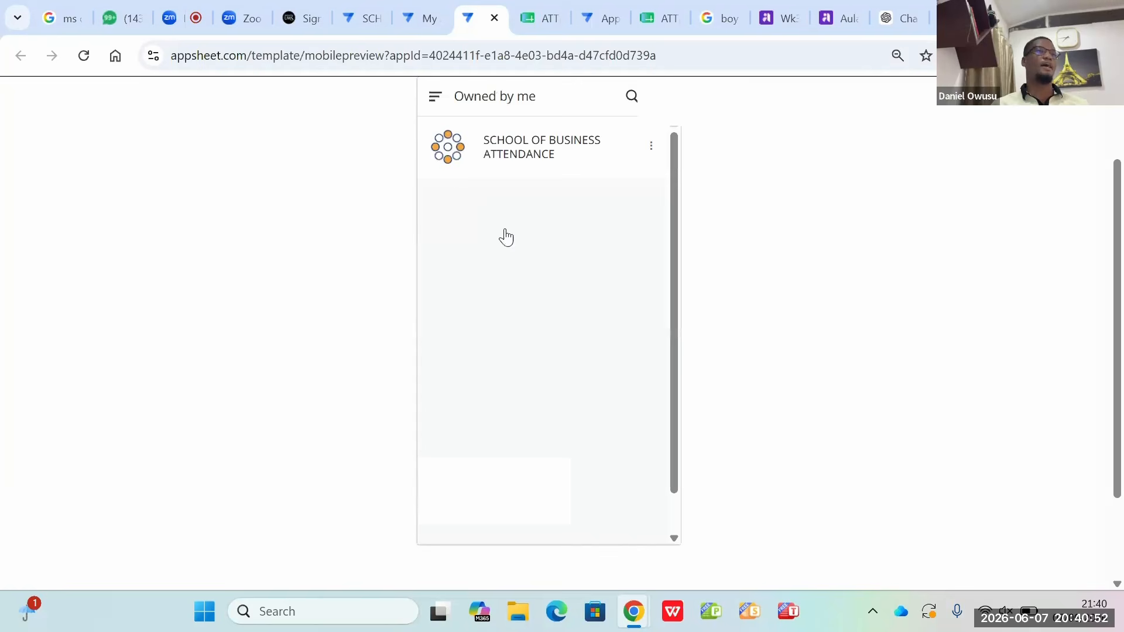